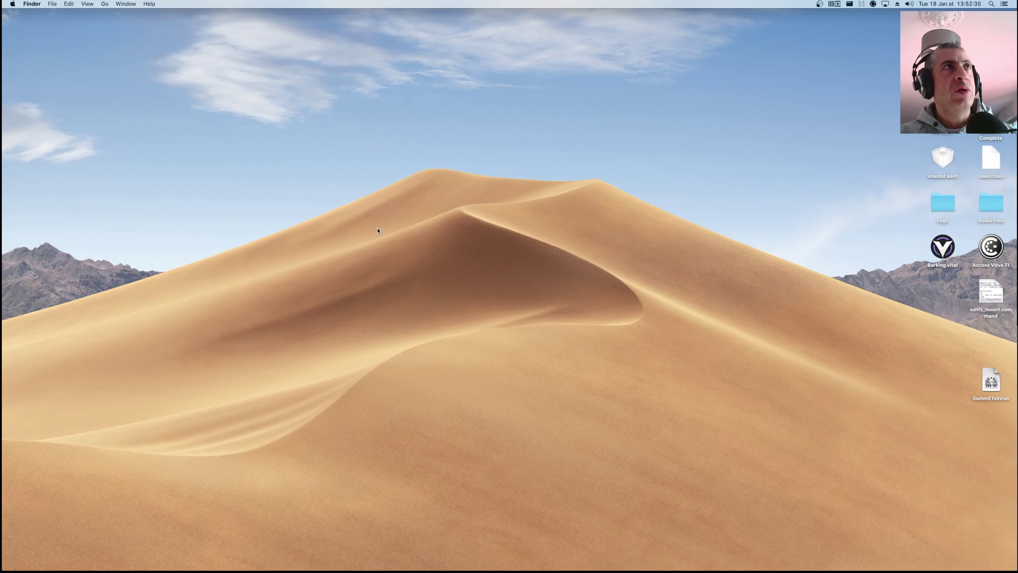
# Search the system for "audio" and launch Audio MIDI Setup, placing the Audio Devices window near the centre of the desktop.
pyautogui.press('super+space')
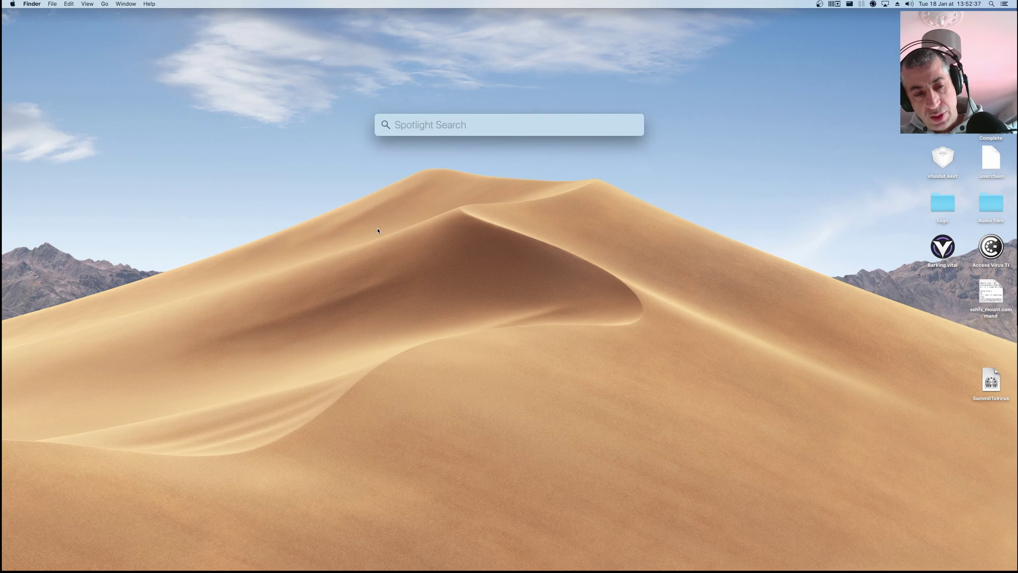
pyautogui.write('adad')
pyautogui.press('BackSpace')
pyautogui.press('BackSpace')
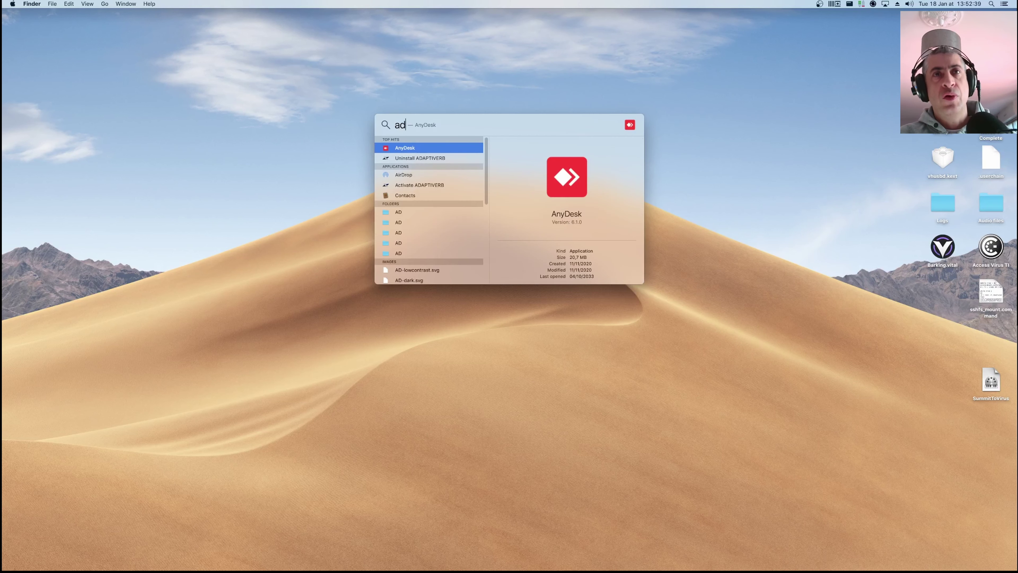
pyautogui.press('BackSpace')
pyautogui.press('BackSpace')
pyautogui.write('audio')
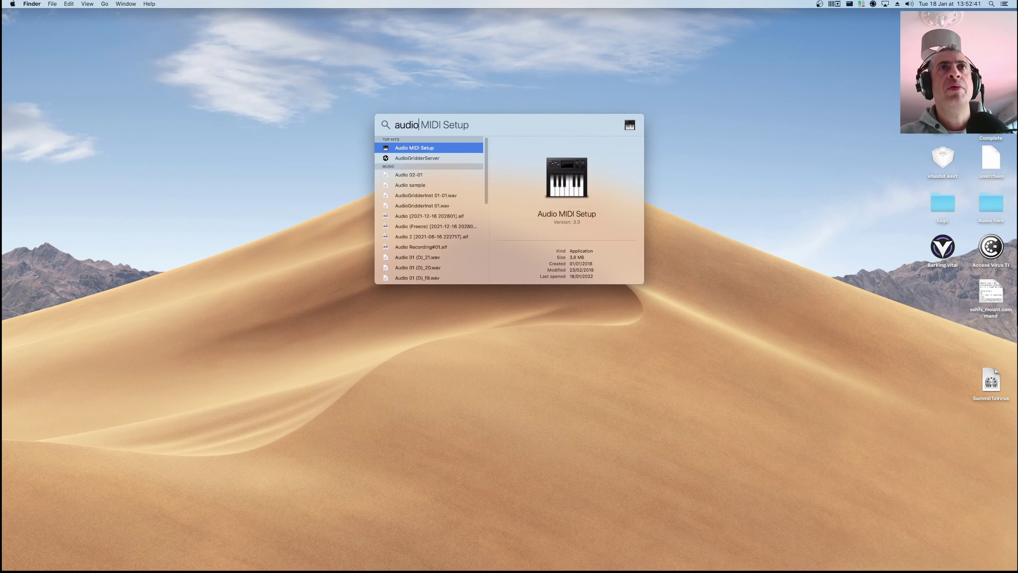
pyautogui.press('Return')
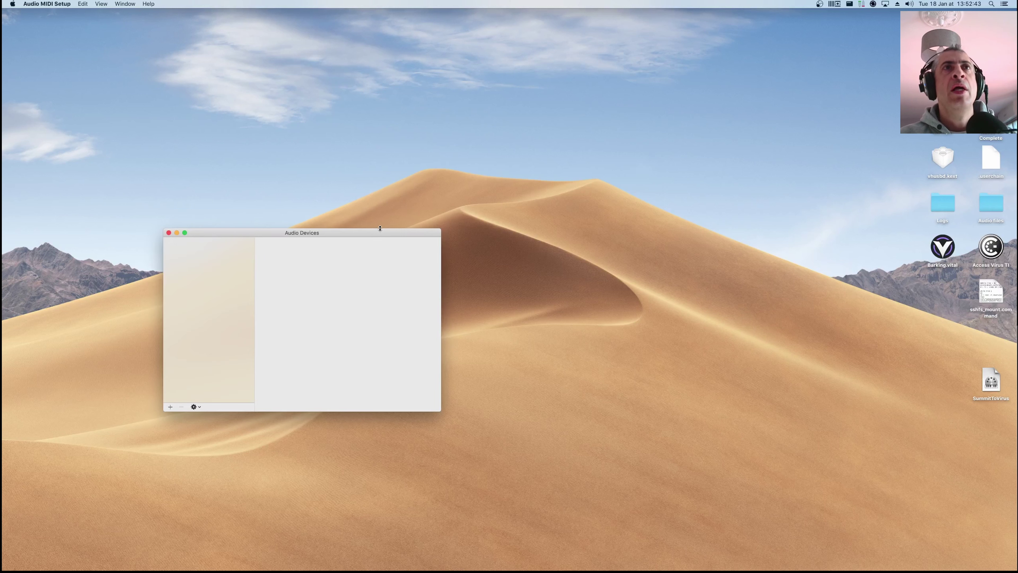
pyautogui.moveTo(346, 235); pyautogui.dragTo(488, 245)
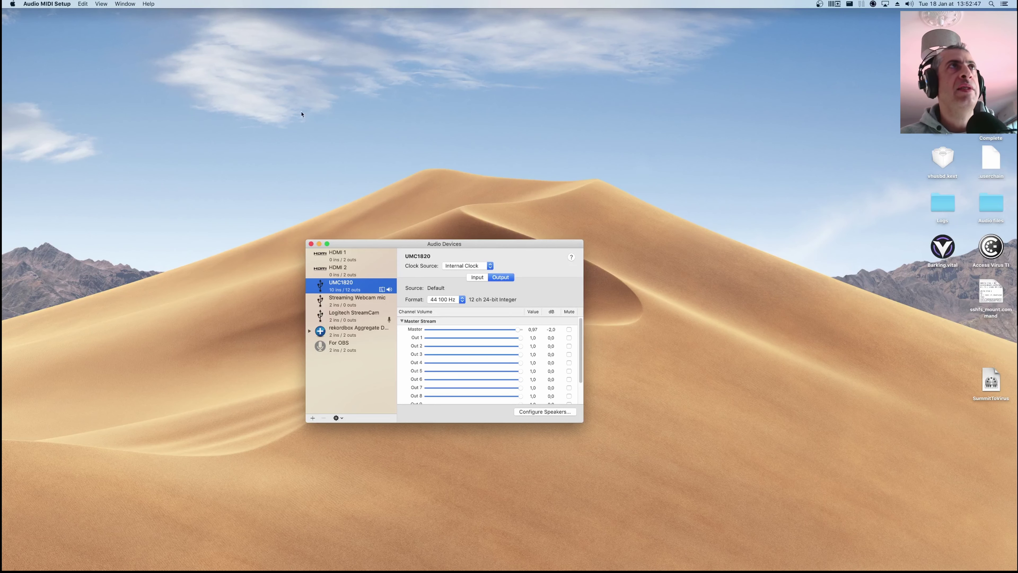
# Show the MIDI Studio window and place it beside the Audio Devices window.
pyautogui.click(125, 4)
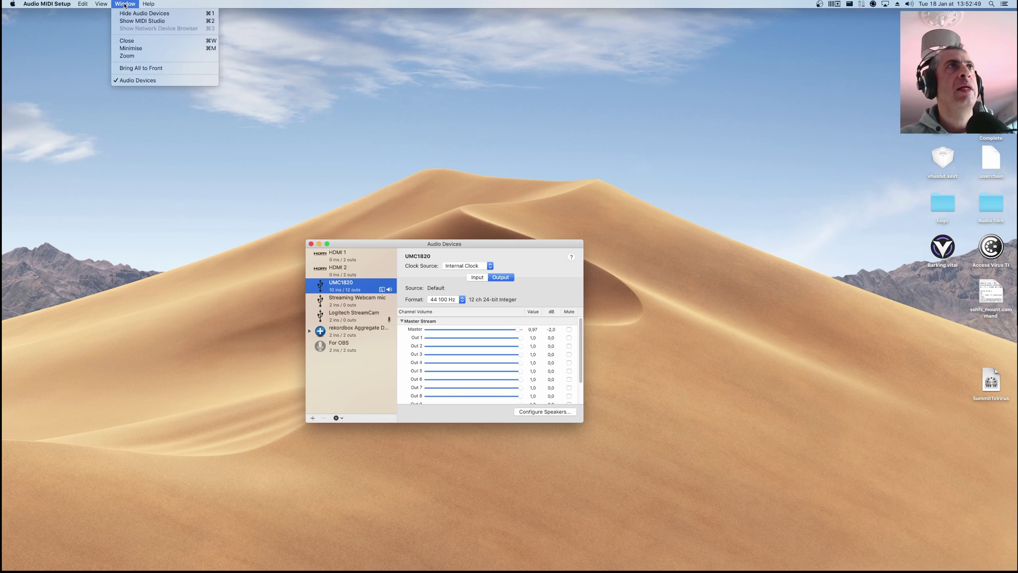
pyautogui.click(141, 21)
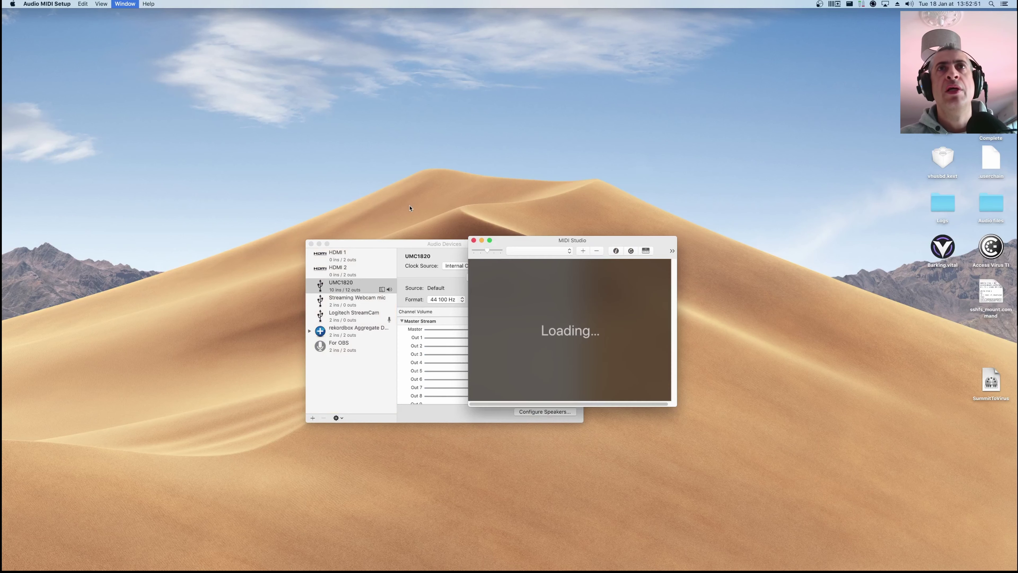
pyautogui.moveTo(534, 241); pyautogui.dragTo(651, 252)
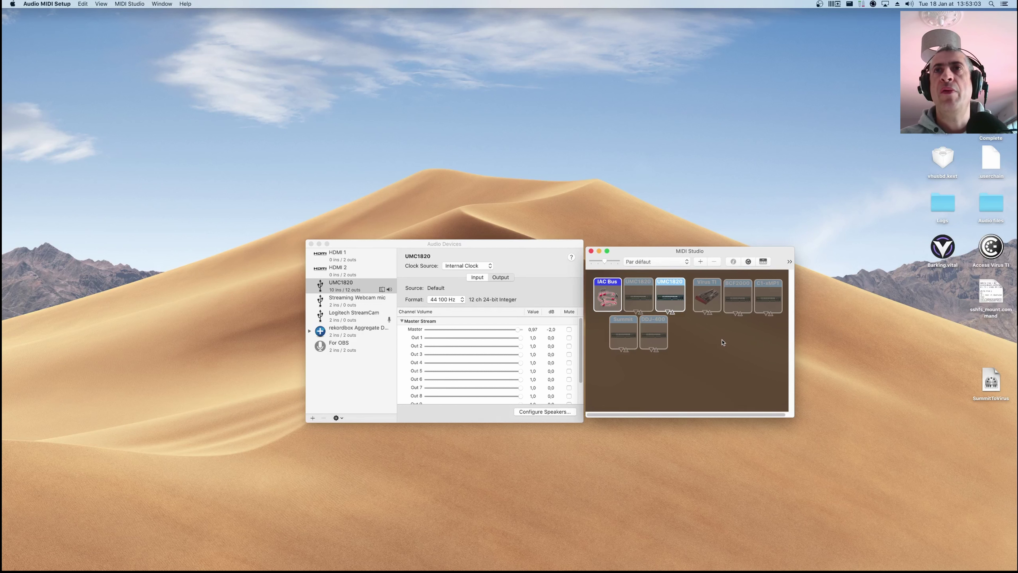
# Open the IAC Bus device's properties and toggle its online state off and back on.
pyautogui.click(608, 283)
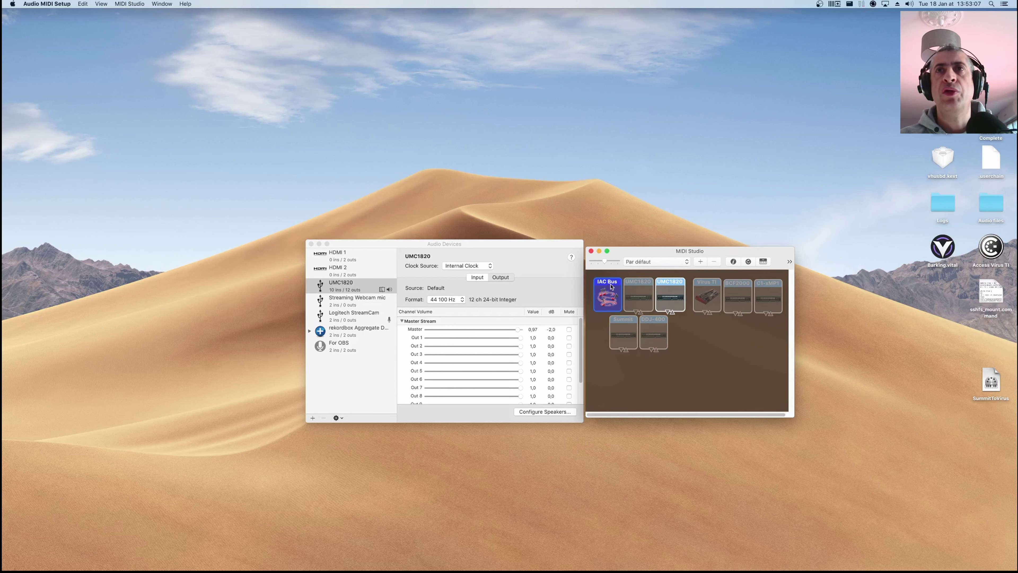
pyautogui.doubleClick(611, 285)
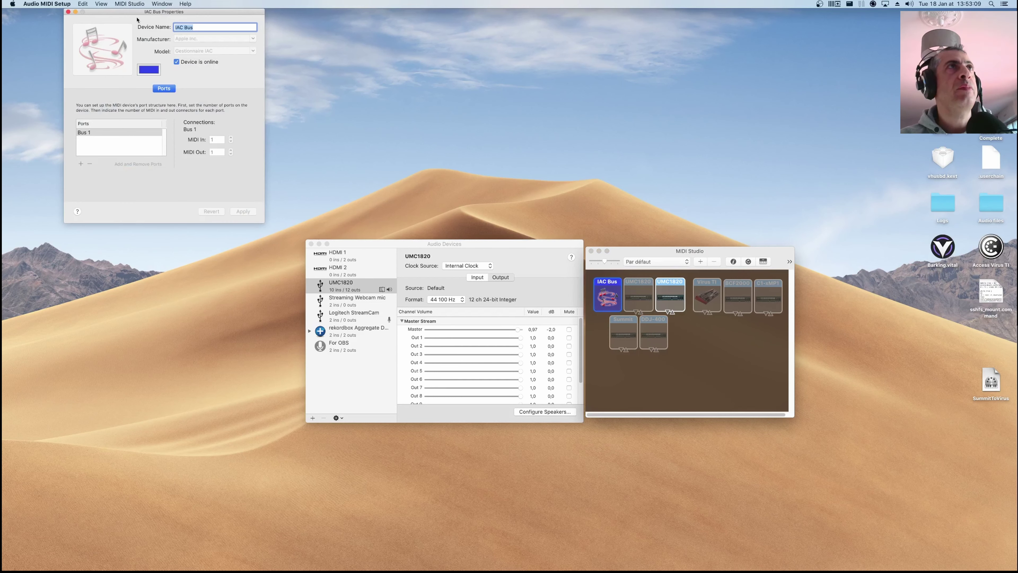
pyautogui.moveTo(131, 12); pyautogui.dragTo(428, 75)
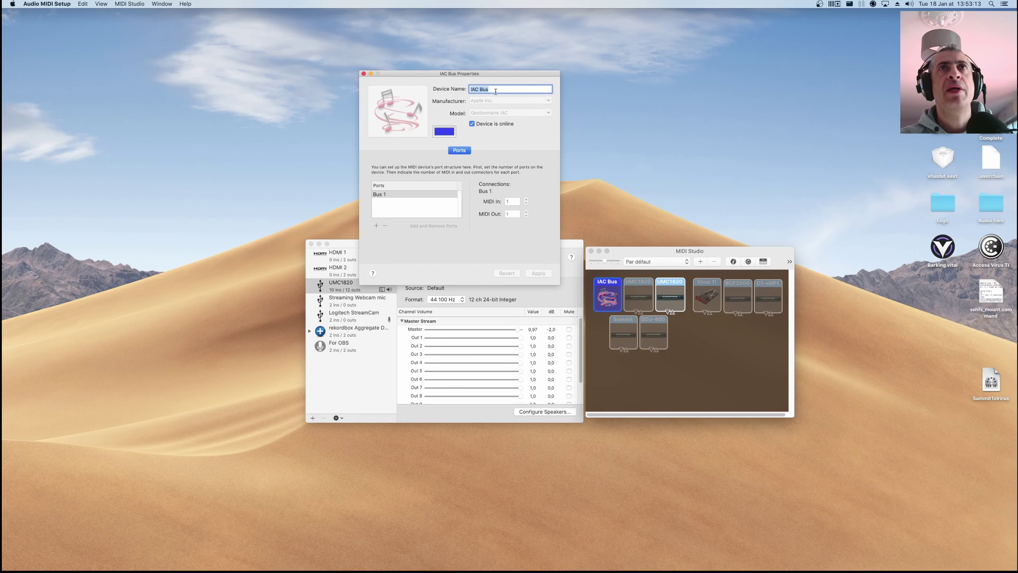
pyautogui.click(472, 124)
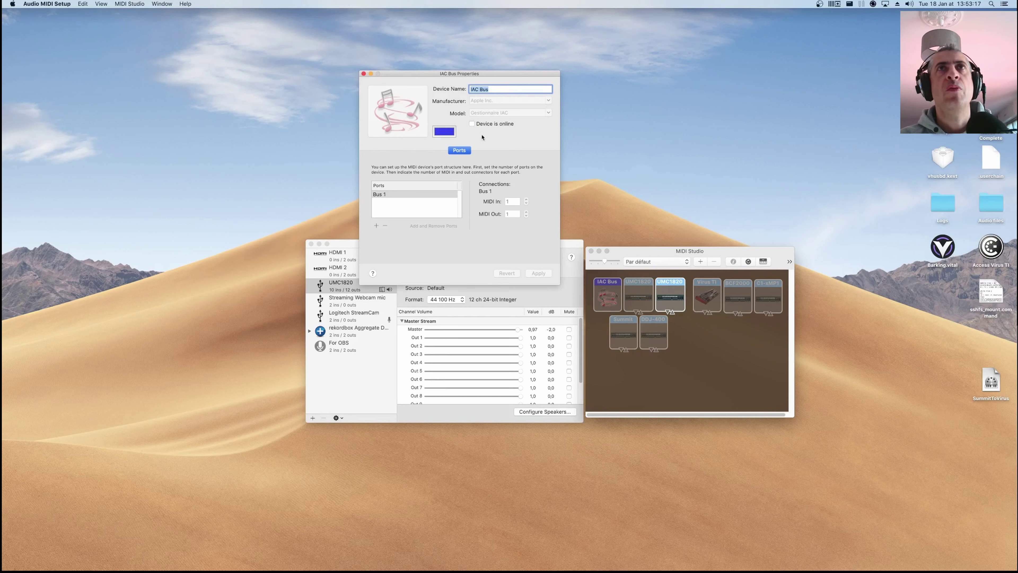
pyautogui.click(472, 124)
# Keep the device name IAC Bus and port name Bus 1, apply the properties and close them.
pyautogui.click(500, 90)
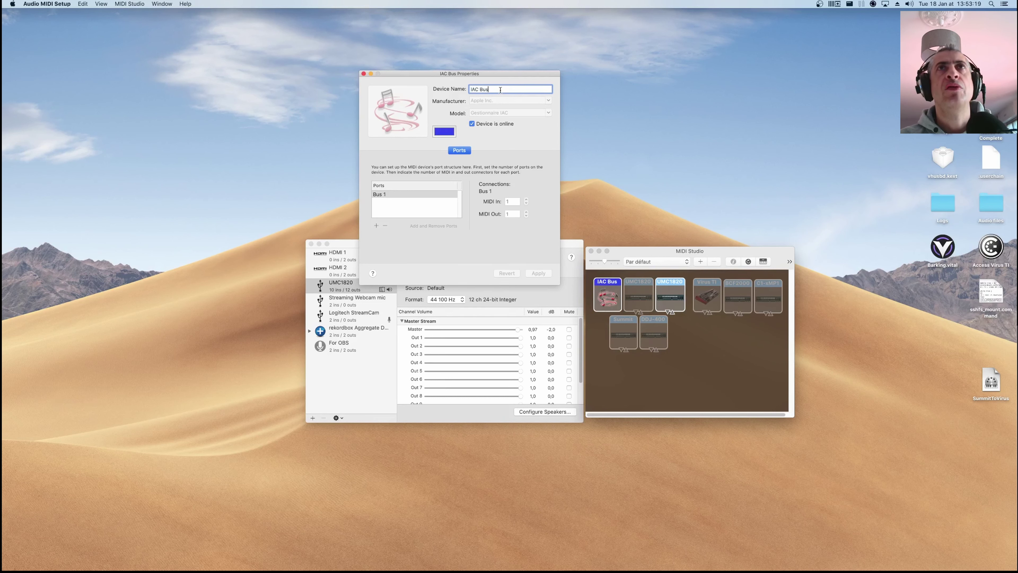
pyautogui.tripleClick(500, 90)
pyautogui.click(508, 90)
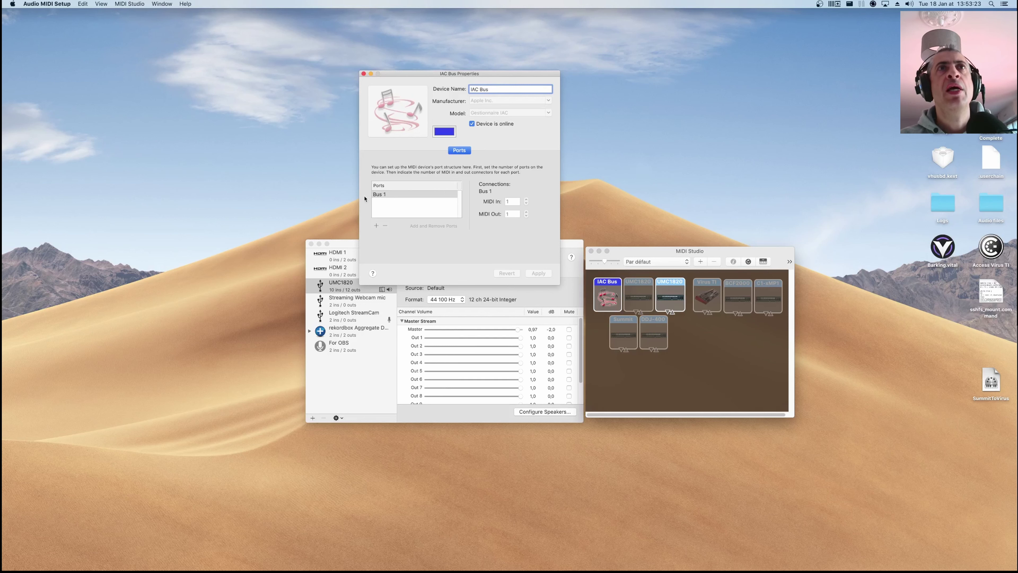
pyautogui.doubleClick(383, 195)
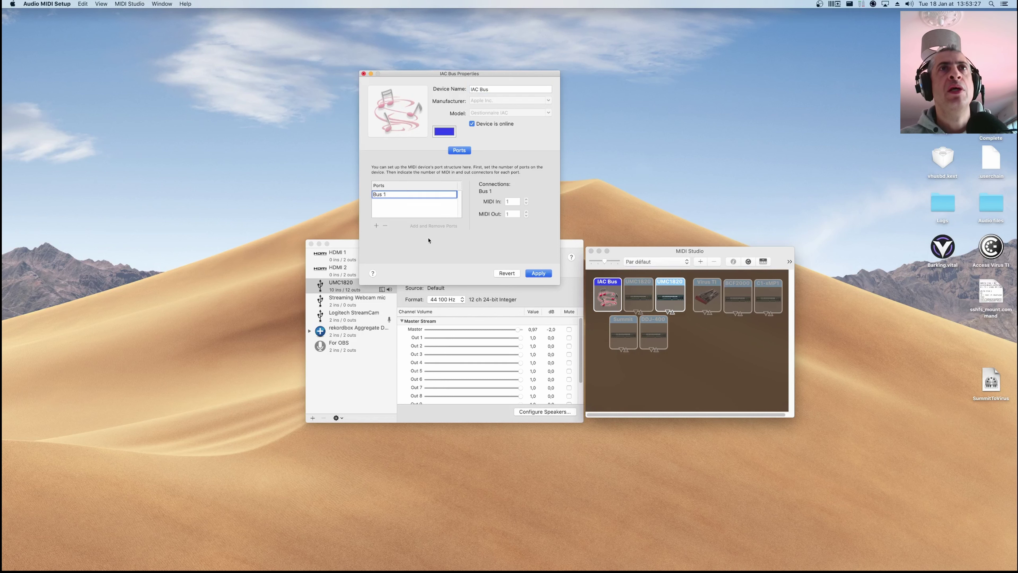
pyautogui.click(539, 275)
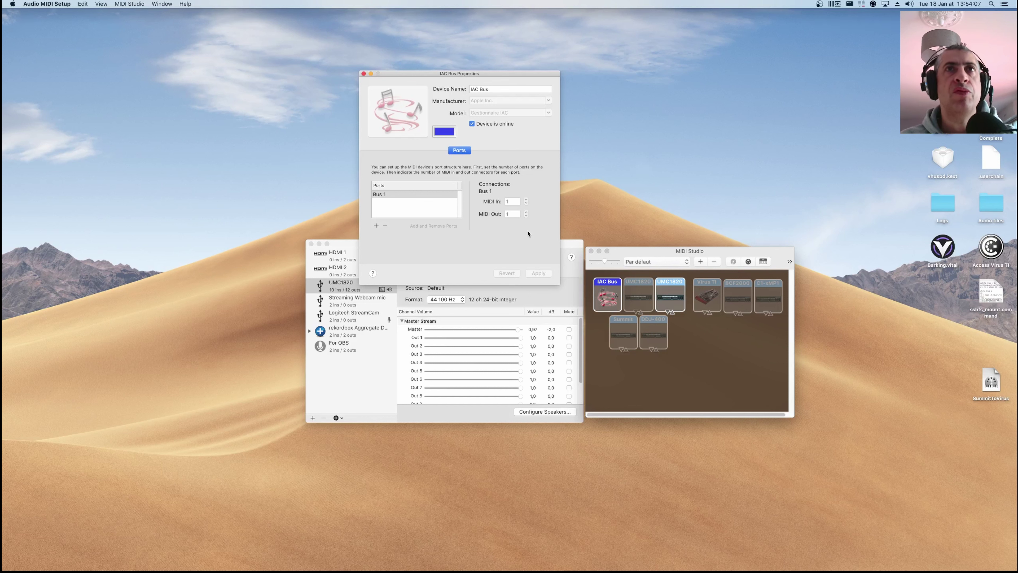
pyautogui.click(364, 73)
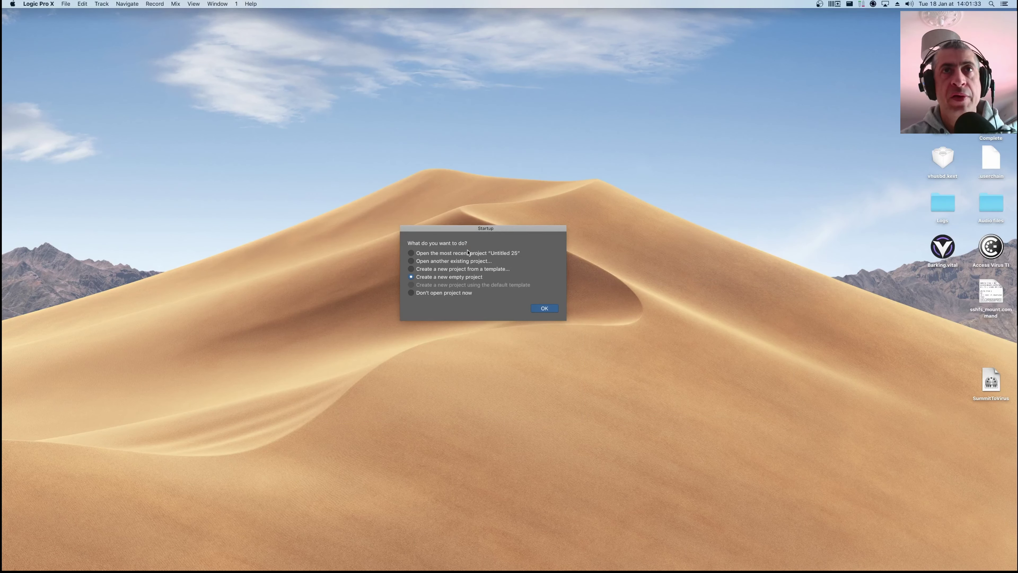
# In Logic Pro X, create a new empty project with one software instrument track using the stereo External Instrument.
pyautogui.click(546, 309)
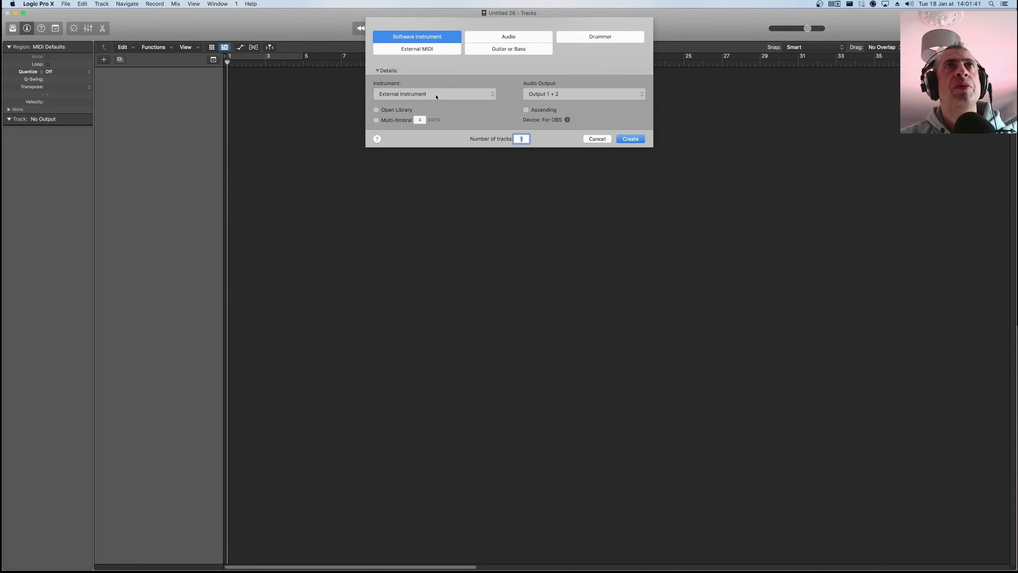
pyautogui.click(467, 95)
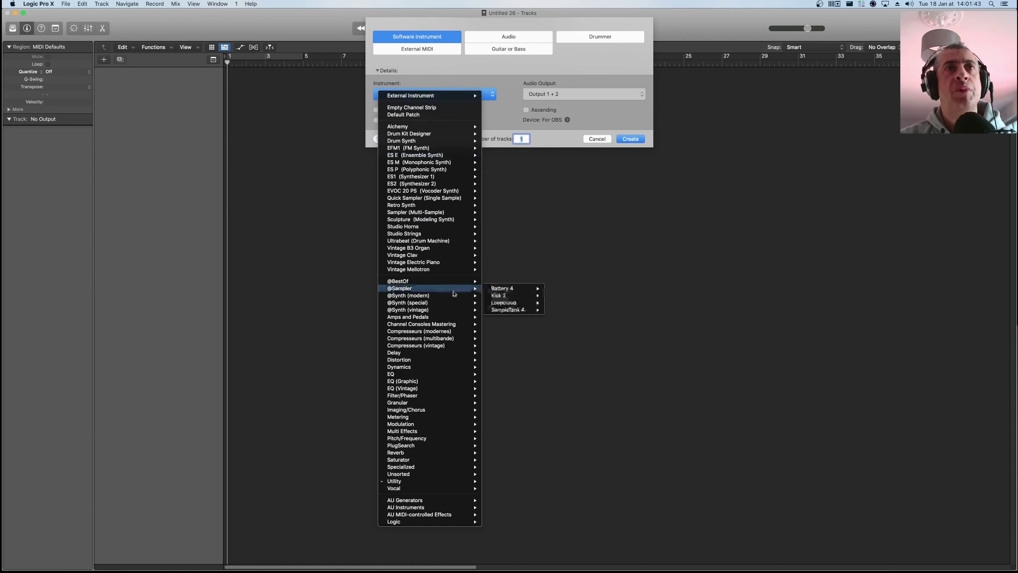
pyautogui.moveTo(422, 483)
pyautogui.moveTo(517, 481)
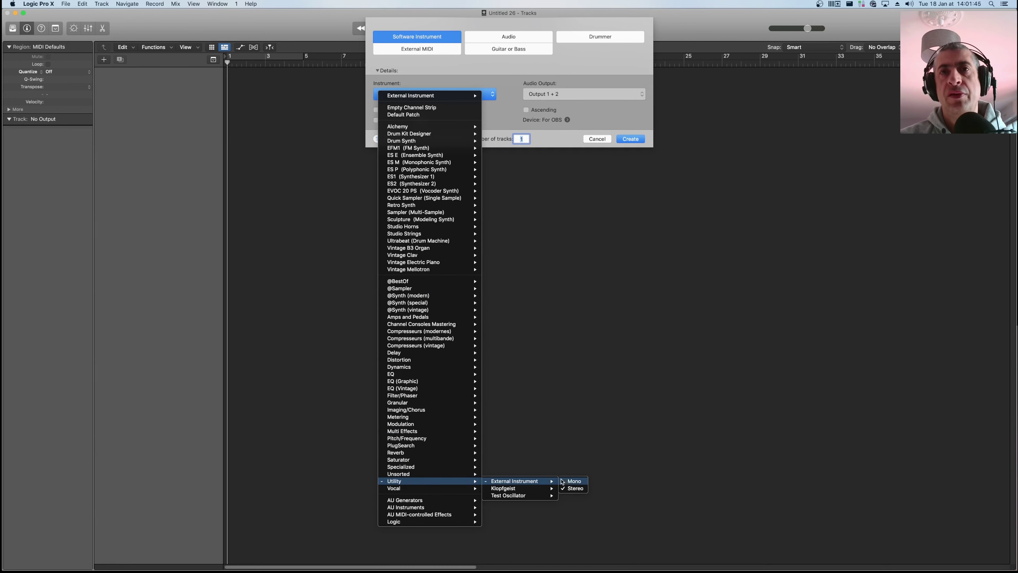
pyautogui.click(569, 489)
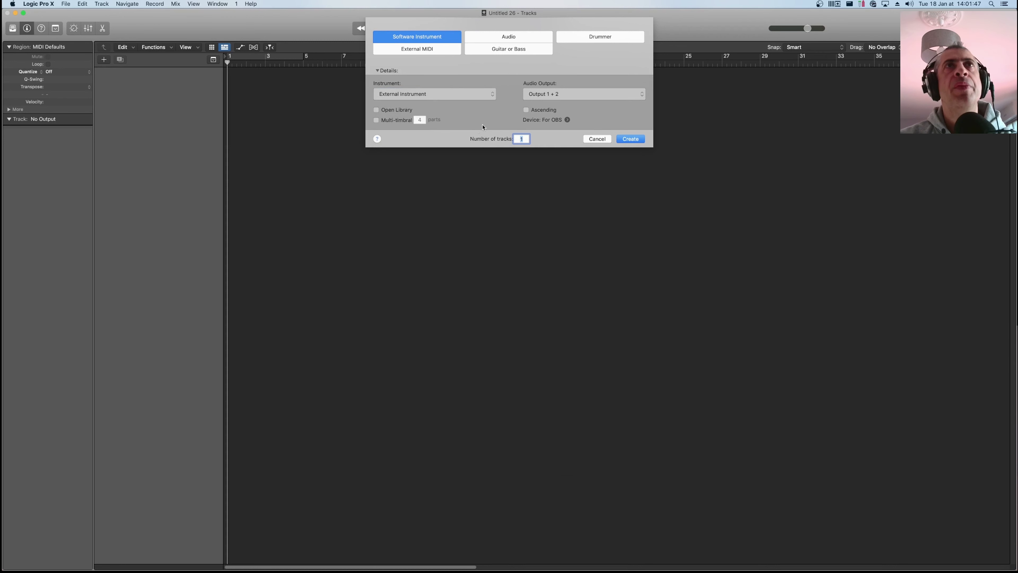
pyautogui.click(642, 138)
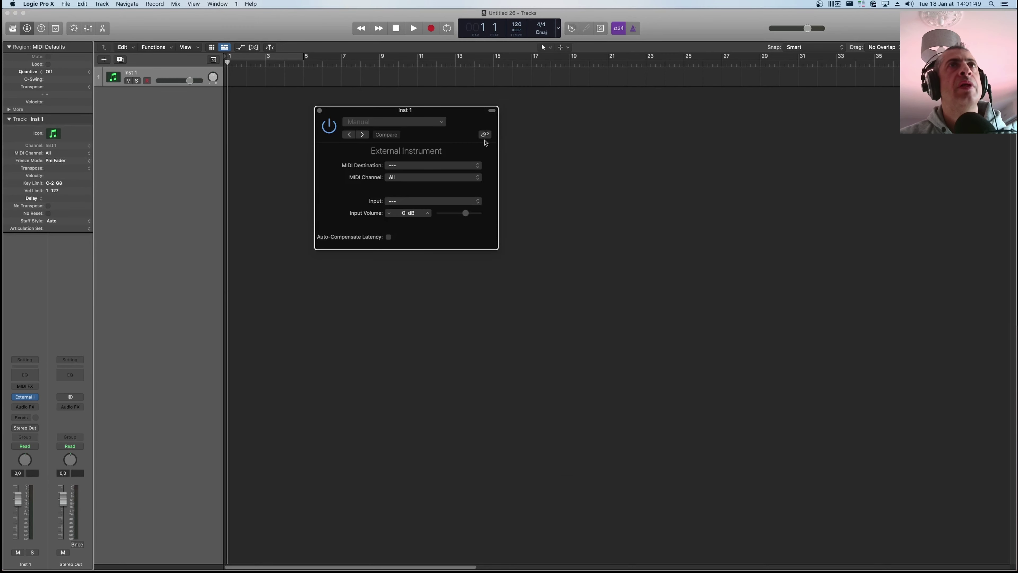
# Set the External Instrument's MIDI destination to IAC Bus Bus 1 and close its plug-in window.
pyautogui.click(448, 166)
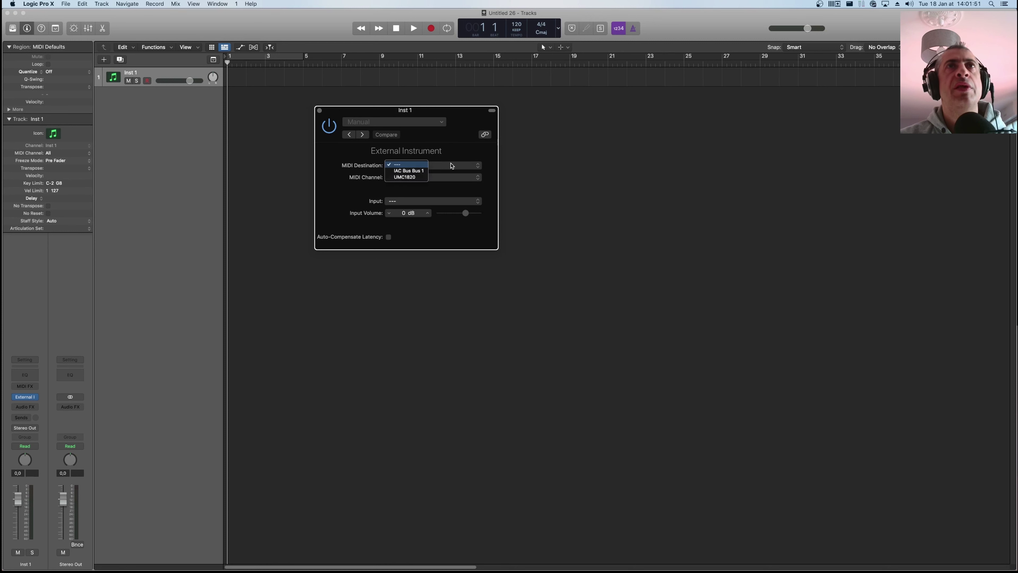
pyautogui.click(409, 171)
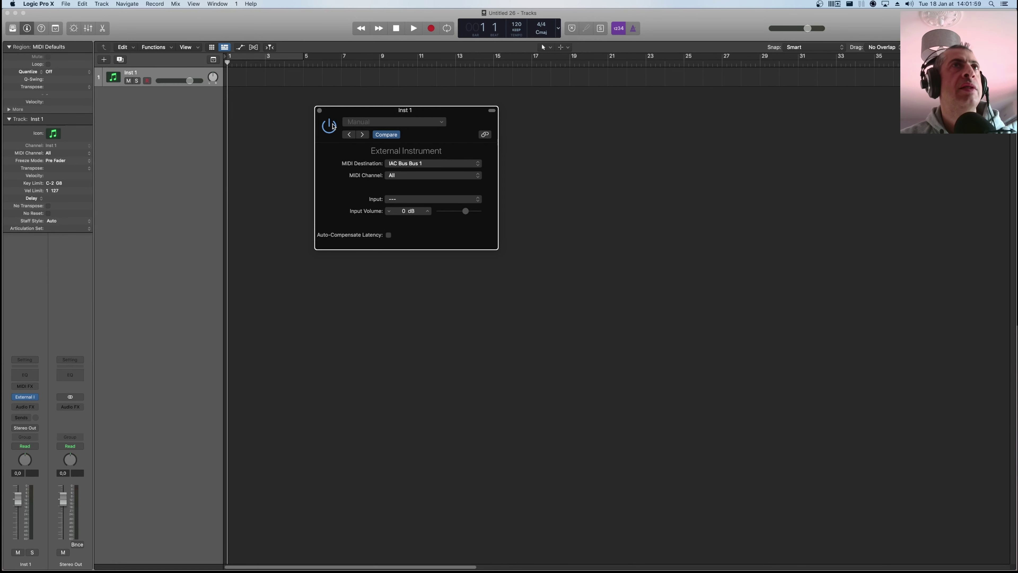
pyautogui.click(321, 111)
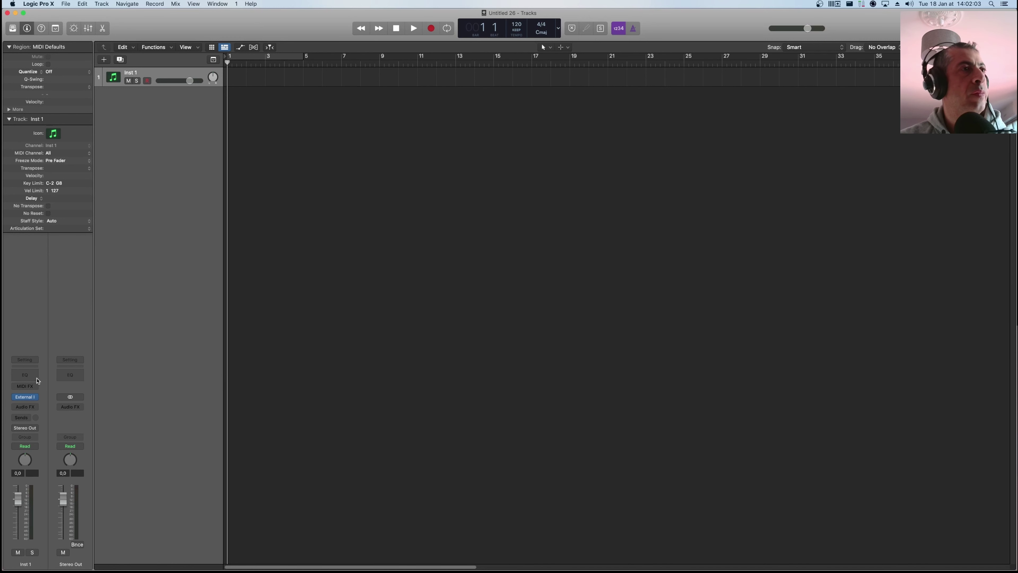
# Insert the Altar of Wisdom TheGridFather-MFX plug-in as a MIDI effect on the Inst 1 track, then close its window.
pyautogui.click(35, 386)
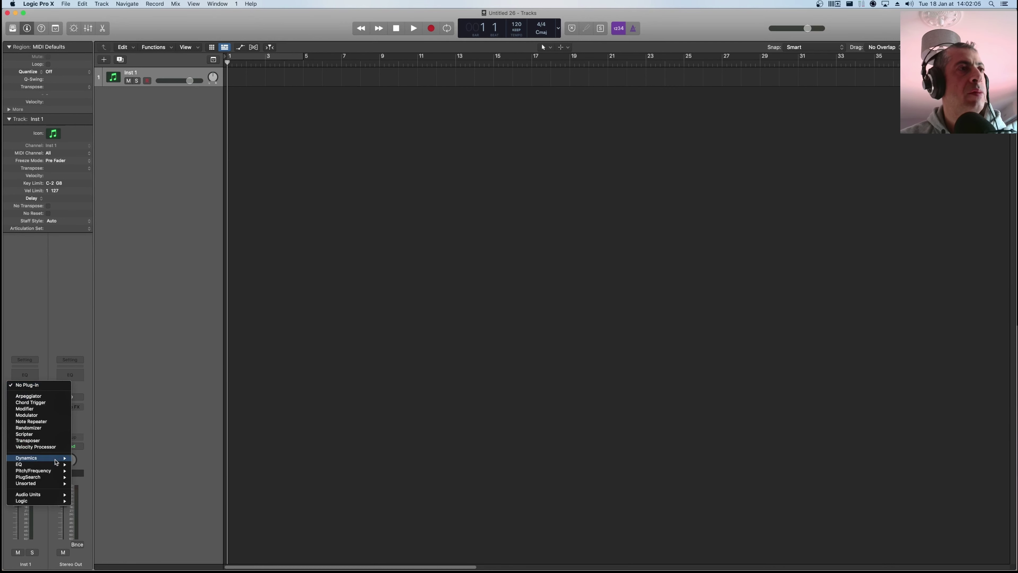
pyautogui.moveTo(40, 495)
pyautogui.moveTo(104, 494)
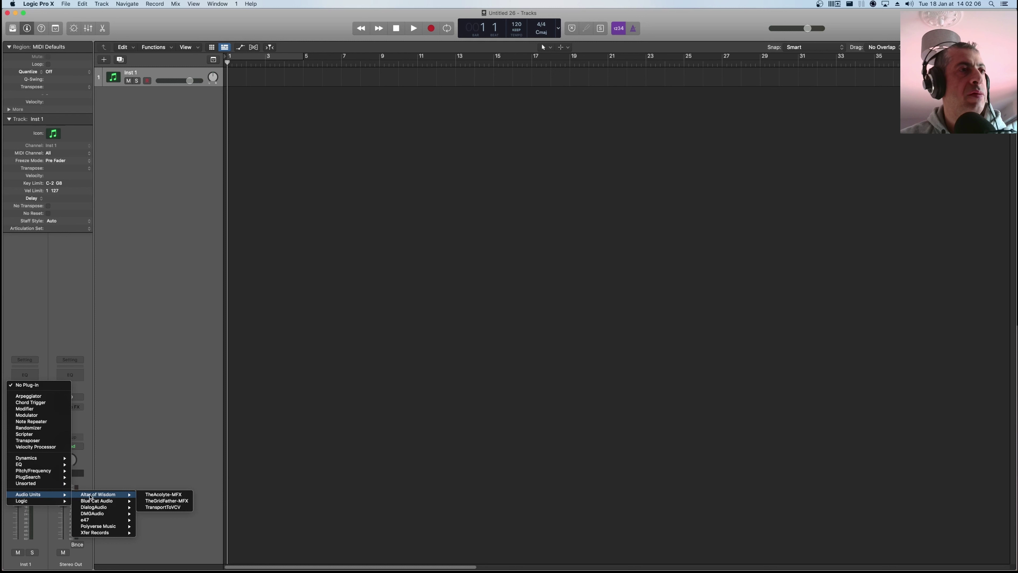
pyautogui.click(162, 501)
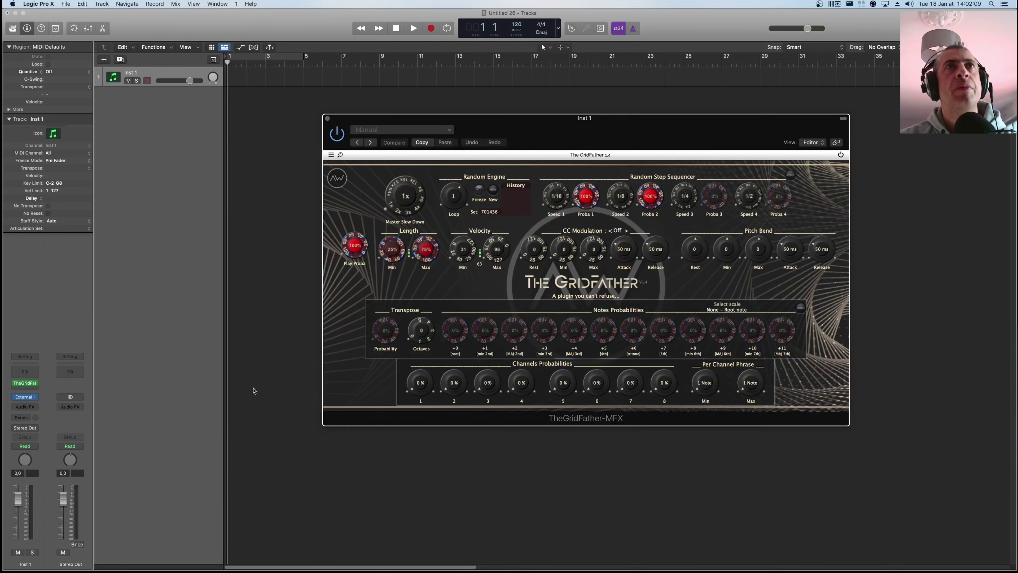
pyautogui.moveTo(517, 121); pyautogui.dragTo(405, 125)
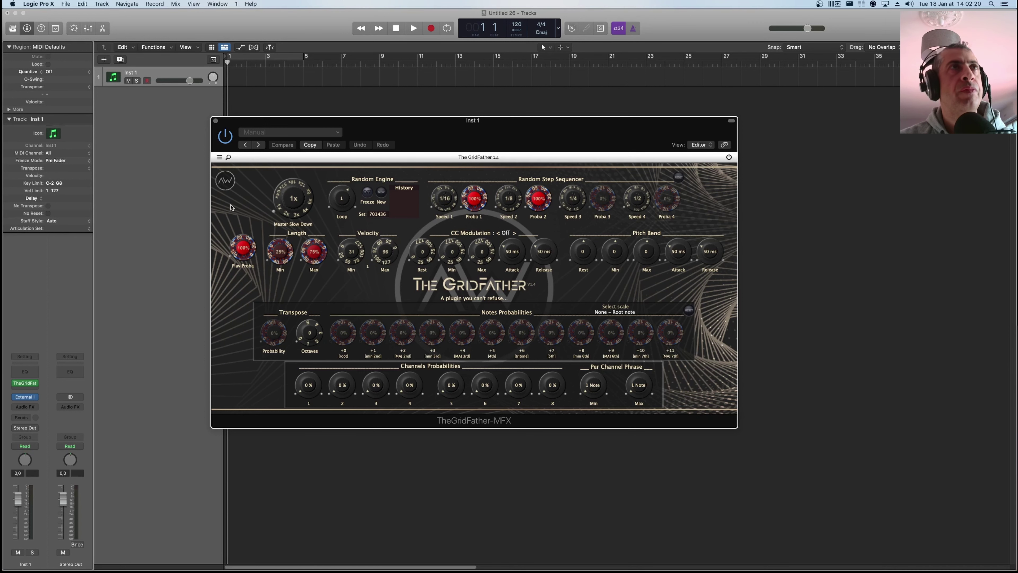
pyautogui.click(216, 120)
# Rename the Inst 1 track as GridFather.
pyautogui.doubleClick(135, 73)
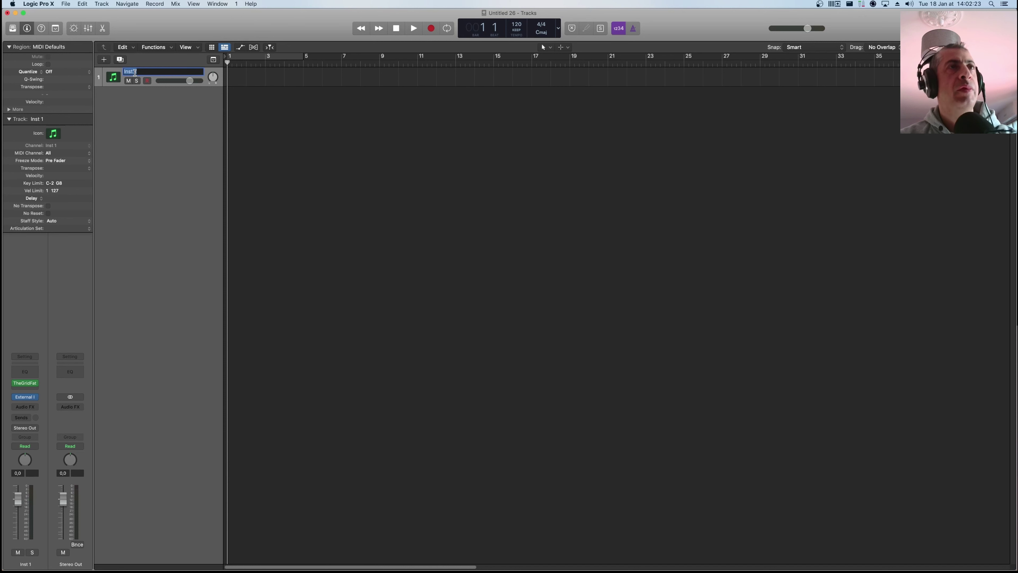
pyautogui.write('Grid')
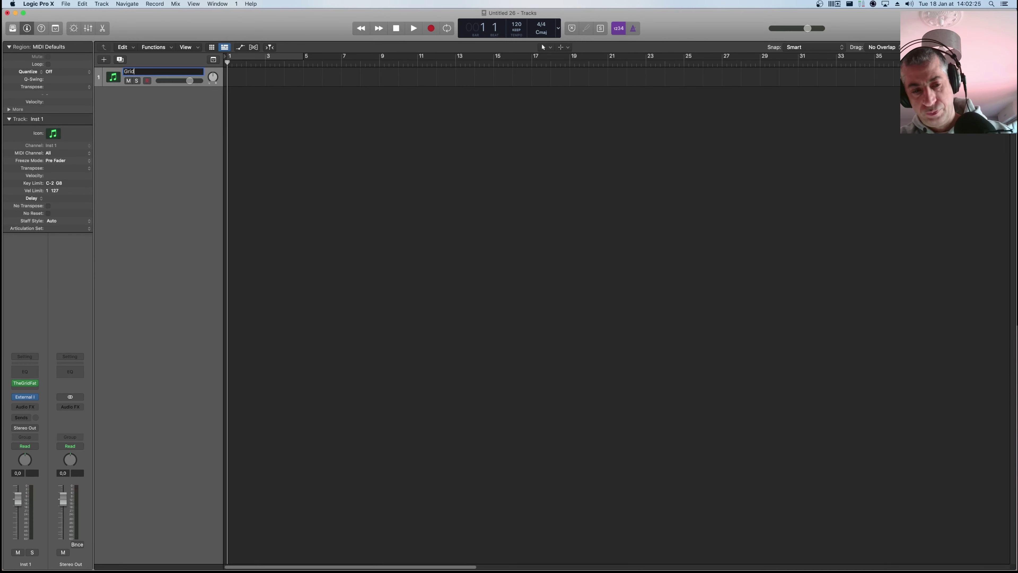
pyautogui.write('Father')
pyautogui.press('Return')
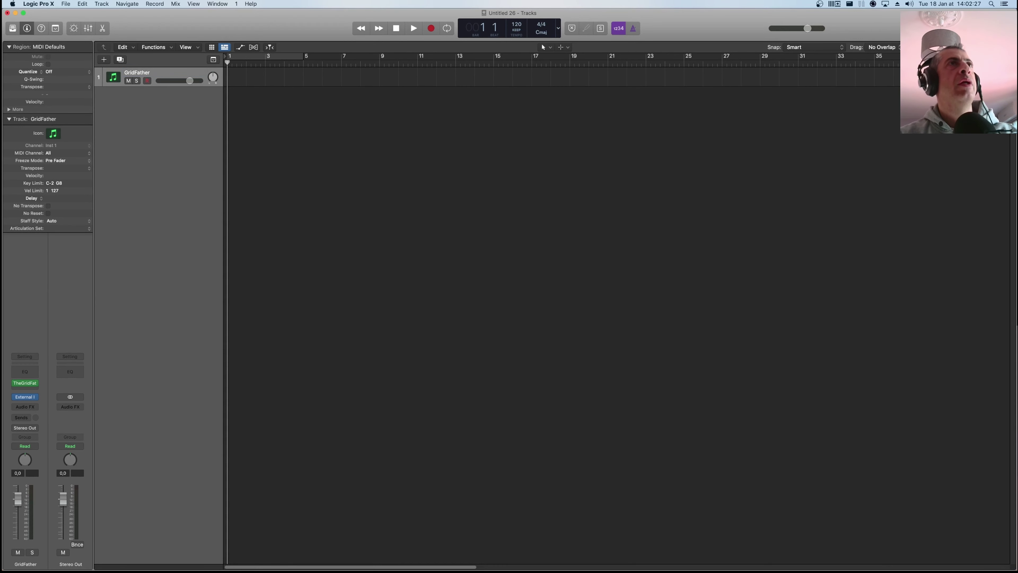
# In the project's recording settings, enable automatic demixing by channel for multitrack recording.
pyautogui.click(66, 4)
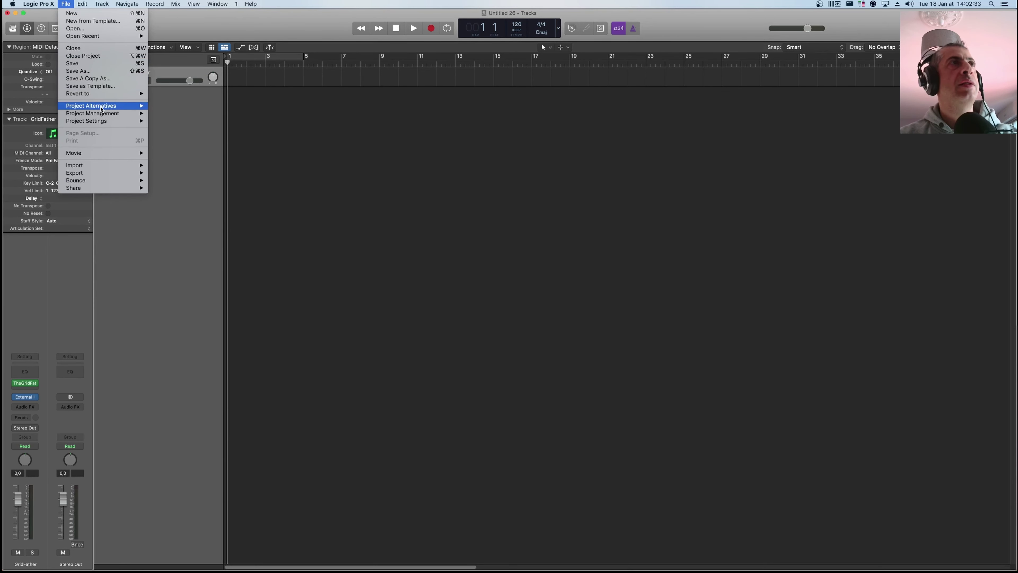
pyautogui.moveTo(121, 120)
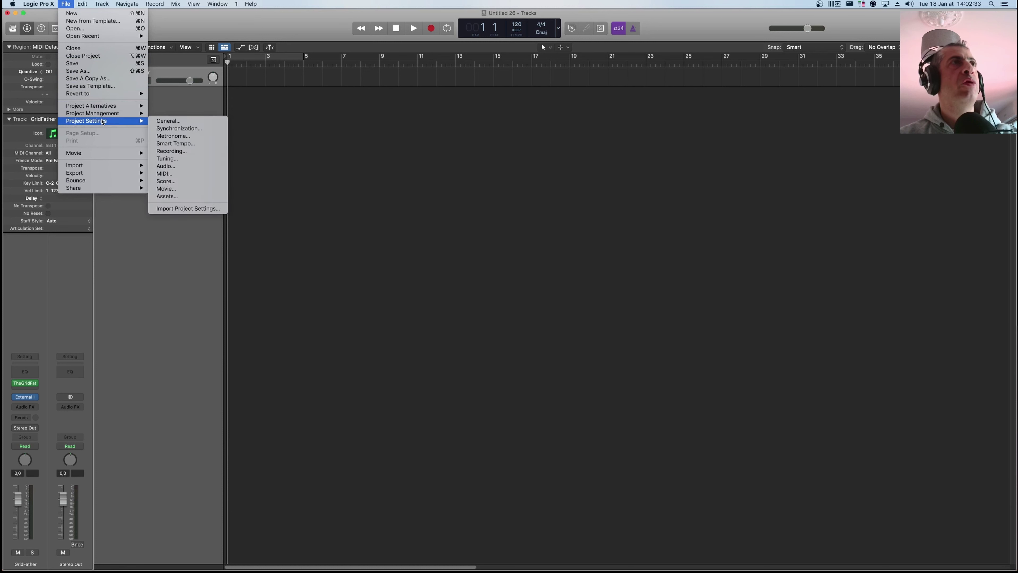
pyautogui.click(171, 152)
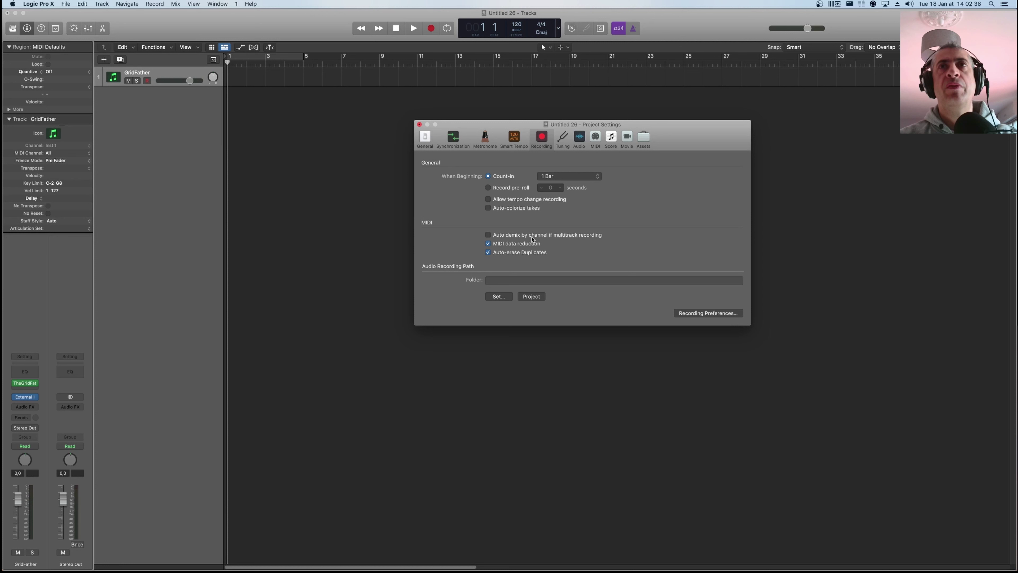
pyautogui.click(488, 235)
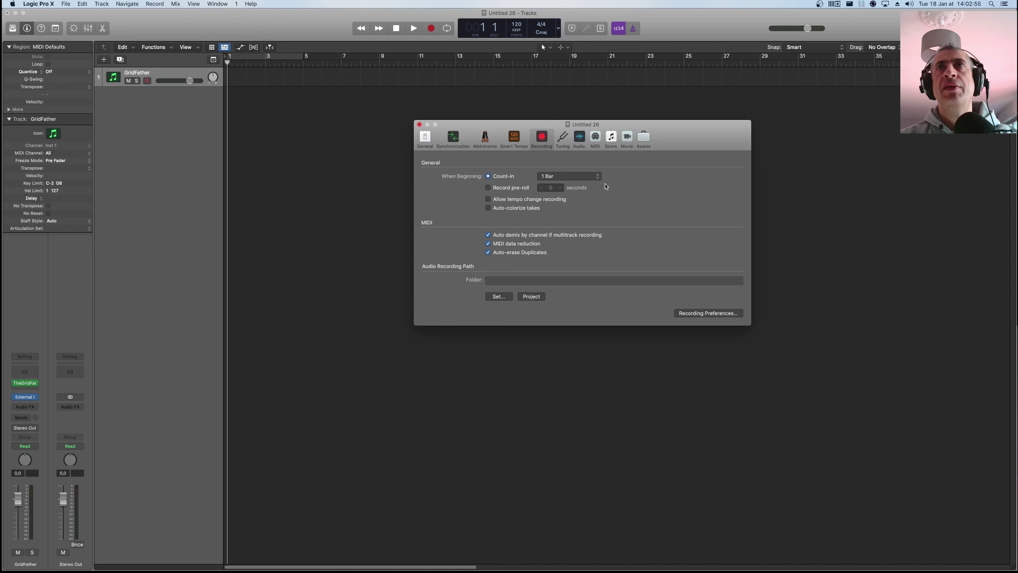
# Enable chasing of Notes in the project's MIDI settings and close the settings window.
pyautogui.click(597, 138)
pyautogui.click(597, 164)
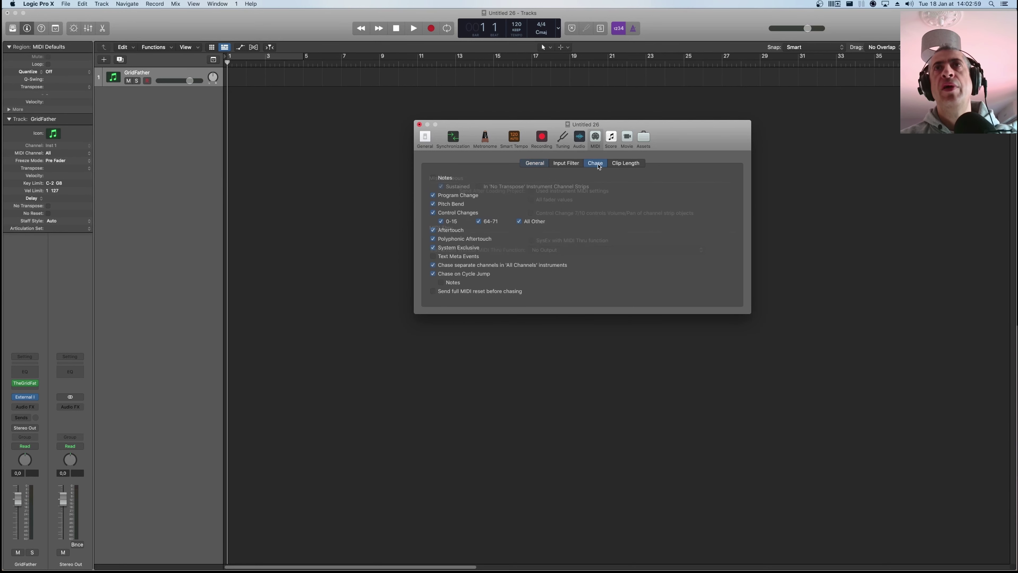
pyautogui.click(433, 178)
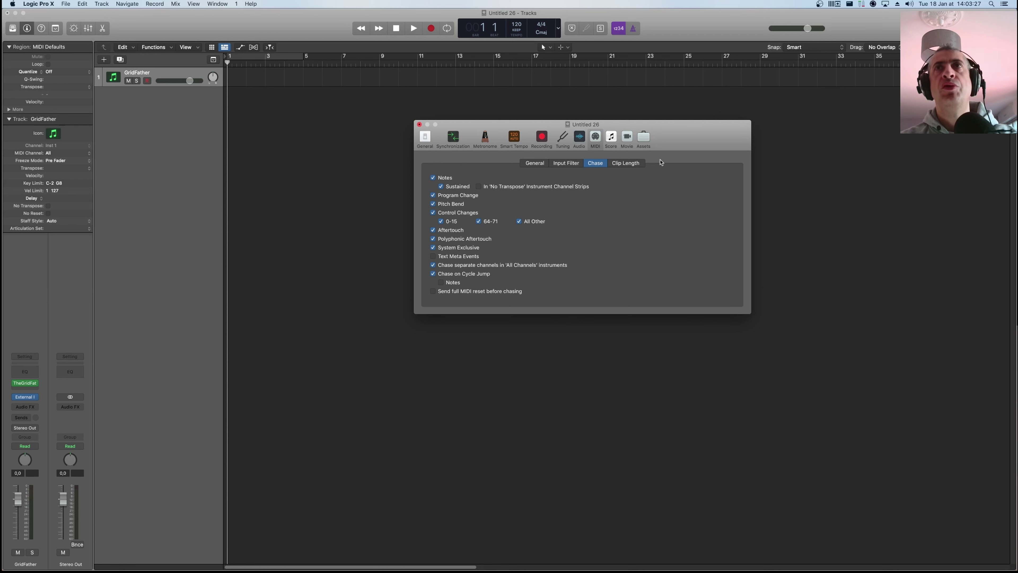
pyautogui.click(420, 125)
# Create a MIDI region at bar 1 on the GridFather track and extend it to bar 17.
pyautogui.rightClick(232, 81)
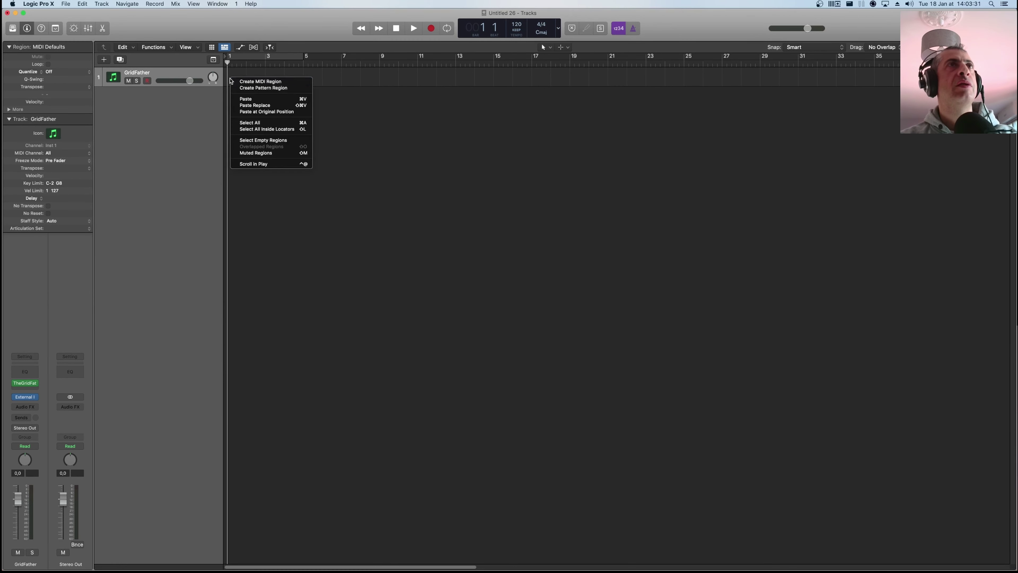
pyautogui.click(259, 82)
pyautogui.moveTo(247, 78); pyautogui.dragTo(532, 76)
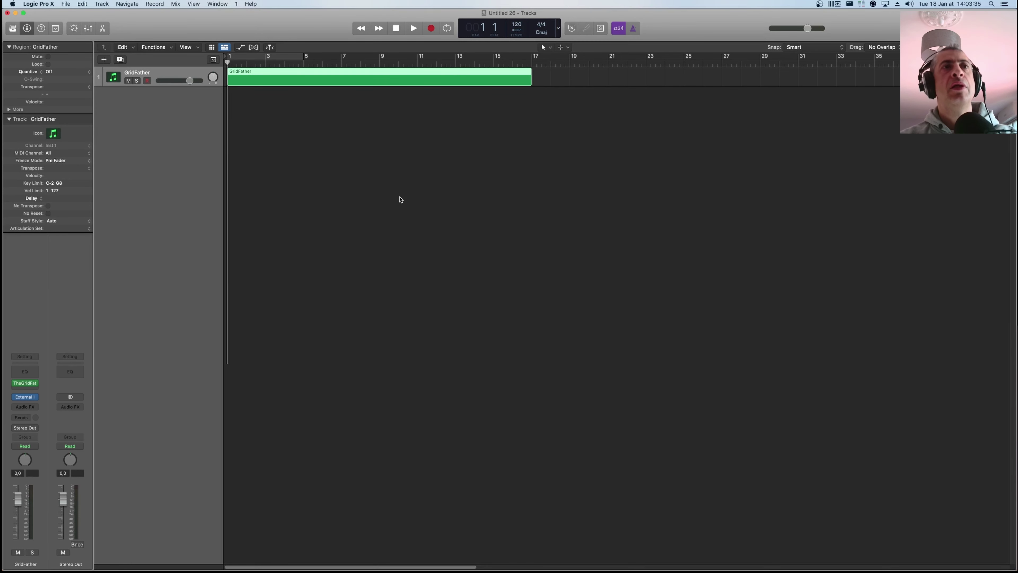
# Draw a single C2 note spanning the whole GridFather region in the Piano Roll and turn on cycling from bar 1 to 17.
pyautogui.press('p')
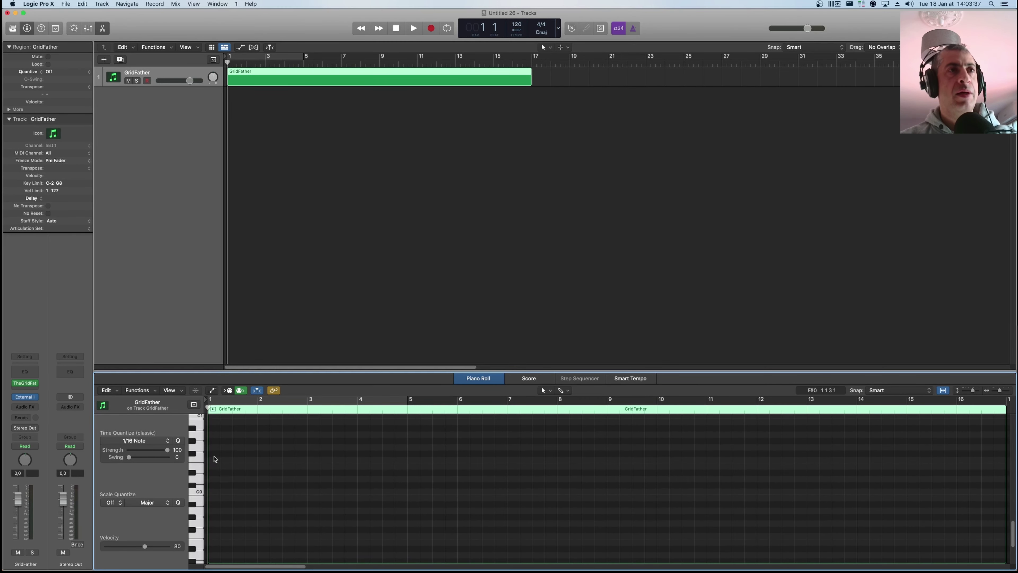
pyautogui.scroll(5, 215, 458)
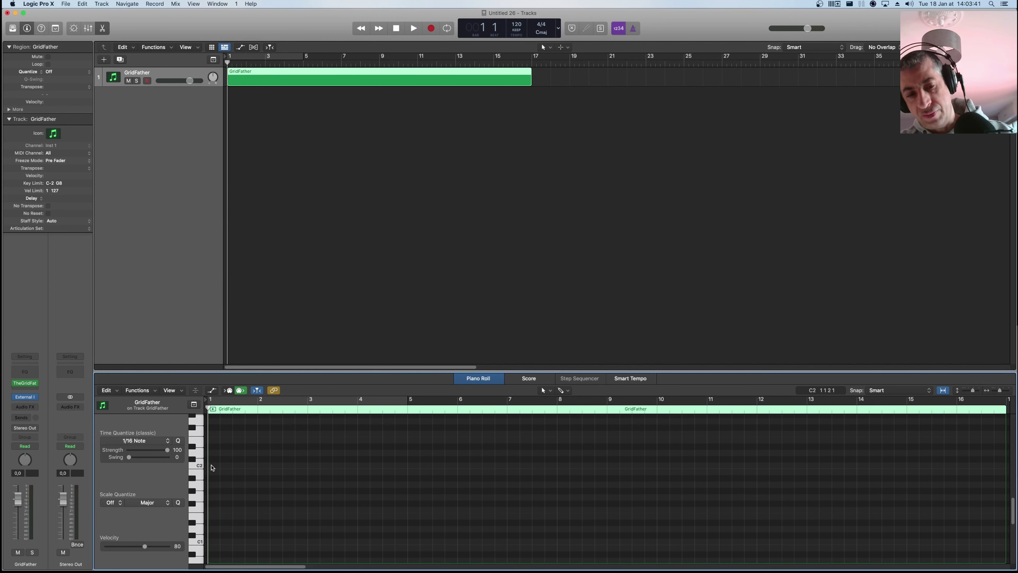
pyautogui.press('t')
pyautogui.press('p')
pyautogui.click(213, 466)
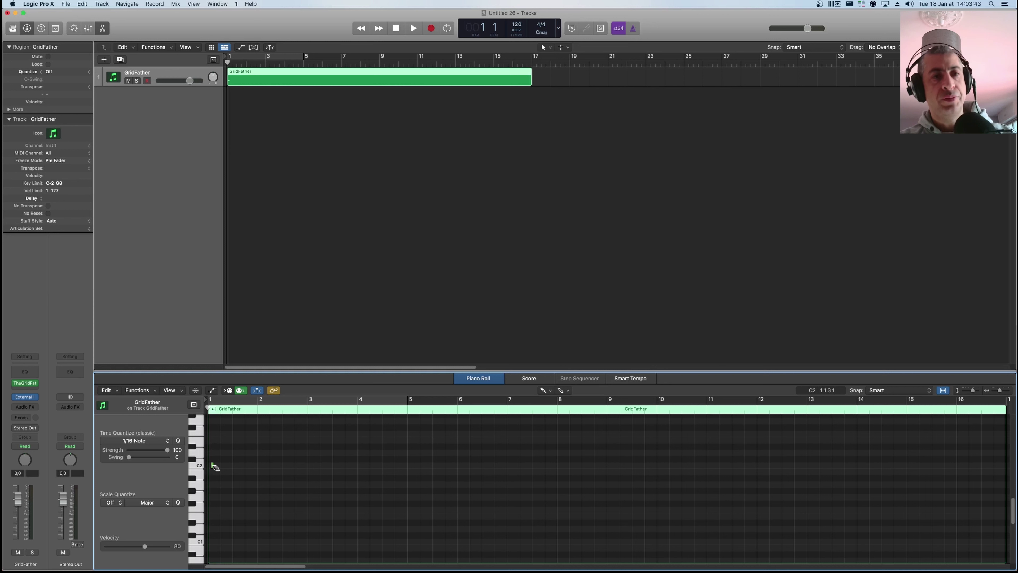
pyautogui.press('t')
pyautogui.press('t')
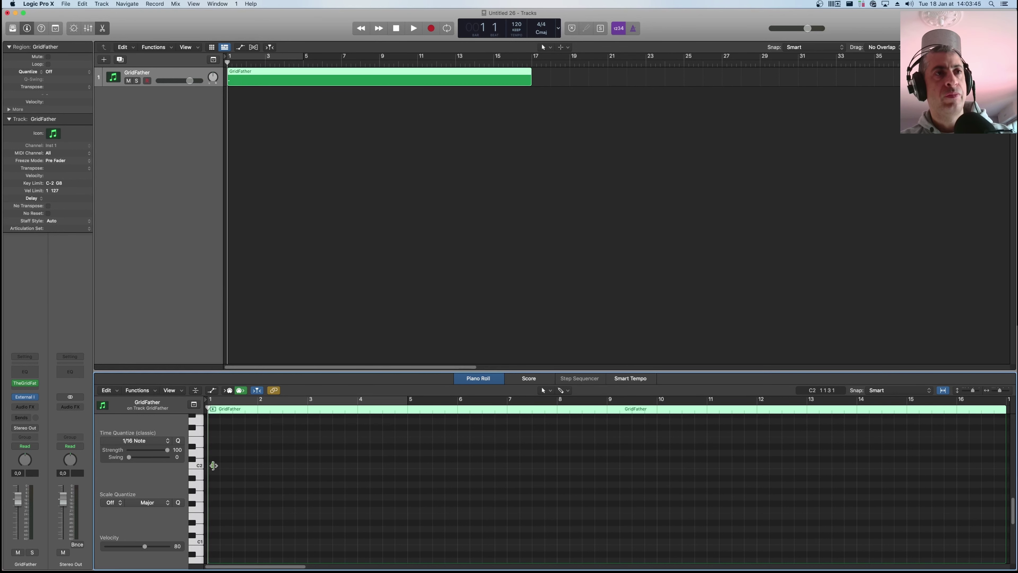
pyautogui.moveTo(214, 466); pyautogui.dragTo(954, 464)
pyautogui.hscroll(-5, 830, 478)
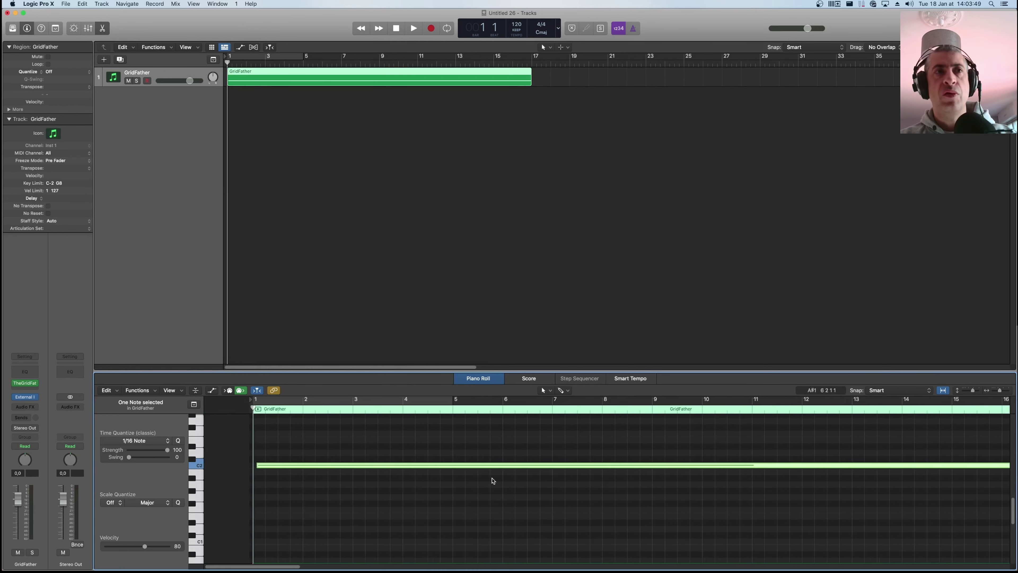
pyautogui.click(210, 468)
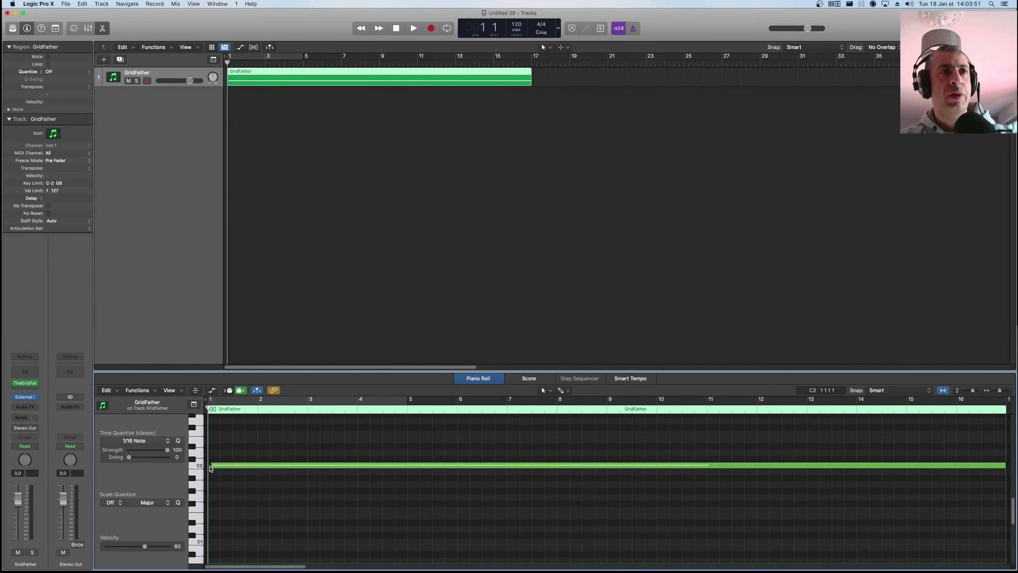
pyautogui.click(210, 466)
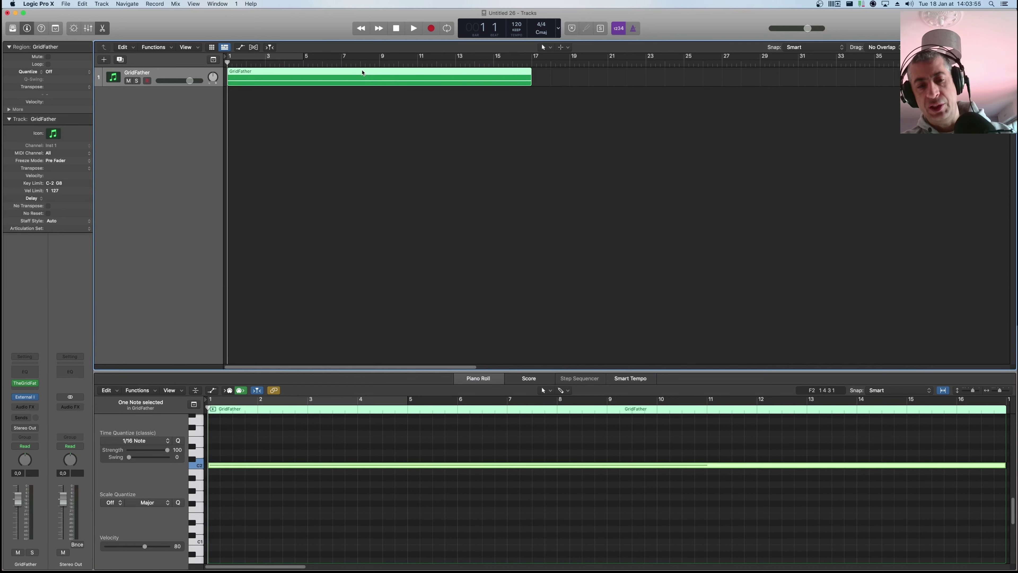
pyautogui.press('c')
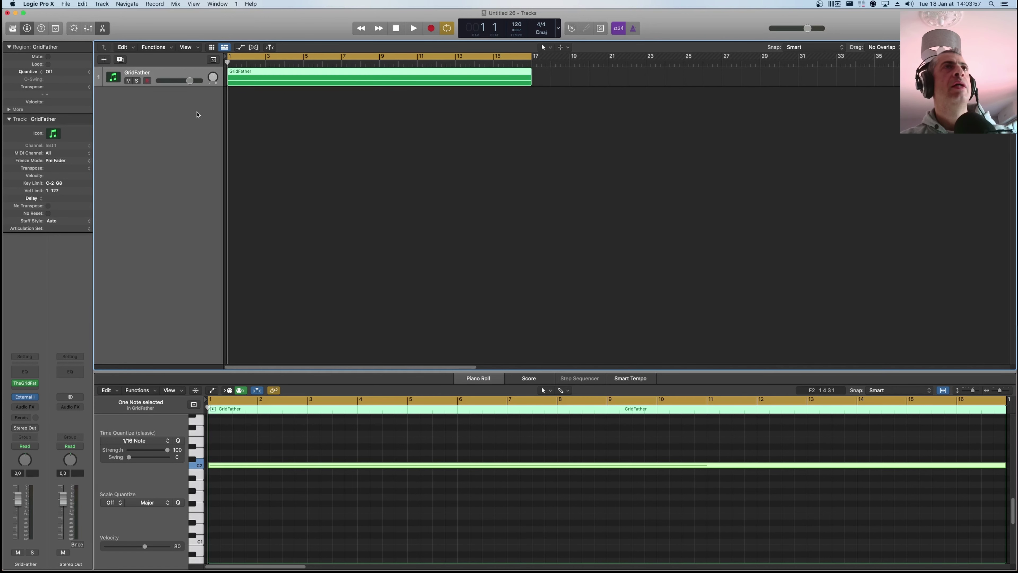
# Add a new software instrument track and load the Spire synth as its instrument.
pyautogui.rightClick(172, 116)
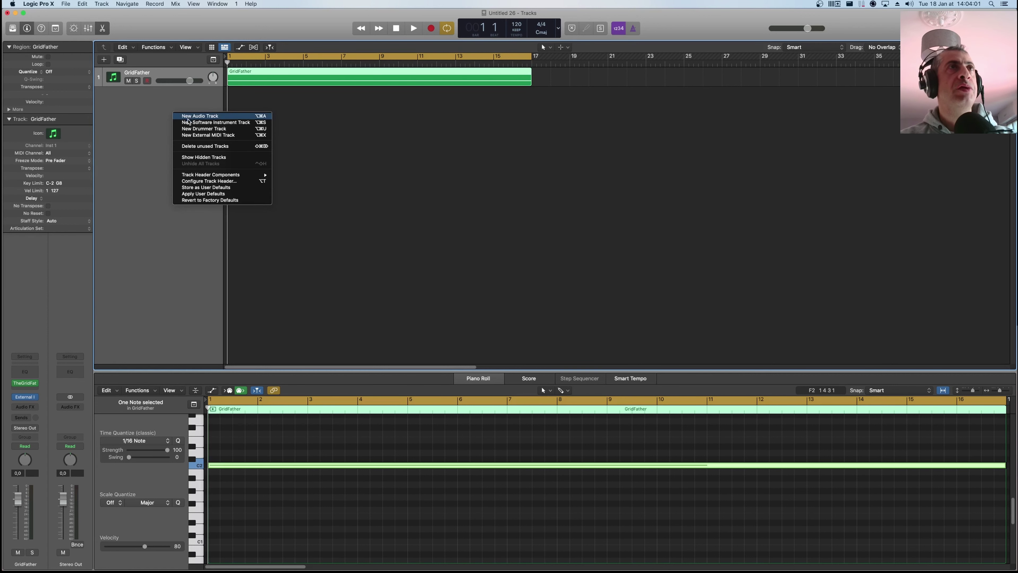
pyautogui.click(207, 122)
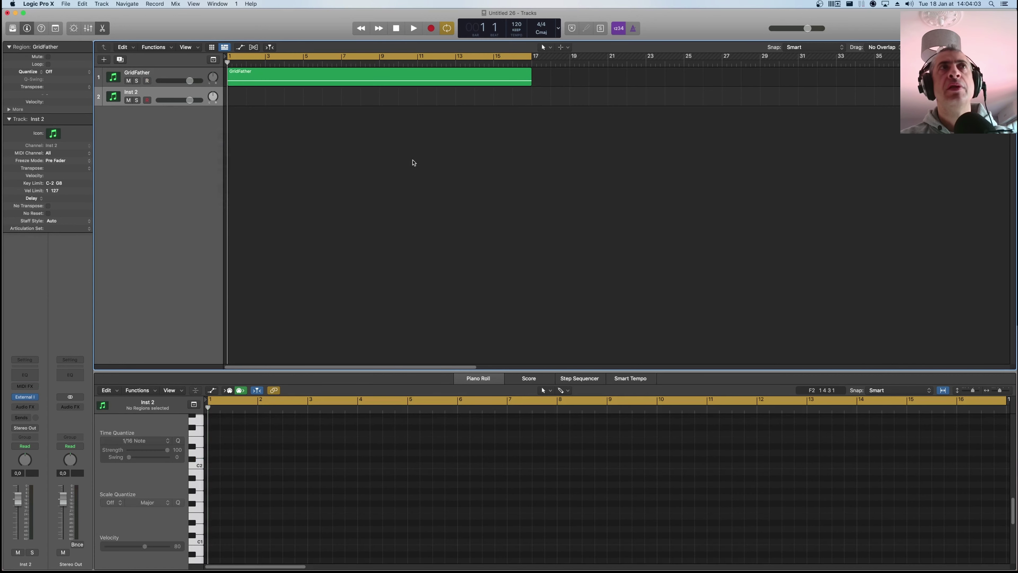
pyautogui.click(37, 397)
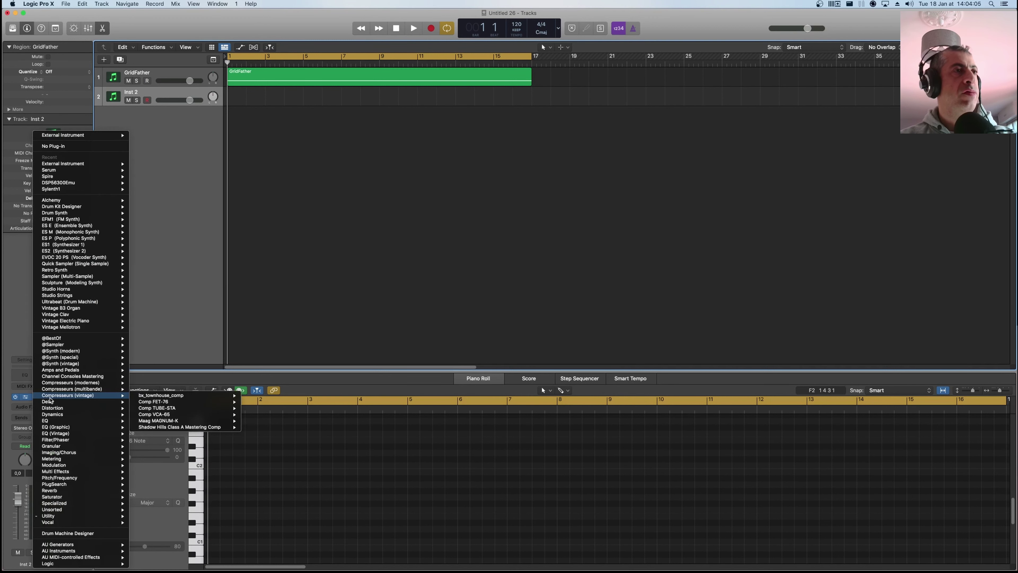
pyautogui.moveTo(96, 356)
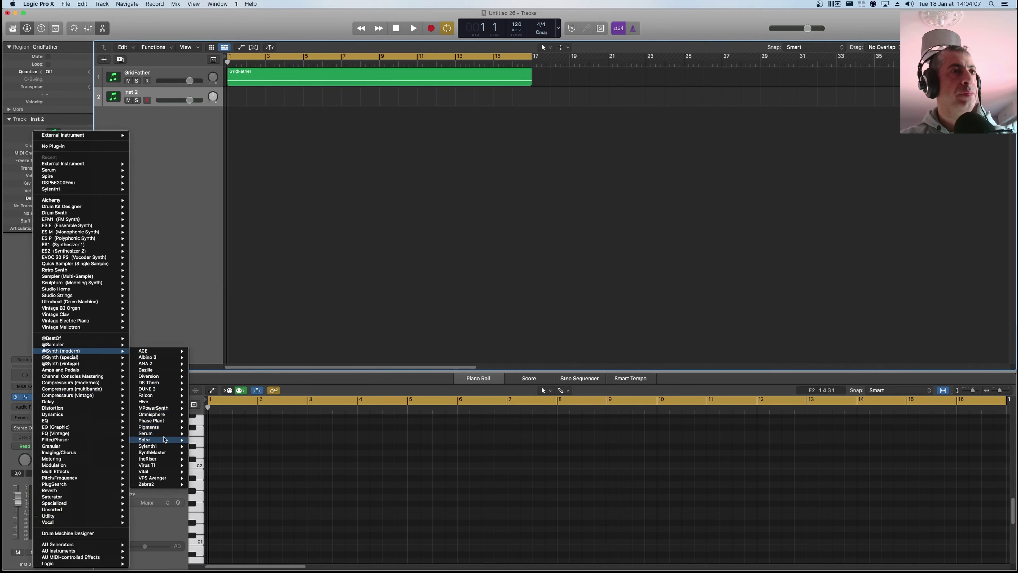
pyautogui.moveTo(166, 440)
pyautogui.click(204, 446)
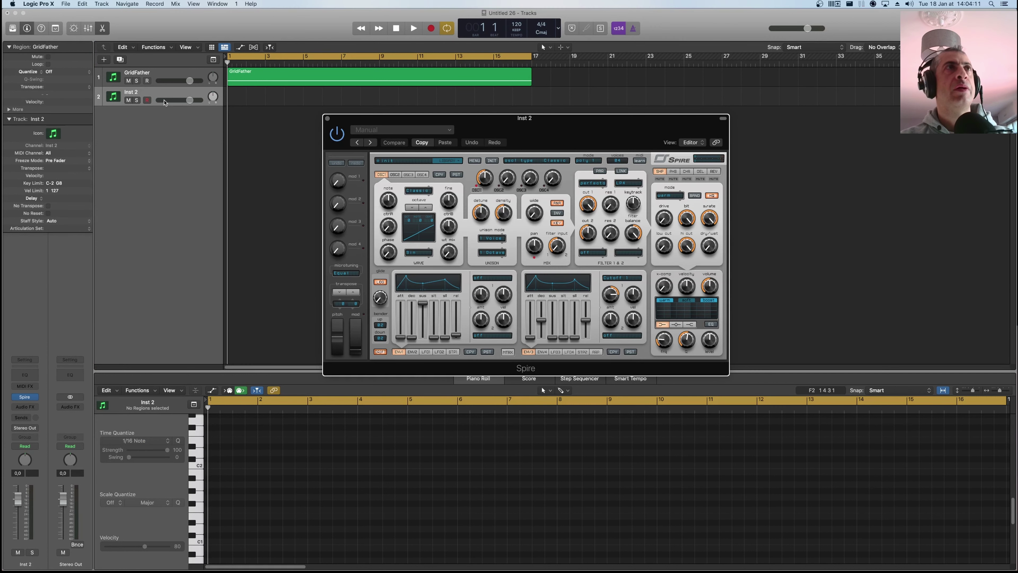
# Rename the Inst 2 track as Grid 1 and close the Spire plug-in window.
pyautogui.doubleClick(131, 92)
pyautogui.write('GRI')
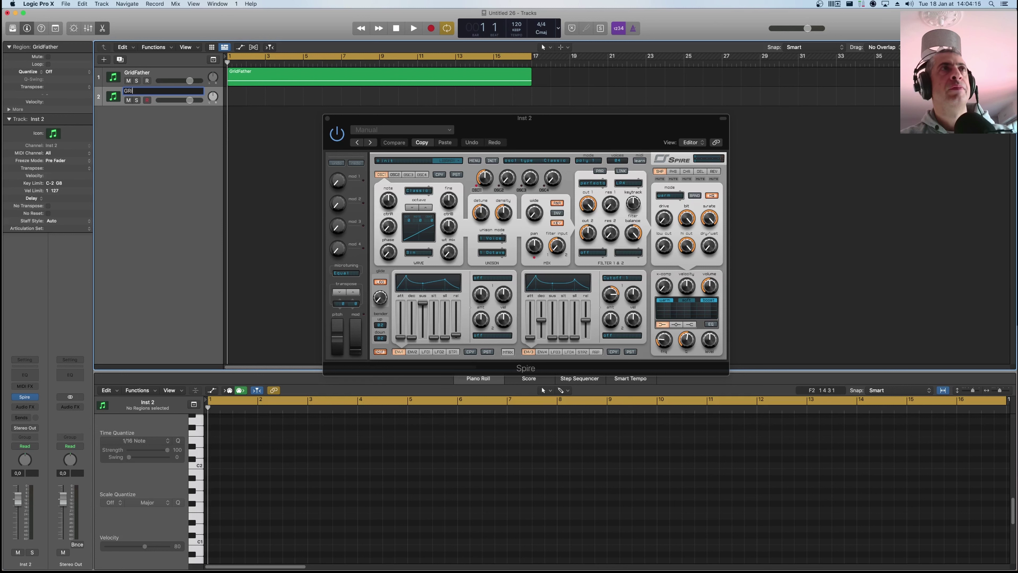
pyautogui.press('BackSpace')
pyautogui.press('BackSpace')
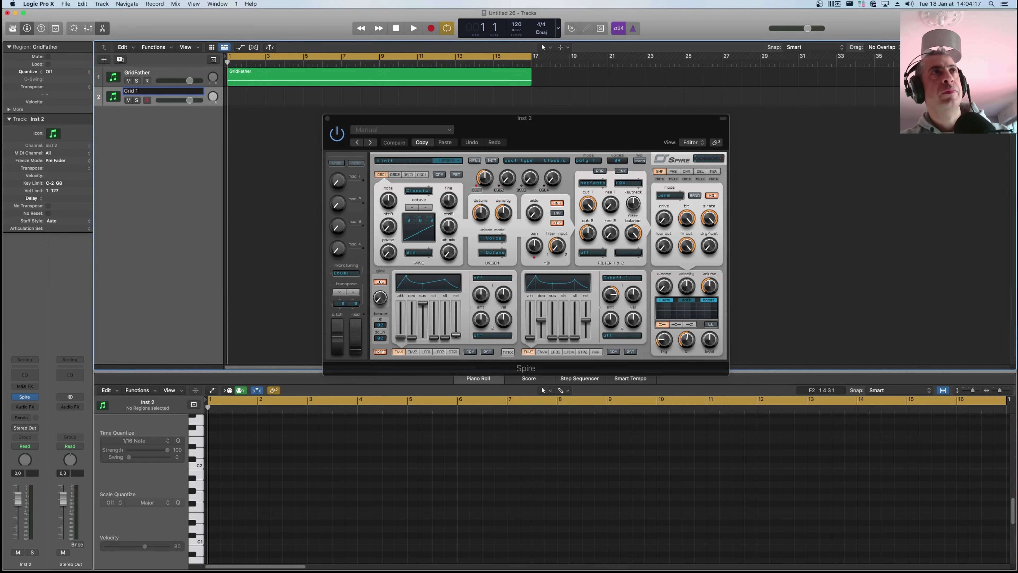
pyautogui.press('Return')
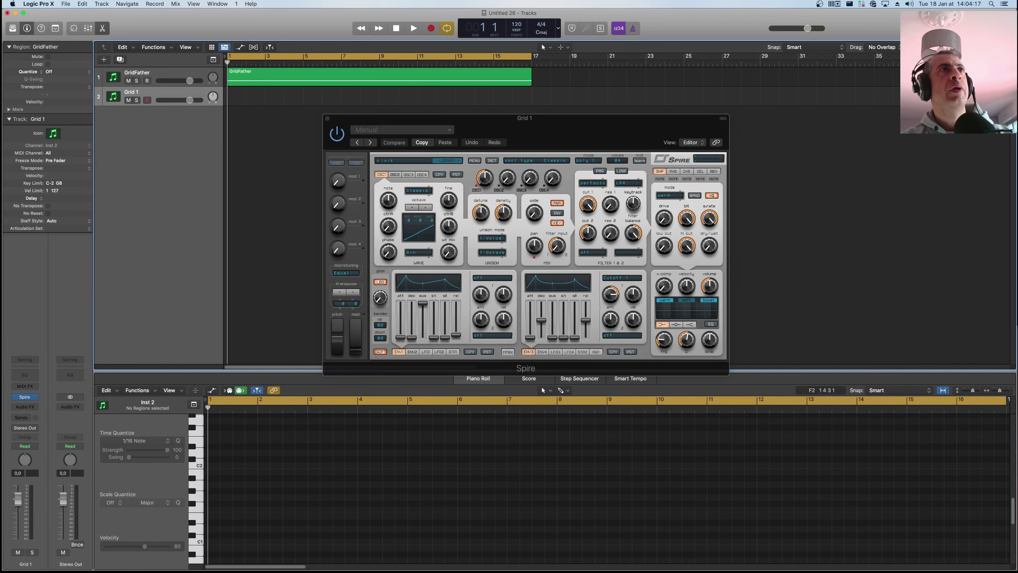
pyautogui.click(327, 118)
# Add another software instrument track, load the stereo Serum synth as its instrument and close the plug-in window.
pyautogui.rightClick(195, 124)
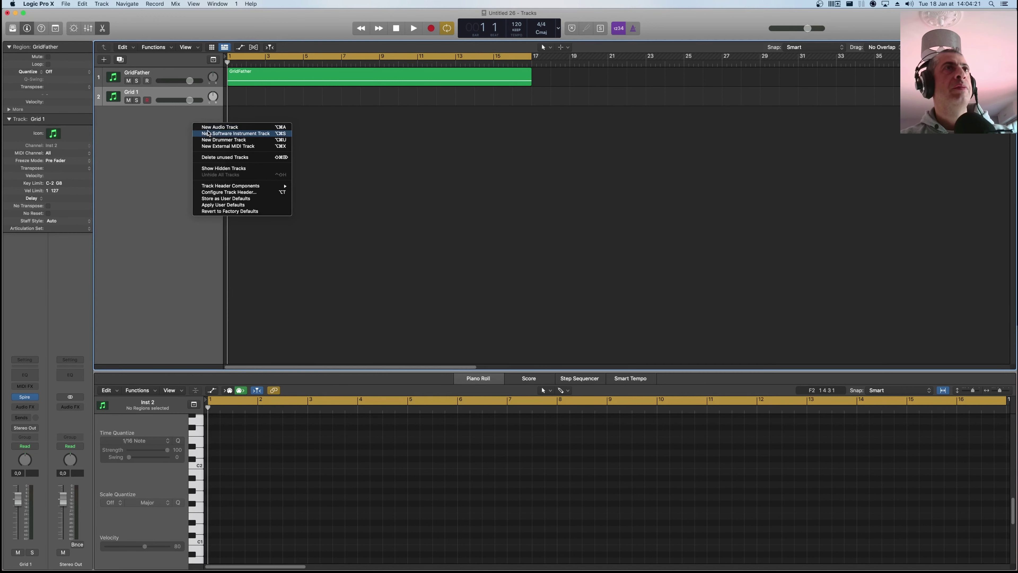
pyautogui.click(209, 133)
pyautogui.click(24, 397)
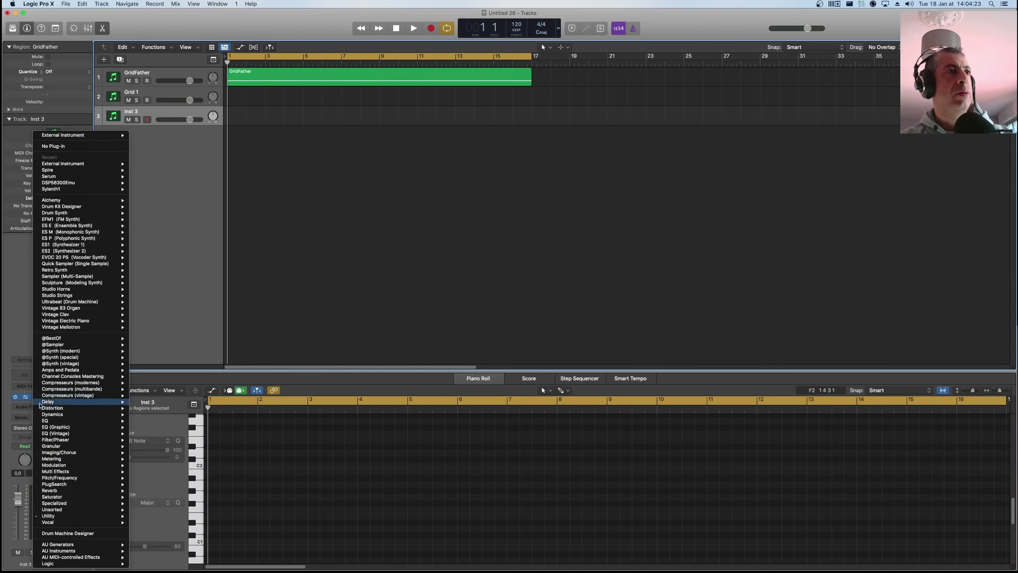
pyautogui.moveTo(101, 351)
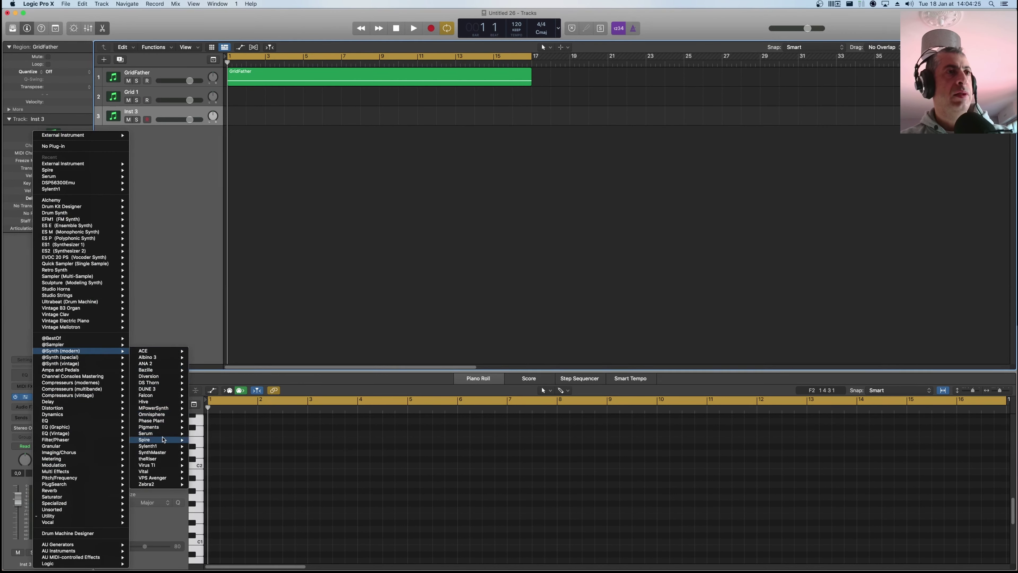
pyautogui.moveTo(170, 435)
pyautogui.click(205, 434)
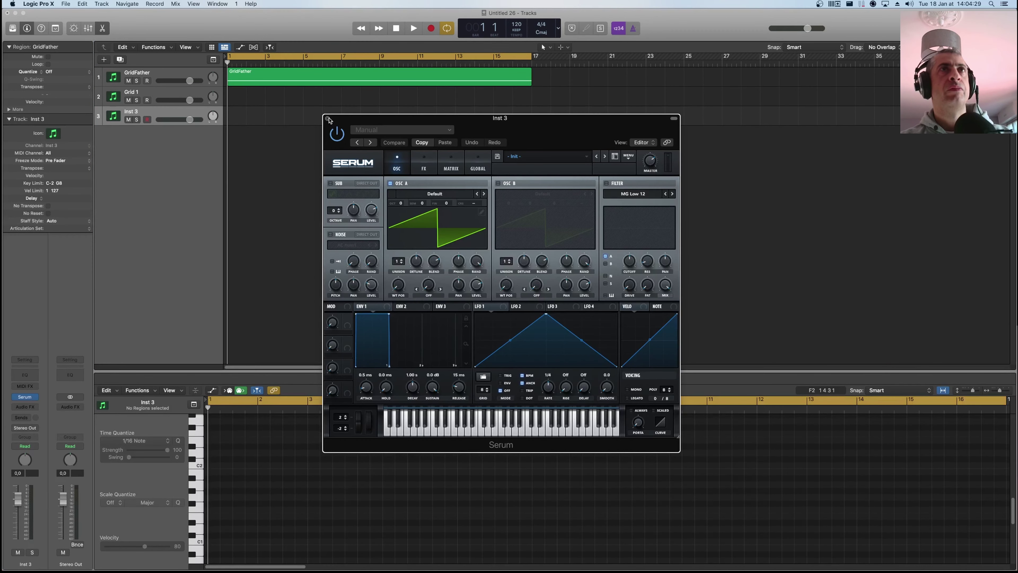
pyautogui.click(331, 123)
# Rename the Inst 3 track as Grid 2.
pyautogui.doubleClick(133, 112)
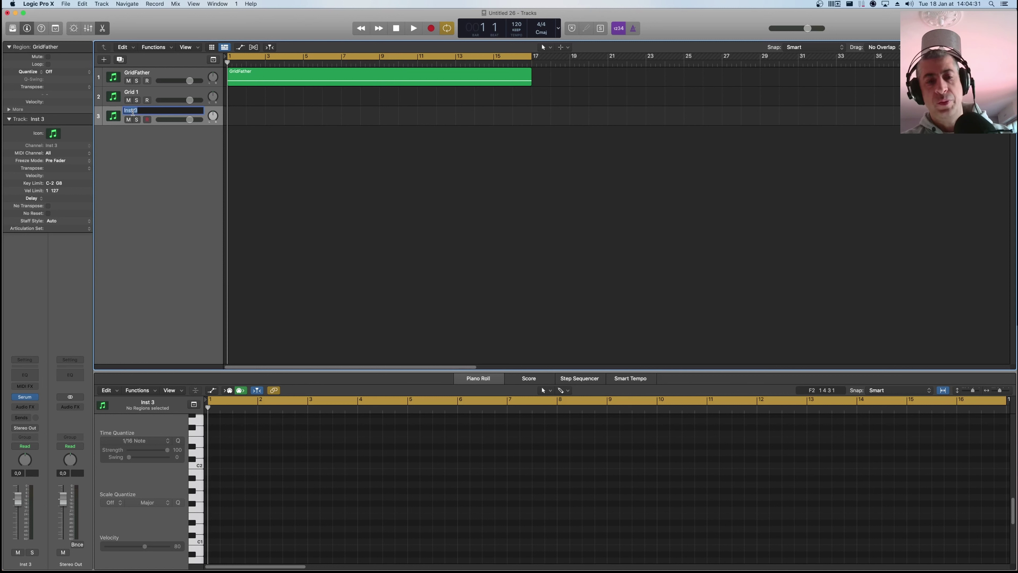
pyautogui.write('Grid 2')
pyautogui.press('Return')
# Duplicate the Grid 2 track, load the stereo Vital synth as the new track's instrument, work offline and close the plug-in window.
pyautogui.press('super+d')
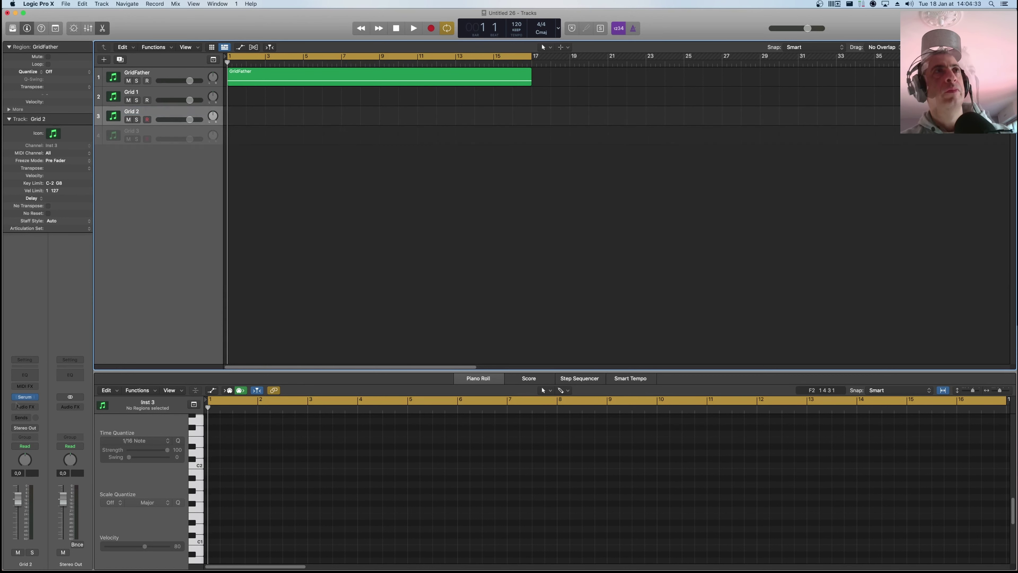
pyautogui.click(36, 397)
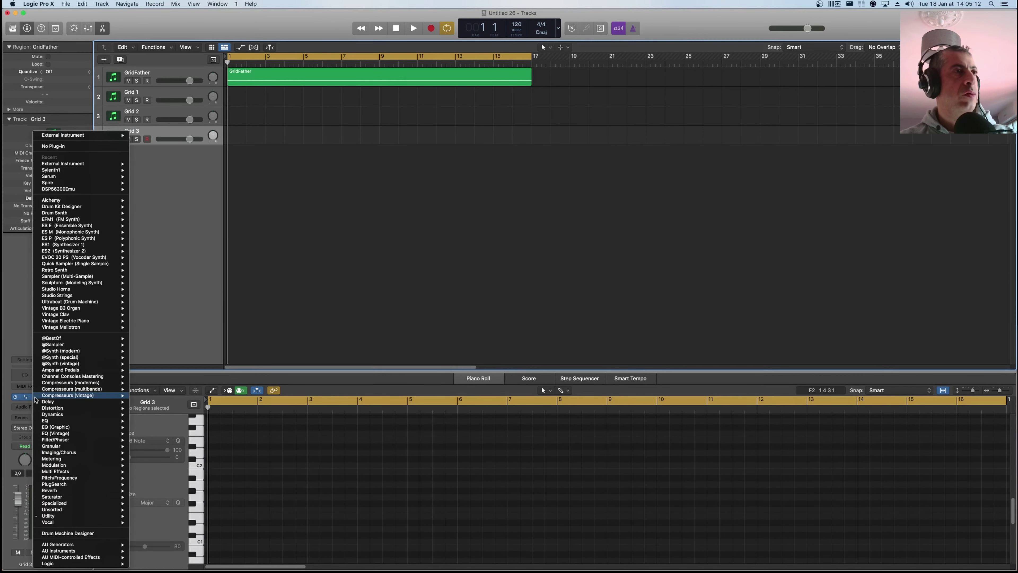
pyautogui.moveTo(95, 355)
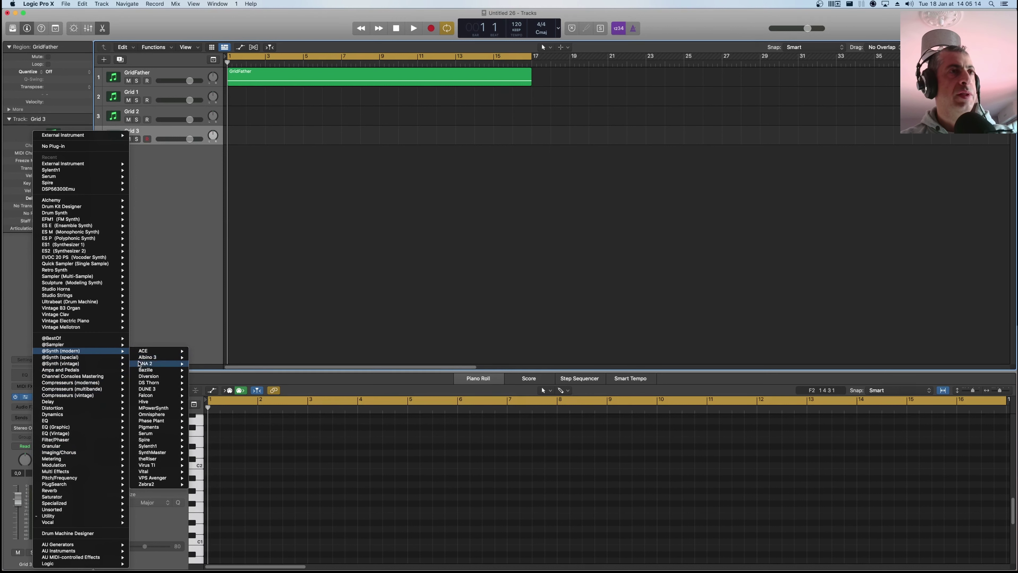
pyautogui.moveTo(163, 396)
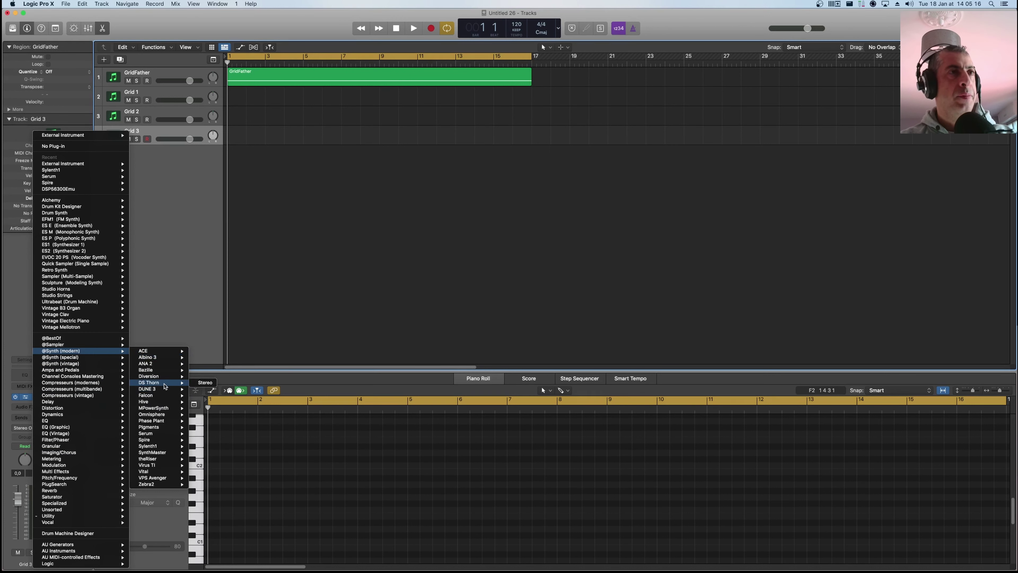
pyautogui.moveTo(168, 435)
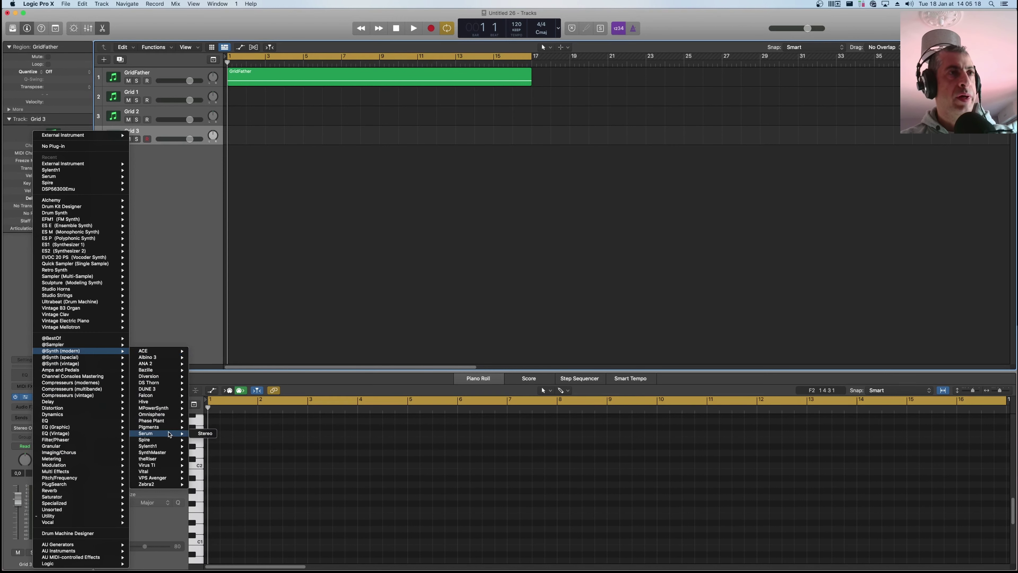
pyautogui.moveTo(168, 472)
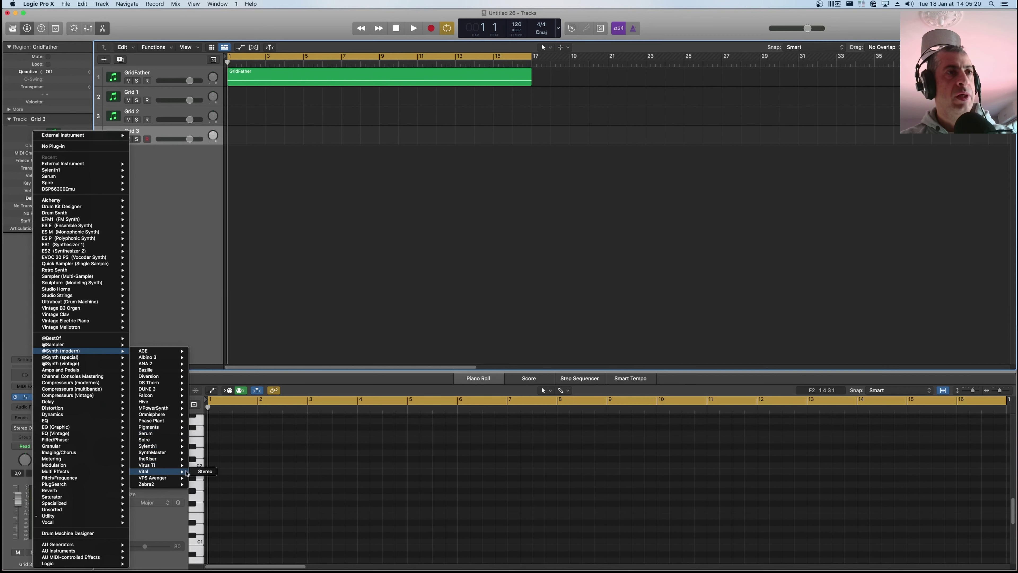
pyautogui.click(205, 473)
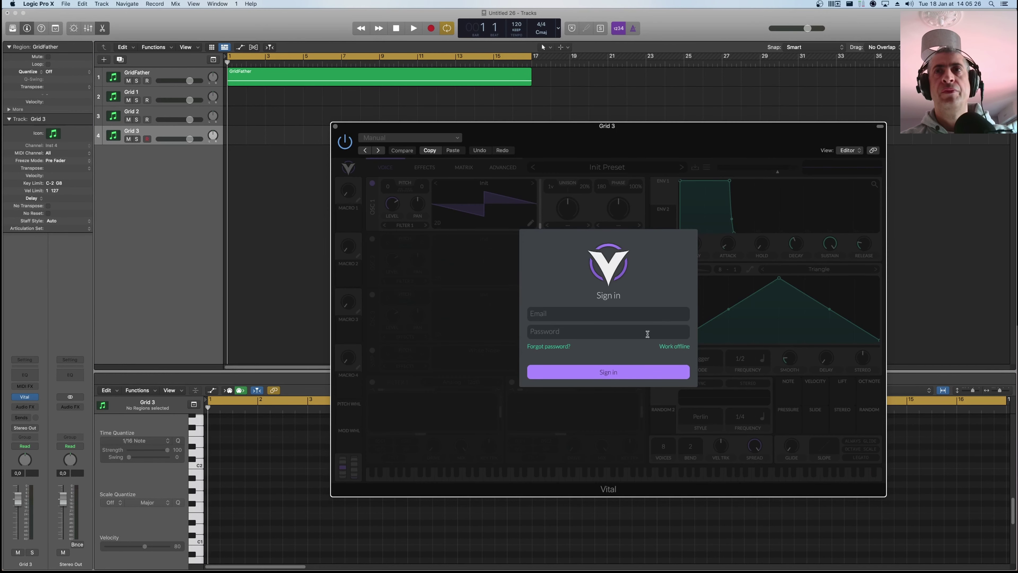
pyautogui.click(668, 347)
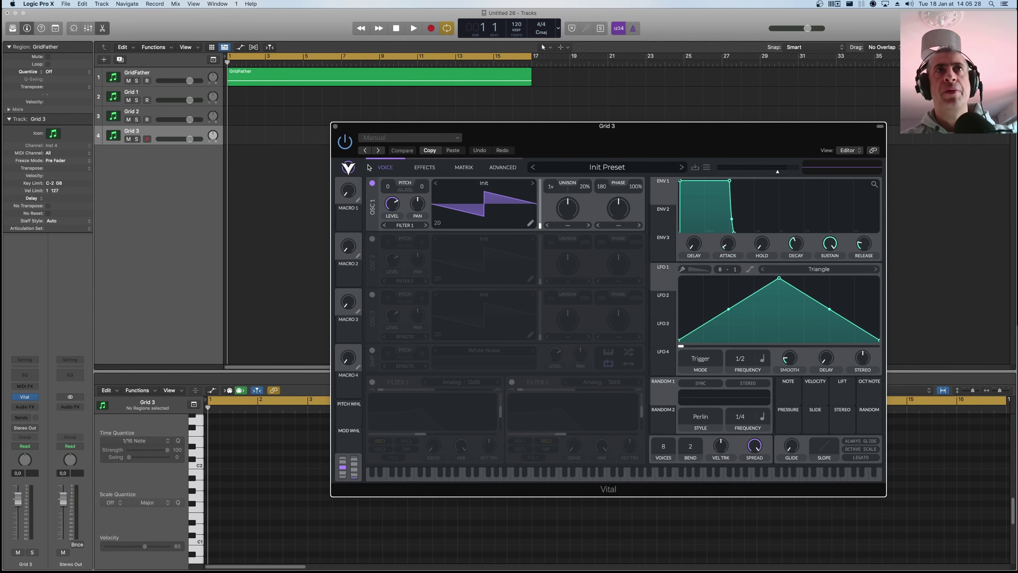
pyautogui.click(336, 126)
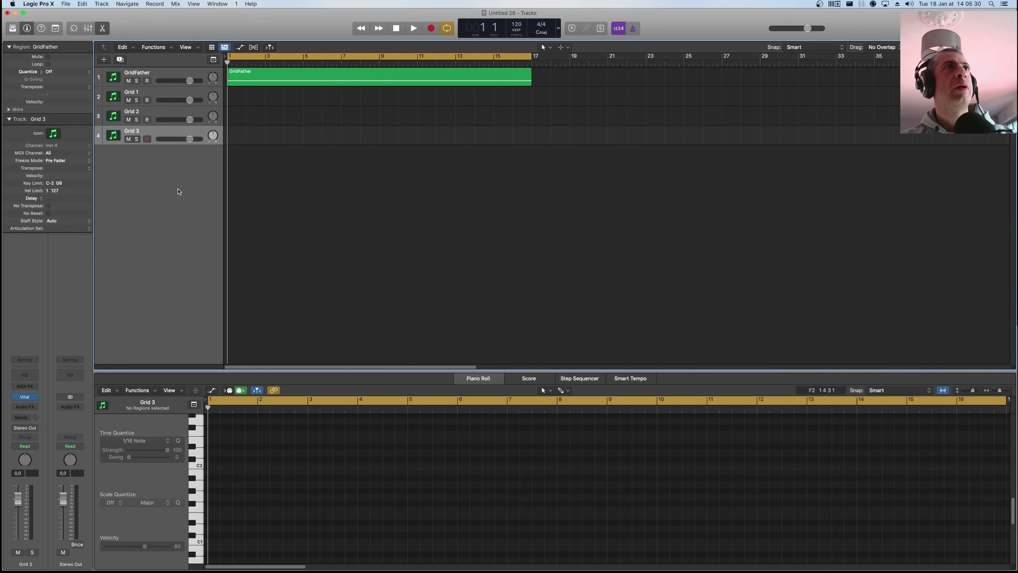
# Combine the Grid 1, Grid 2 and Grid 3 tracks into a summing track stack.
pyautogui.keyDown('shift'); pyautogui.click(168, 95); pyautogui.keyUp('shift')
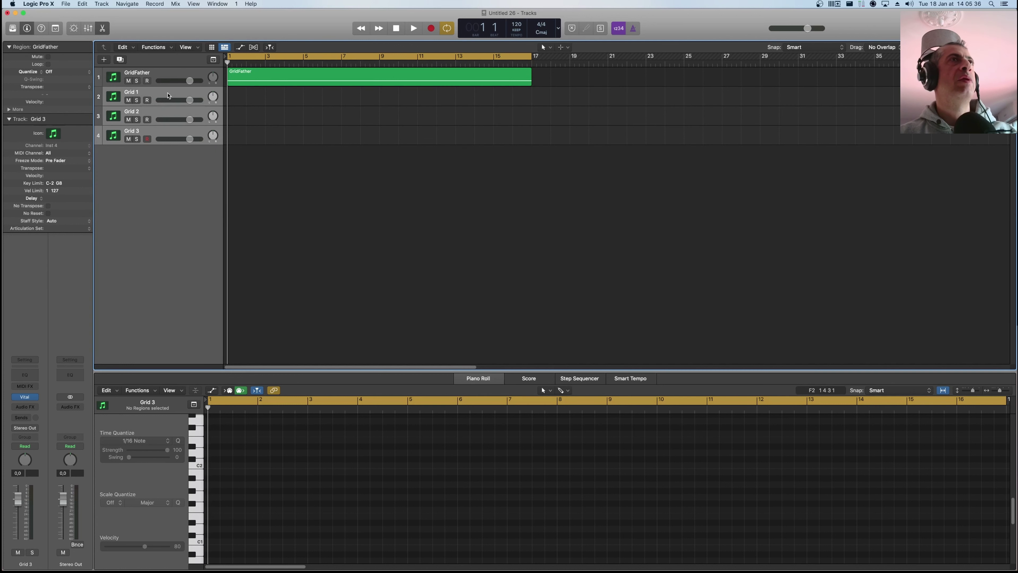
pyautogui.rightClick(168, 96)
pyautogui.click(328, 201)
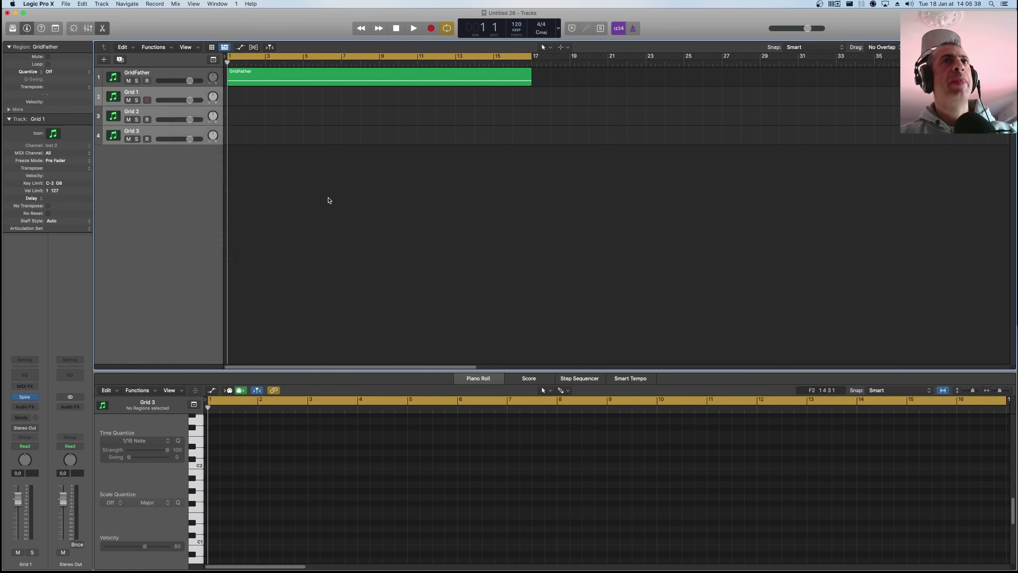
pyautogui.click(553, 81)
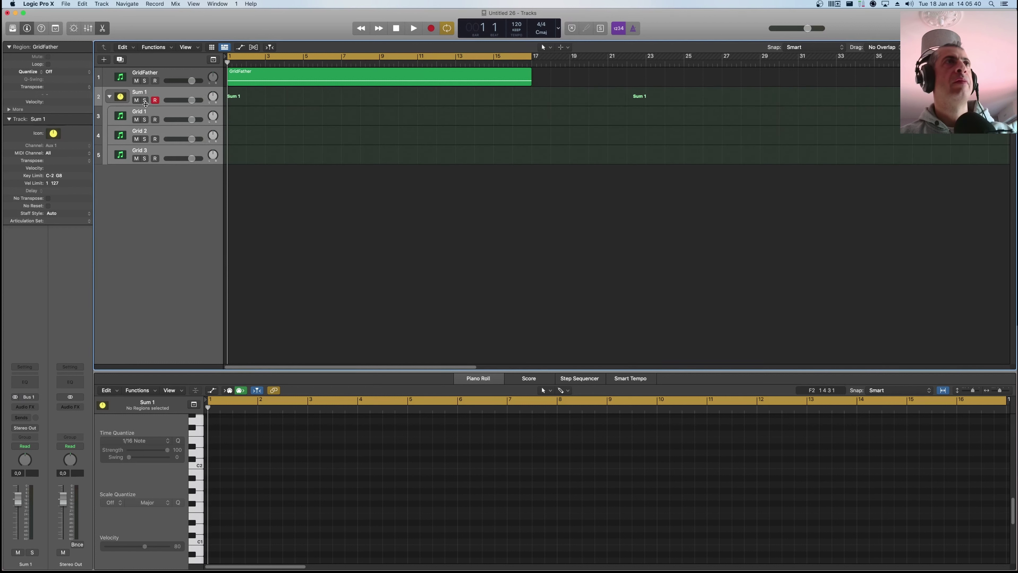
# Rename the Sum 1 track stack as Grid.
pyautogui.doubleClick(141, 91)
pyautogui.write('G')
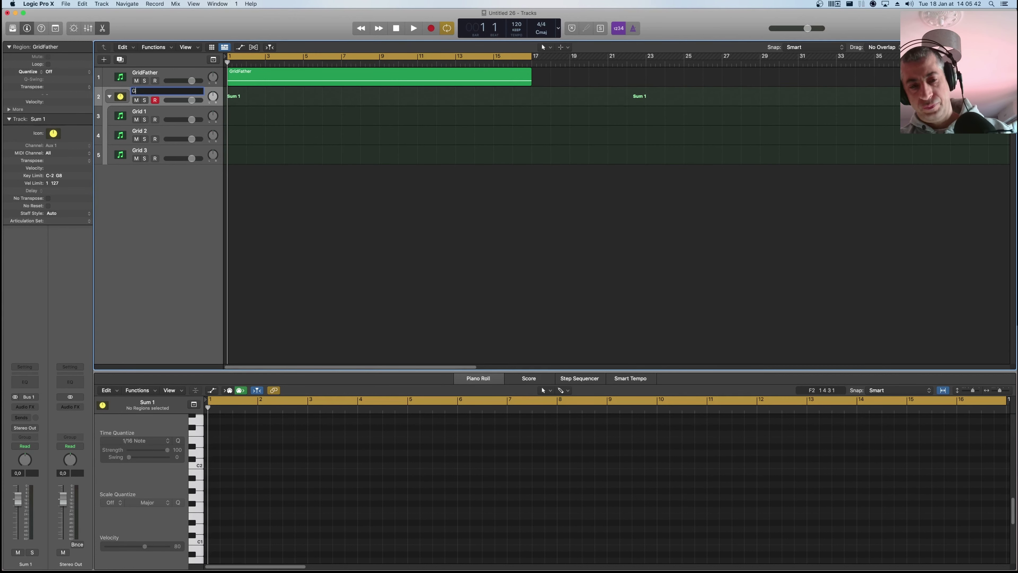
pyautogui.write('Rid')
pyautogui.press('Return')
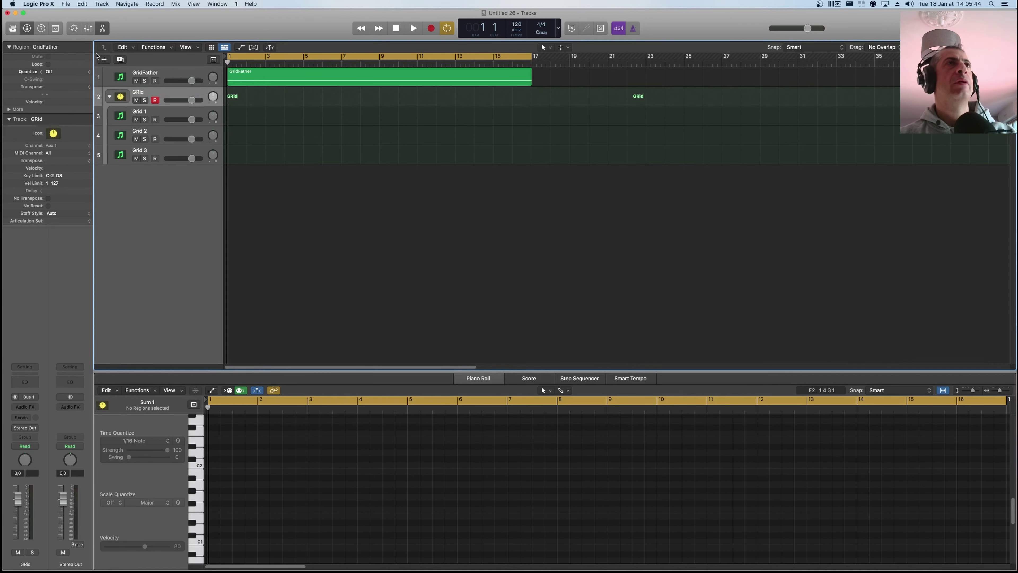
pyautogui.doubleClick(139, 91)
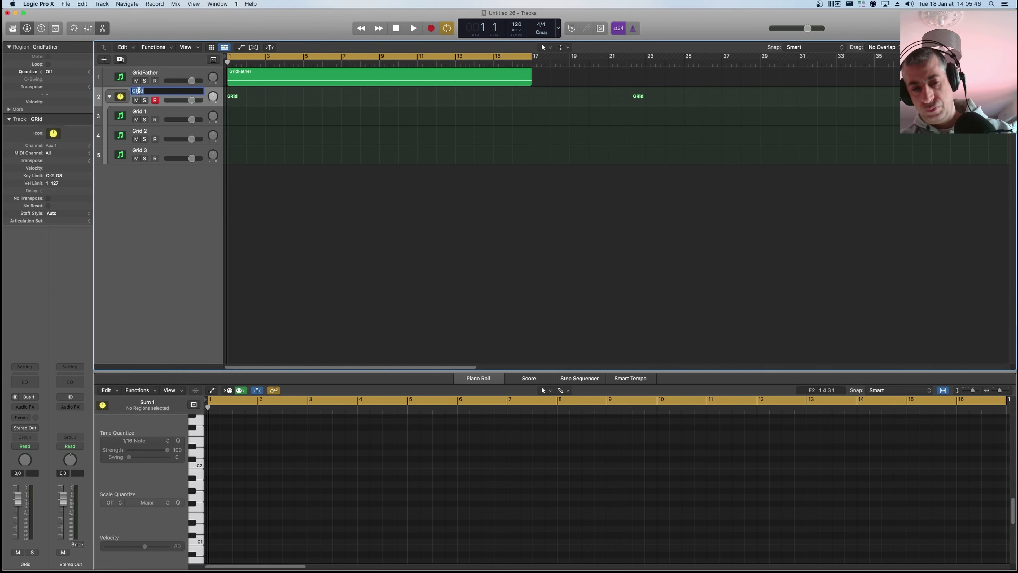
pyautogui.write('Grid')
pyautogui.press('Return')
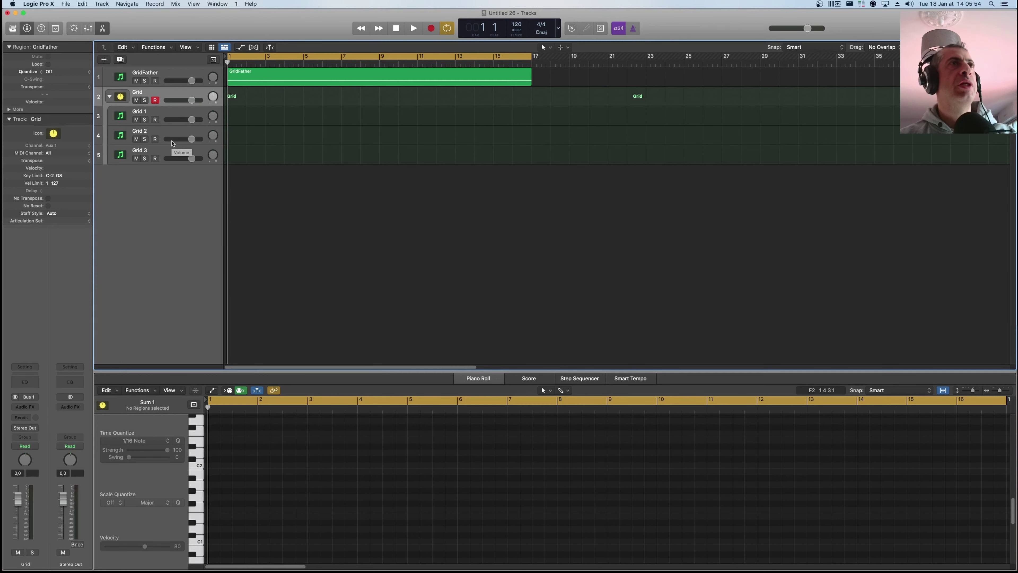
# Set the MIDI channel of Grid 1 to 1, Grid 2 to 2 and Grid 3 to 3.
pyautogui.click(179, 113)
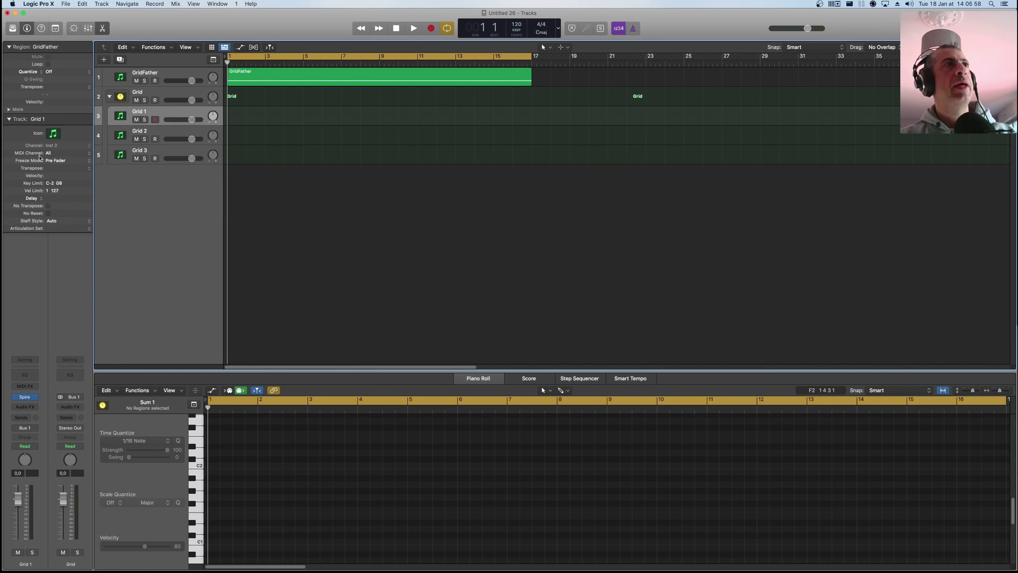
pyautogui.click(73, 154)
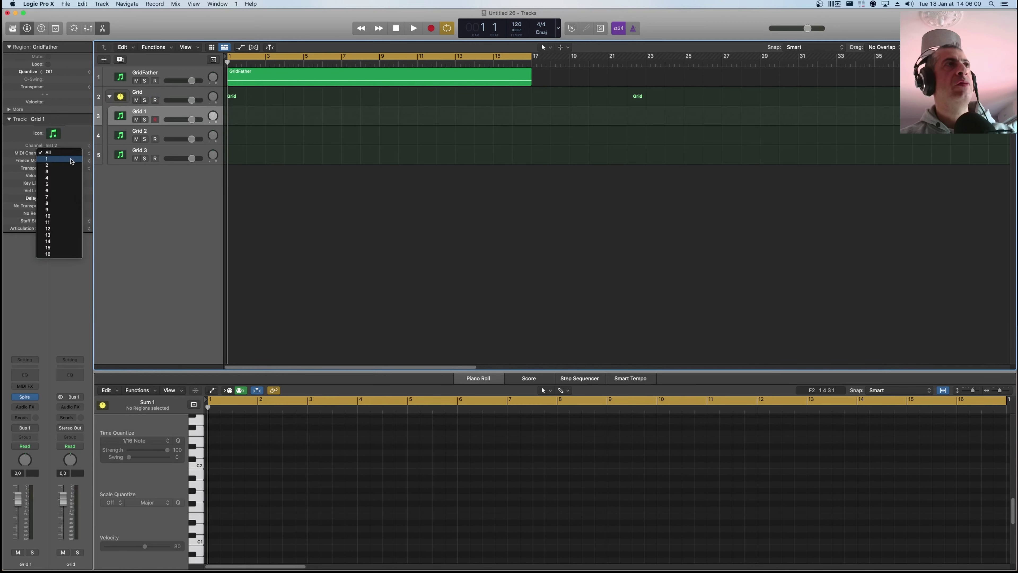
pyautogui.click(77, 161)
pyautogui.click(170, 134)
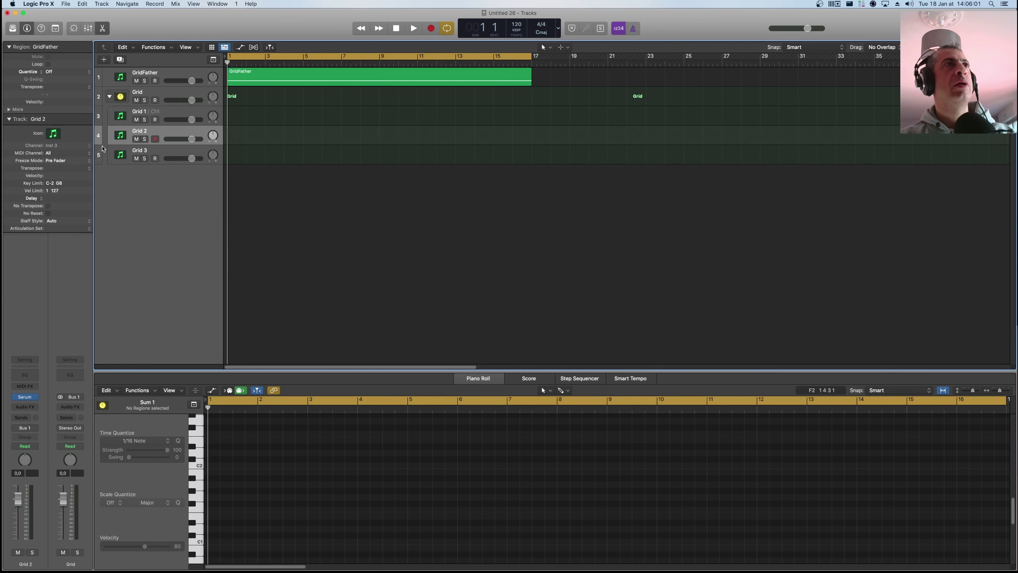
pyautogui.click(67, 155)
pyautogui.click(66, 168)
pyautogui.click(167, 152)
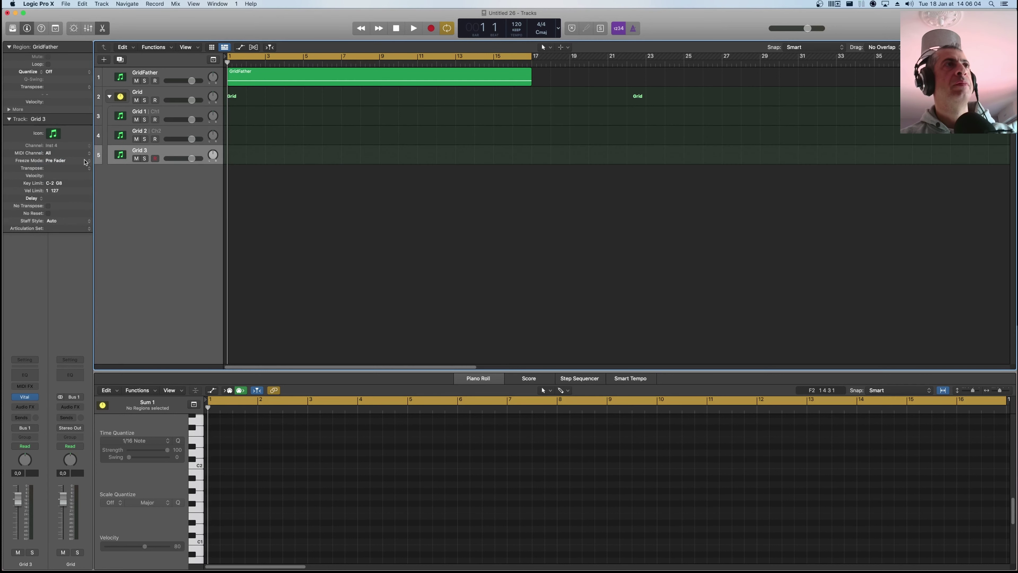
pyautogui.click(67, 155)
pyautogui.click(65, 175)
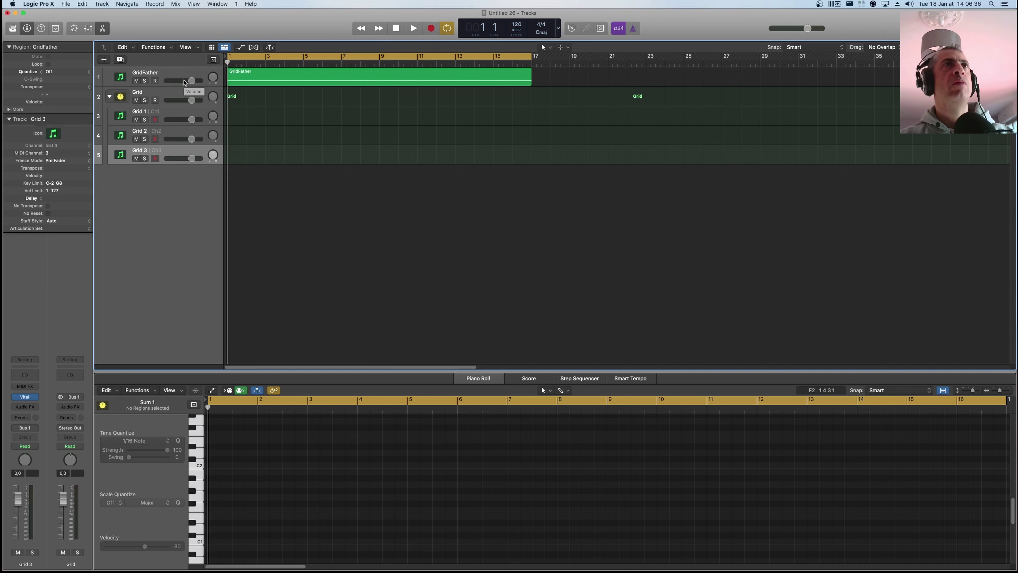
# Play the project for a few bars to check which Grid tracks receive MIDI, and stop playback.
pyautogui.press('space')
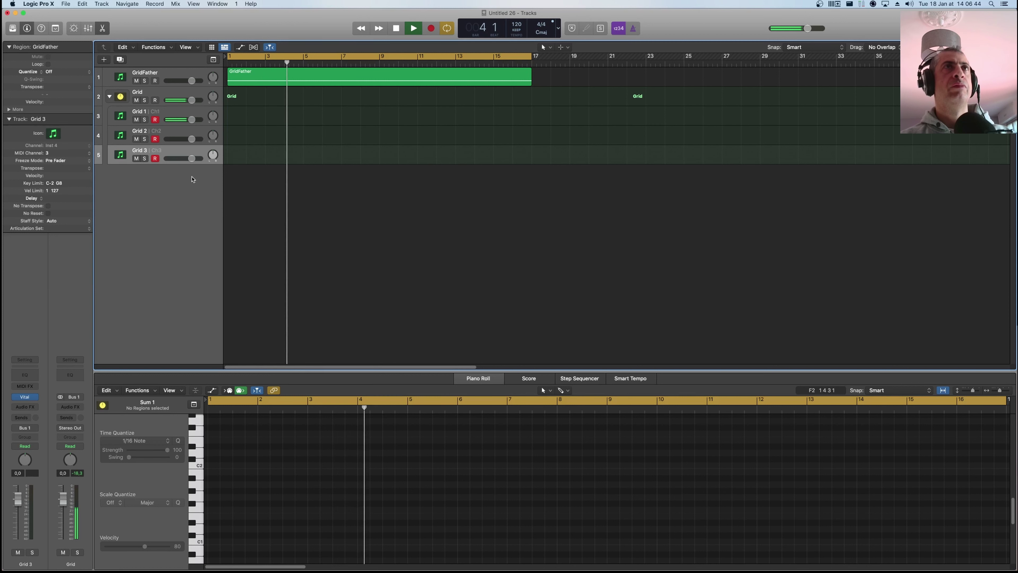
pyautogui.press('space')
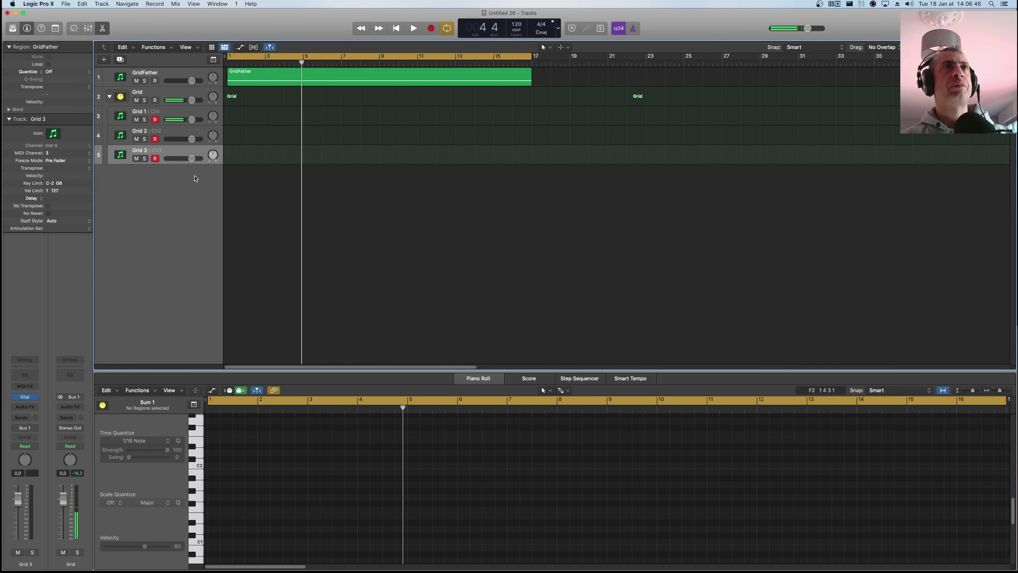
# Open TheGridFather plug-in from the GridFather channel strip, move its window off the track headers and hide the mixer.
pyautogui.press('x')
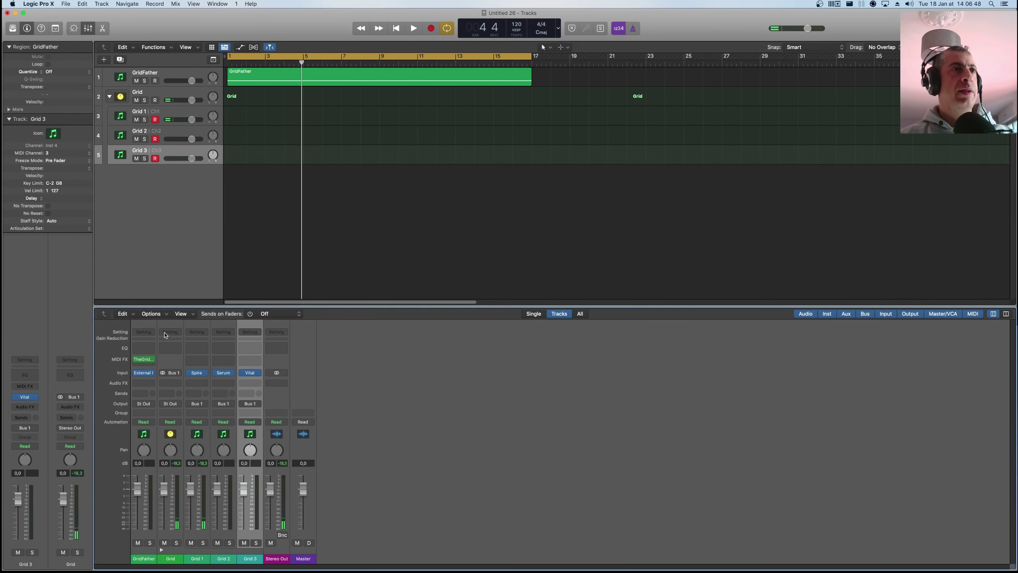
pyautogui.click(144, 359)
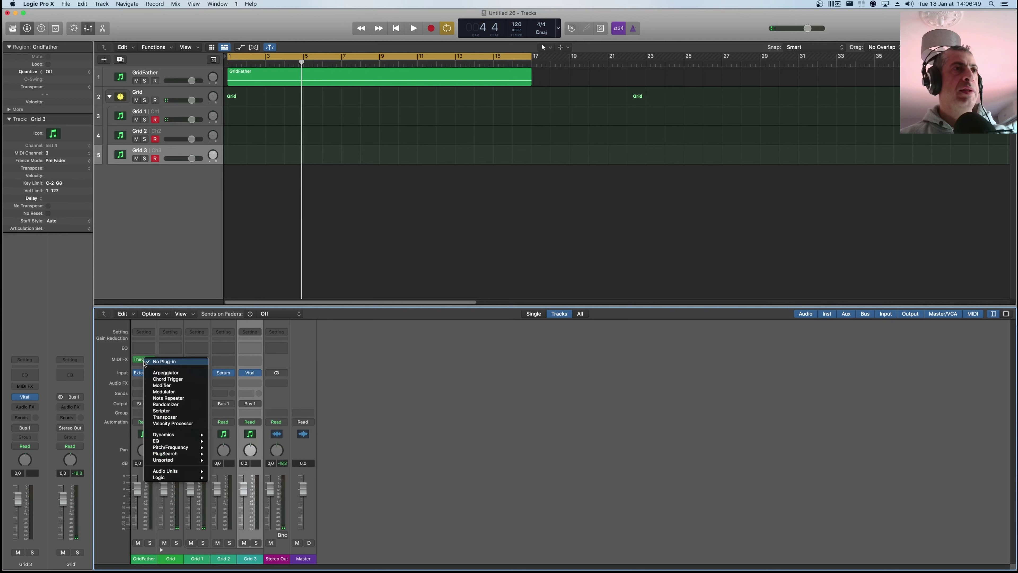
pyautogui.click(381, 360)
pyautogui.click(145, 361)
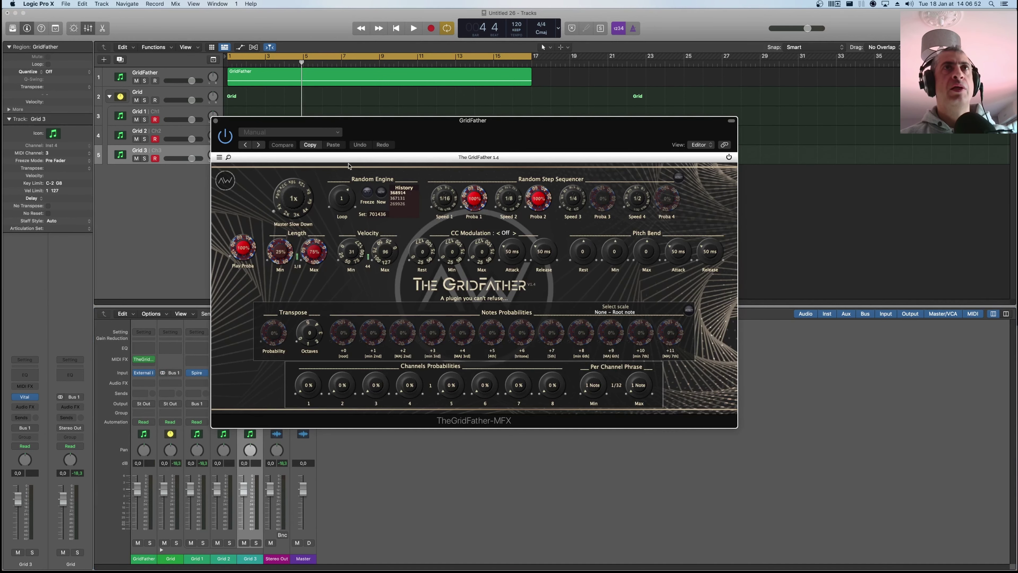
pyautogui.moveTo(369, 120); pyautogui.dragTo(508, 119)
pyautogui.press('x')
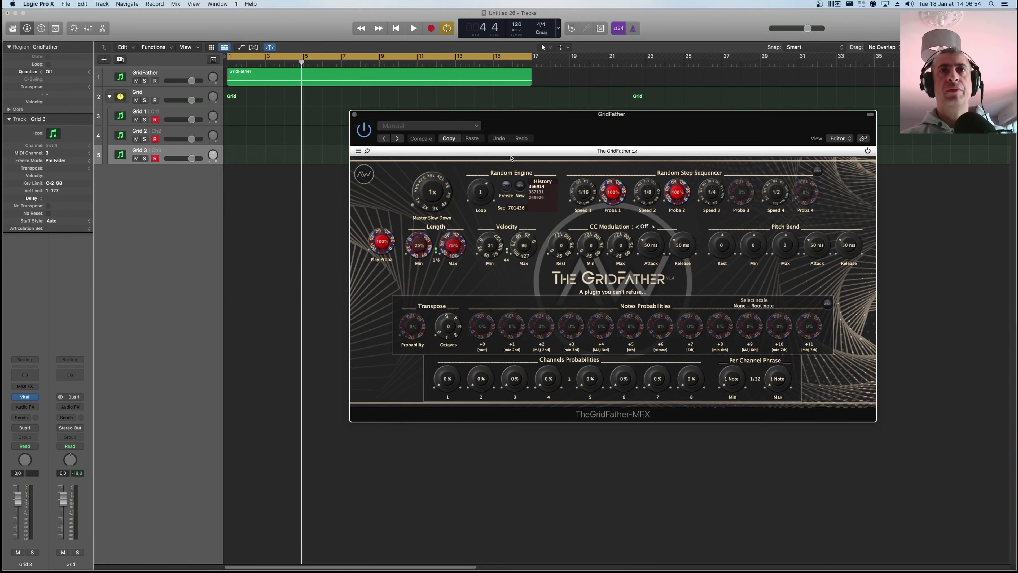
# Set TheGridFather's channel probabilities to 73% for channel 1, 48% for channel 2 and 58% for channel 3, and audition them.
pyautogui.moveTo(441, 367); pyautogui.dragTo(520, 367)
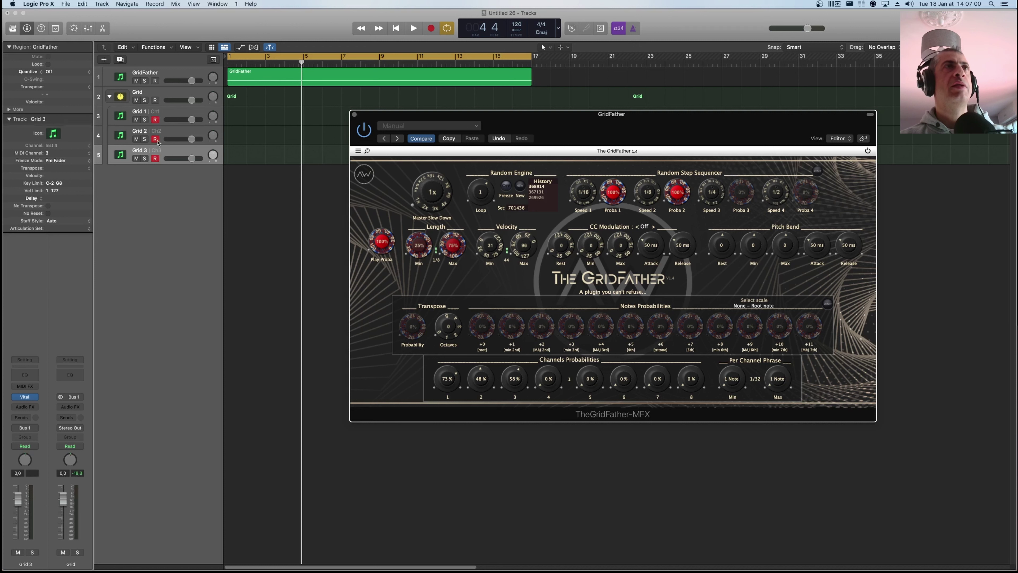
pyautogui.press('space')
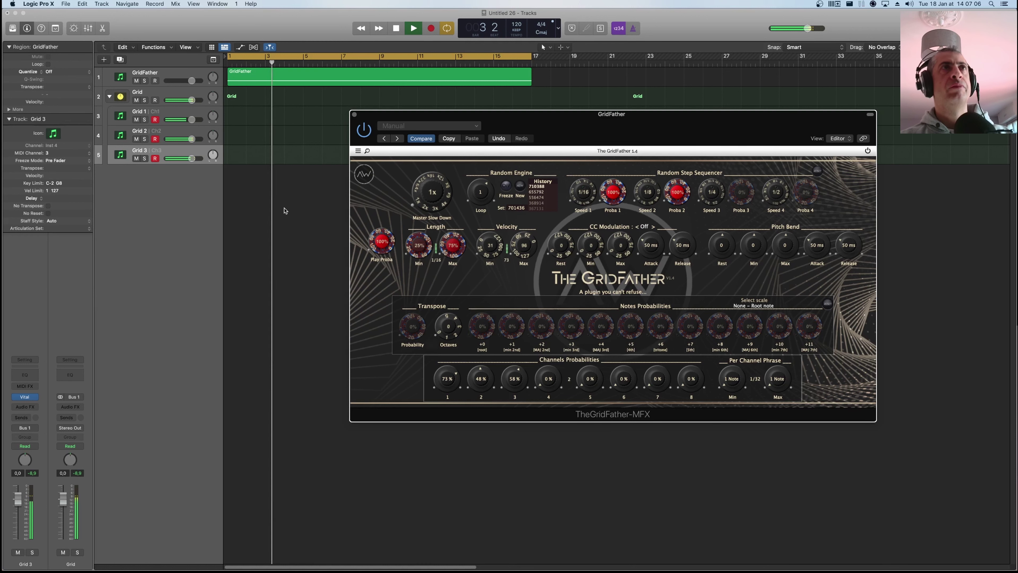
pyautogui.press('space')
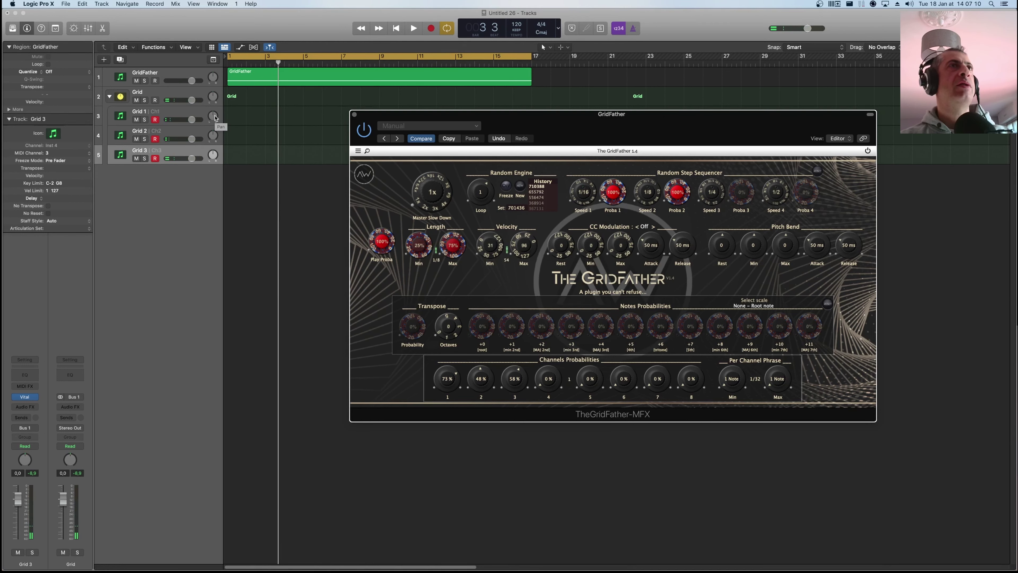
# Pan the Grid 1 and Grid 3 tracks to opposite sides and audition the stereo spread.
pyautogui.moveTo(216, 118); pyautogui.dragTo(208, 140)
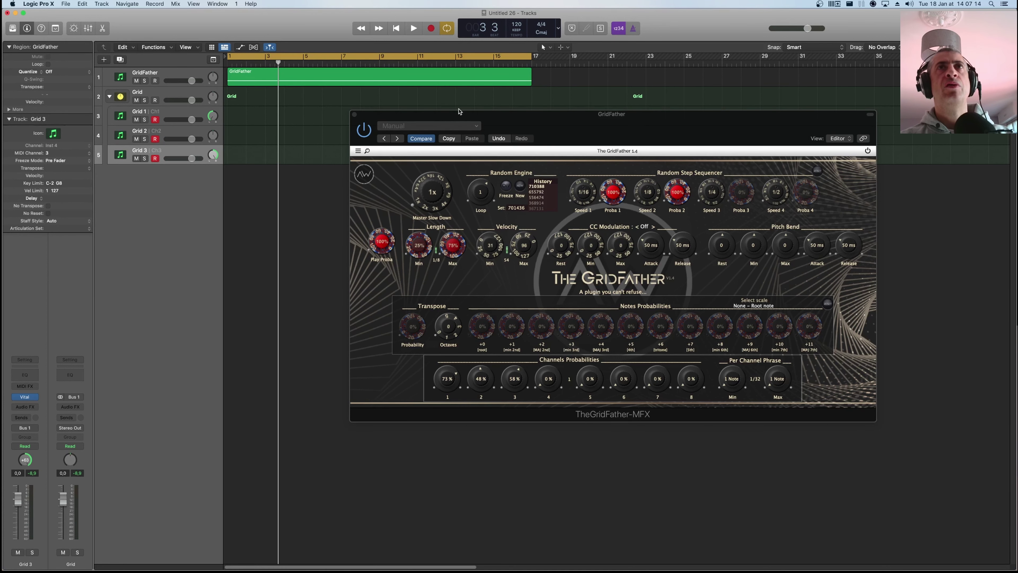
pyautogui.moveTo(508, 118); pyautogui.dragTo(448, 121)
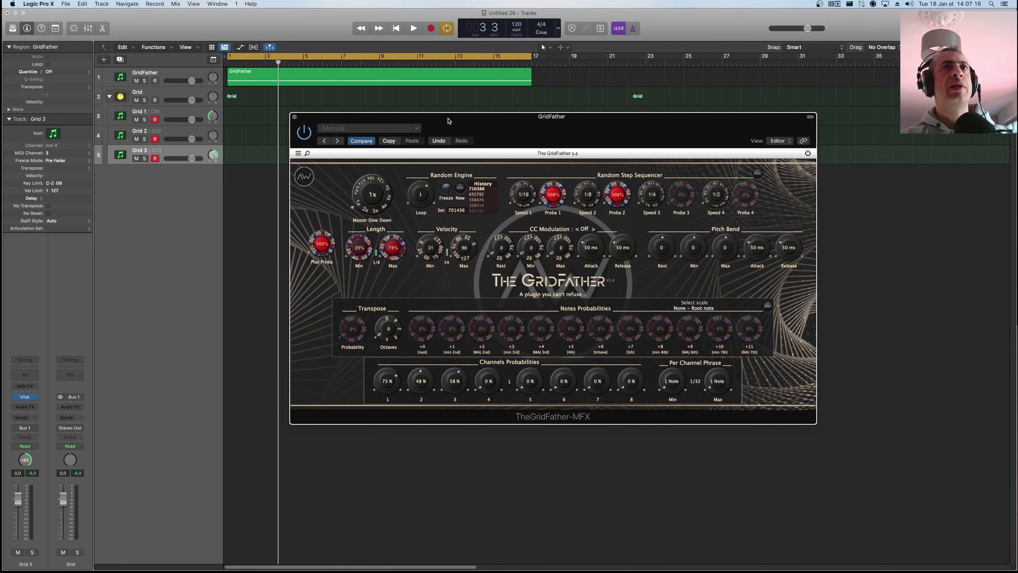
pyautogui.press('space')
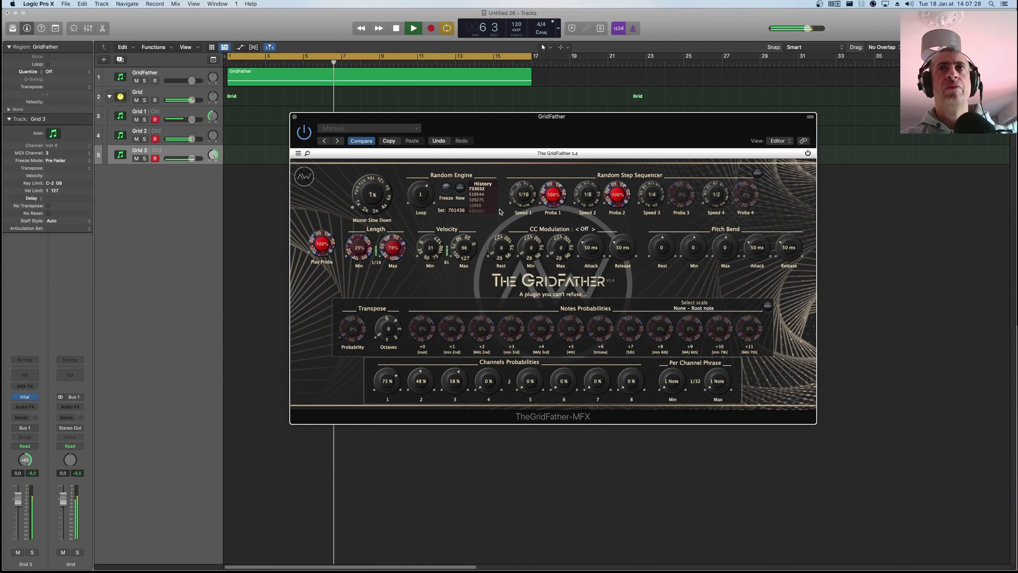
pyautogui.press('space')
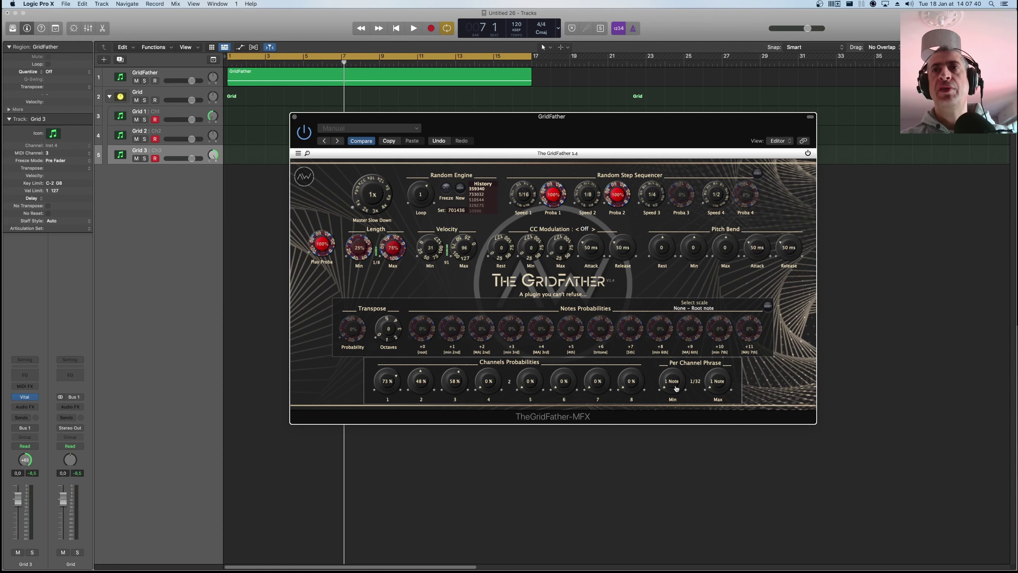
# Set TheGridFather's Per Channel Phrase minimum to 1/8 and maximum to 1/4.
pyautogui.moveTo(676, 388); pyautogui.dragTo(718, 380)
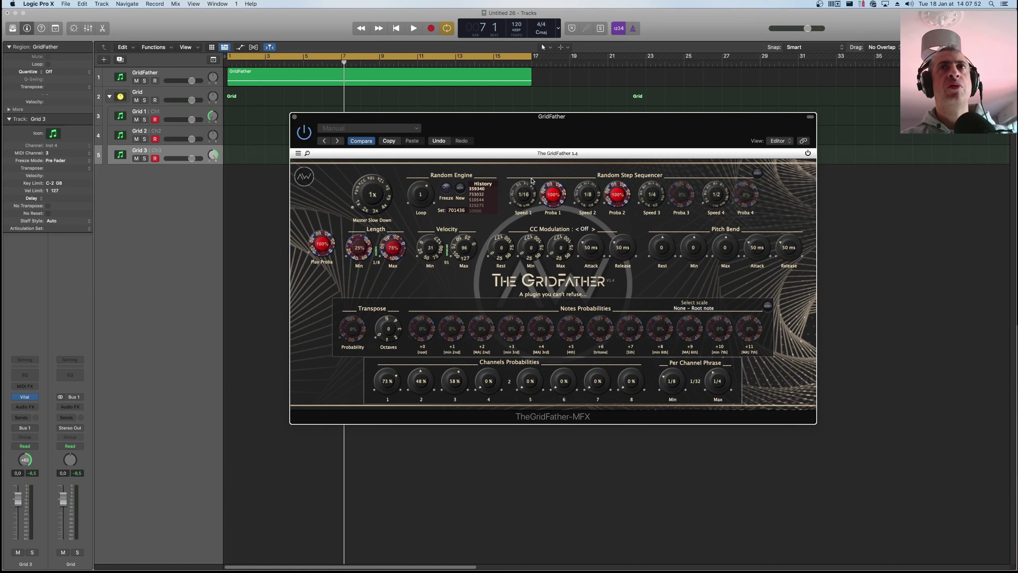
# Audition the per-channel phrase timing, and record TheGridFather's MIDI output from bar 1 onto Grid 1, Grid 2 and Grid 3 for about eight bars.
pyautogui.press('space')
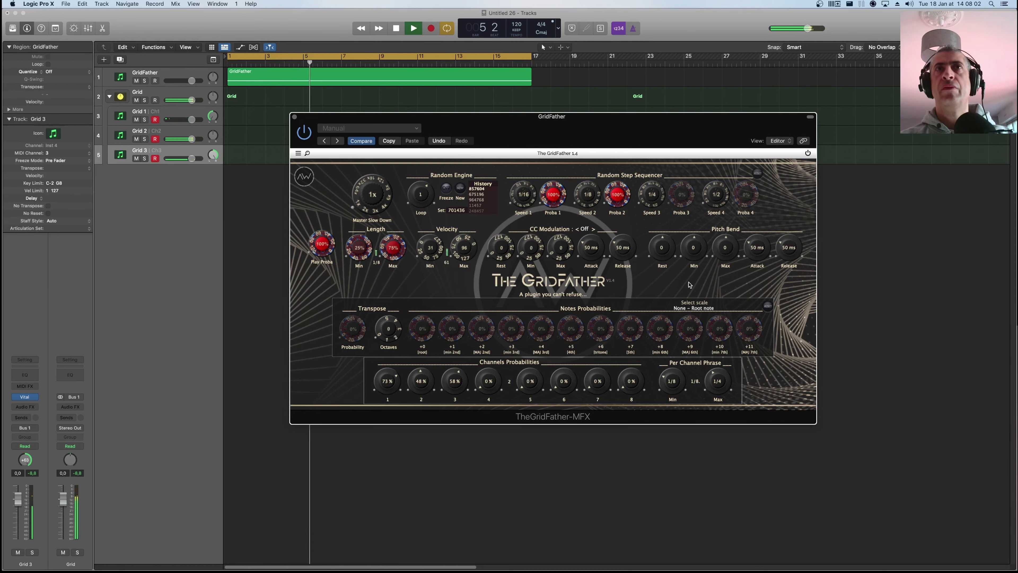
pyautogui.press('space')
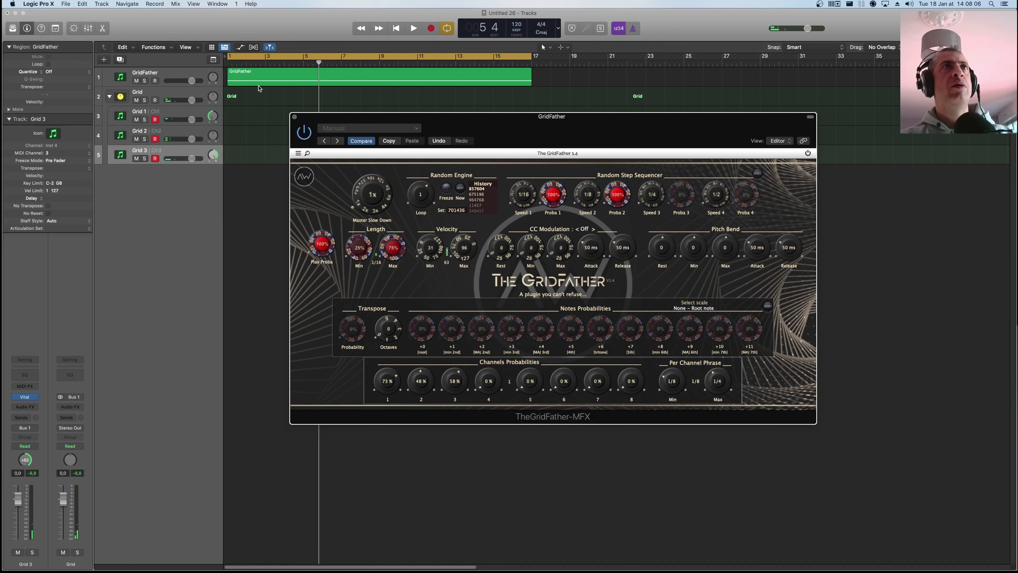
pyautogui.click(228, 64)
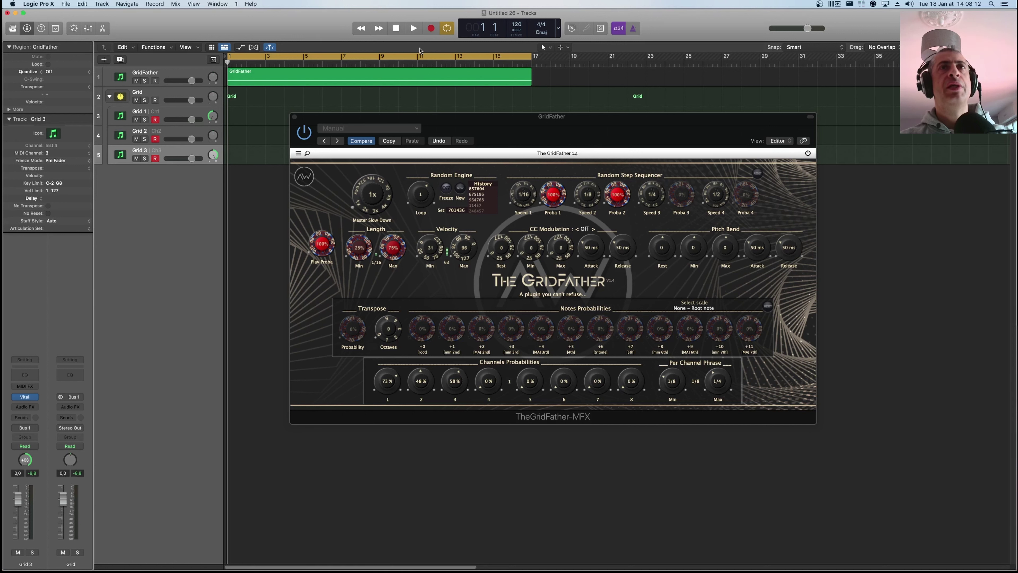
pyautogui.click(431, 29)
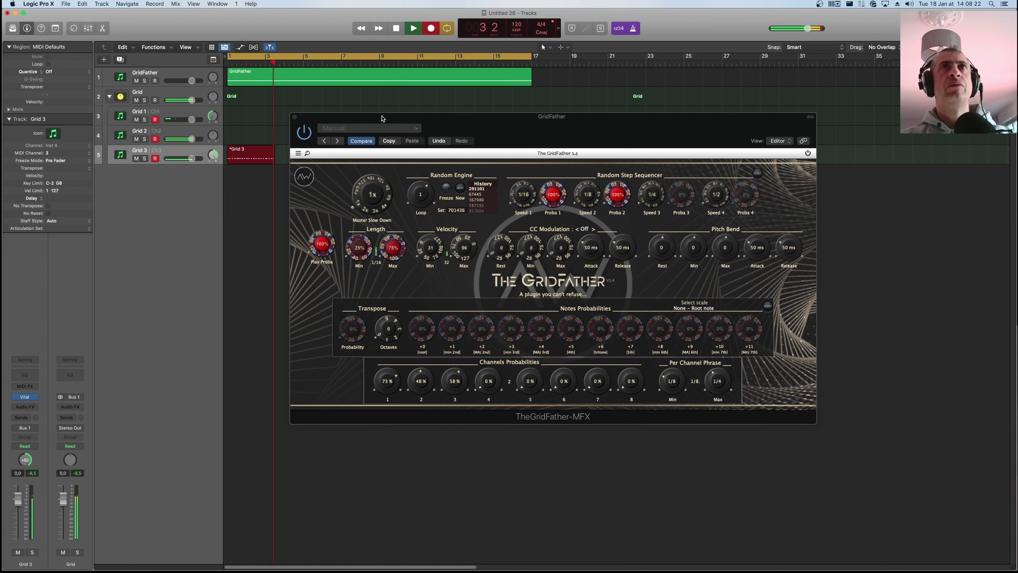
pyautogui.click(633, 29)
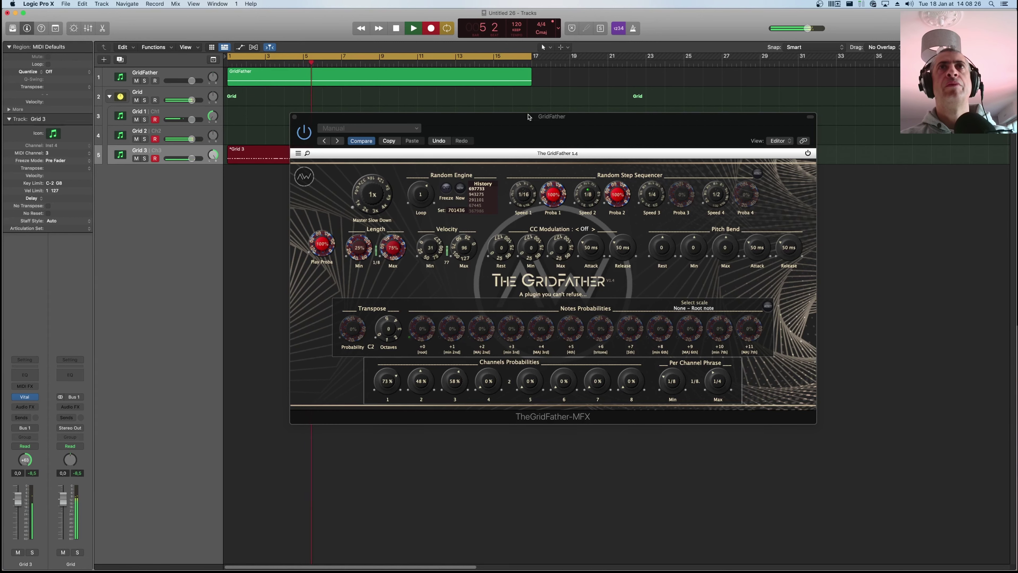
pyautogui.moveTo(515, 121); pyautogui.dragTo(611, 133)
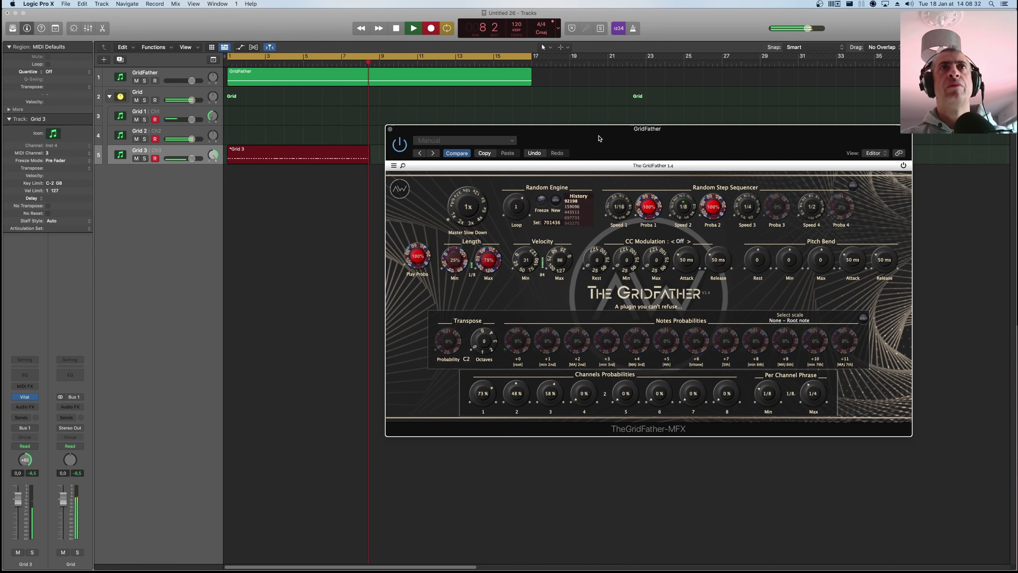
pyautogui.press('space')
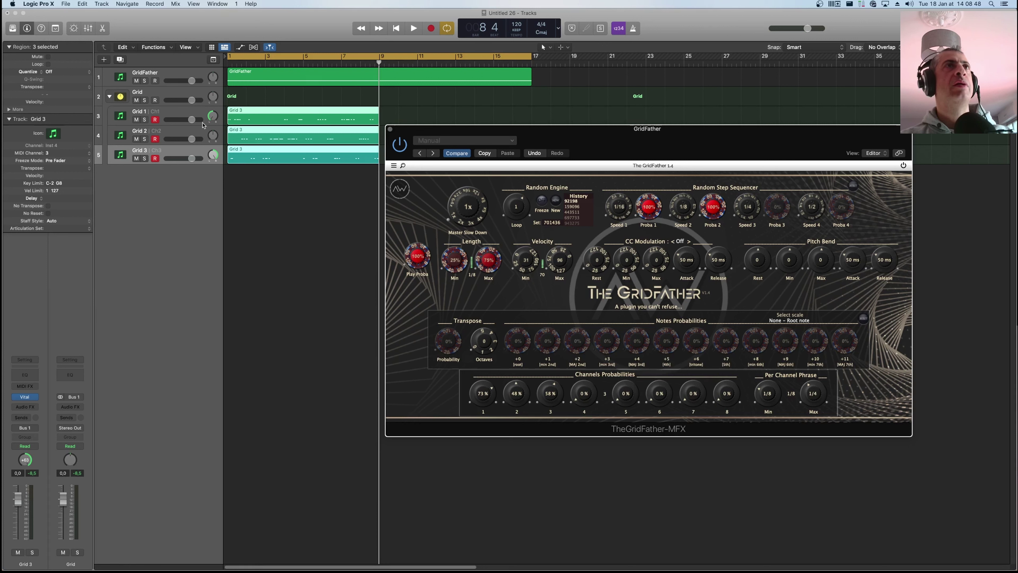
# Select the GridFather track, play back the recorded Grid regions from the beginning and close TheGridFather's plug-in window.
pyautogui.click(184, 75)
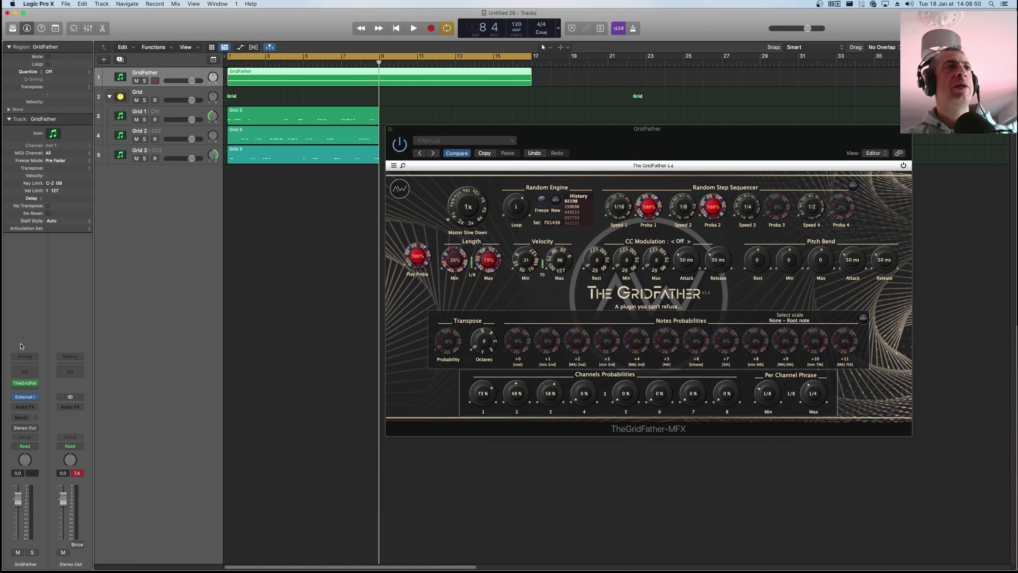
pyautogui.moveTo(19, 386)
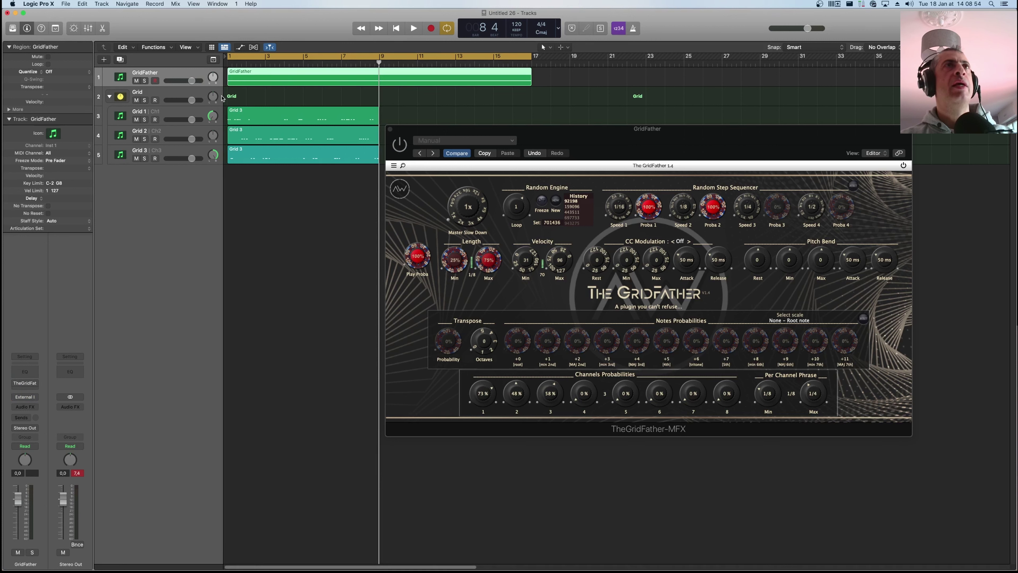
pyautogui.press('Return')
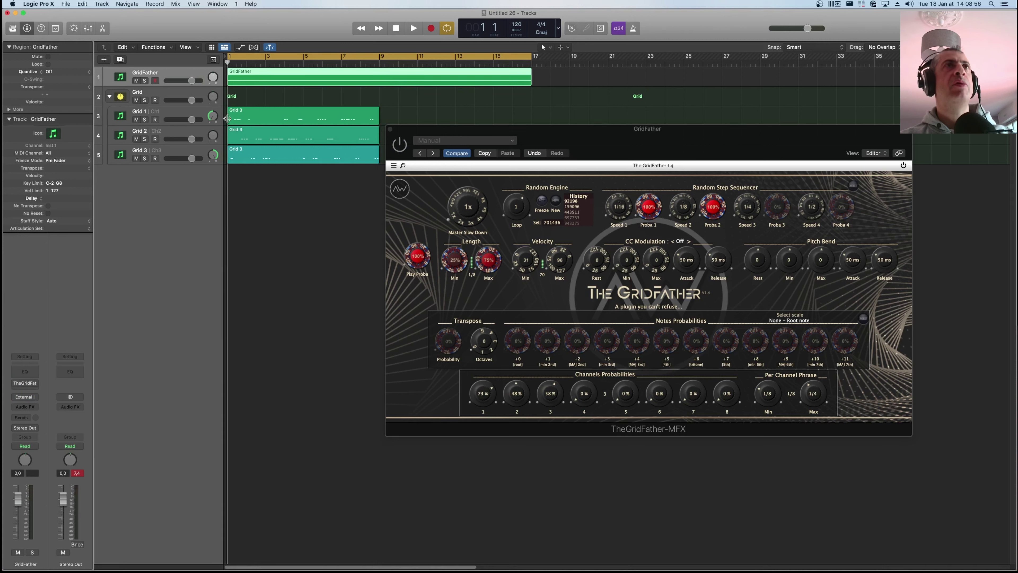
pyautogui.press('space')
pyautogui.press('space')
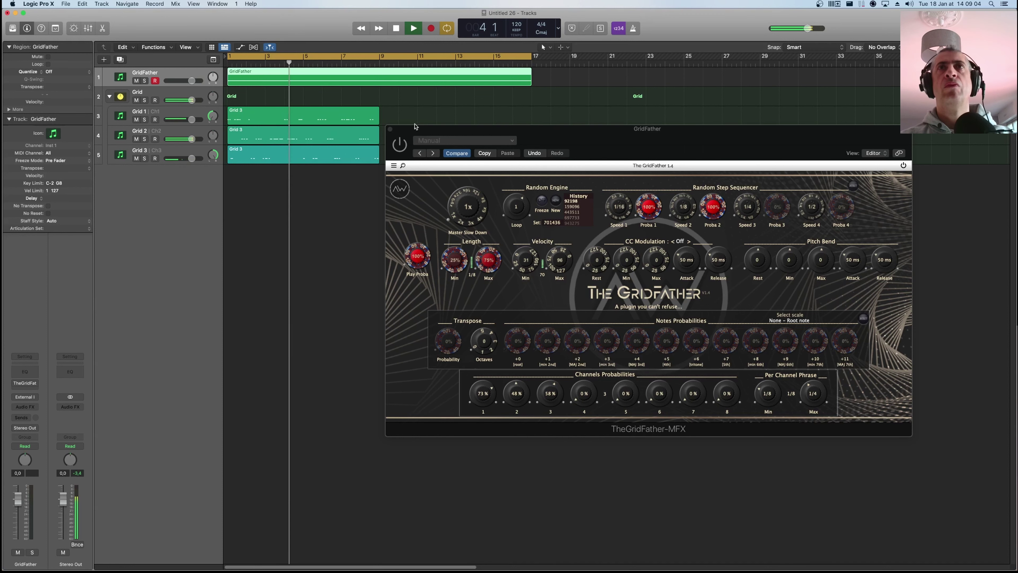
pyautogui.click(390, 130)
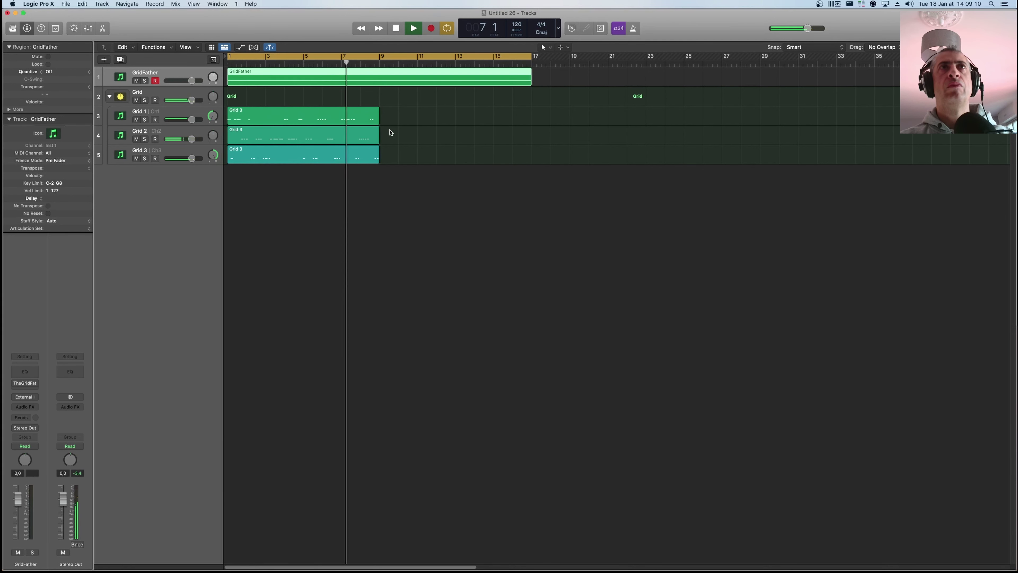
pyautogui.press('space')
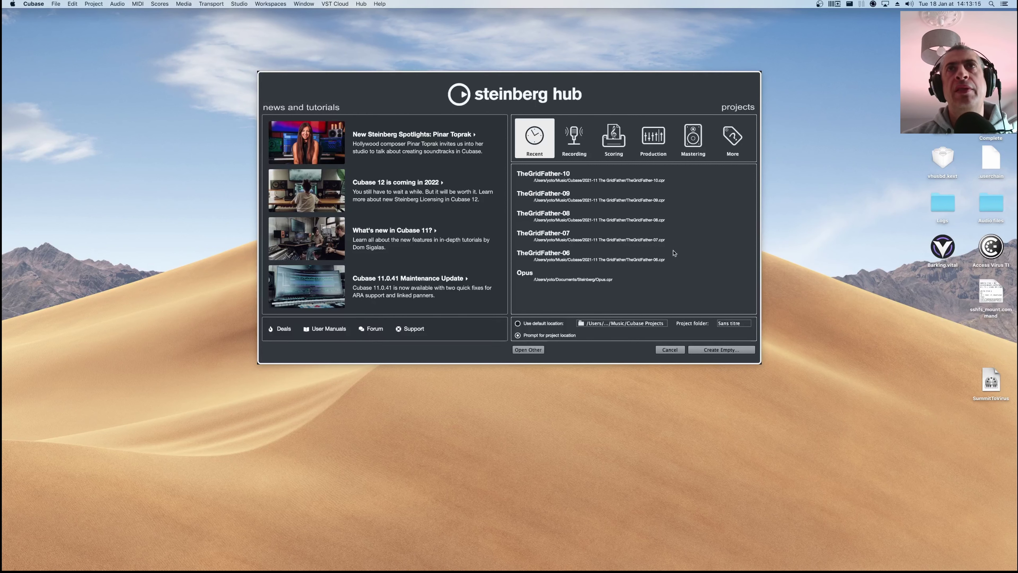
# Switch to Cubase and create an empty project from the Steinberg Hub.
pyautogui.click(713, 349)
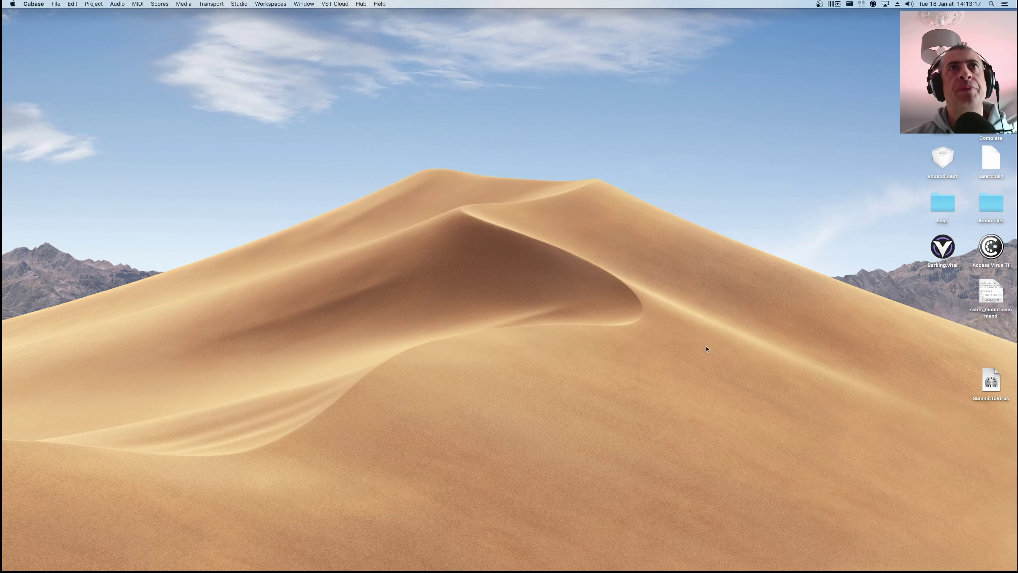
pyautogui.click(731, 277)
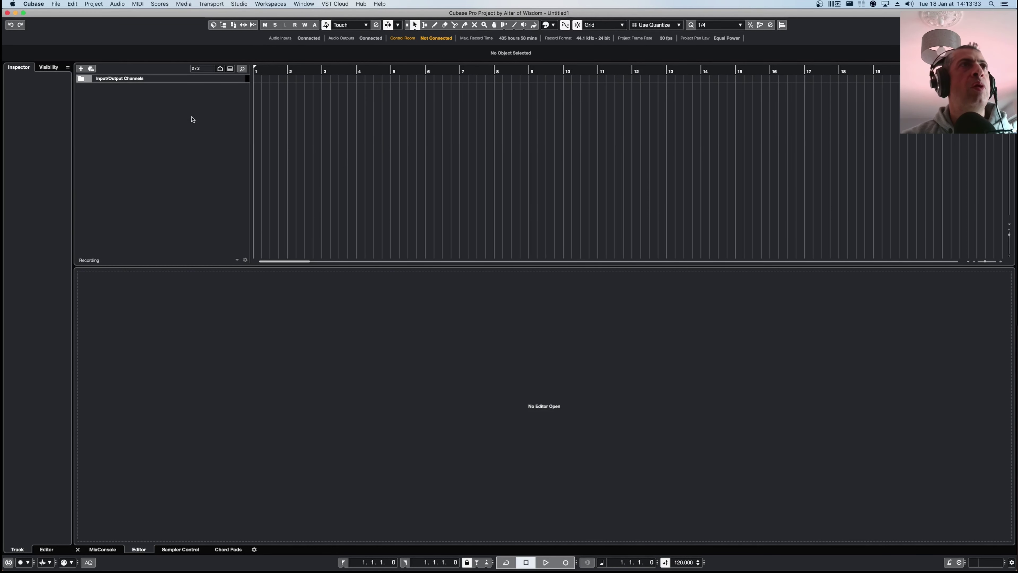
# Add one instrument track hosting TheGridFather-SYNTH, routed to Stereo Out, and close the plug-in window.
pyautogui.rightClick(159, 116)
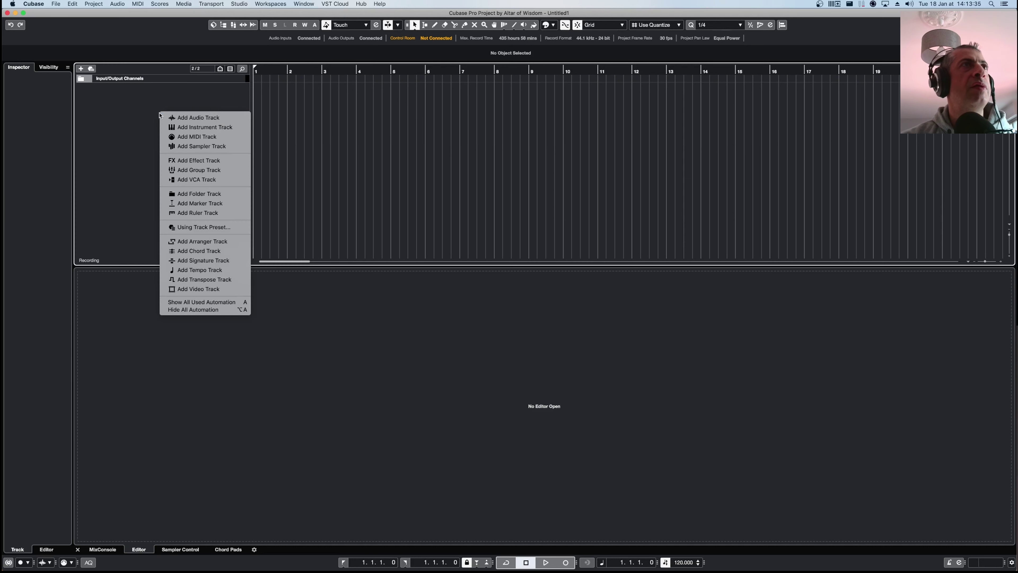
pyautogui.click(200, 129)
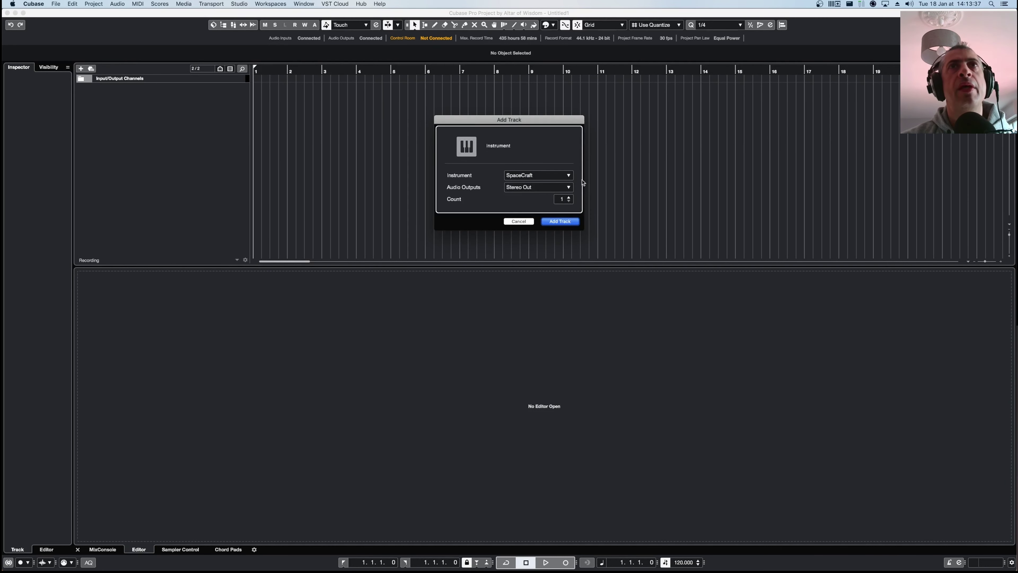
pyautogui.click(560, 176)
pyautogui.write('grid')
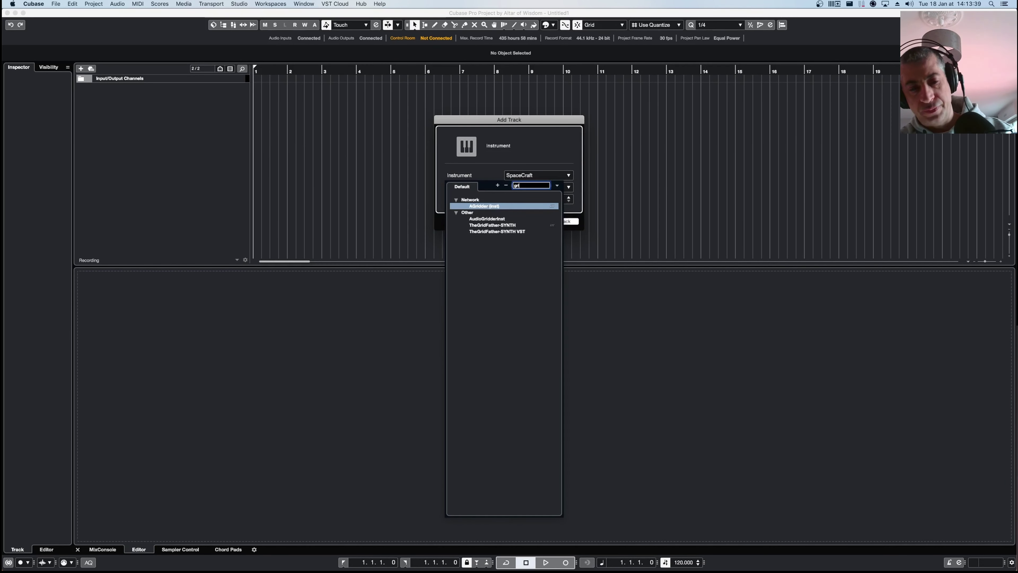
pyautogui.click(517, 226)
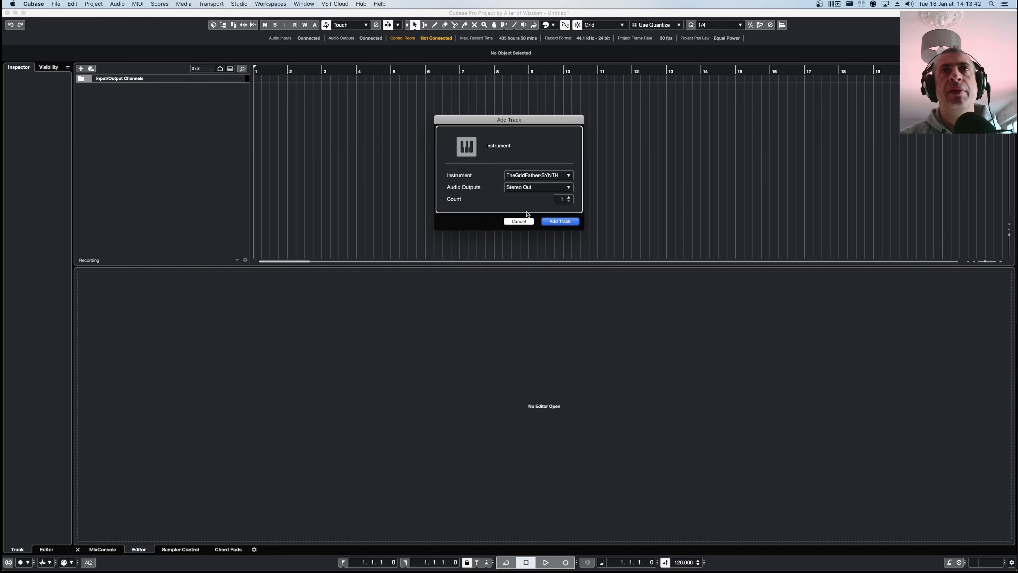
pyautogui.click(561, 222)
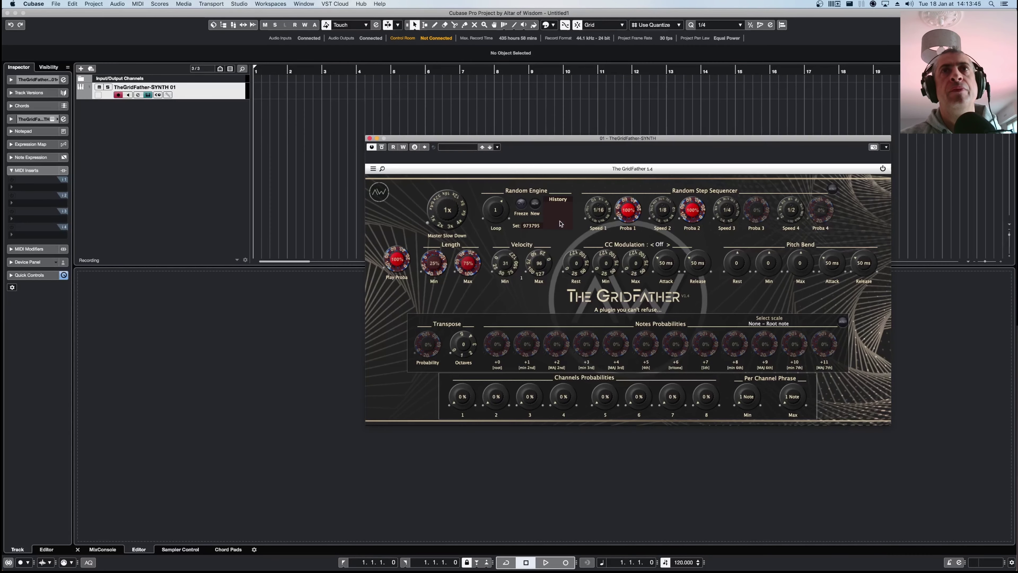
pyautogui.click(369, 138)
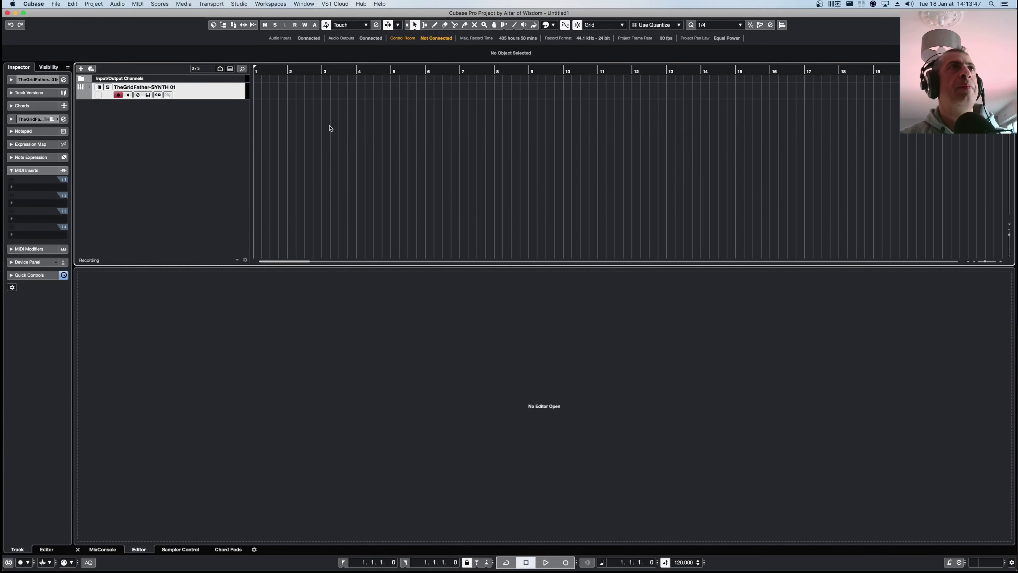
# Draw a 16-bar MIDI part from bar 1 on TheGridFather-SYNTH track and fill it with a single sustained low C note.
pyautogui.moveTo(257, 89)
pyautogui.mouseDown()
pyautogui.moveTo(650, 95)
pyautogui.moveTo(807, 86)
pyautogui.mouseUp()
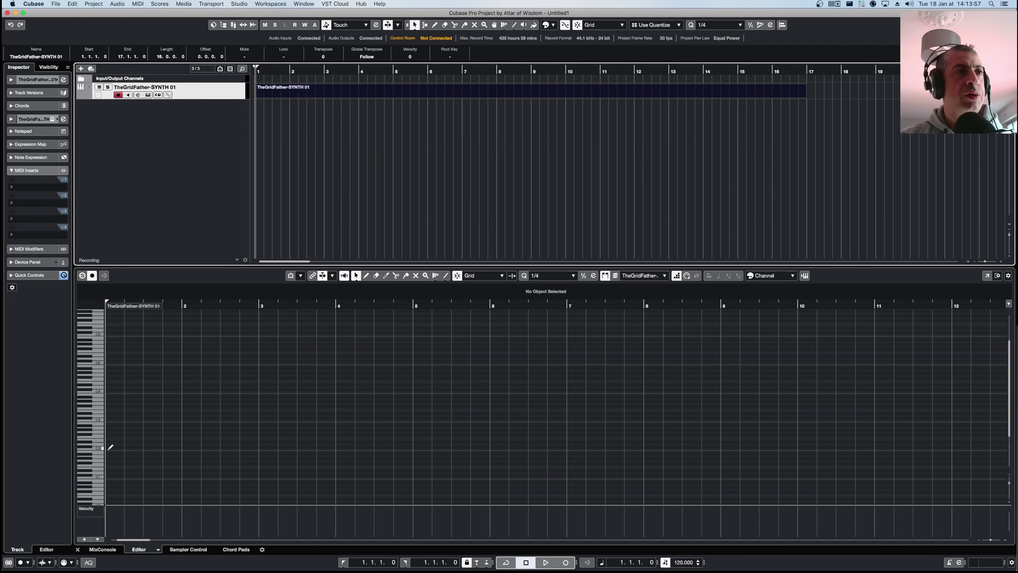
pyautogui.moveTo(108, 448)
pyautogui.mouseDown()
pyautogui.moveTo(757, 423)
pyautogui.moveTo(998, 432)
pyautogui.moveTo(920, 443)
pyautogui.moveTo(934, 443)
pyautogui.mouseUp()
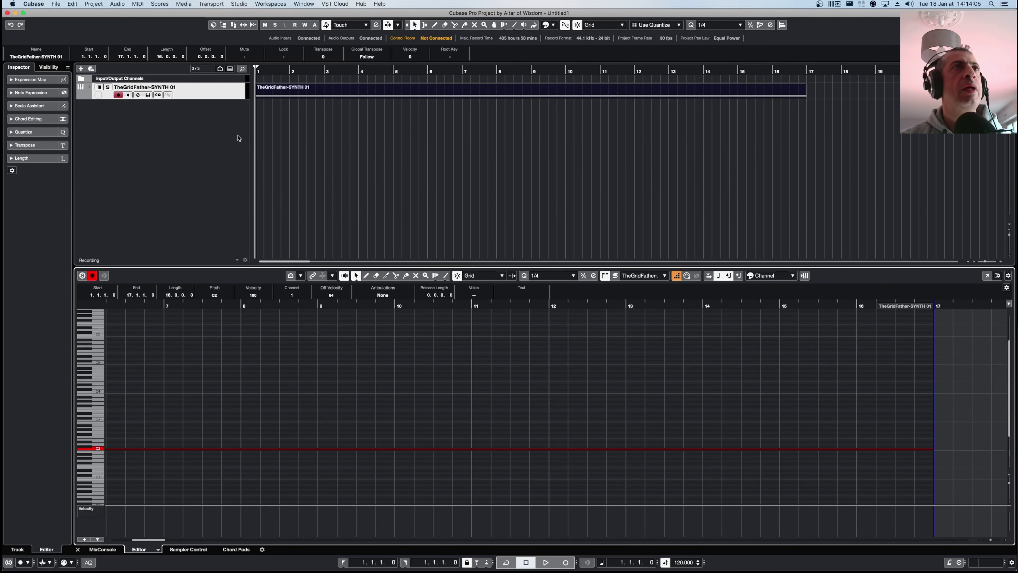
pyautogui.click(212, 138)
pyautogui.press('super+alt+e')
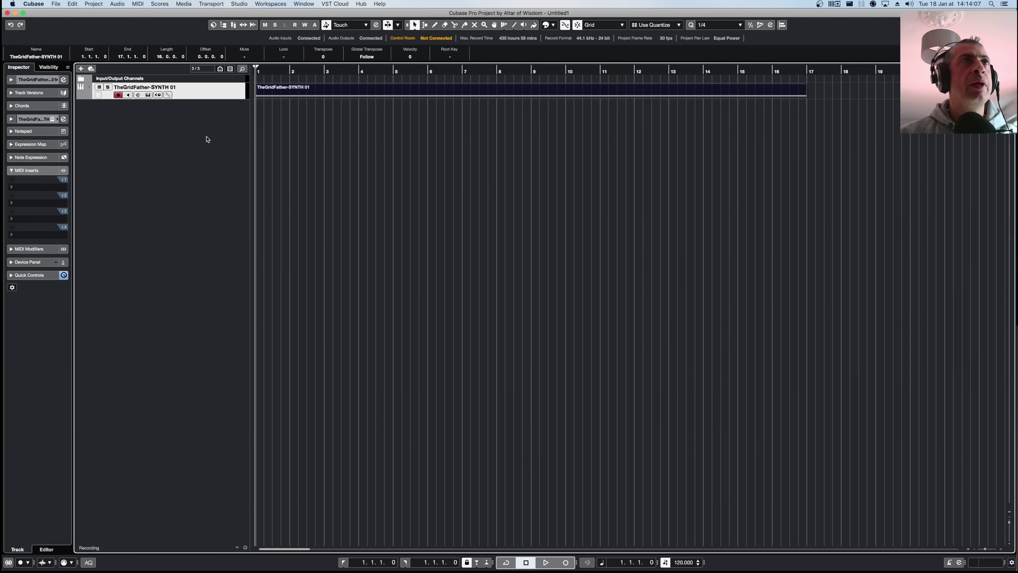
# Add one instrument track hosting Serum, routed to Stereo Out, and close its plug-in window.
pyautogui.rightClick(137, 125)
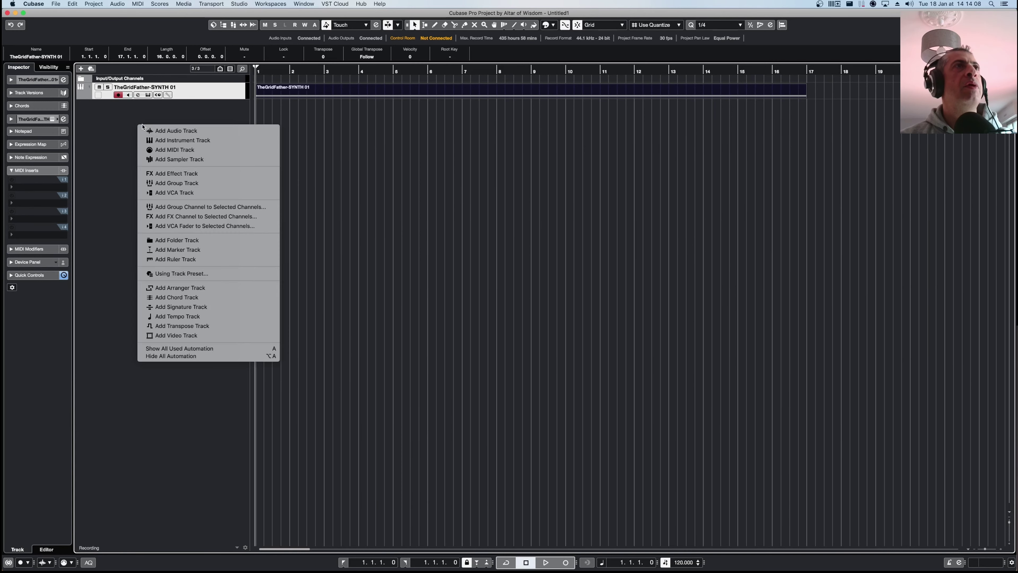
pyautogui.click(172, 141)
pyautogui.click(560, 174)
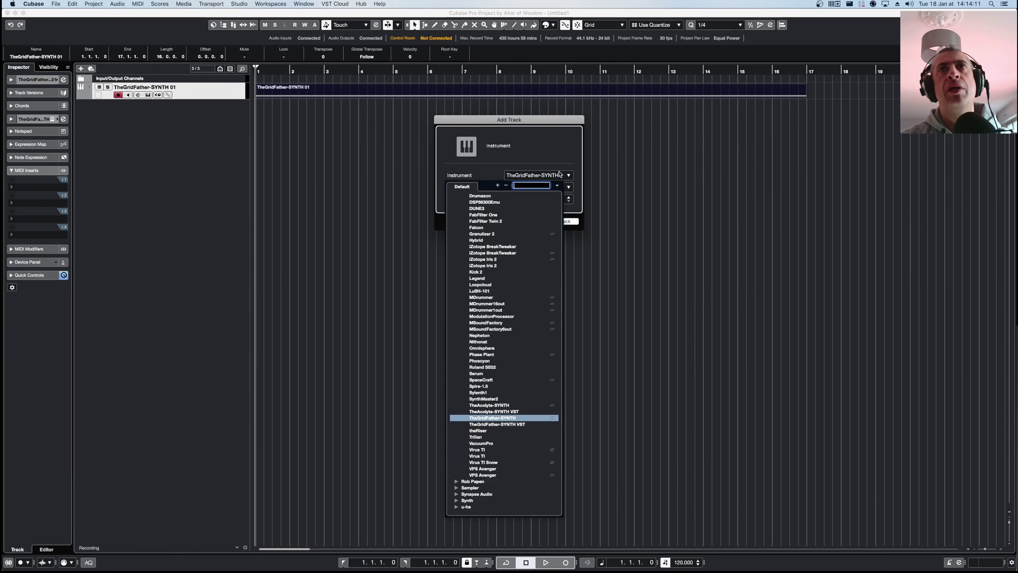
pyautogui.write('serum')
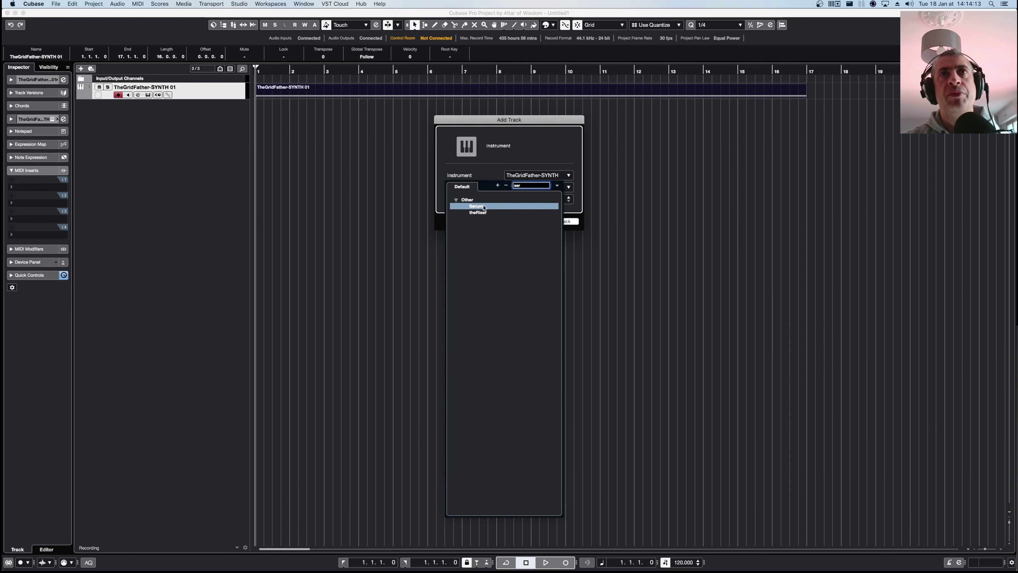
pyautogui.click(484, 208)
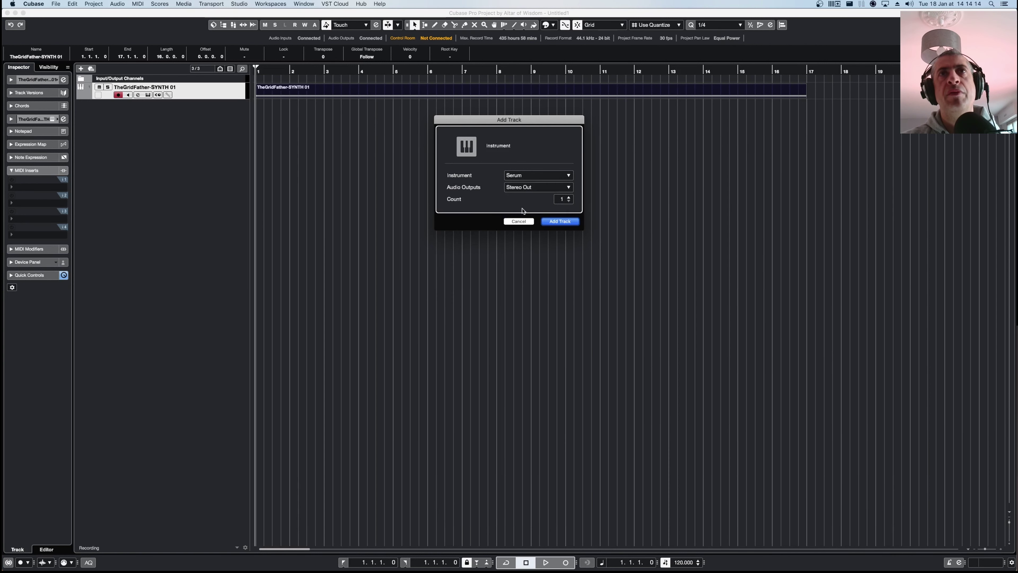
pyautogui.click(557, 221)
pyautogui.moveTo(232, 86); pyautogui.dragTo(438, 128)
pyautogui.click(242, 122)
# Add one instrument track hosting Vital, routed to Stereo Out, and close its plug-in window.
pyautogui.rightClick(175, 138)
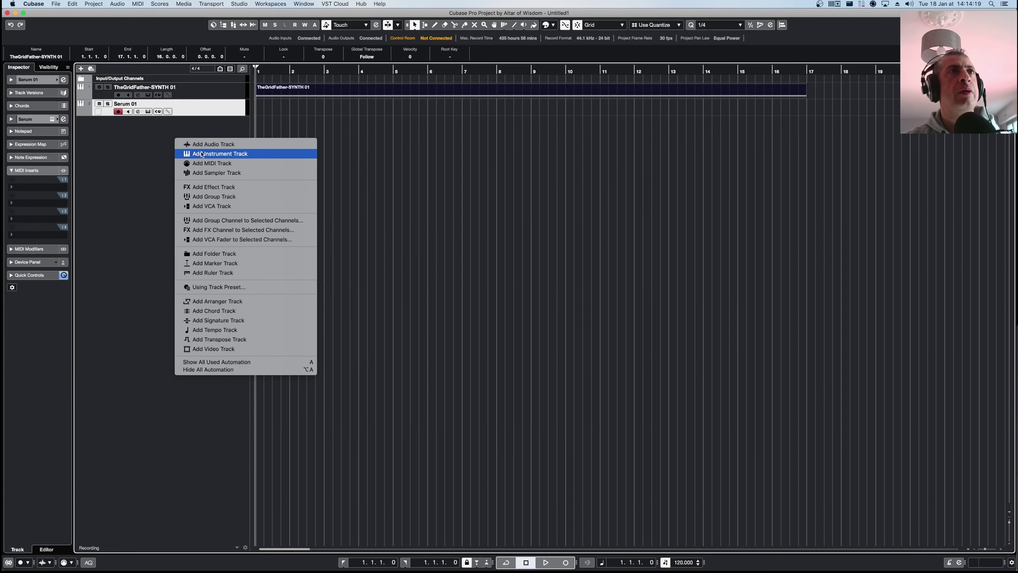
pyautogui.click(216, 154)
pyautogui.click(545, 177)
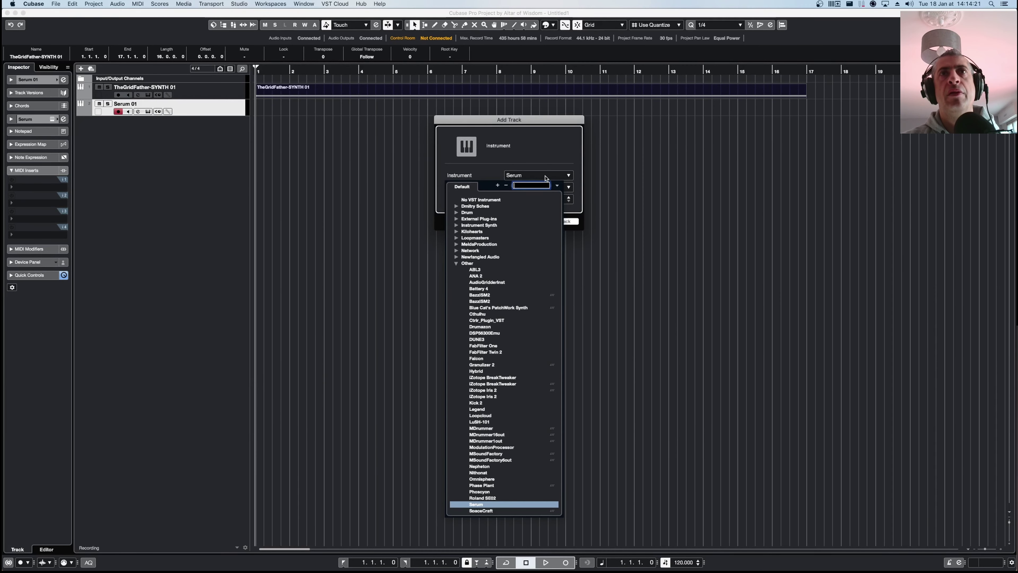
pyautogui.write('vit')
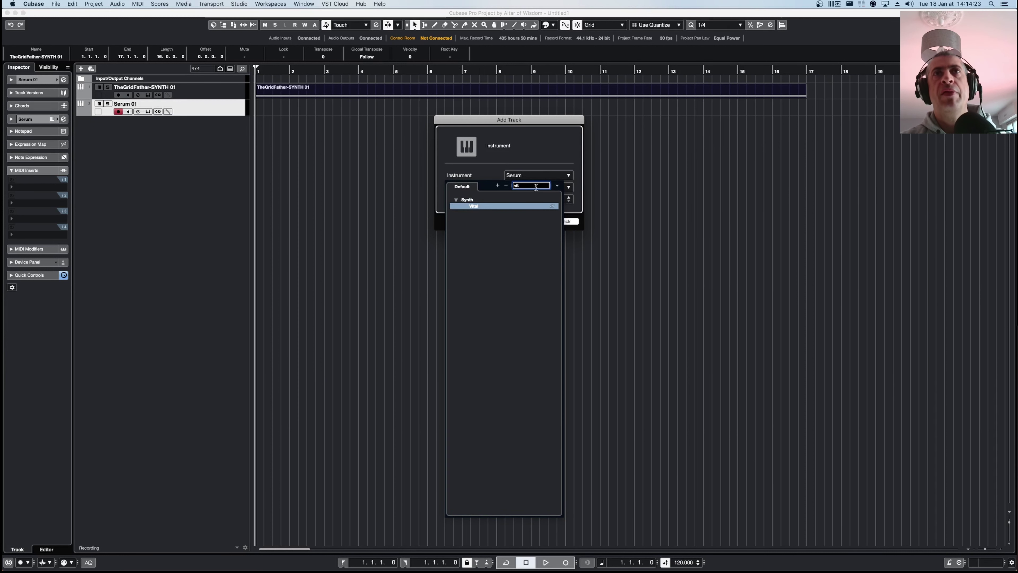
pyautogui.click(494, 206)
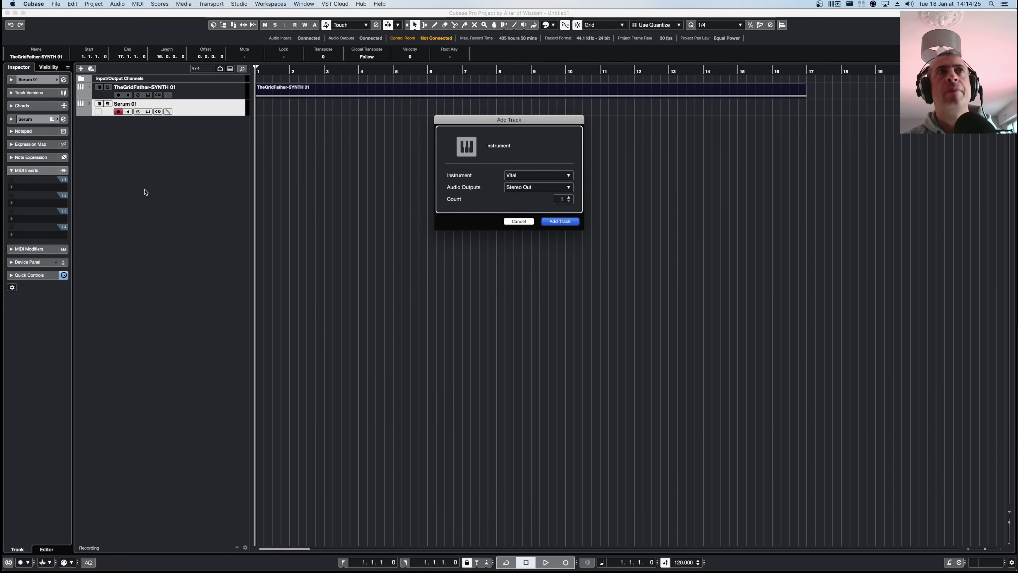
pyautogui.press('Return')
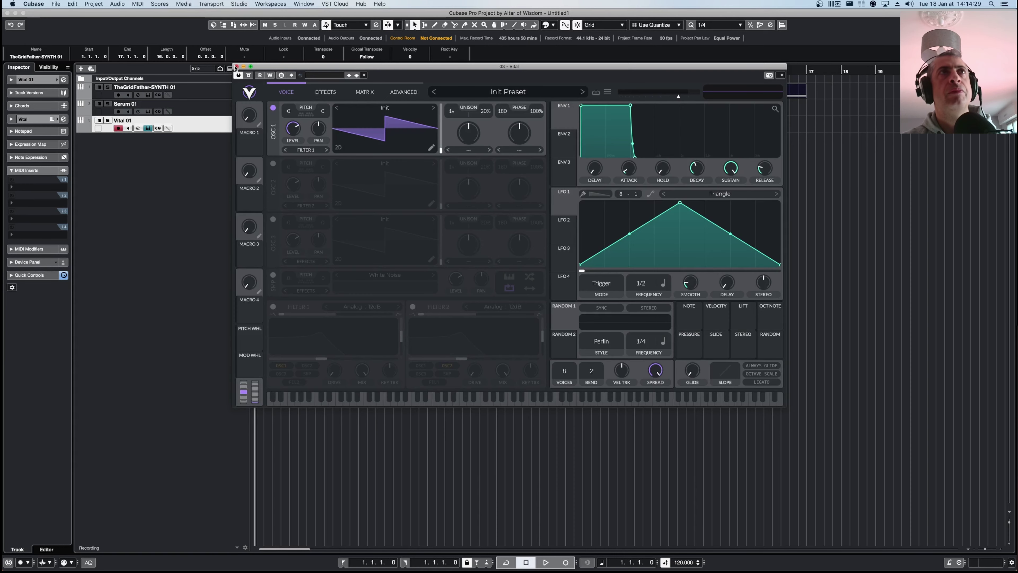
pyautogui.click(236, 66)
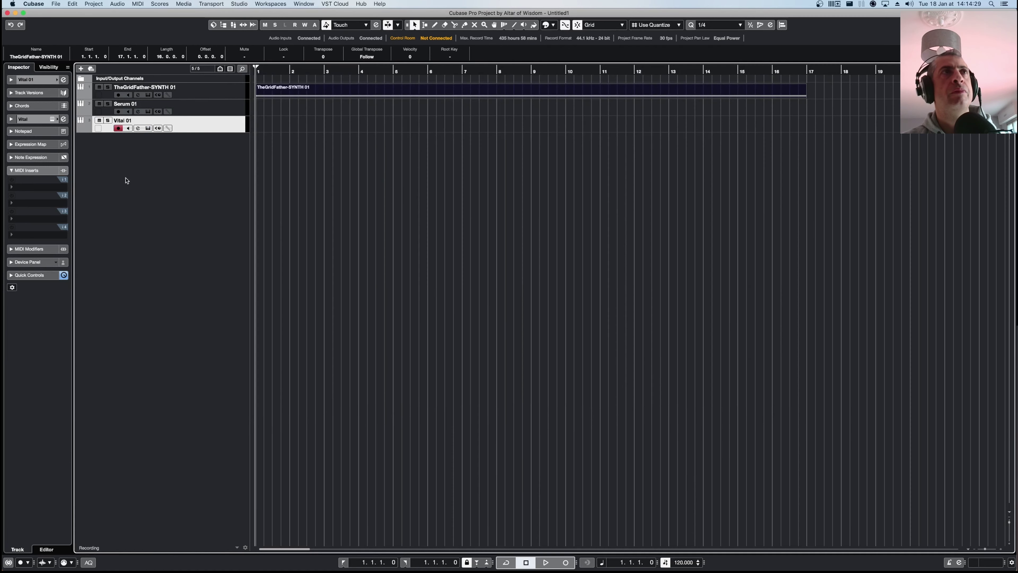
# Add one instrument track hosting Knif Audio Knifonium, routed to Stereo Out, and close its plug-in window.
pyautogui.rightClick(121, 185)
pyautogui.click(214, 201)
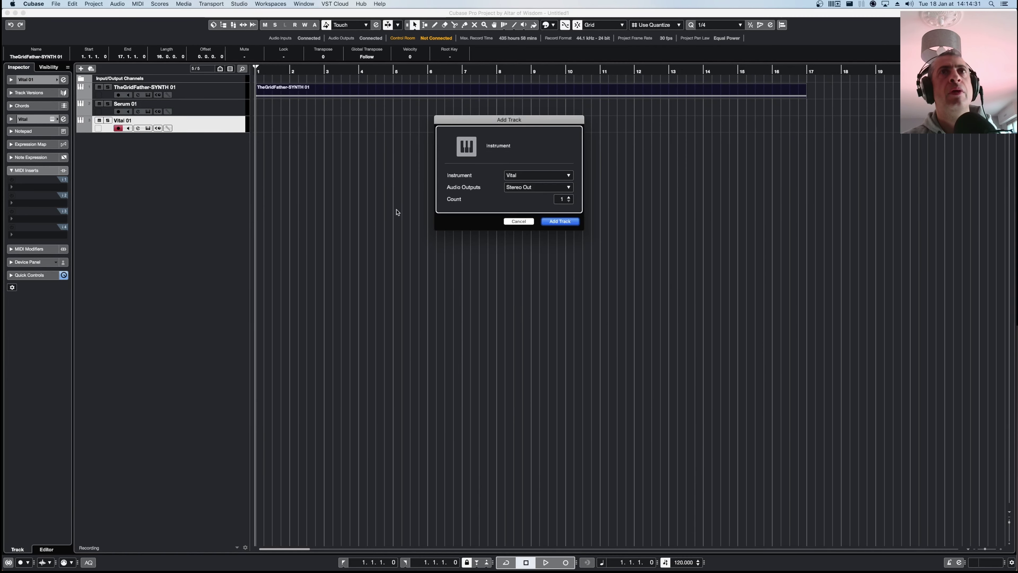
pyautogui.click(537, 176)
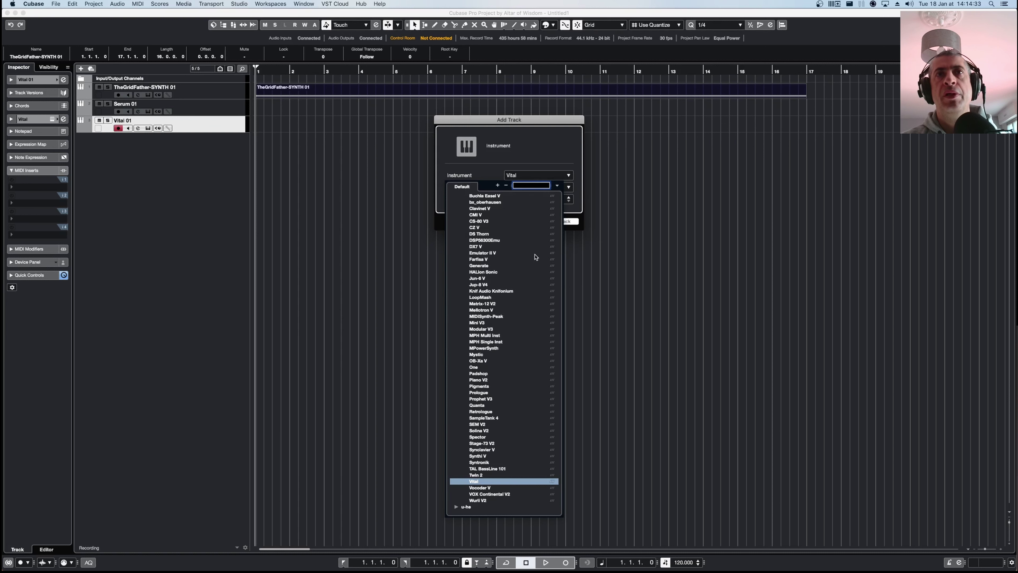
pyautogui.click(504, 292)
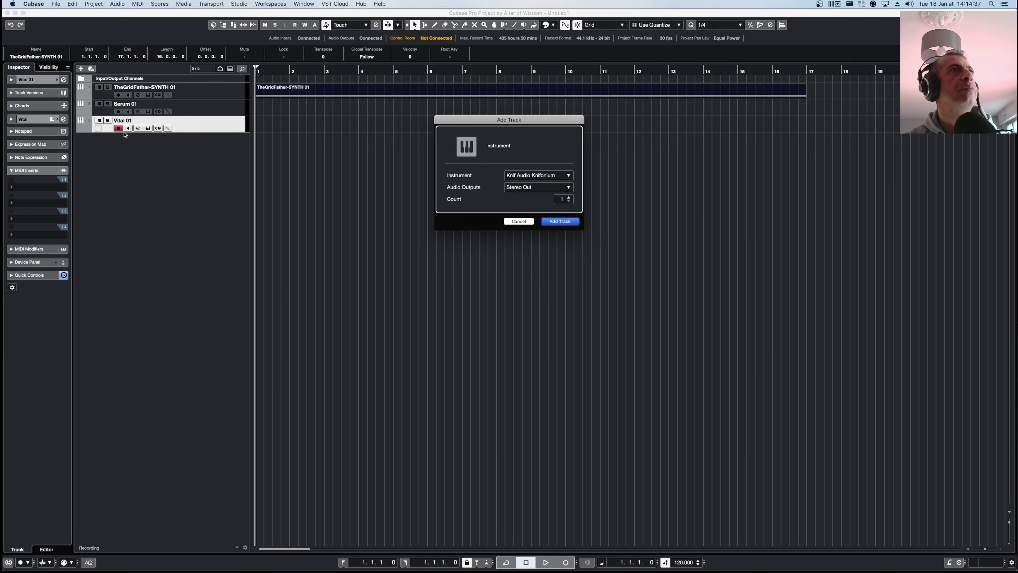
pyautogui.press('Return')
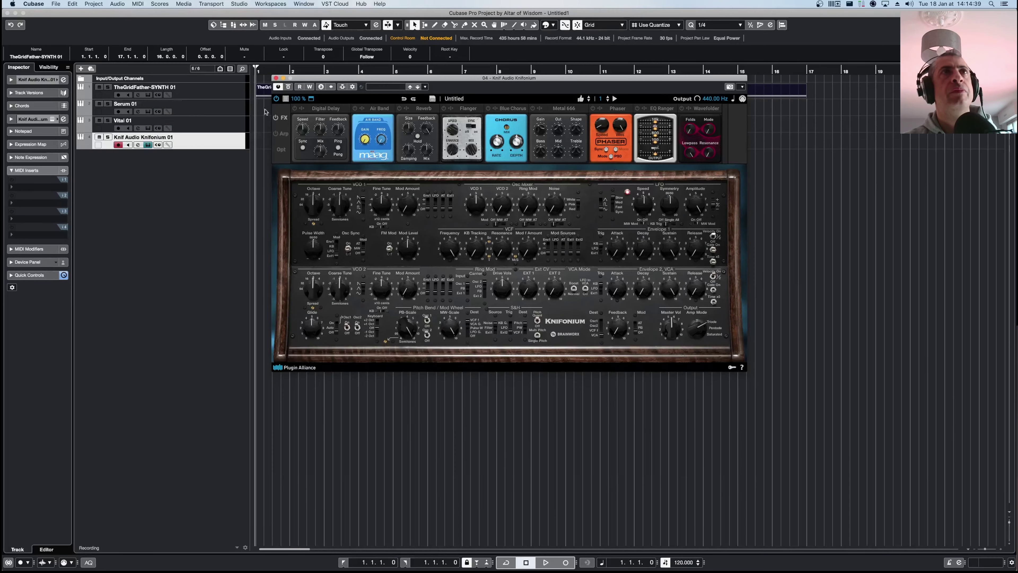
pyautogui.click(276, 78)
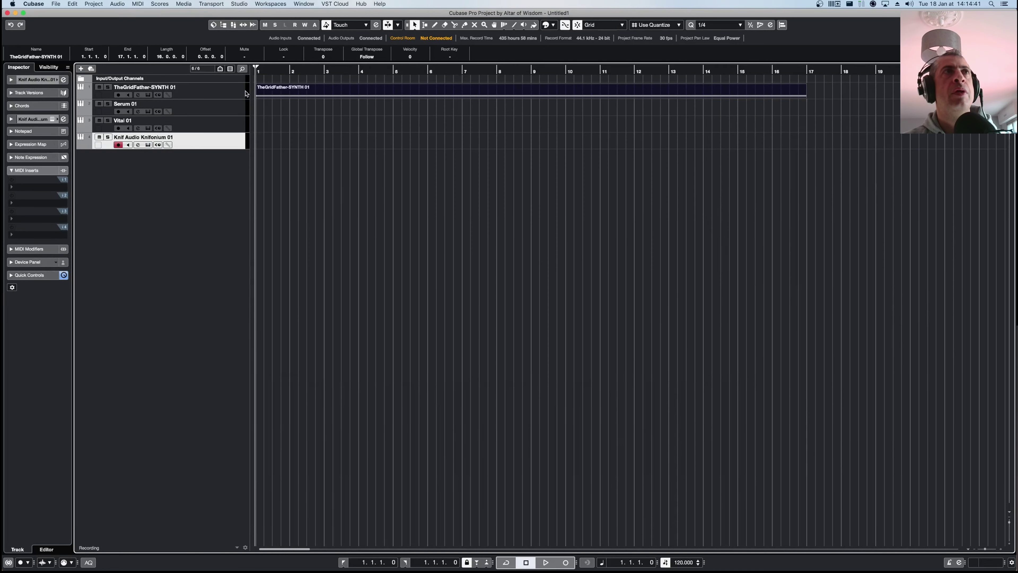
# Rename the Serum instrument track as Grid 1.
pyautogui.doubleClick(128, 103)
pyautogui.write('Grd')
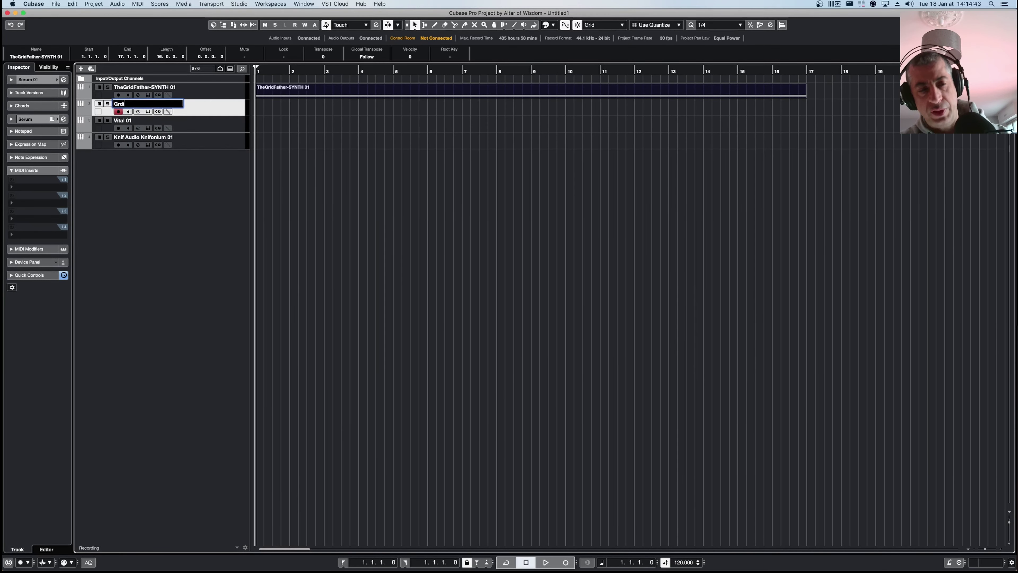
pyautogui.press('BackSpace')
pyautogui.press('BackSpace')
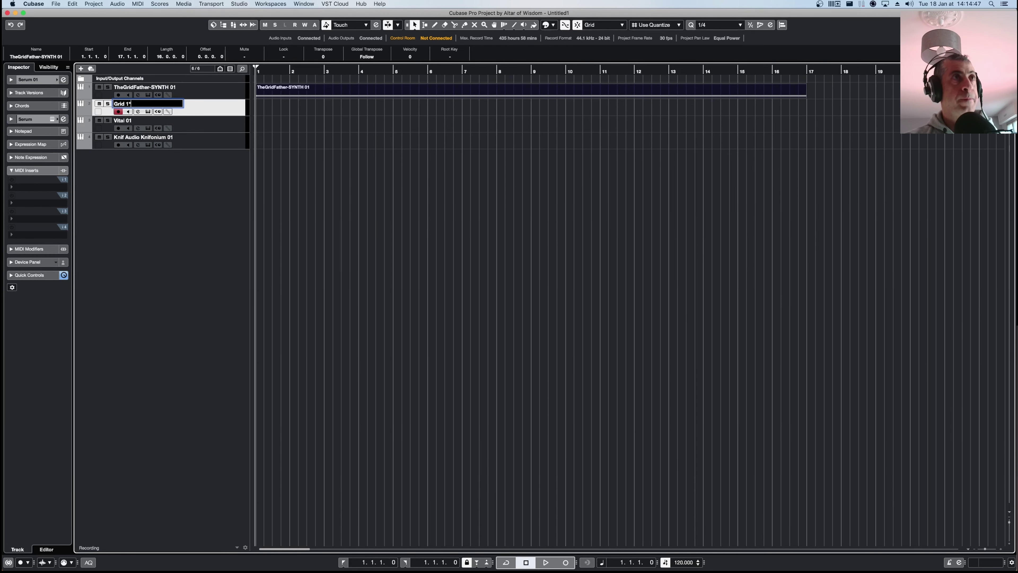
pyautogui.press('Return')
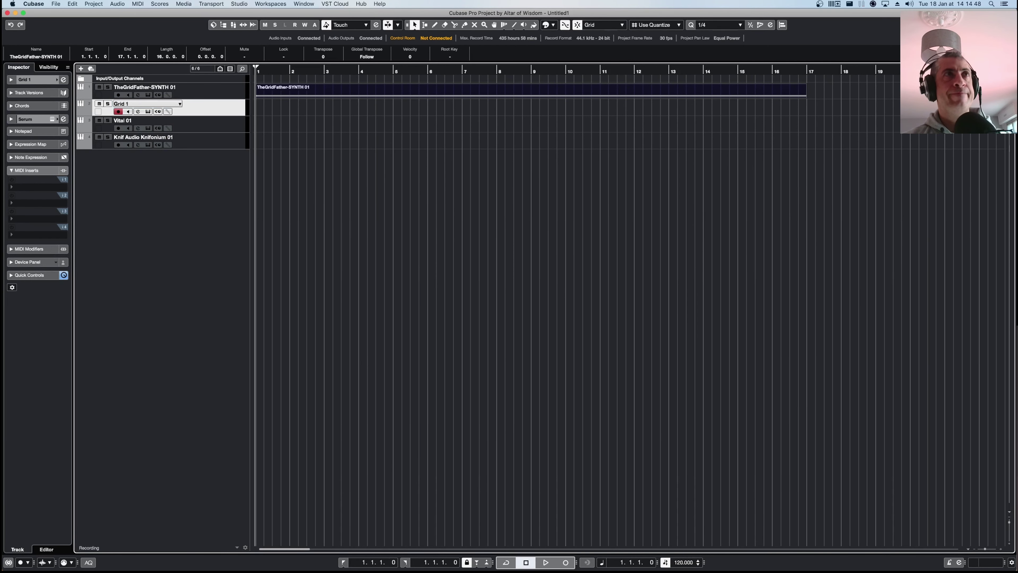
# Rename the Vital instrument track as Grid 2.
pyautogui.doubleClick(121, 120)
pyautogui.write('GRid')
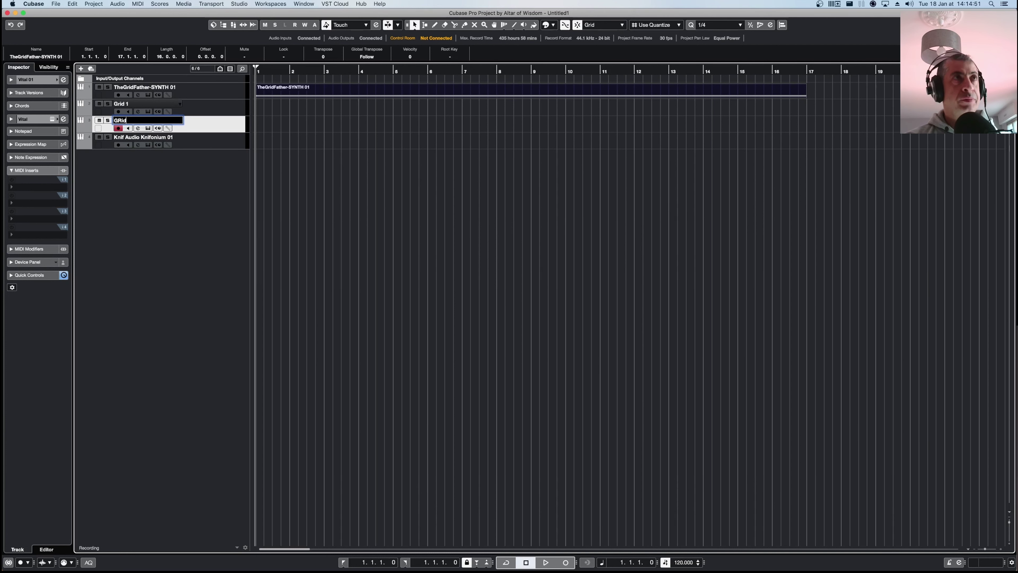
pyautogui.press('BackSpace')
pyautogui.press('BackSpace')
pyautogui.press('BackSpace')
pyautogui.write('rid')
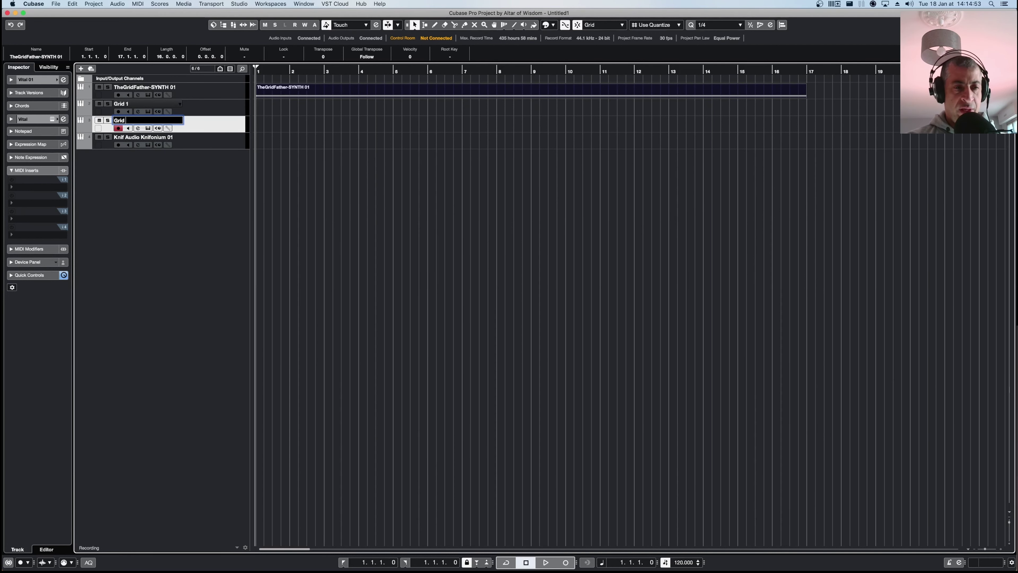
pyautogui.write(' 2')
# Rename the Knif Audio Knifonium instrument track as Grid 3.
pyautogui.doubleClick(125, 138)
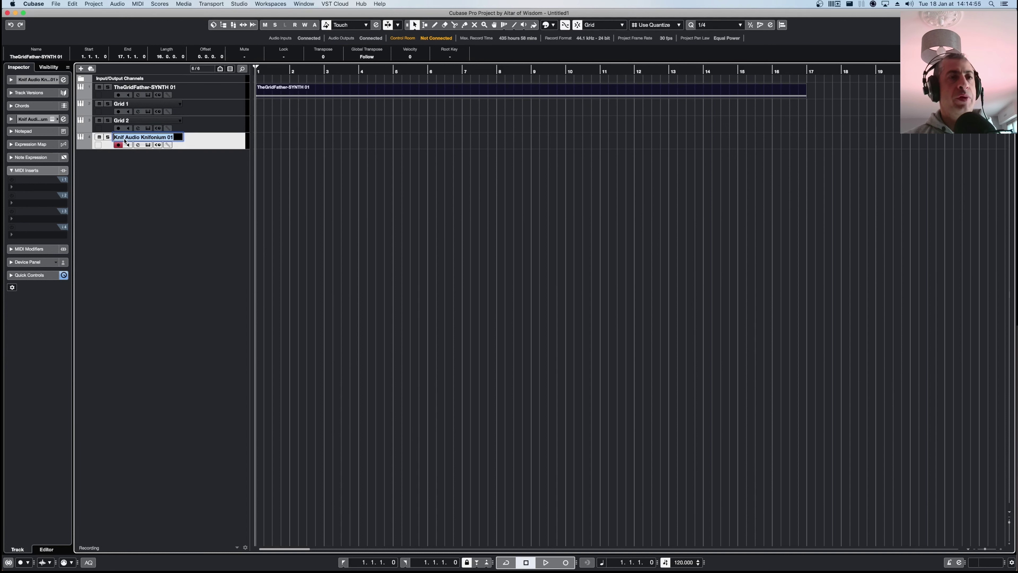
pyautogui.write('Grid 3')
pyautogui.press('Return')
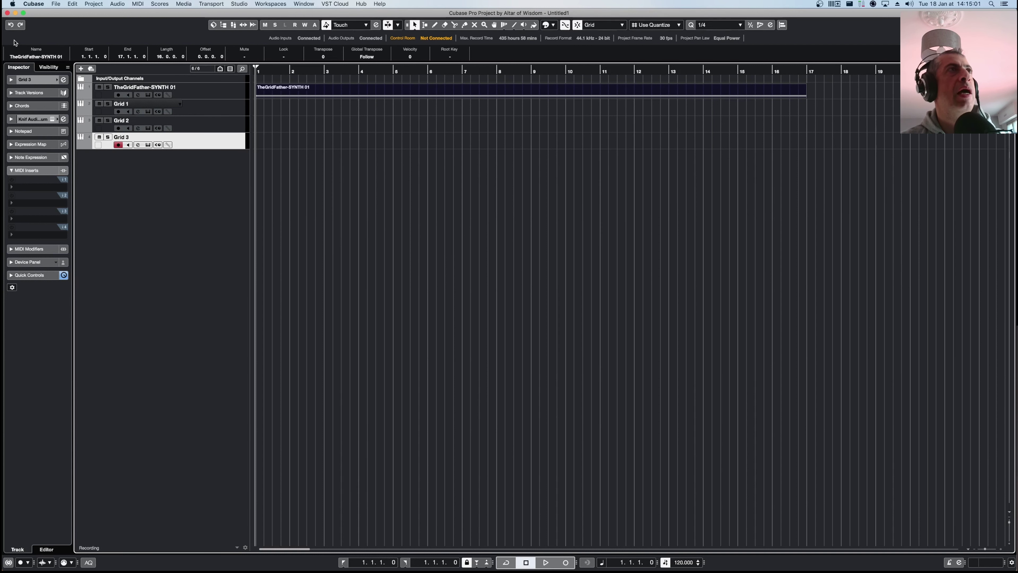
# Set the MIDI input of the Grid 1, Grid 2 and Grid 3 tracks together to 01. TheGridFather-SYNTH - MIDI Out.
pyautogui.click(220, 112)
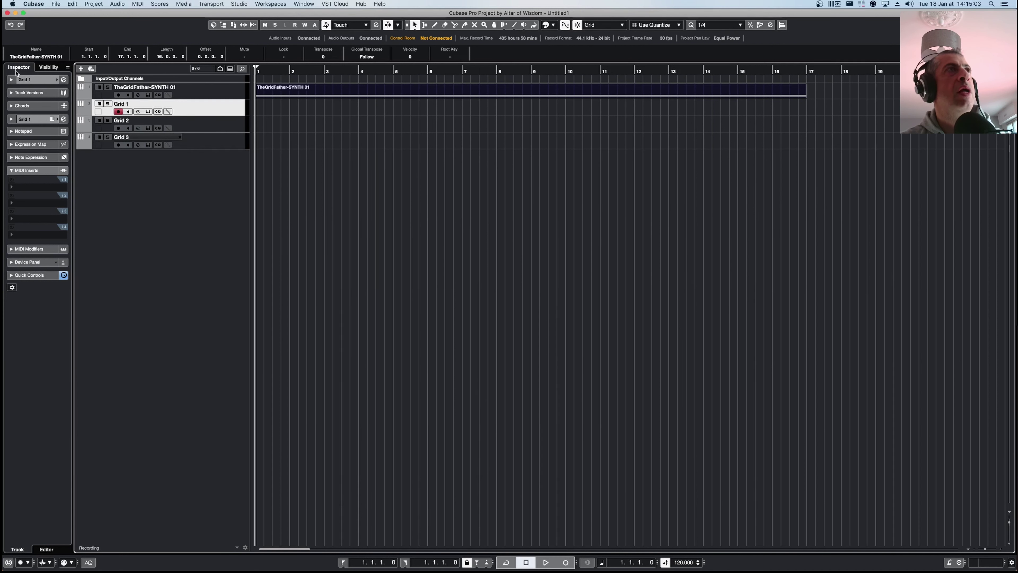
pyautogui.click(11, 80)
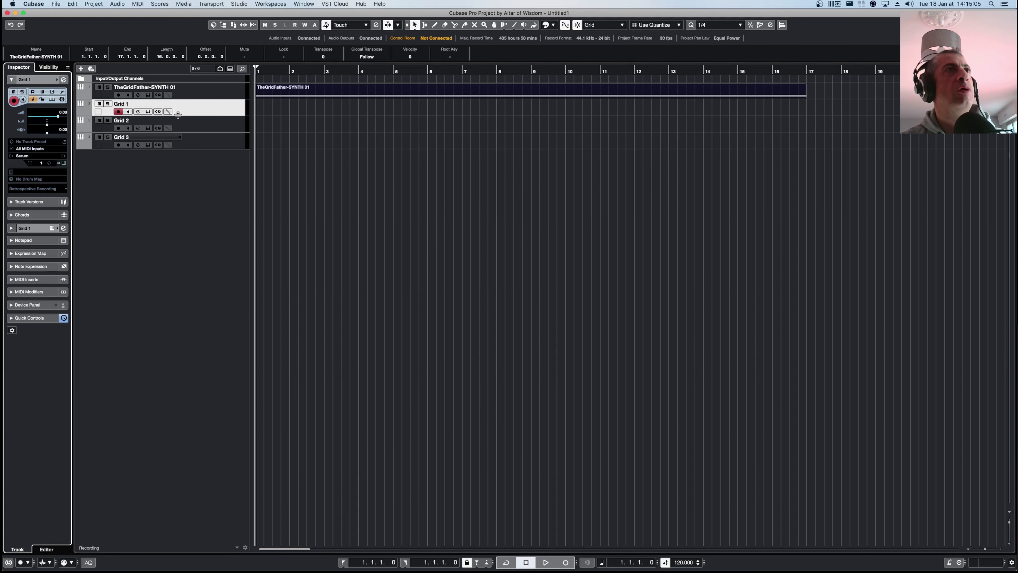
pyautogui.keyDown('shift'); pyautogui.click(209, 145); pyautogui.keyUp('shift')
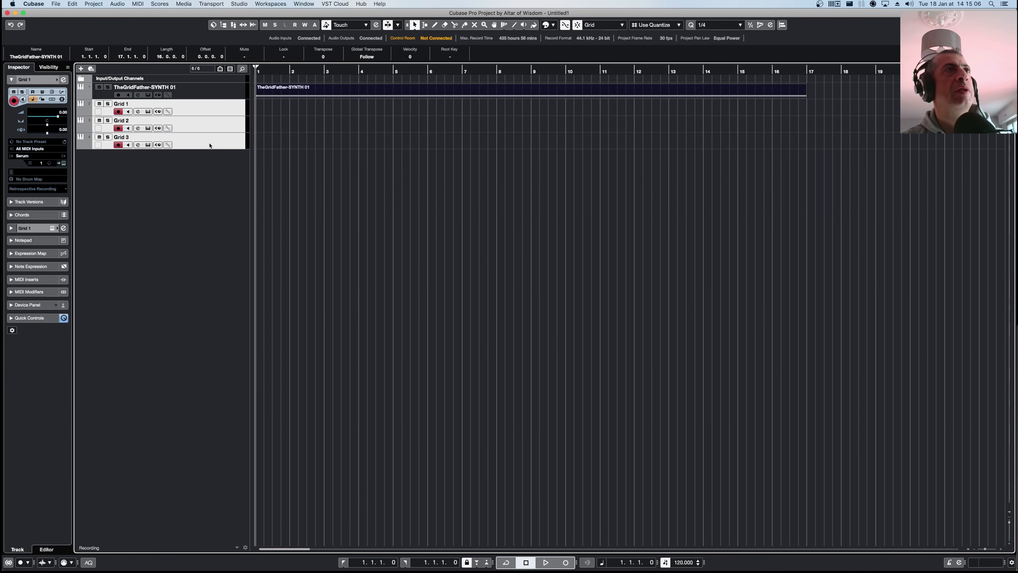
pyautogui.click(32, 149)
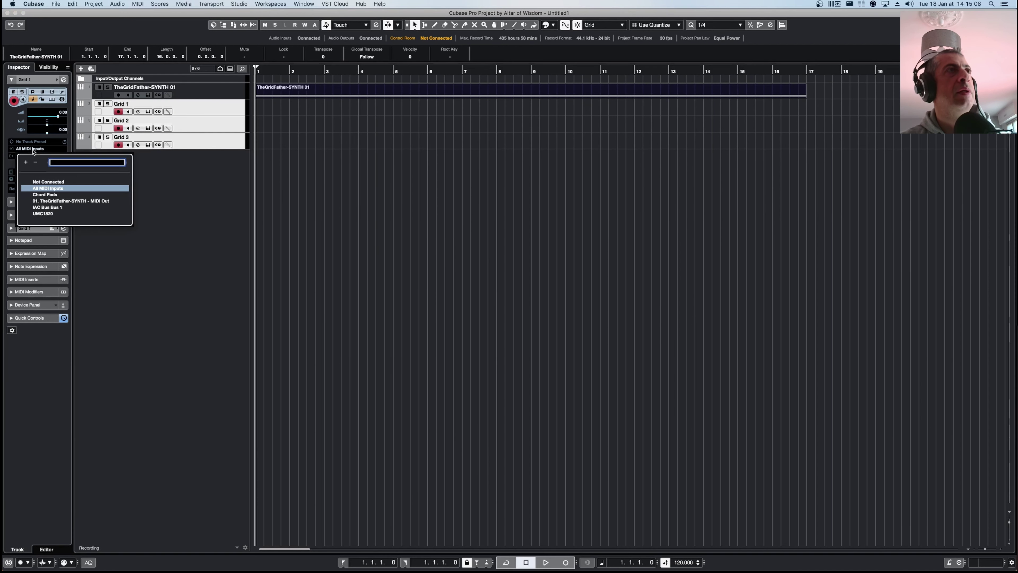
pyautogui.click(70, 202)
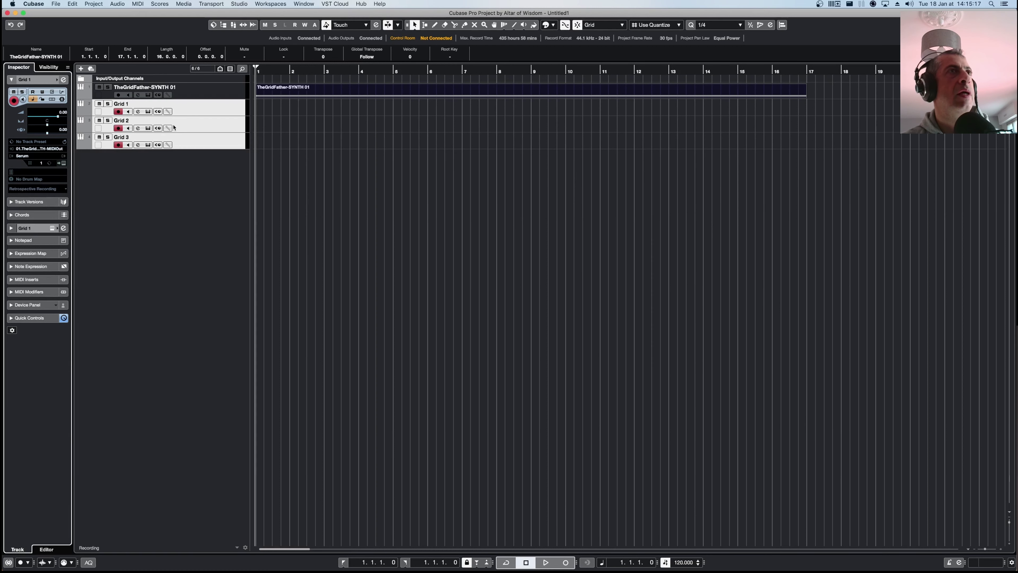
# Check the MIDI input routing of the Grid 1, Grid 2 and Grid 3 tracks one by one.
pyautogui.click(189, 126)
pyautogui.click(188, 140)
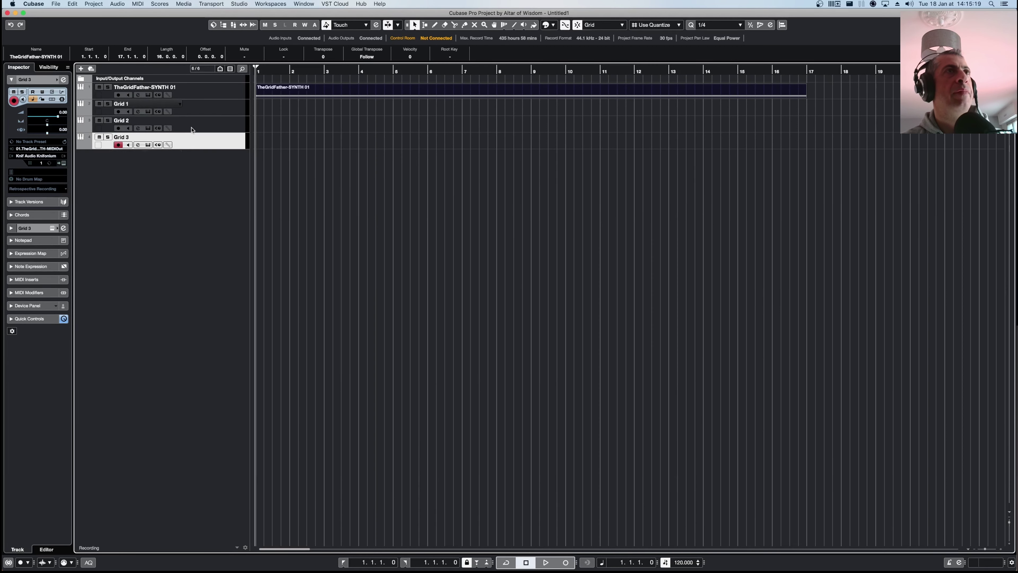
pyautogui.click(192, 128)
pyautogui.click(198, 112)
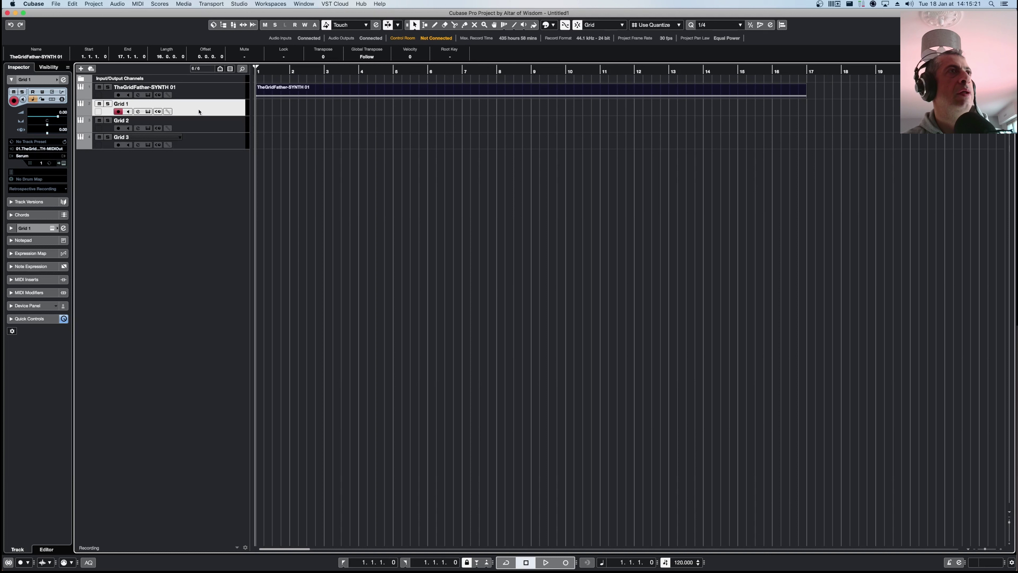
pyautogui.click(201, 125)
pyautogui.click(195, 146)
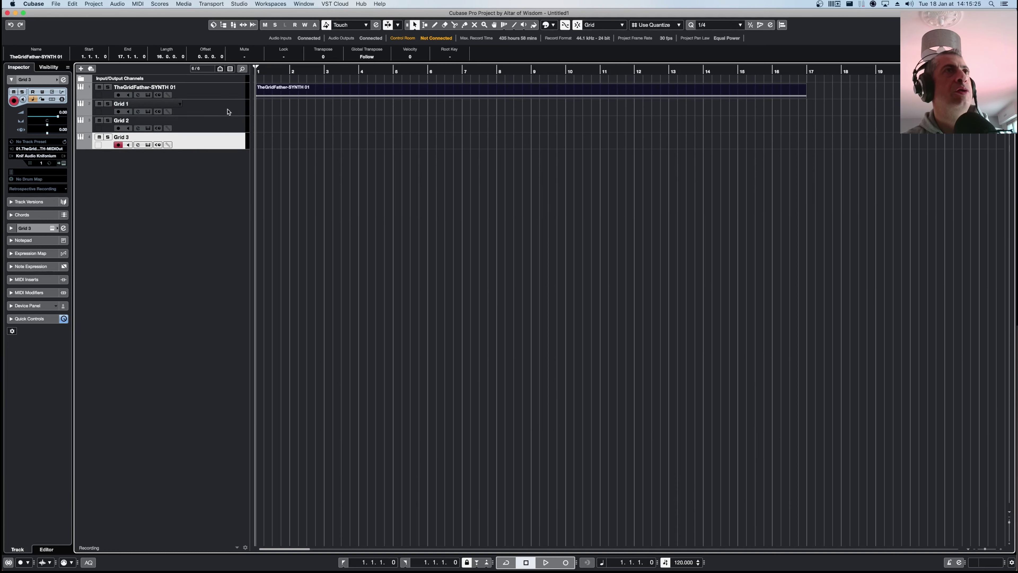
pyautogui.click(224, 127)
pyautogui.click(225, 112)
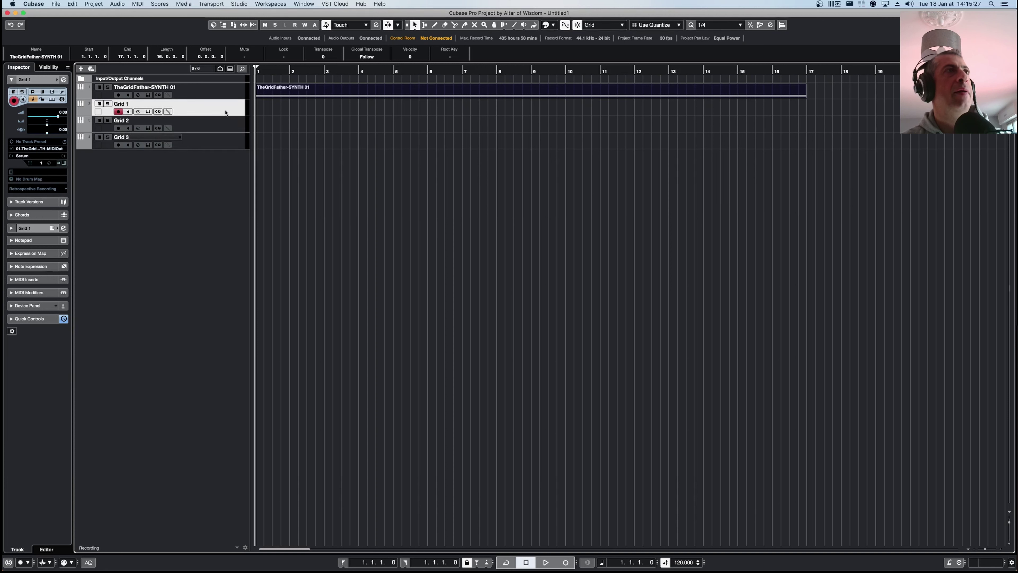
pyautogui.click(220, 122)
pyautogui.press('Down')
# Set Grid 1's Input Transformer to Local, apply the Pass CH 01 channel filtering preset in Module 1, and close its window.
pyautogui.click(227, 110)
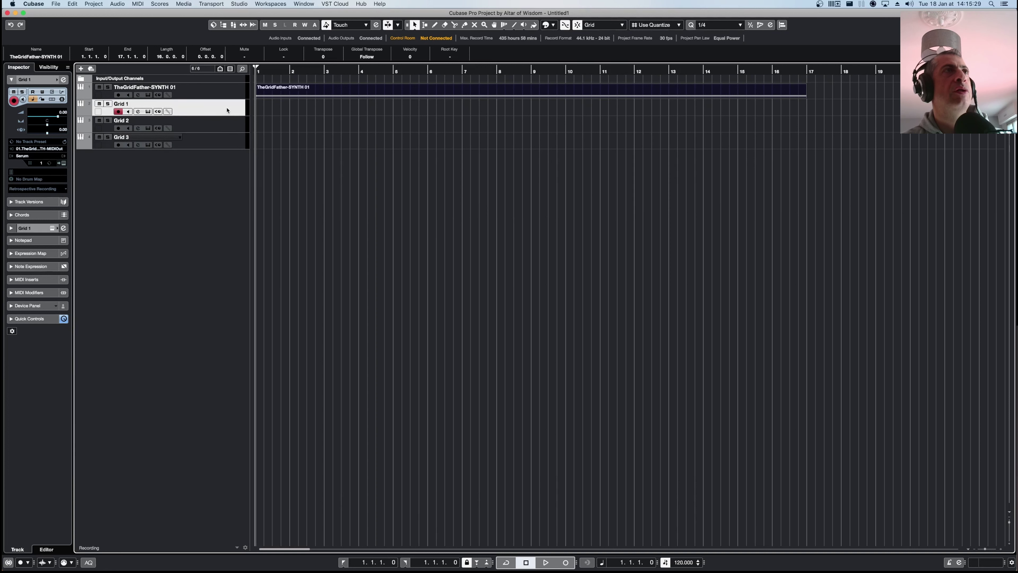
pyautogui.click(62, 93)
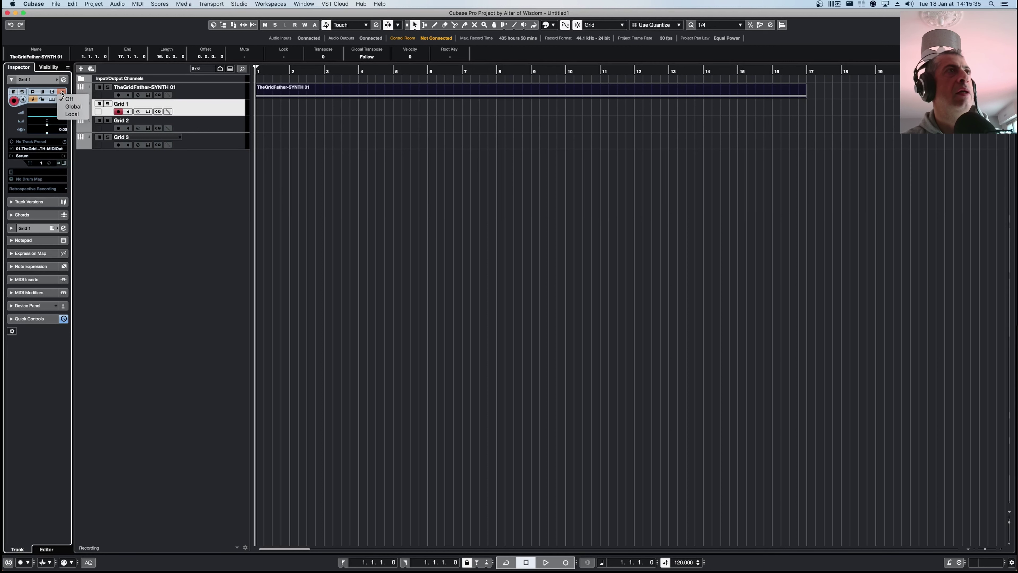
pyautogui.click(72, 114)
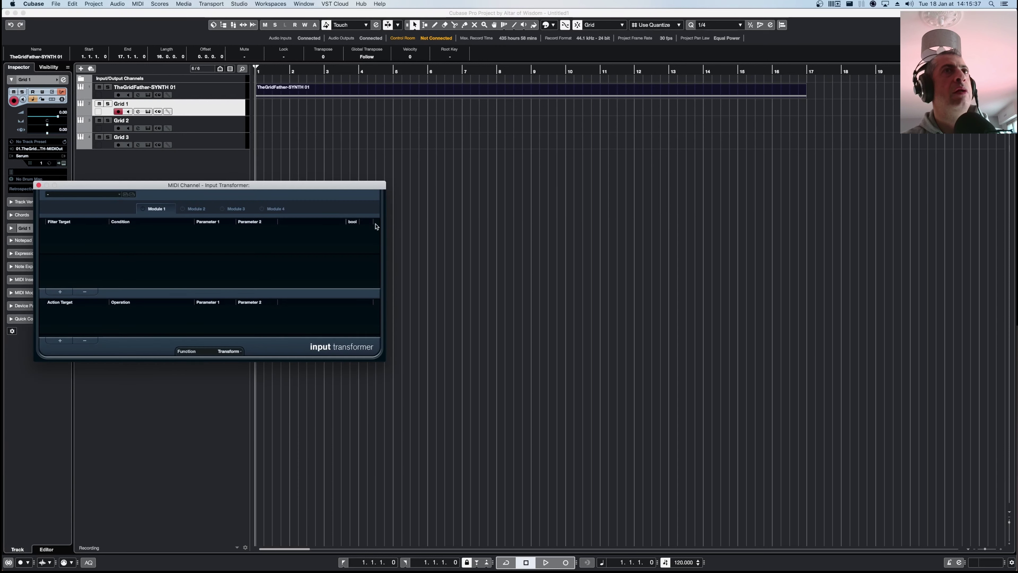
pyautogui.moveTo(334, 185); pyautogui.dragTo(528, 148)
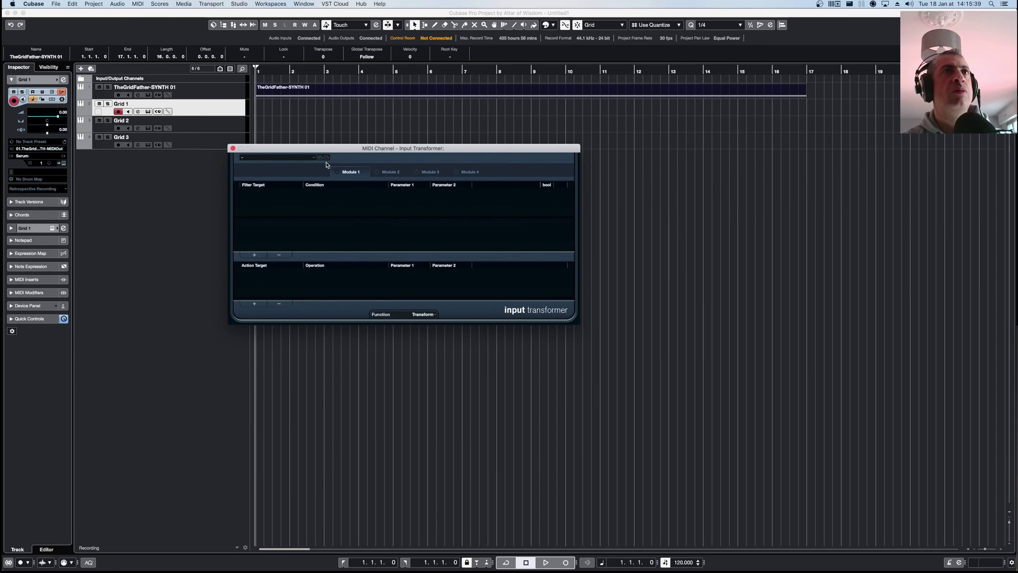
pyautogui.click(304, 159)
pyautogui.moveTo(301, 165)
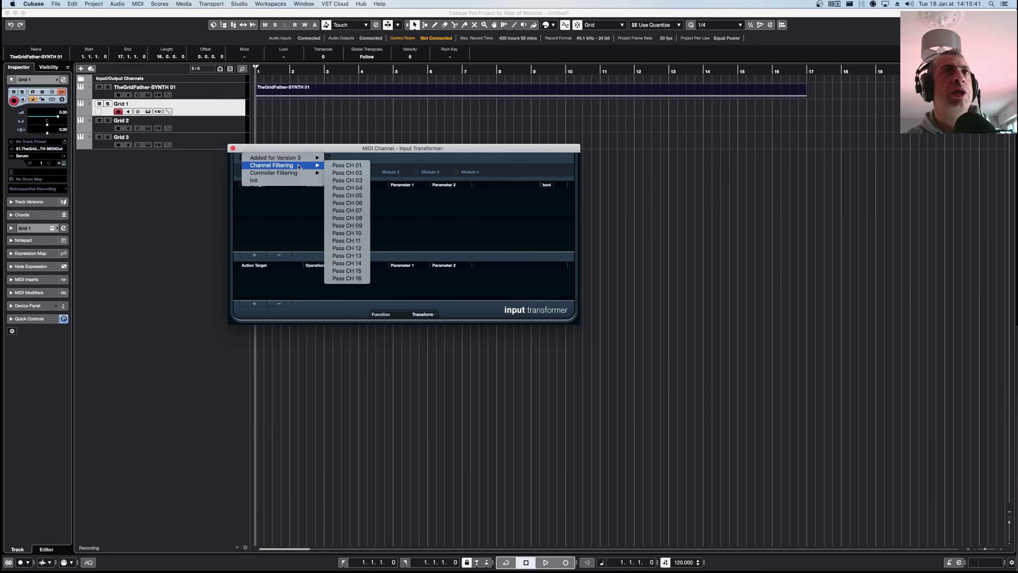
pyautogui.click(350, 167)
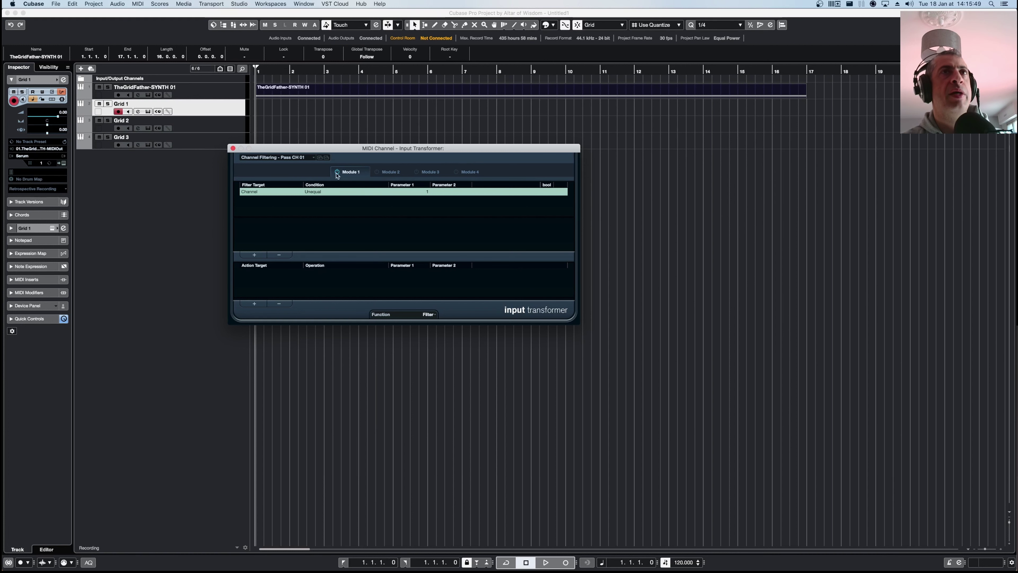
pyautogui.click(233, 148)
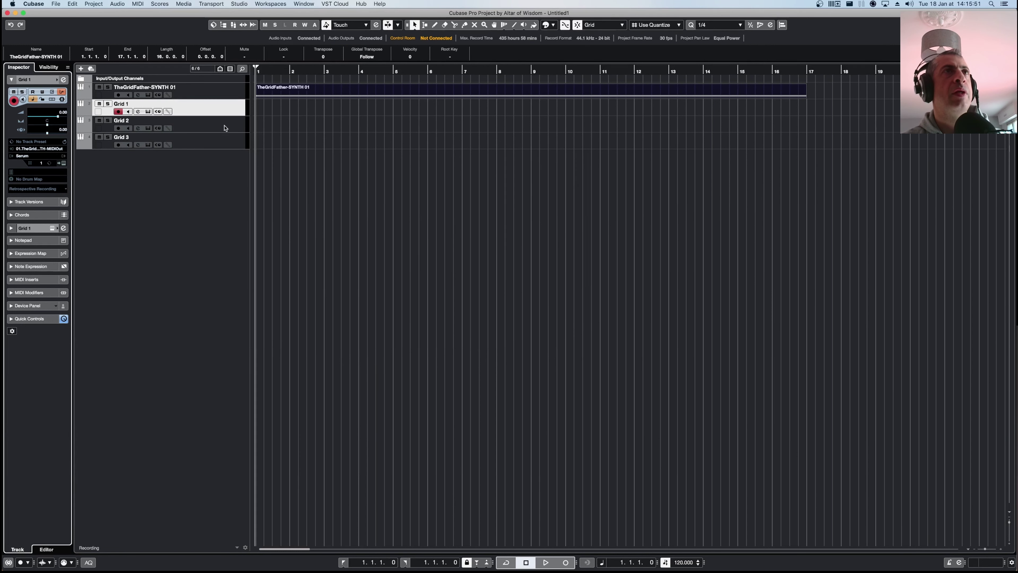
# Set Grid 2's Input Transformer to Local, load the Pass CH 02 channel filtering preset, activate Module 1, and close its window.
pyautogui.click(223, 128)
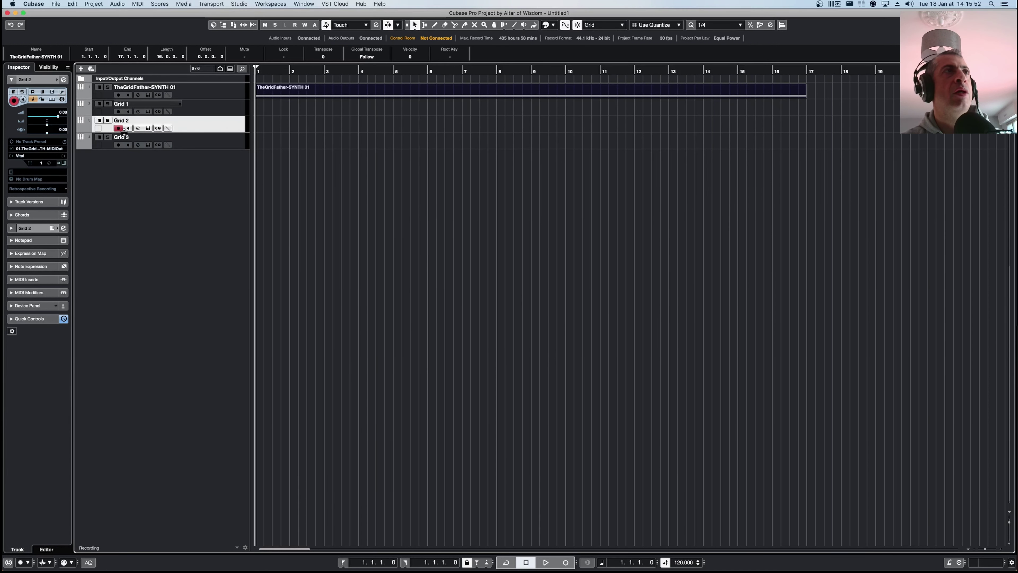
pyautogui.click(62, 92)
pyautogui.click(74, 115)
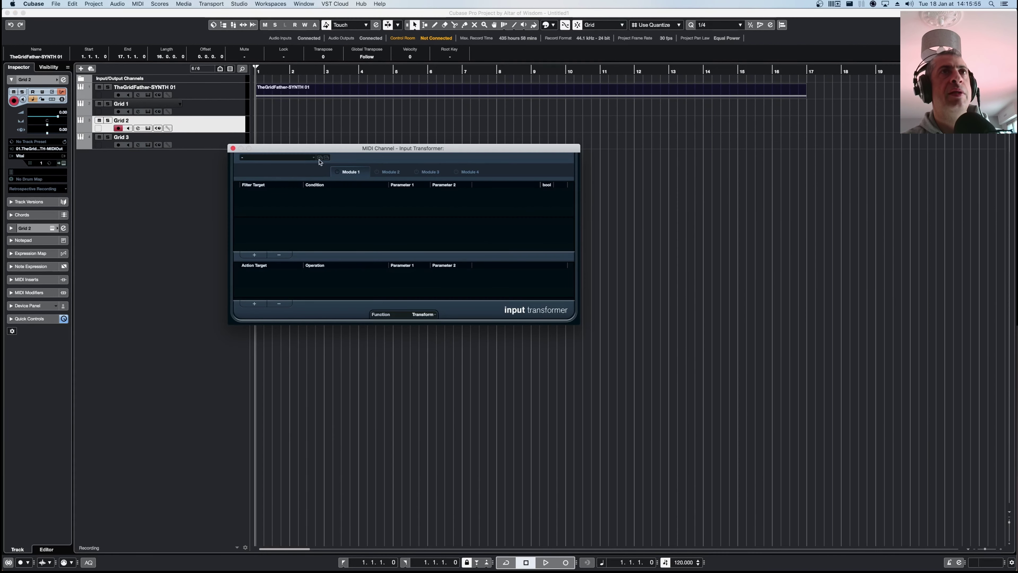
pyautogui.click(308, 157)
pyautogui.moveTo(308, 166)
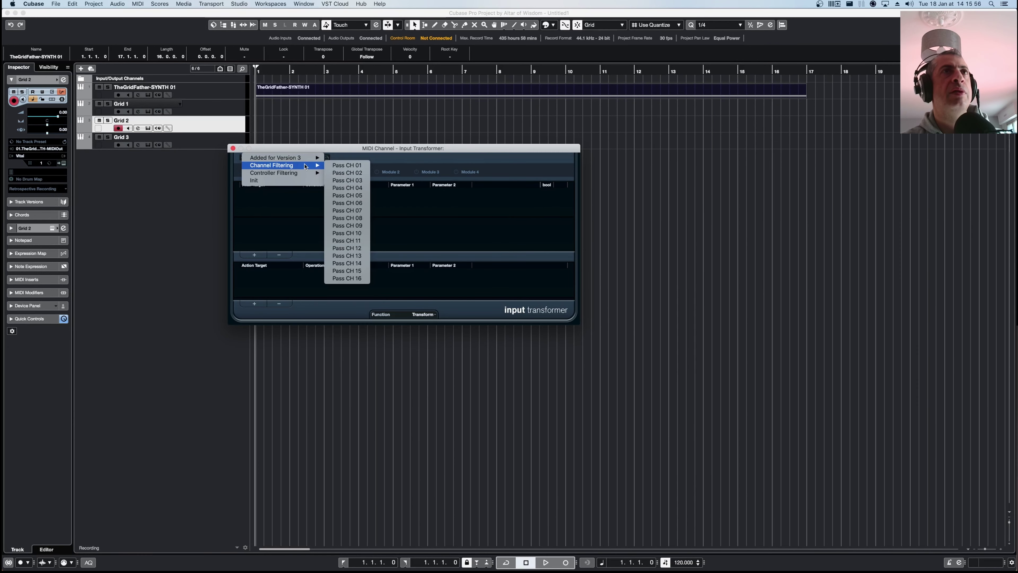
pyautogui.click(338, 173)
pyautogui.click(338, 173)
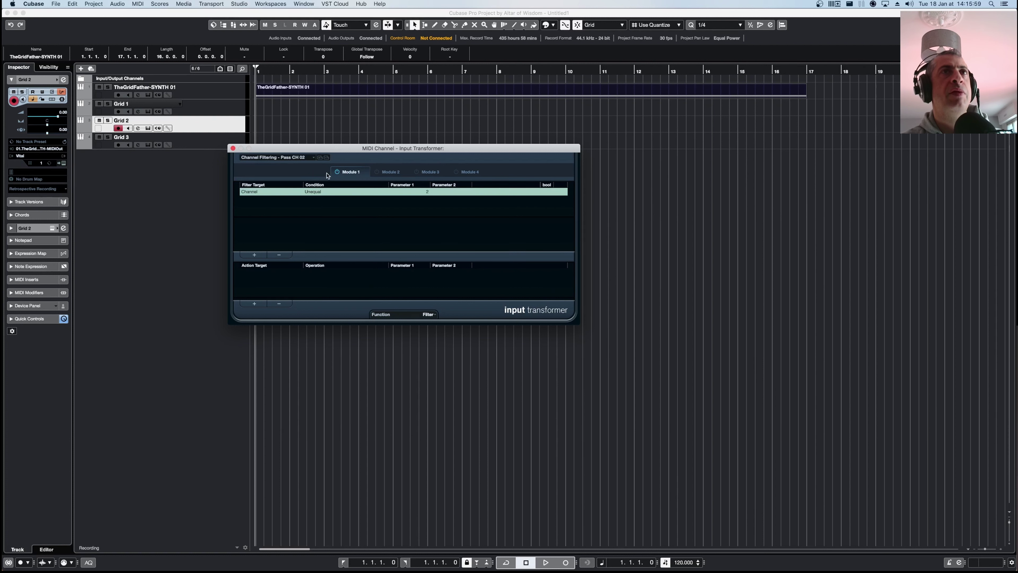
pyautogui.click(232, 149)
# Set Grid 3's Input Transformer to Local, load the Pass CH 03 channel filtering preset, activate Module 1, and close its window.
pyautogui.click(85, 146)
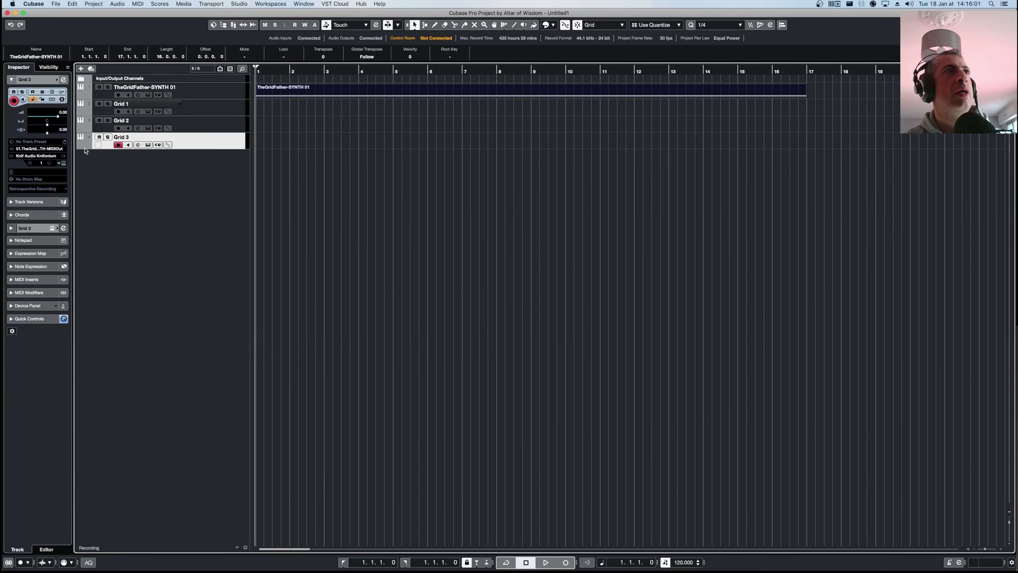
pyautogui.click(61, 92)
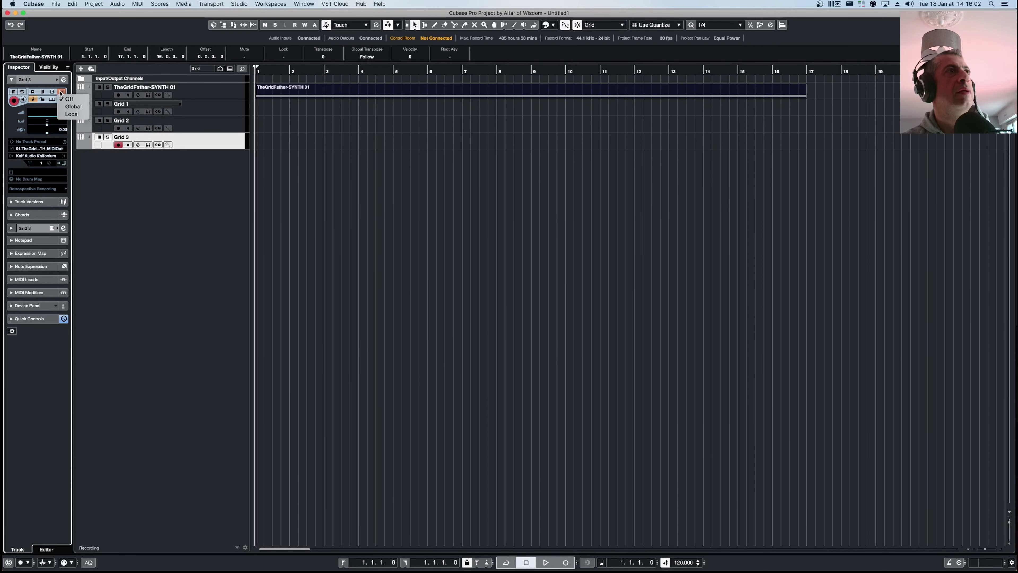
pyautogui.click(72, 114)
pyautogui.click(311, 160)
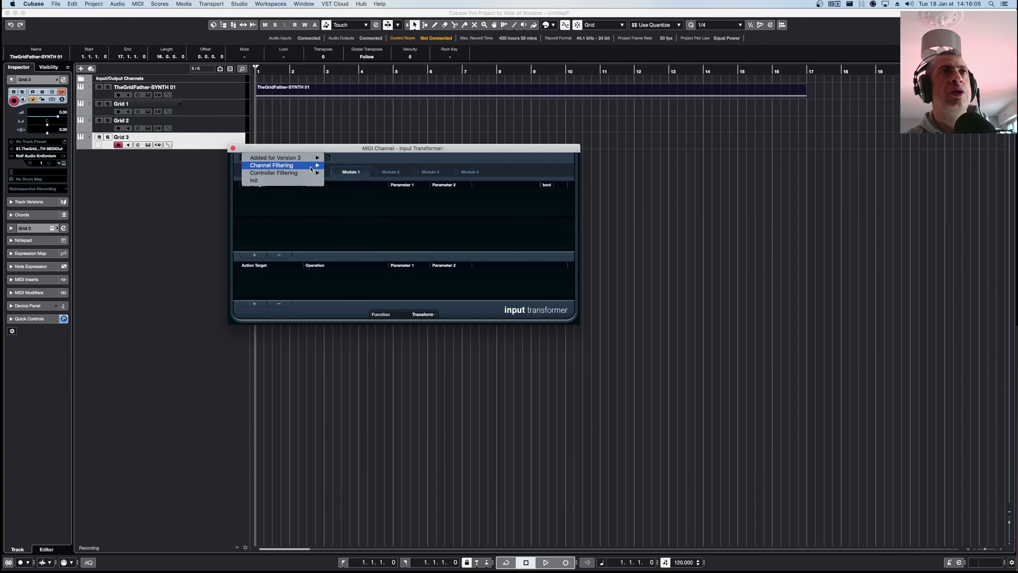
pyautogui.click(330, 176)
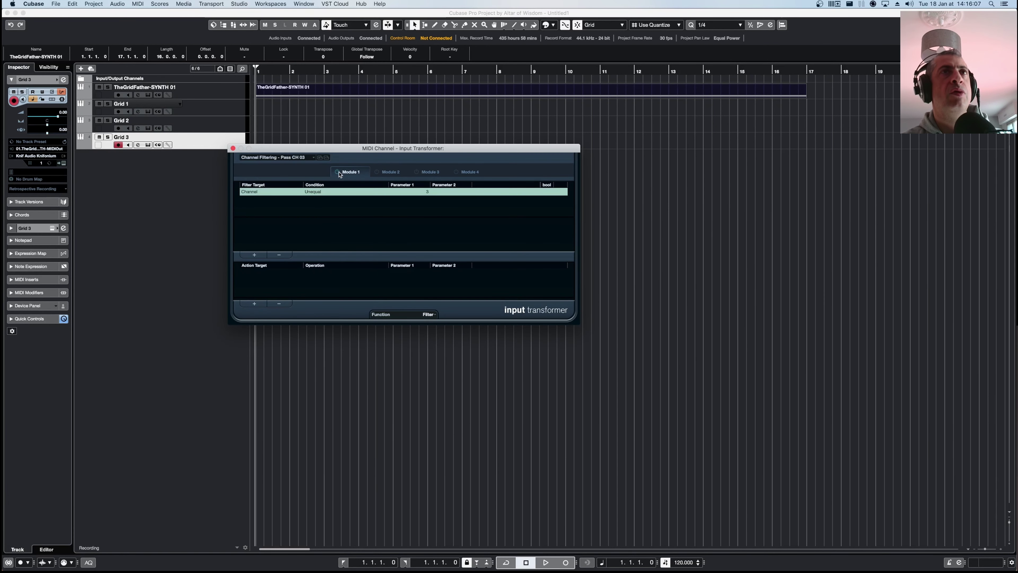
pyautogui.click(232, 148)
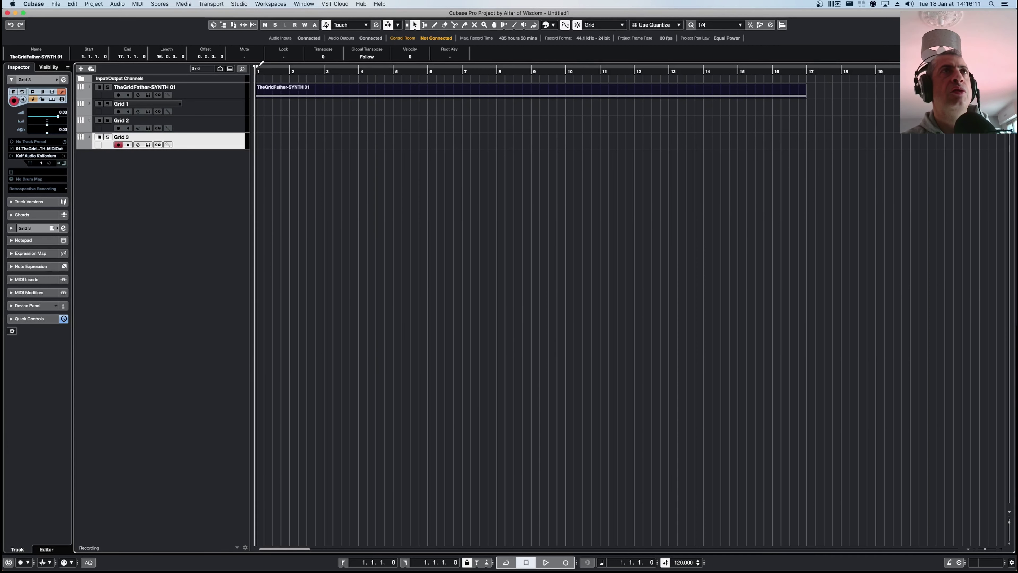
# Enable cycling over bars 1 to 17 and audition playback with the Grid 1, Grid 2 and Grid 3 tracks selected together.
pyautogui.moveTo(256, 66); pyautogui.dragTo(806, 69)
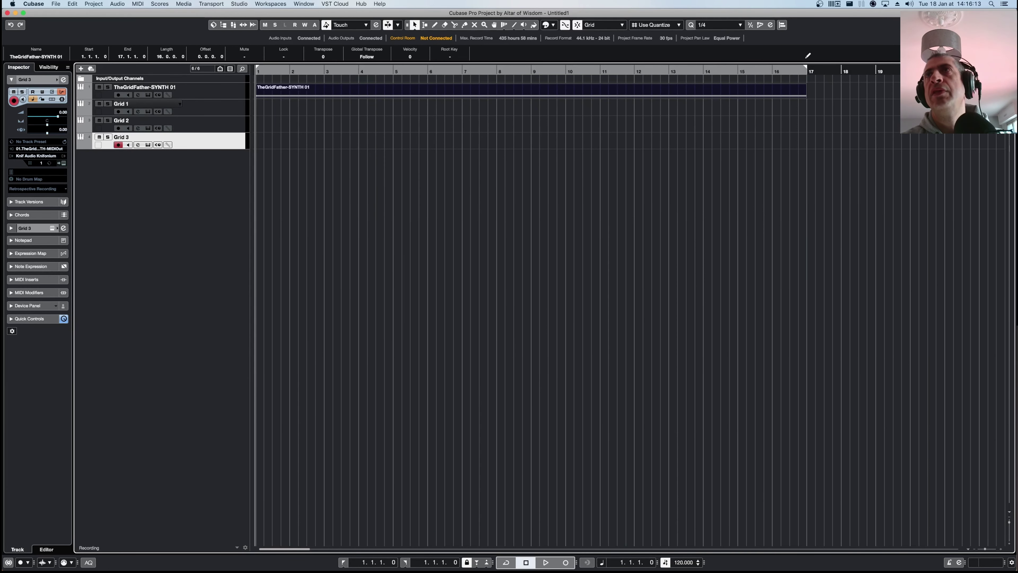
pyautogui.press('KP_Divide')
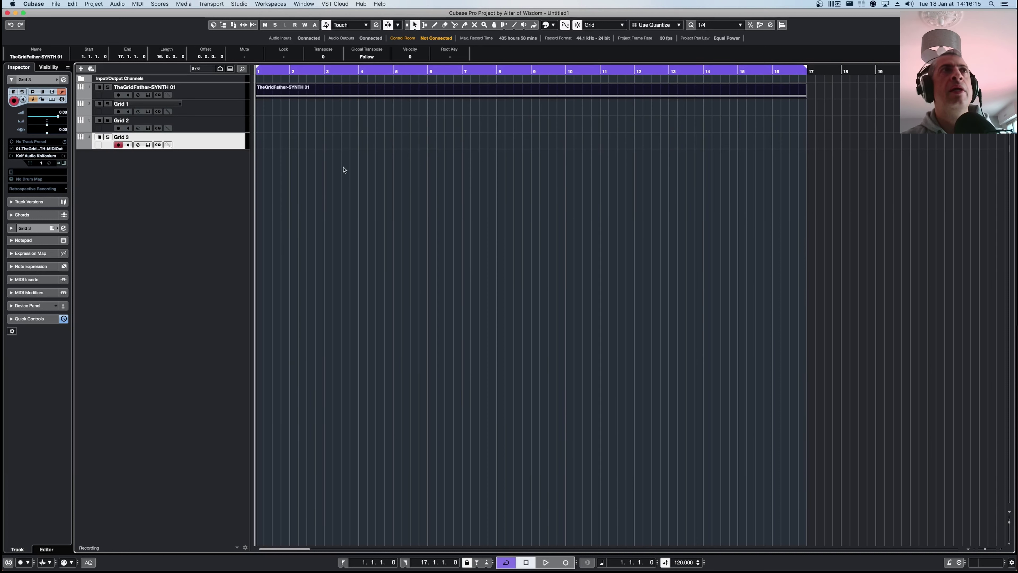
pyautogui.click(216, 111)
pyautogui.keyDown('shift'); pyautogui.click(214, 124); pyautogui.keyUp('shift')
pyautogui.keyDown('shift'); pyautogui.click(214, 142); pyautogui.keyUp('shift')
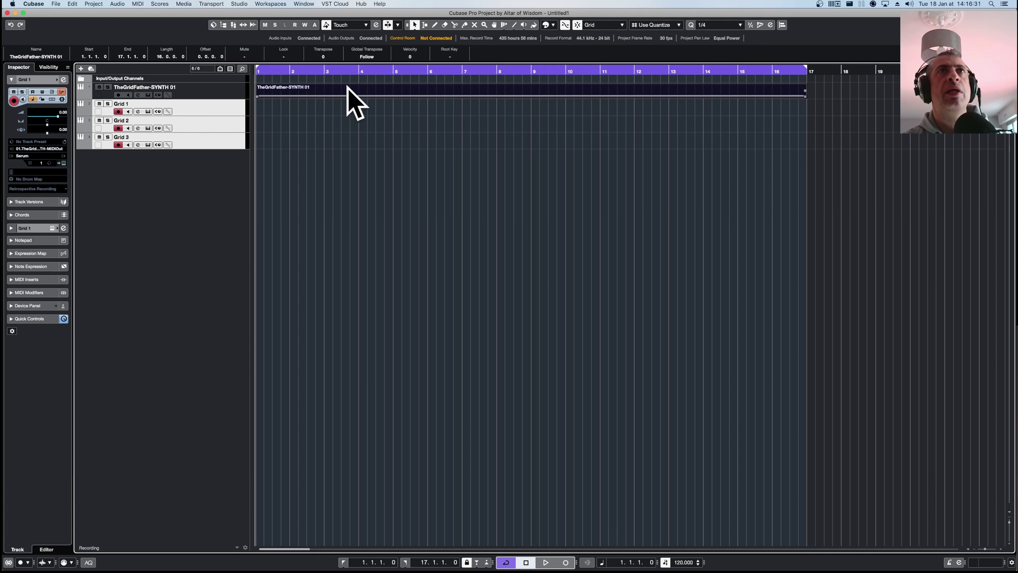
pyautogui.press('space')
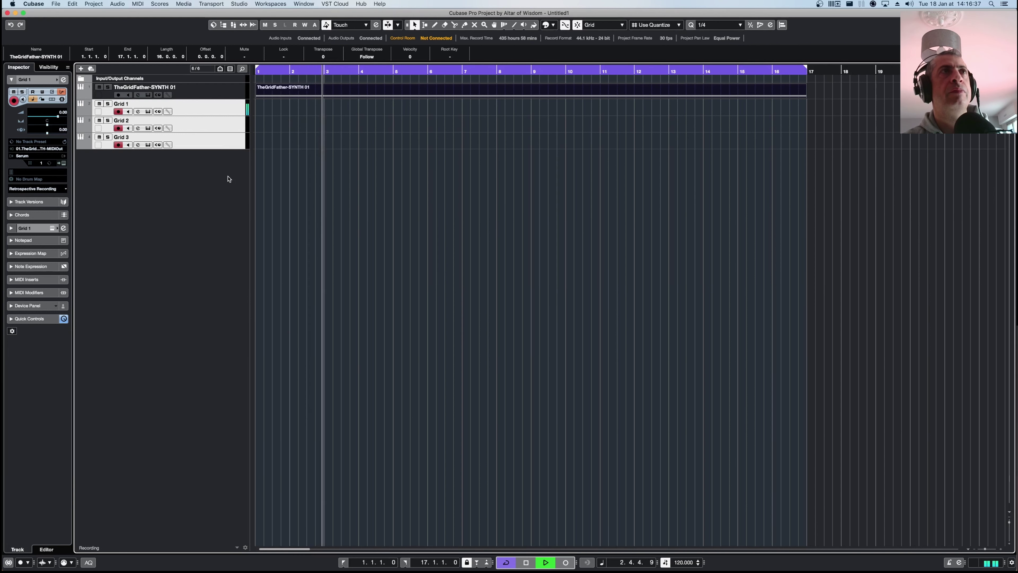
pyautogui.press('space')
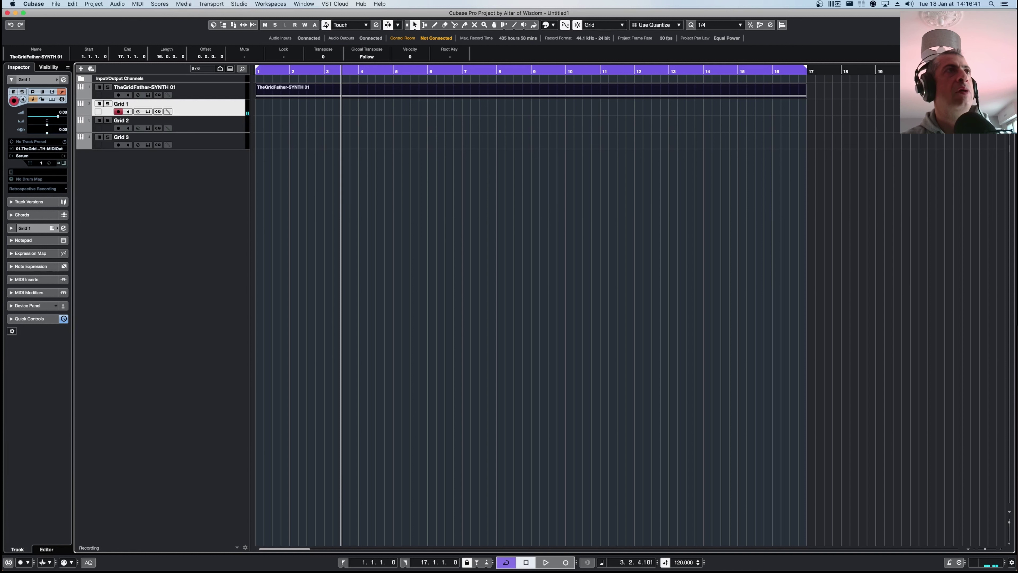
# Pan the Grid 1 track fully left and the Grid 3 track fully right.
pyautogui.moveTo(49, 126); pyautogui.dragTo(15, 131)
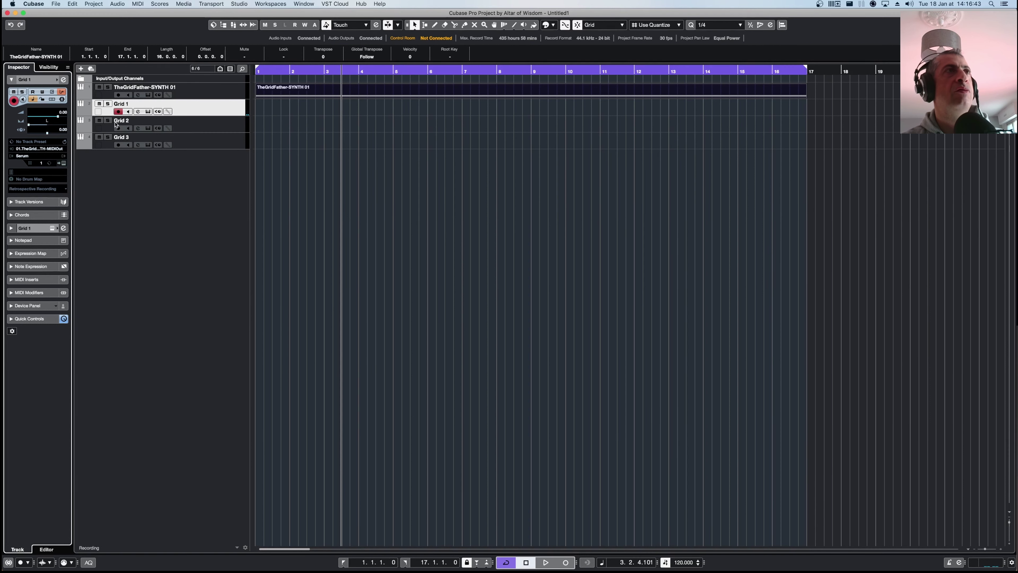
pyautogui.click(227, 123)
pyautogui.click(221, 141)
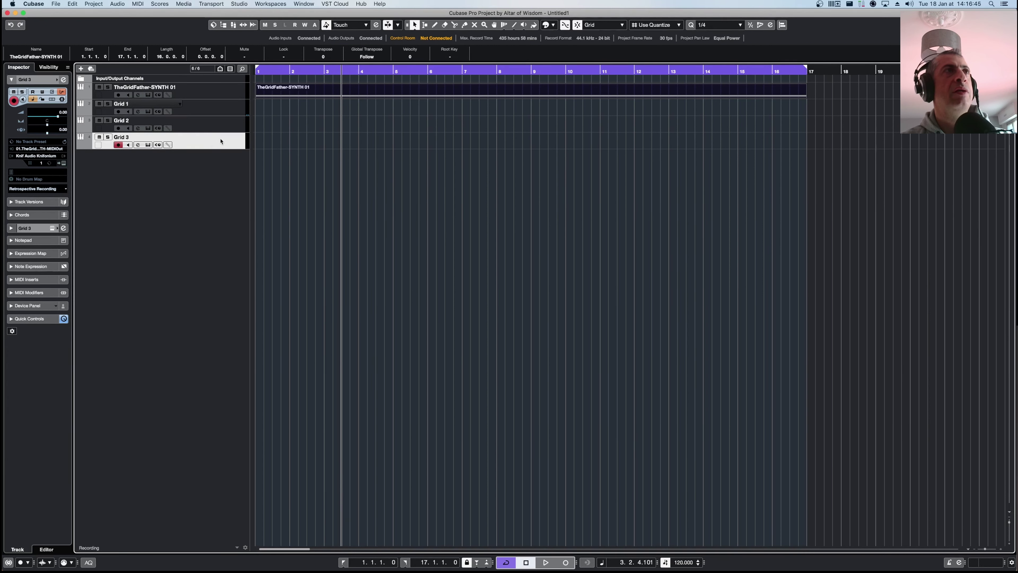
pyautogui.moveTo(47, 126); pyautogui.dragTo(113, 127)
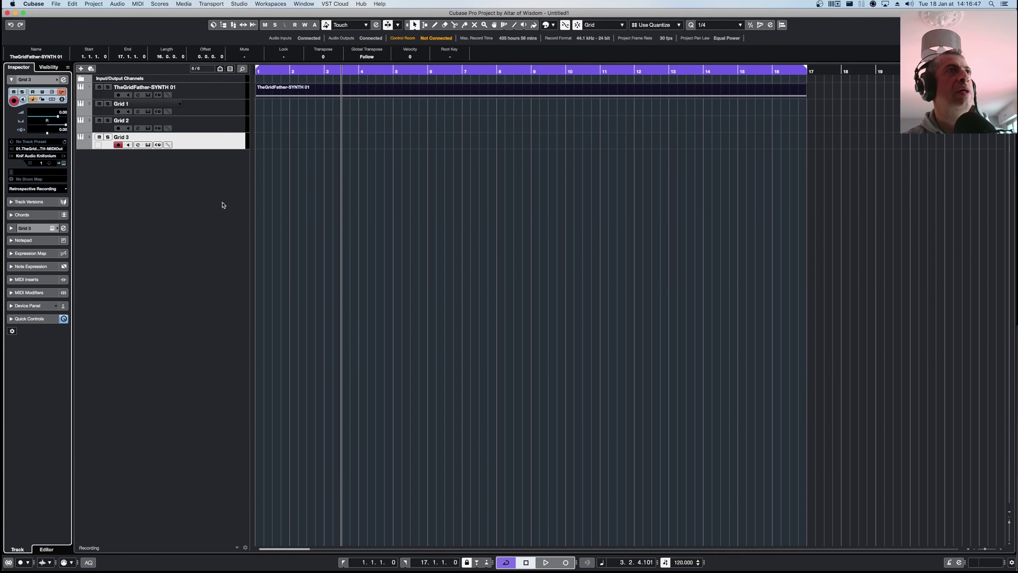
# Open TheGridFather's plug-in window and set the Channels Probabilities to 43 % for channel 1, 52 % for channel 2 and 63 % for channel 3.
pyautogui.click(214, 88)
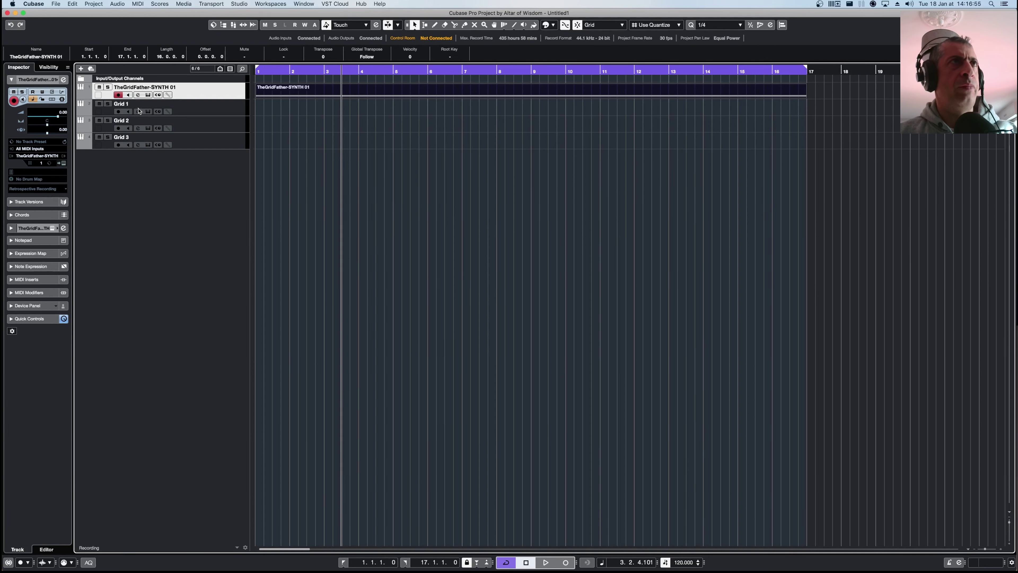
pyautogui.click(148, 95)
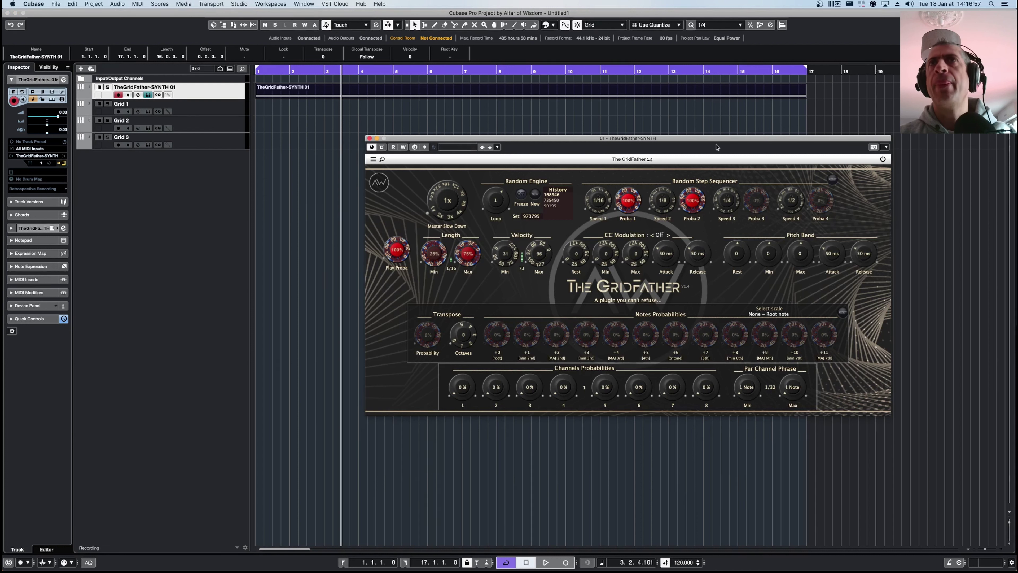
pyautogui.moveTo(459, 395); pyautogui.dragTo(503, 379)
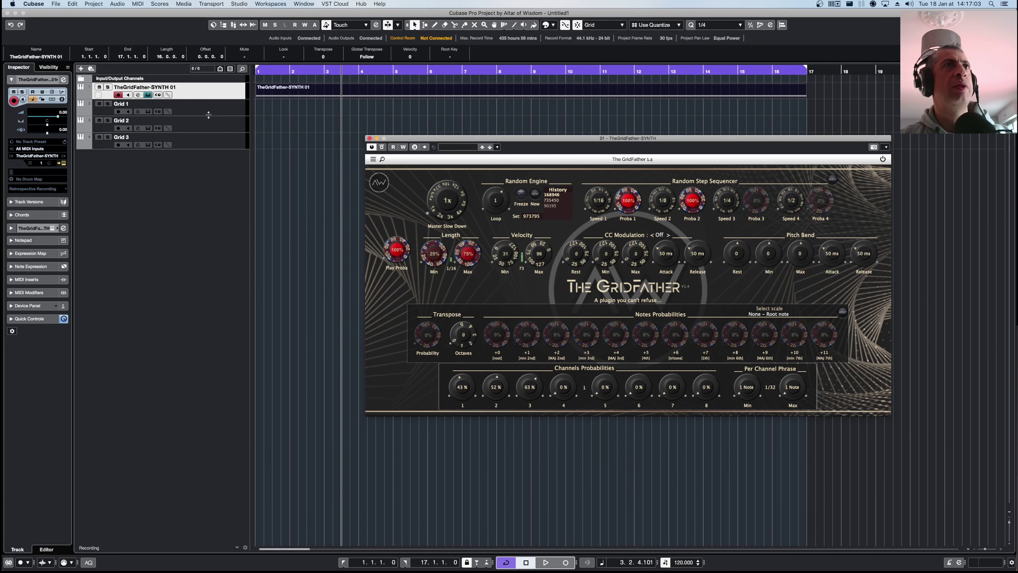
pyautogui.moveTo(461, 138); pyautogui.dragTo(472, 132)
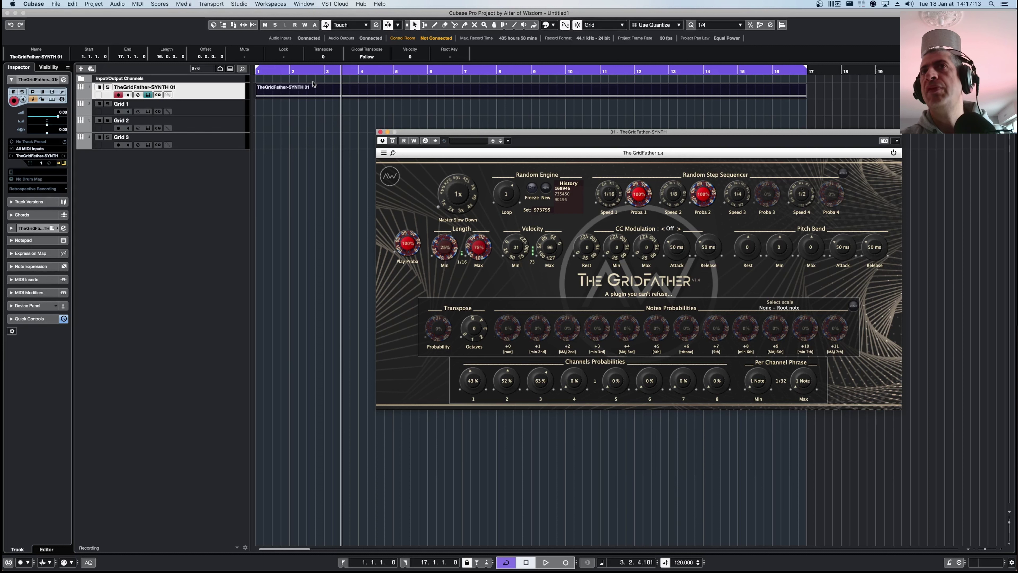
# Play with the three Grid tracks record-enabled and set the Per Channel Phrase minimum to 1/2 and maximum to 1/8.
pyautogui.click(220, 109)
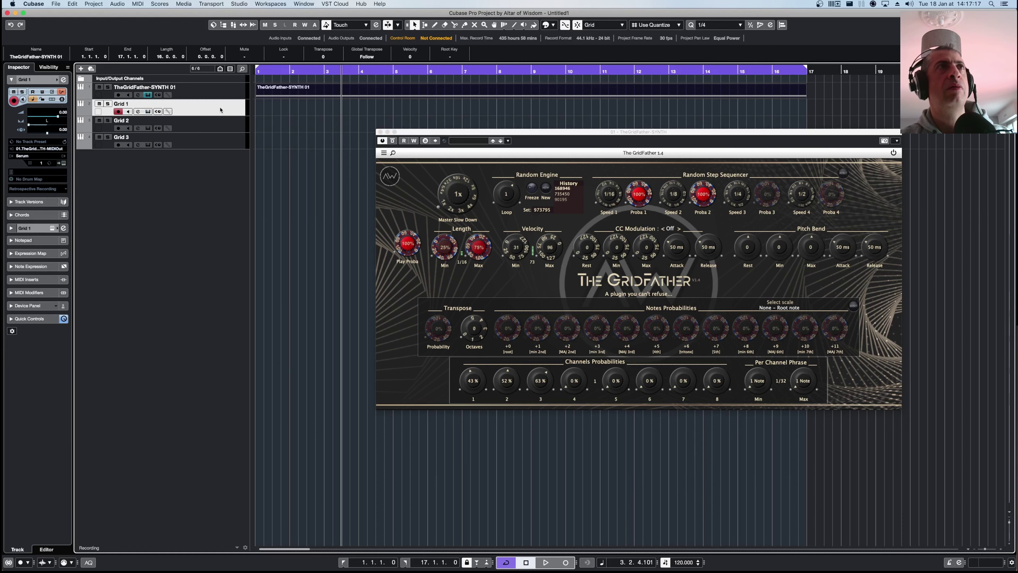
pyautogui.keyDown('shift'); pyautogui.click(216, 147); pyautogui.keyUp('shift')
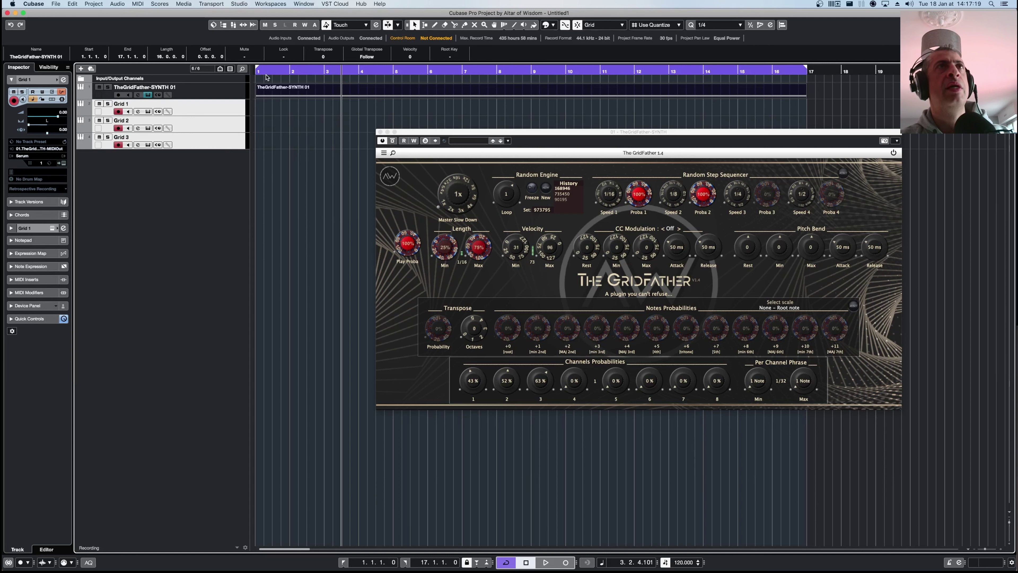
pyautogui.press('space')
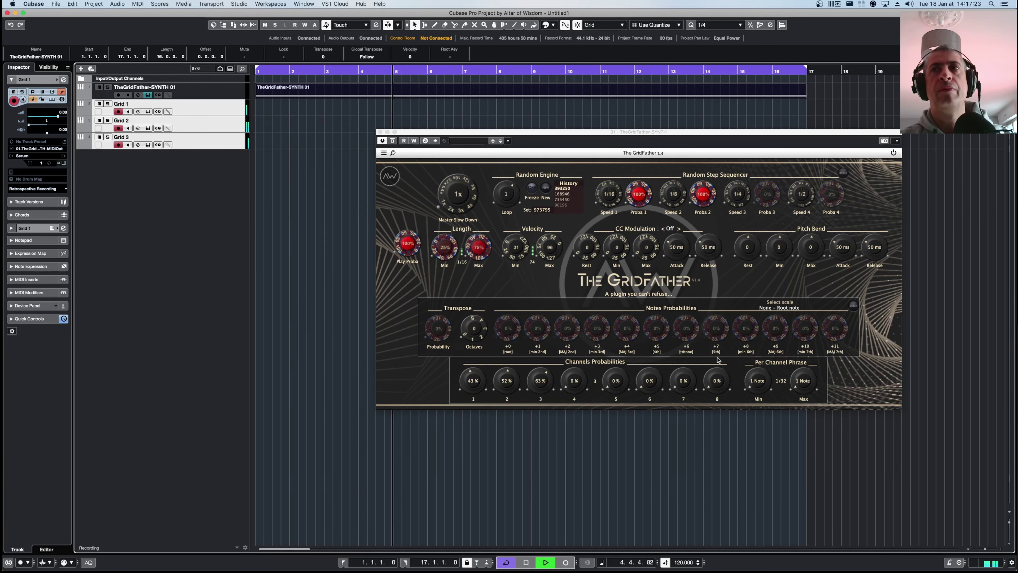
pyautogui.moveTo(807, 391); pyautogui.dragTo(807, 383)
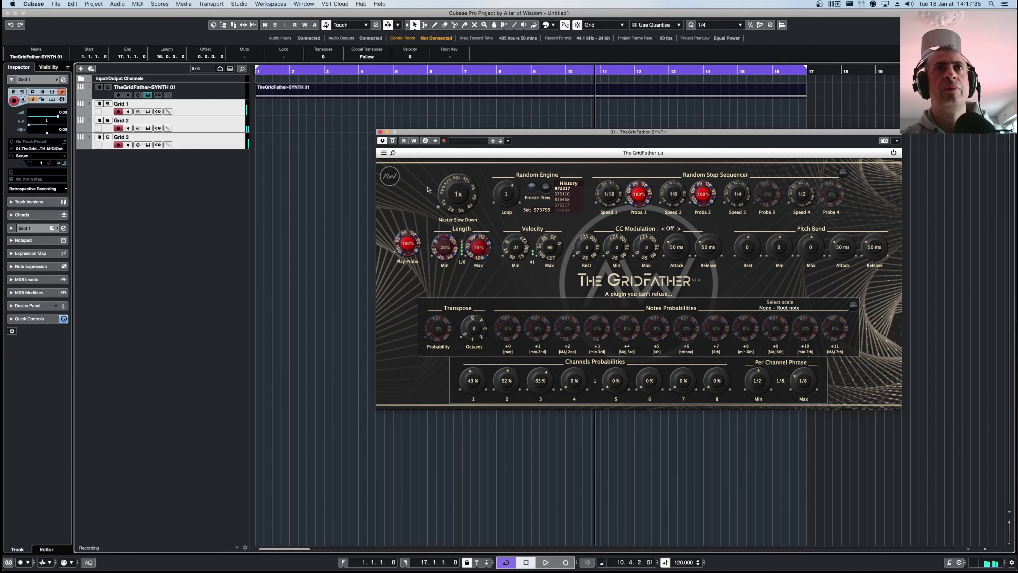
# Record TheGridFather's output onto the Grid 1, Grid 2 and Grid 3 tracks from bar 1 until about bar 8.
pyautogui.click(255, 79)
pyautogui.click(255, 72)
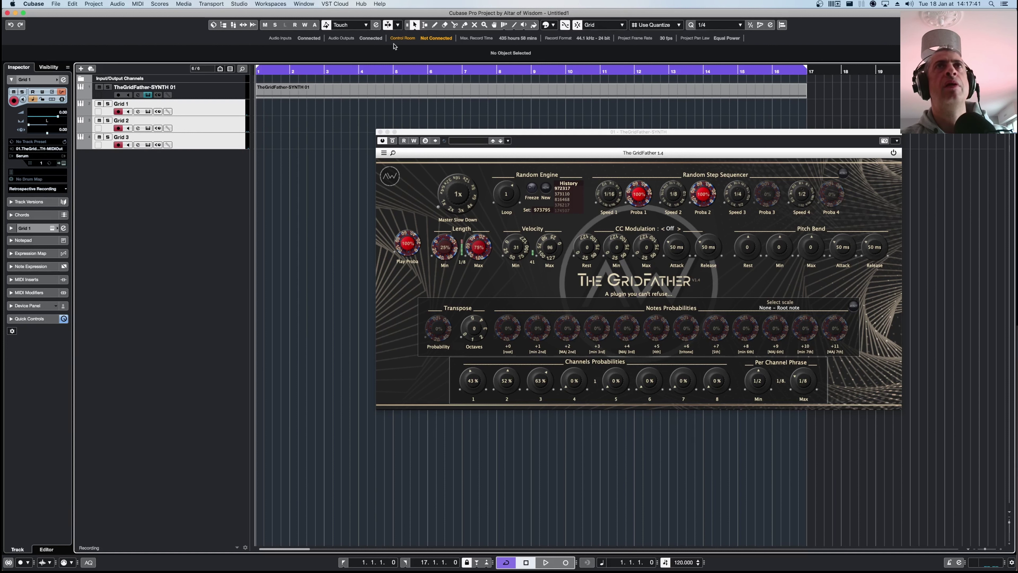
pyautogui.click(564, 563)
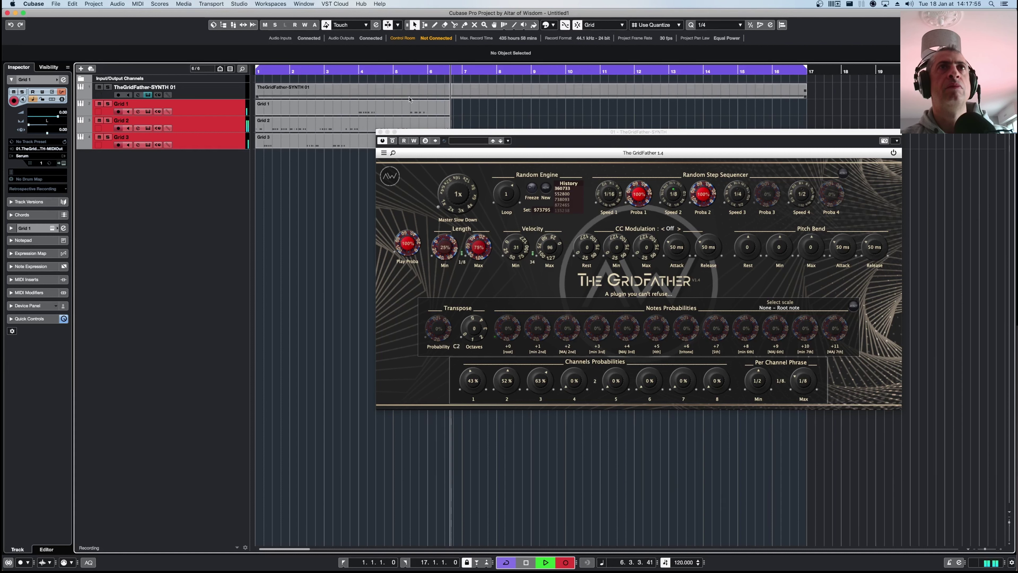
pyautogui.moveTo(414, 132); pyautogui.dragTo(395, 184)
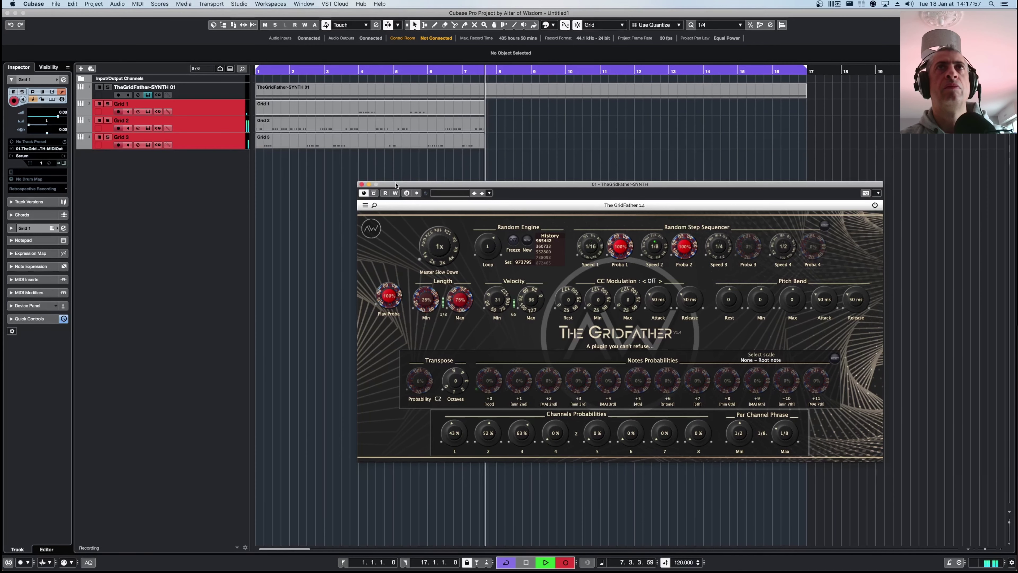
pyautogui.press('space')
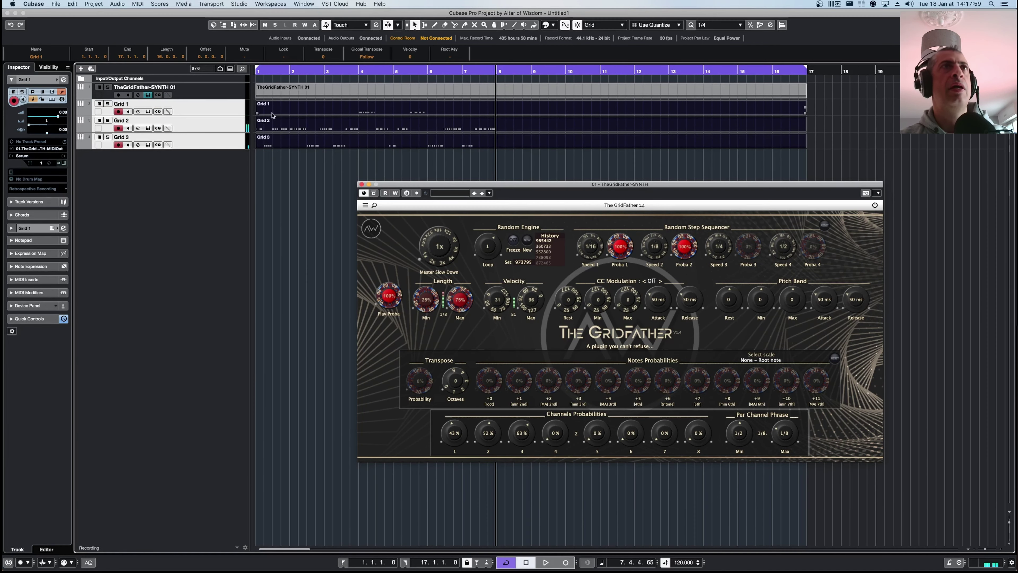
pyautogui.click(901, 140)
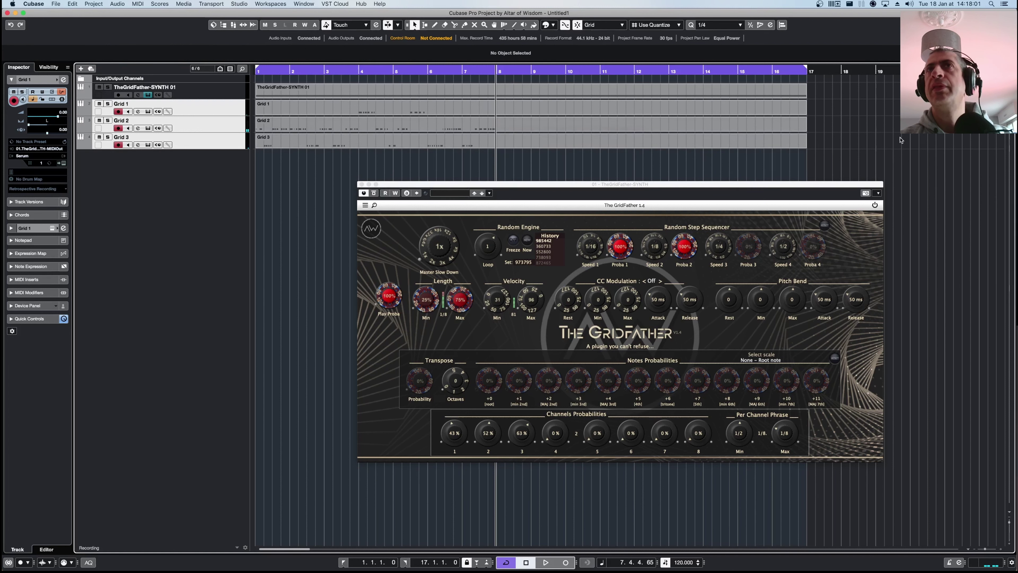
# Close TheGridFather's plug-in window and mute the MIDI part on the TheGridFather-SYNTH 01 track.
pyautogui.click(216, 92)
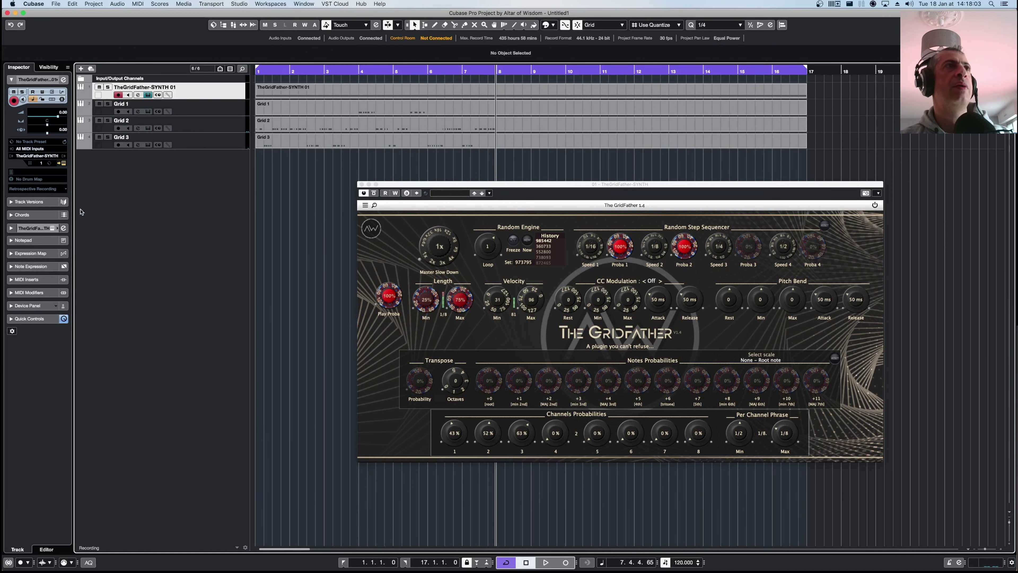
pyautogui.click(866, 205)
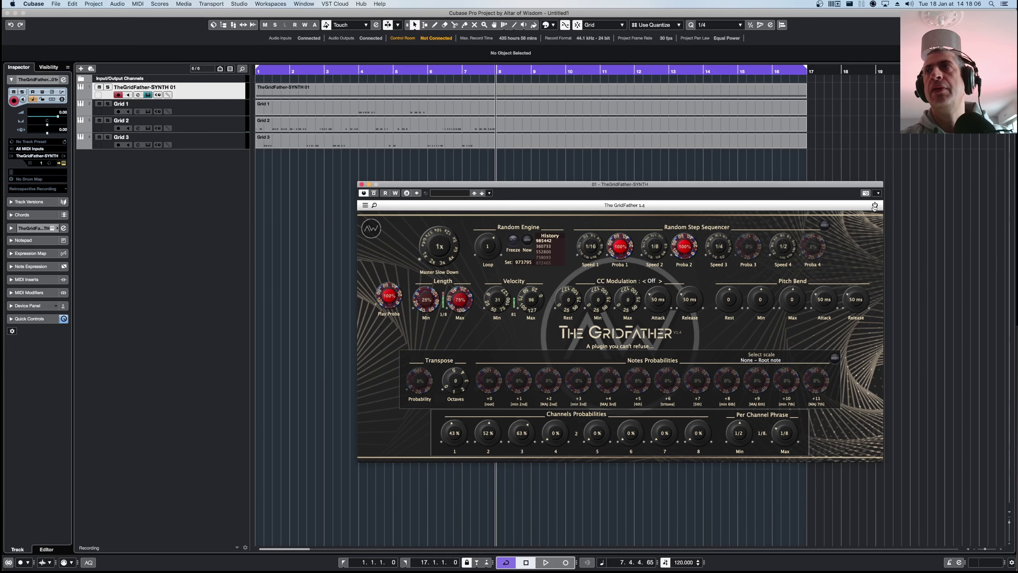
pyautogui.click(362, 184)
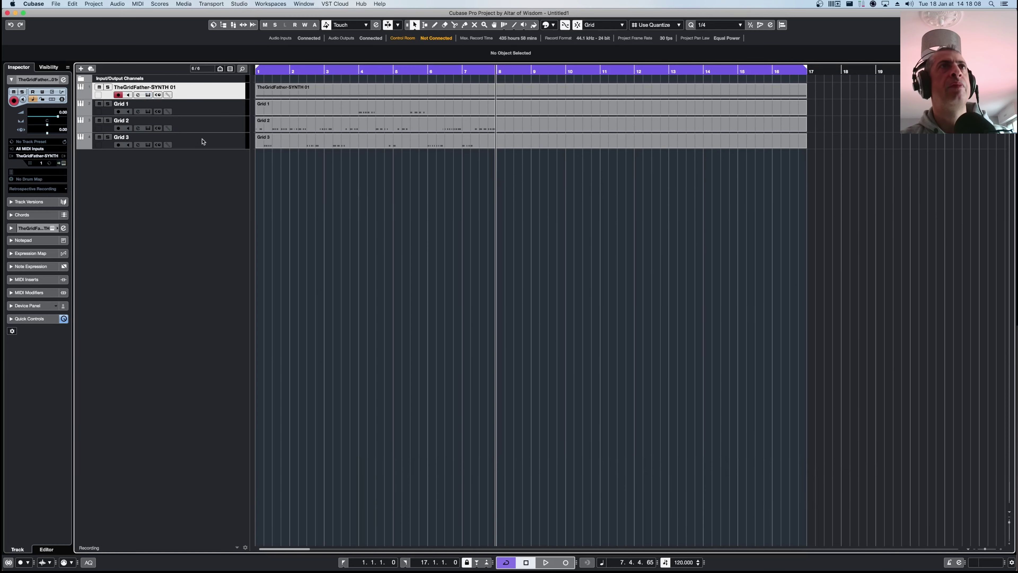
pyautogui.click(267, 90)
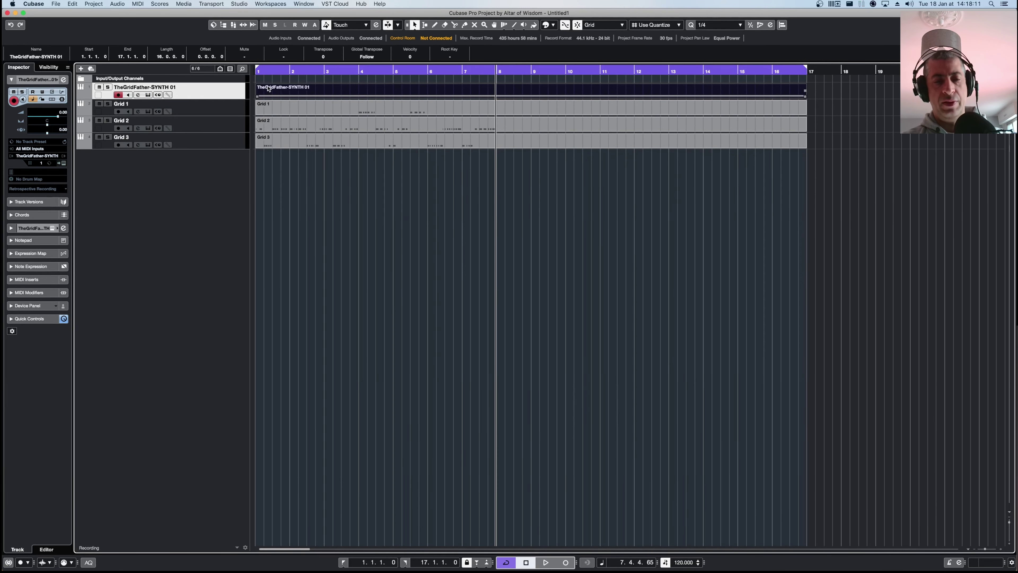
pyautogui.hotkey('shift', 'm')
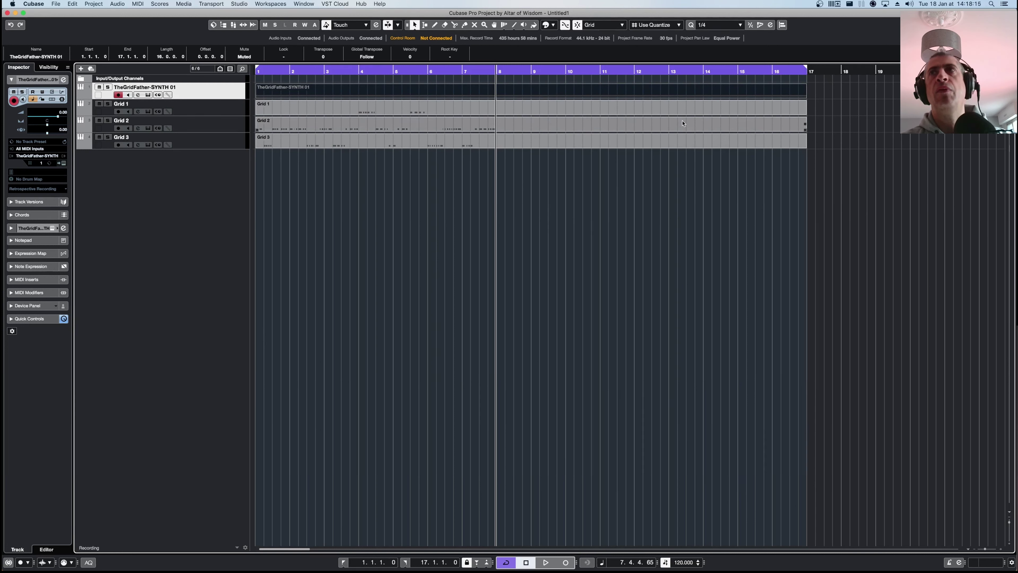
# Play back the recorded Grid 1, Grid 2 and Grid 3 parts from bar 1.
pyautogui.click(258, 71)
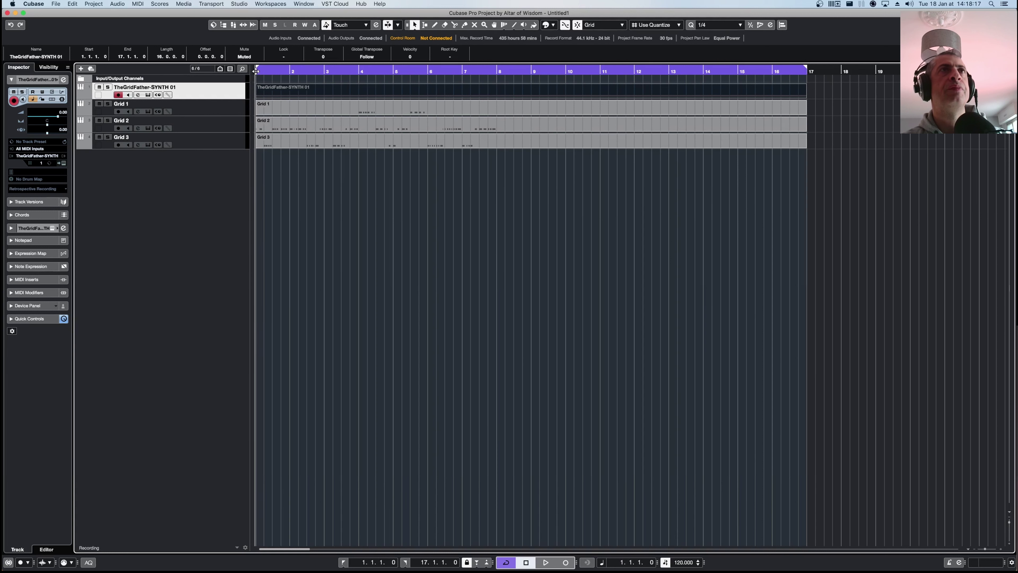
pyautogui.press('space')
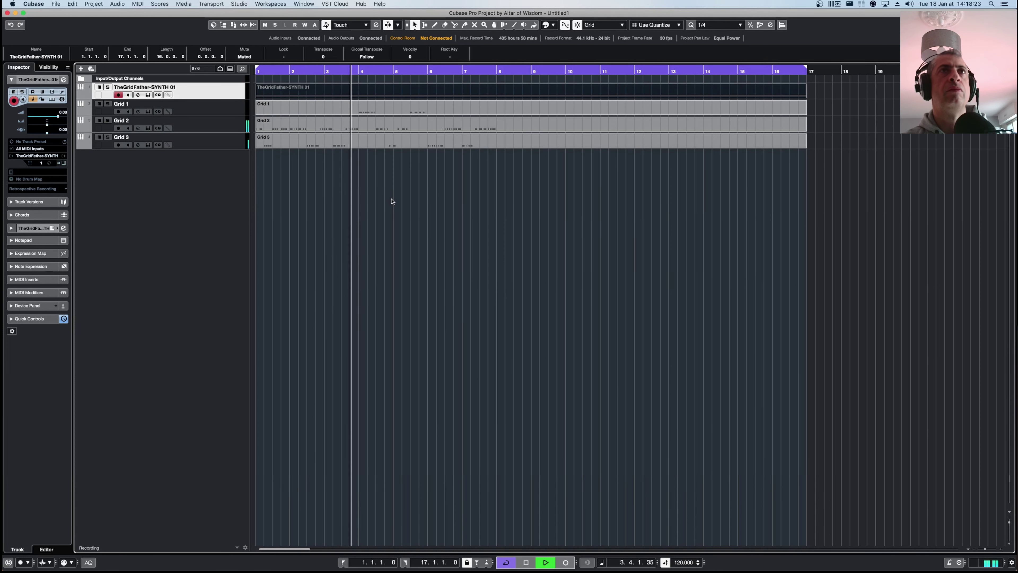
pyautogui.press('space')
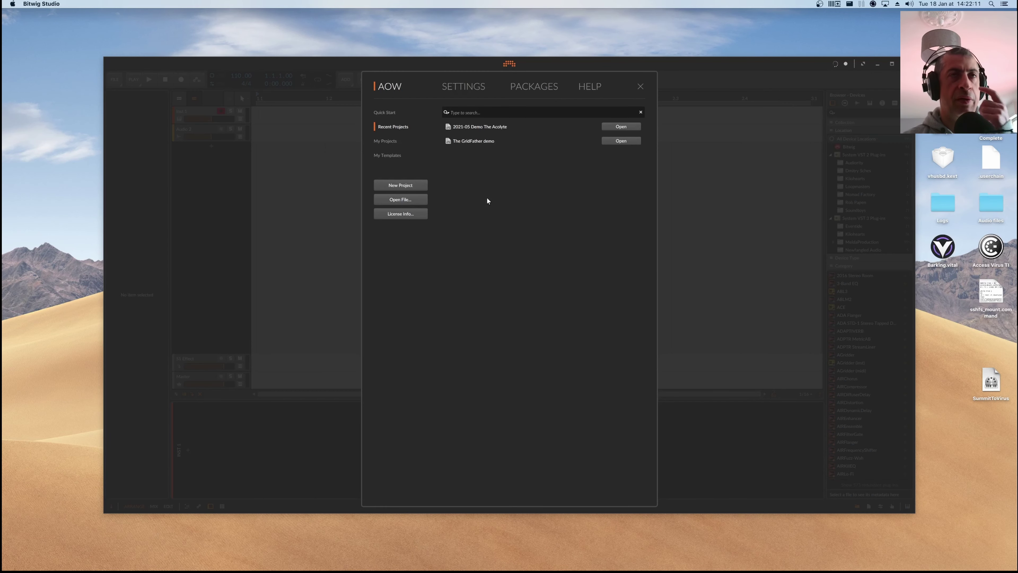
# Create a new project and delete its Audio 2 track.
pyautogui.click(401, 185)
pyautogui.click(196, 129)
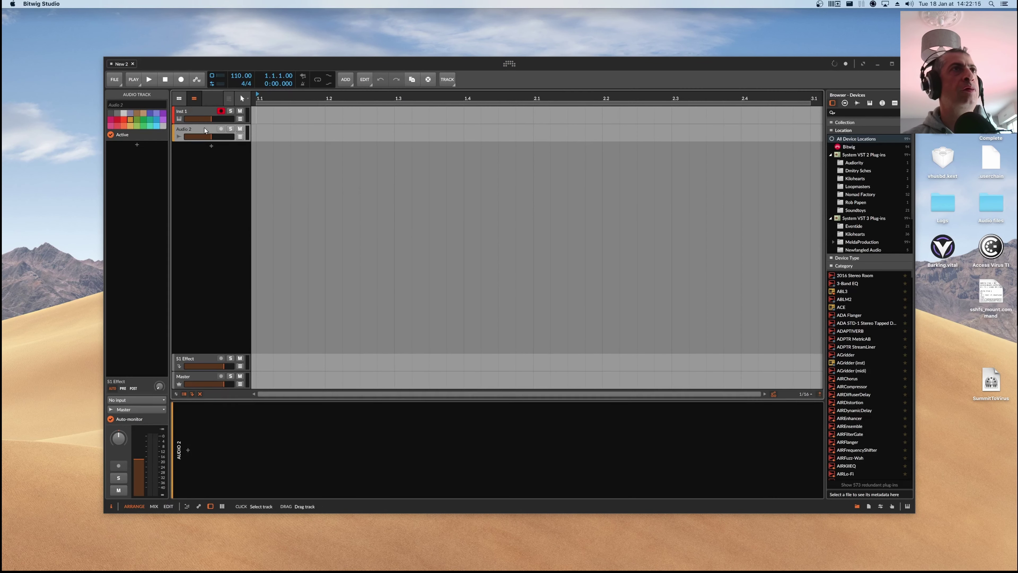
pyautogui.press('Delete')
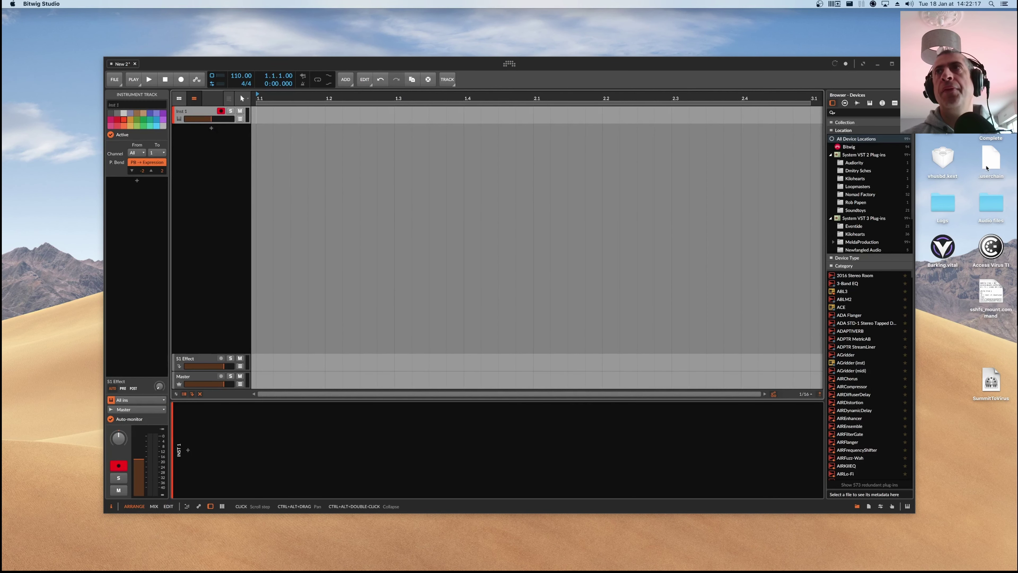
# Load the TheGridFather-MFX plug-in onto the Inst 1 track and close its plug-in window.
pyautogui.moveTo(176, 114); pyautogui.dragTo(186, 114)
pyautogui.click(185, 114)
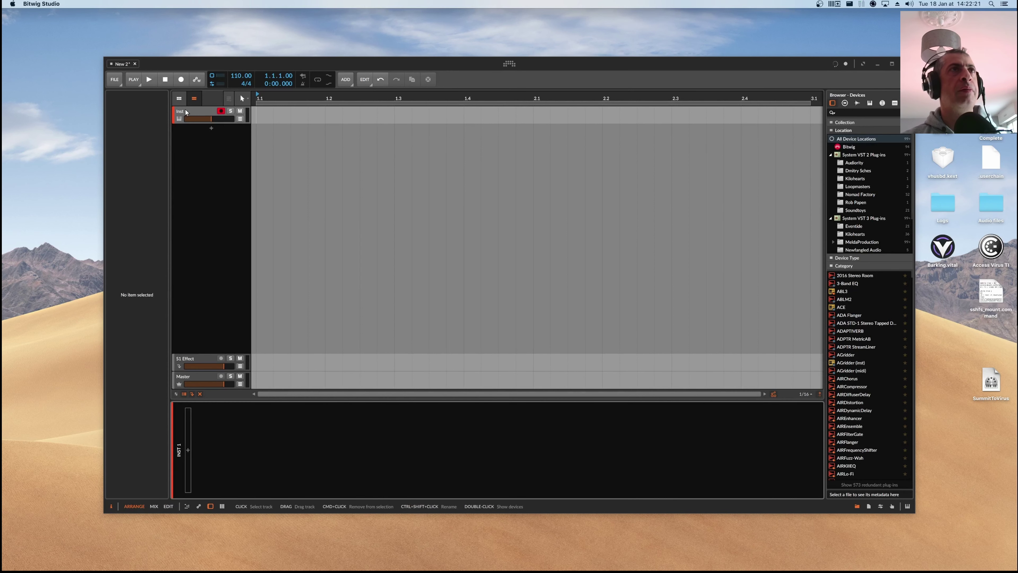
pyautogui.click(869, 111)
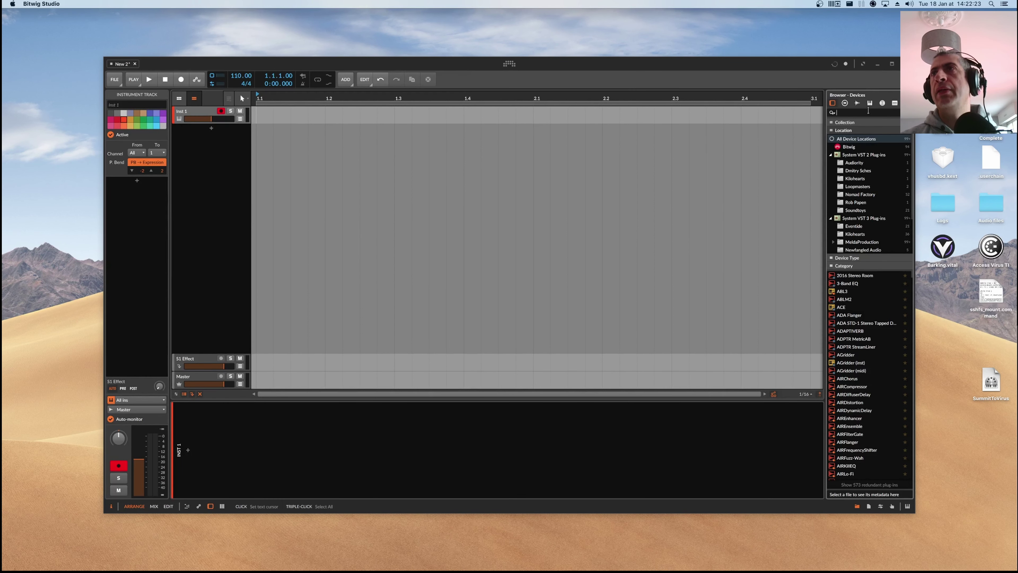
pyautogui.write('theg')
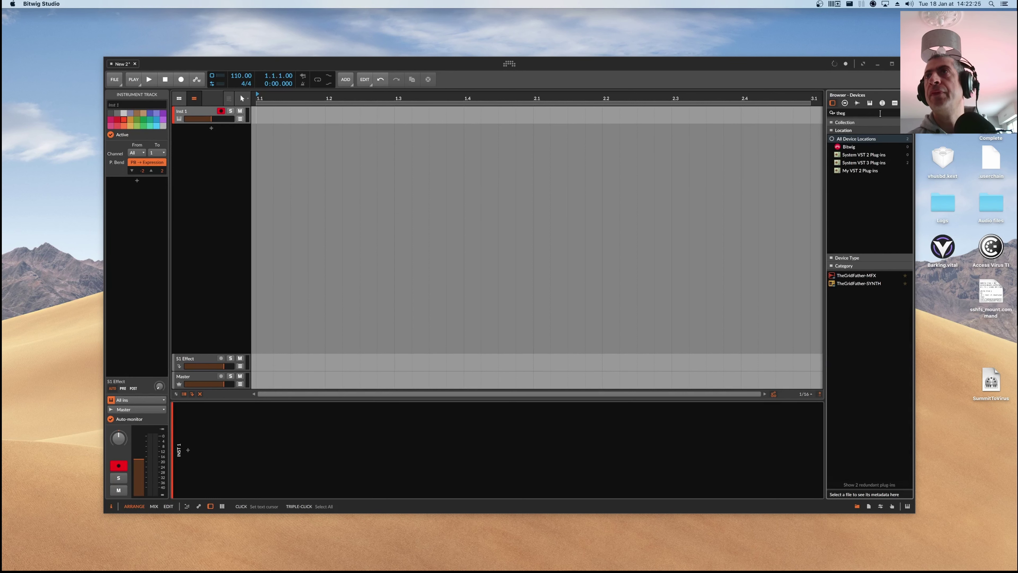
pyautogui.moveTo(857, 275); pyautogui.dragTo(187, 462)
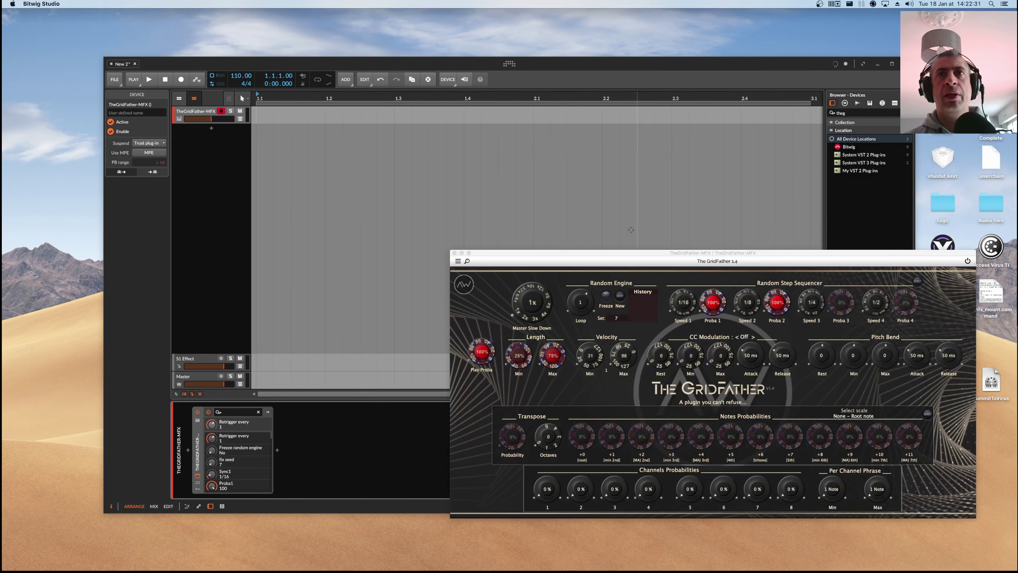
pyautogui.moveTo(454, 256); pyautogui.dragTo(274, 160)
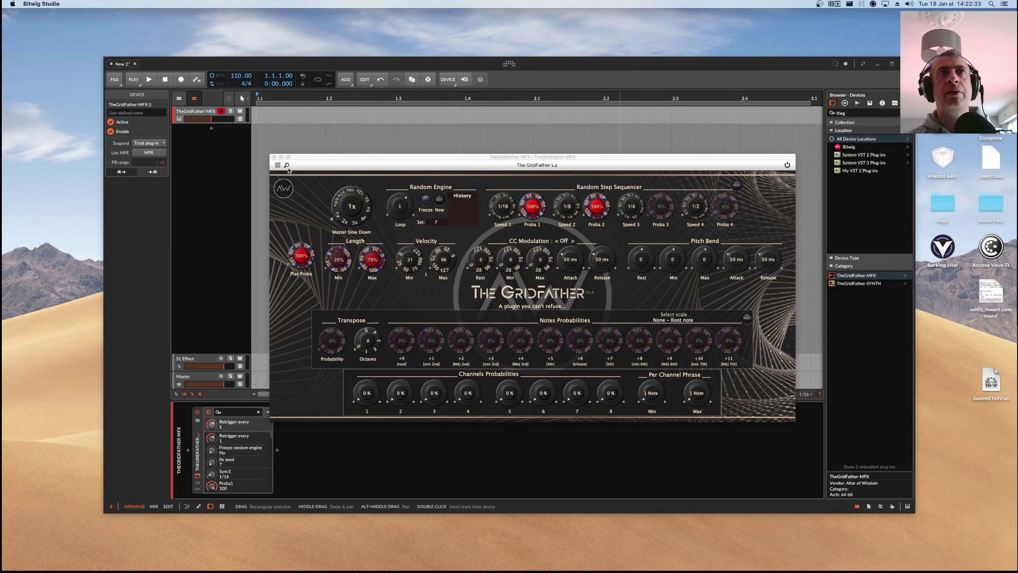
pyautogui.click(274, 158)
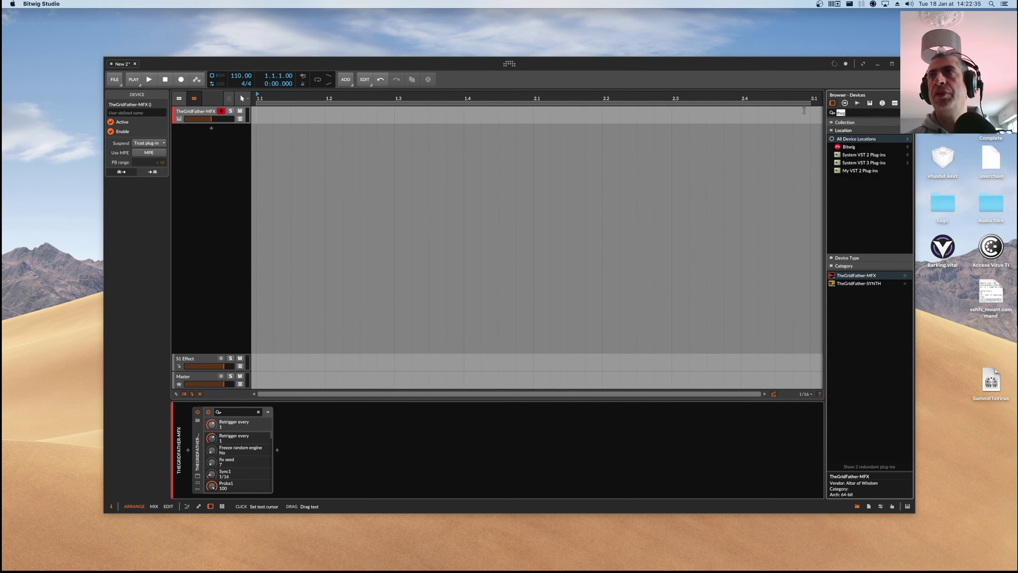
# Find the HW Instrument device and insert it after TheGridFather-MFX in the device chain.
pyautogui.press('BackSpace')
pyautogui.press('BackSpace')
pyautogui.press('BackSpace')
pyautogui.press('BackSpace')
pyautogui.write('l')
pyautogui.press('BackSpace')
pyautogui.write('hw')
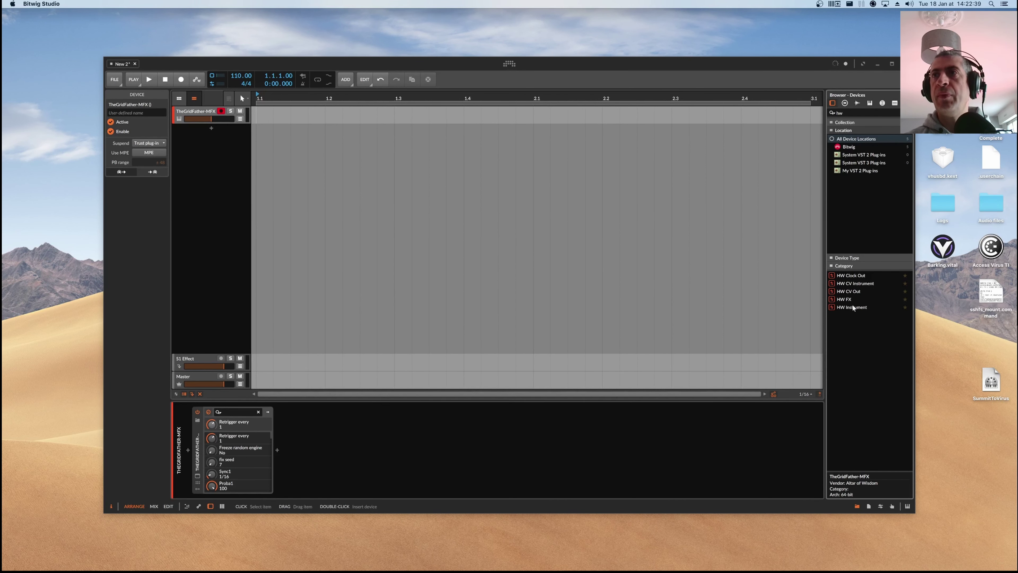
pyautogui.moveTo(853, 308); pyautogui.dragTo(278, 456)
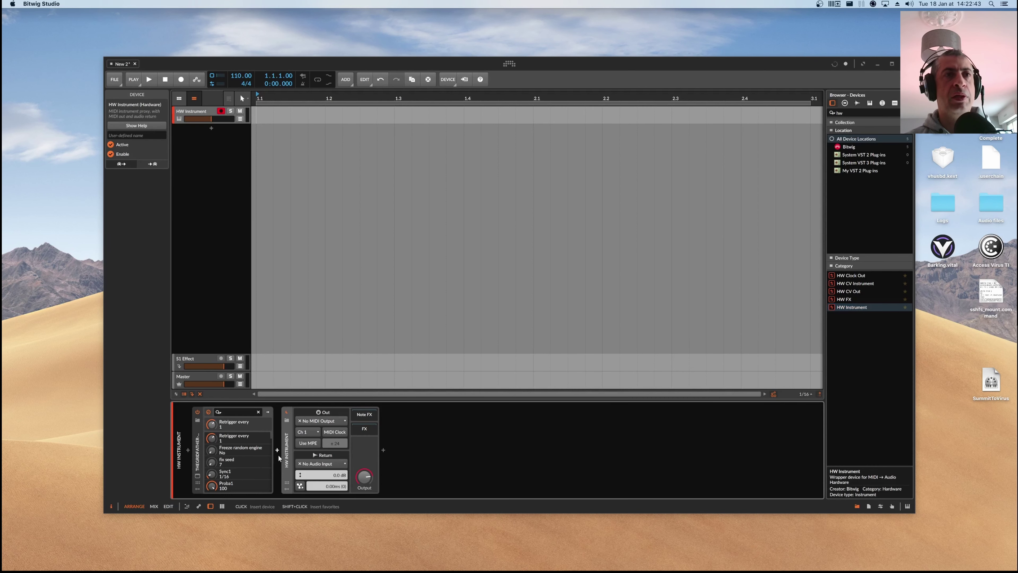
# Route the HW Instrument's MIDI output to IAC Bus Bus 1 with the channel set to Keep Ch.
pyautogui.click(321, 421)
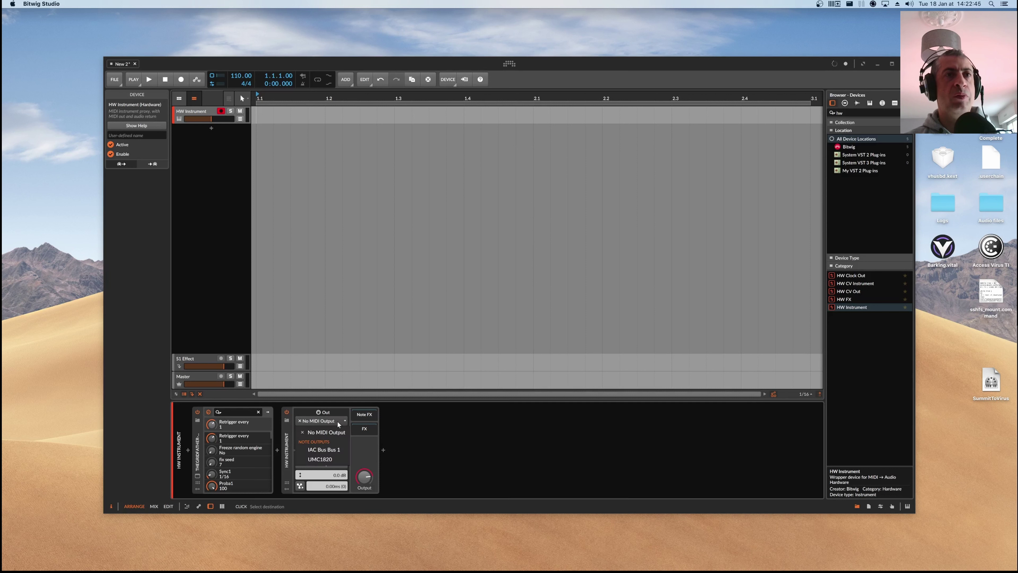
pyautogui.click(321, 450)
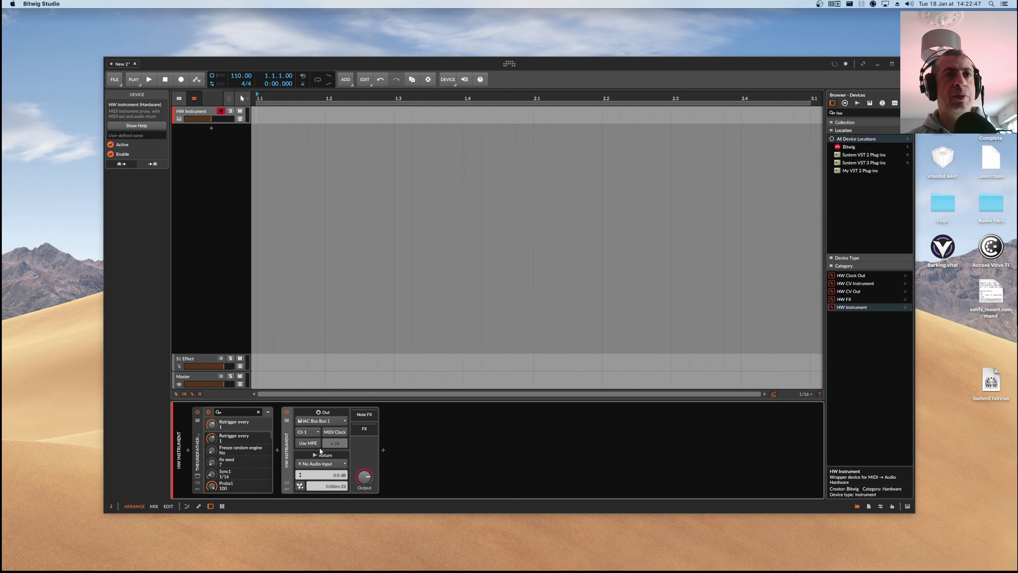
pyautogui.click(317, 432)
pyautogui.click(308, 292)
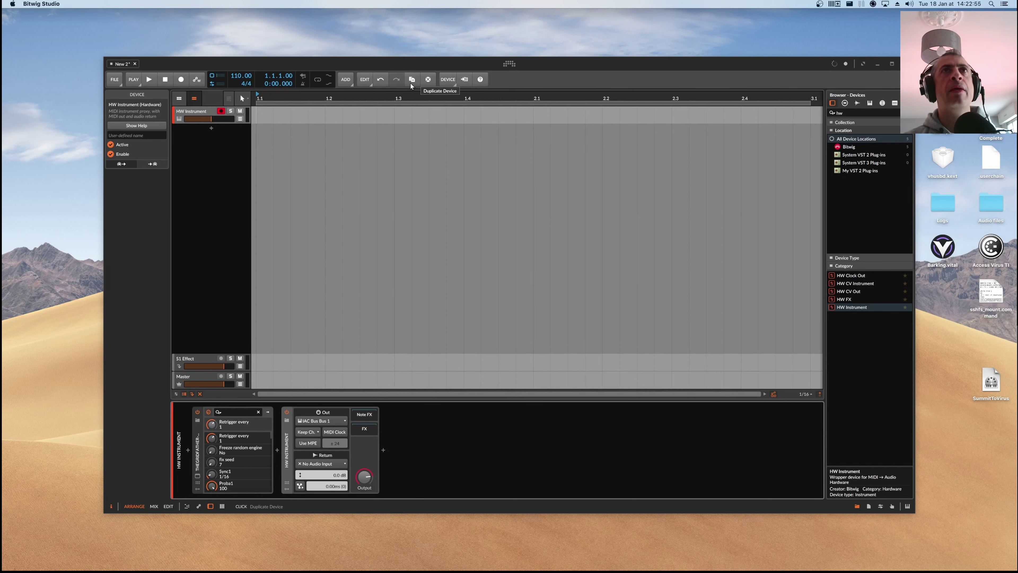
# Create a clip at bar 1 on the HW Instrument track and extend it to eight bars.
pyautogui.moveTo(377, 97); pyautogui.dragTo(377, 34)
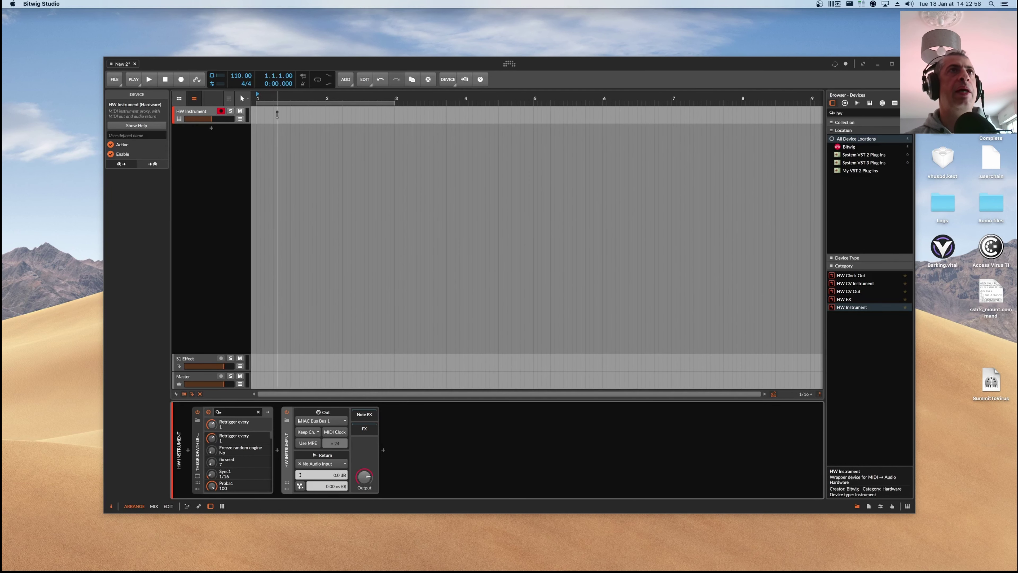
pyautogui.doubleClick(259, 118)
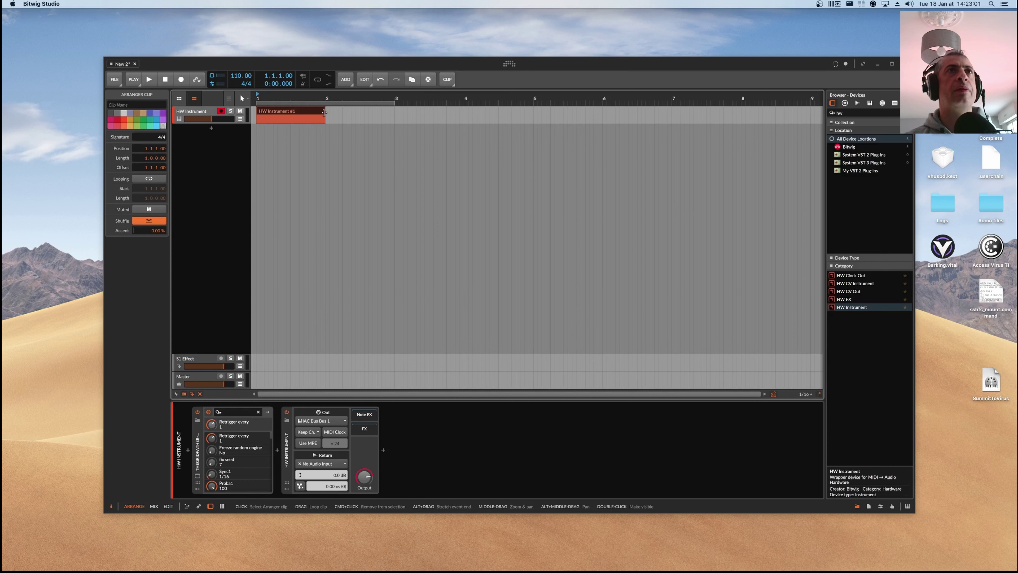
pyautogui.moveTo(324, 112); pyautogui.dragTo(810, 119)
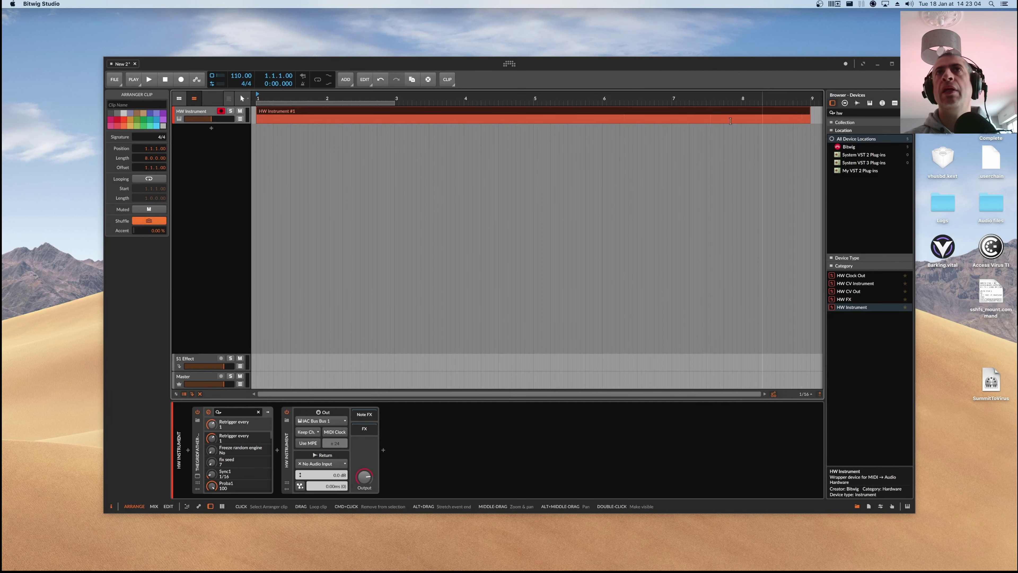
# Draw a G2 note spanning all eight bars of the clip and set the arranger loop region to eight bars.
pyautogui.doubleClick(308, 112)
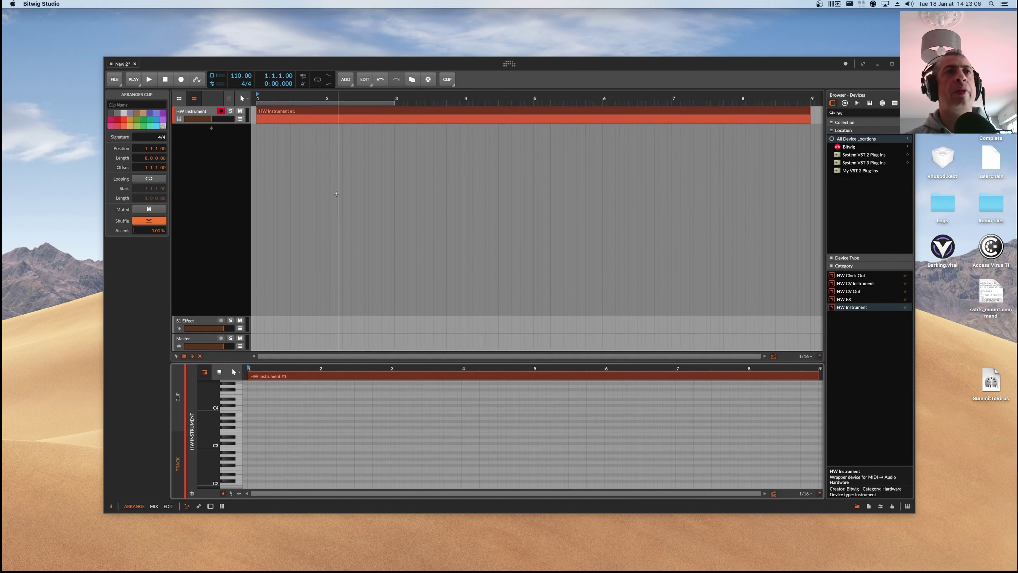
pyautogui.click(252, 463)
pyautogui.doubleClick(253, 462)
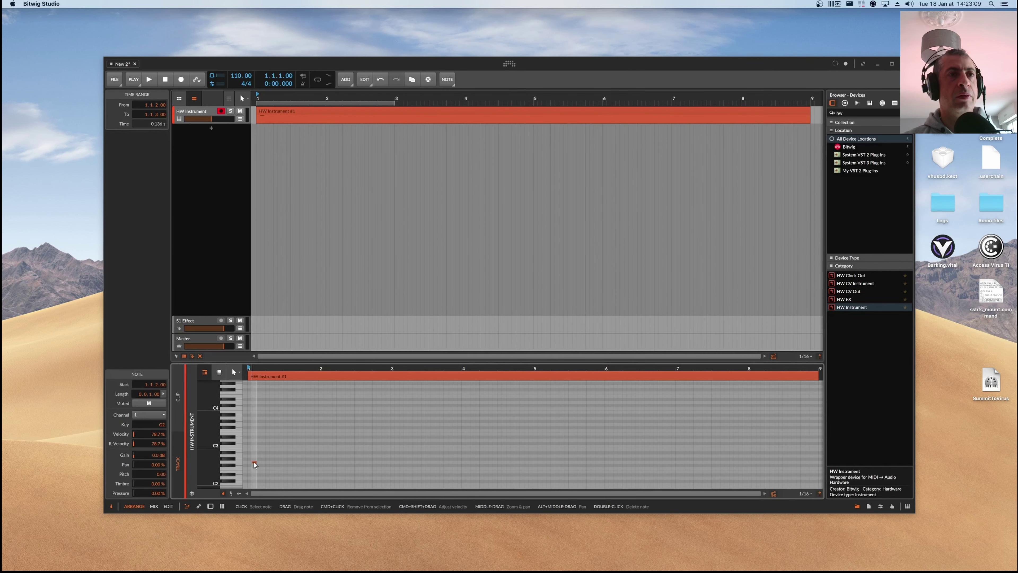
pyautogui.moveTo(258, 462); pyautogui.dragTo(818, 454)
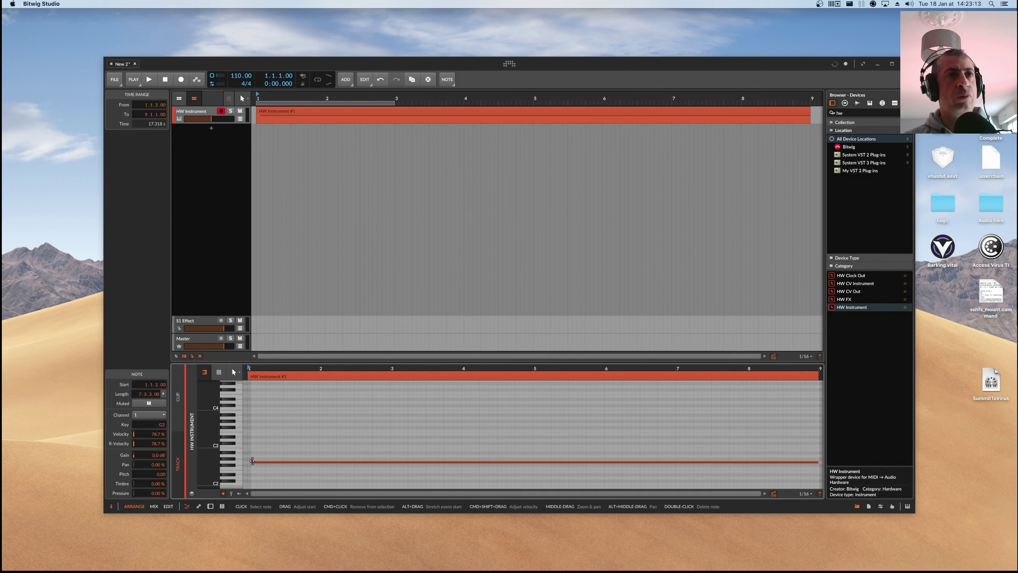
pyautogui.moveTo(248, 462); pyautogui.dragTo(244, 462)
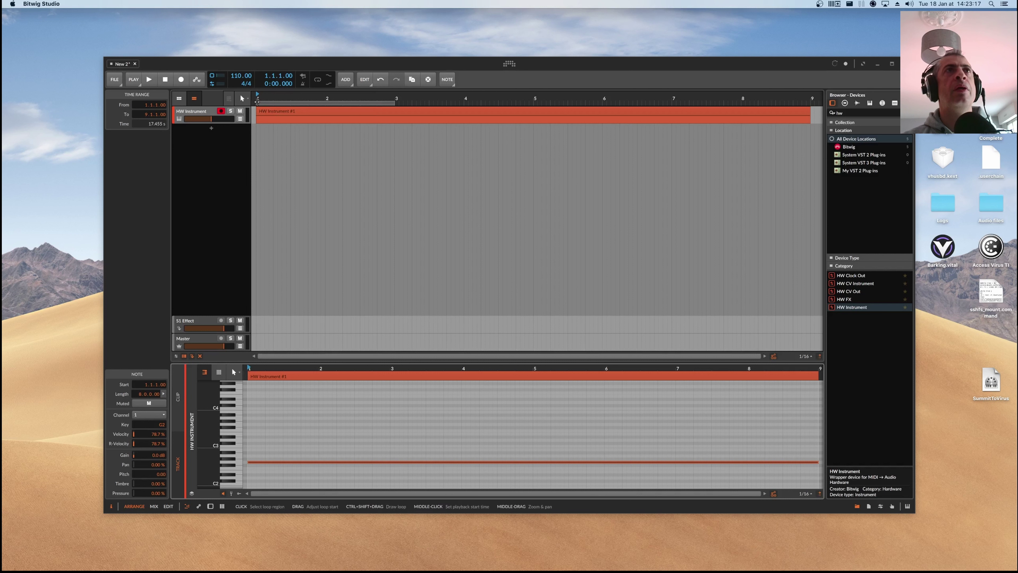
pyautogui.moveTo(393, 105); pyautogui.dragTo(811, 114)
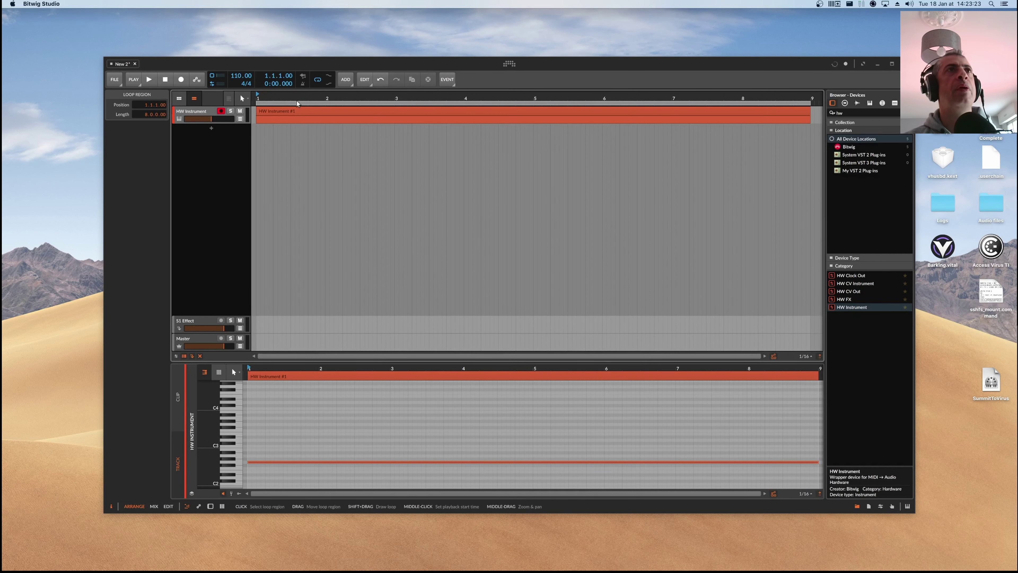
# Add an instrument track below the HW Instrument track with the Serum plug-in.
pyautogui.click(211, 128)
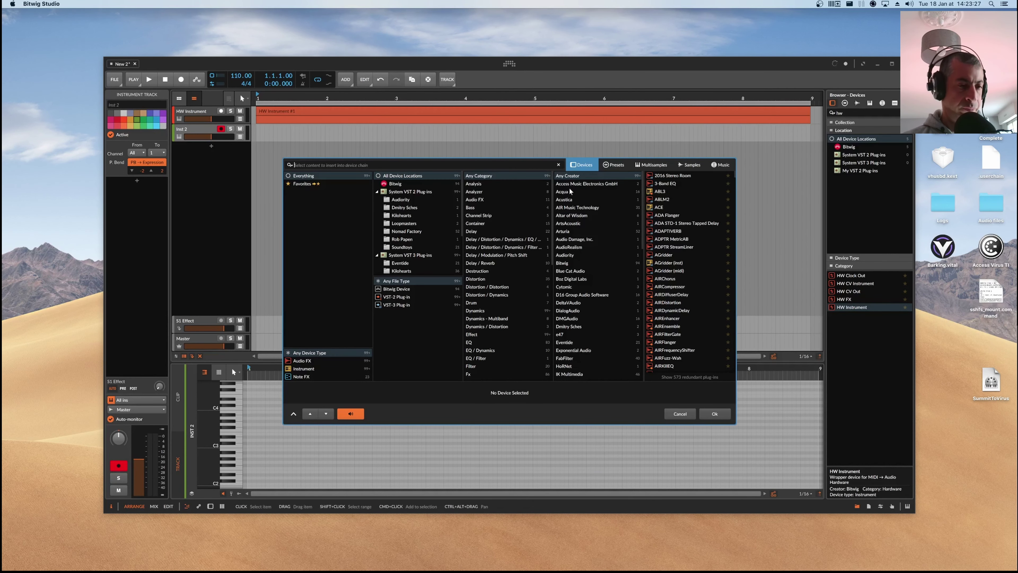
pyautogui.write('ser')
pyautogui.click(669, 176)
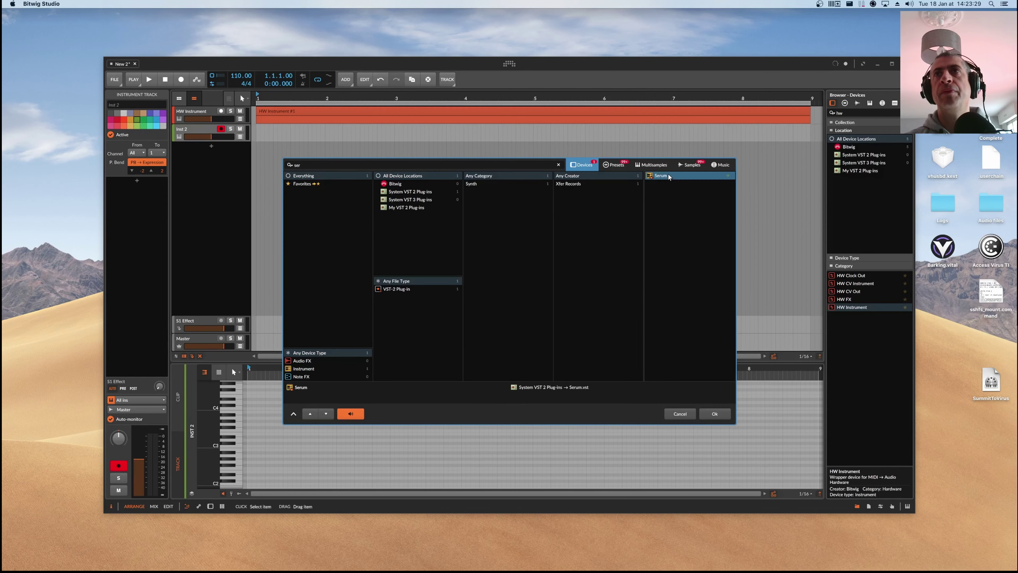
pyautogui.doubleClick(669, 176)
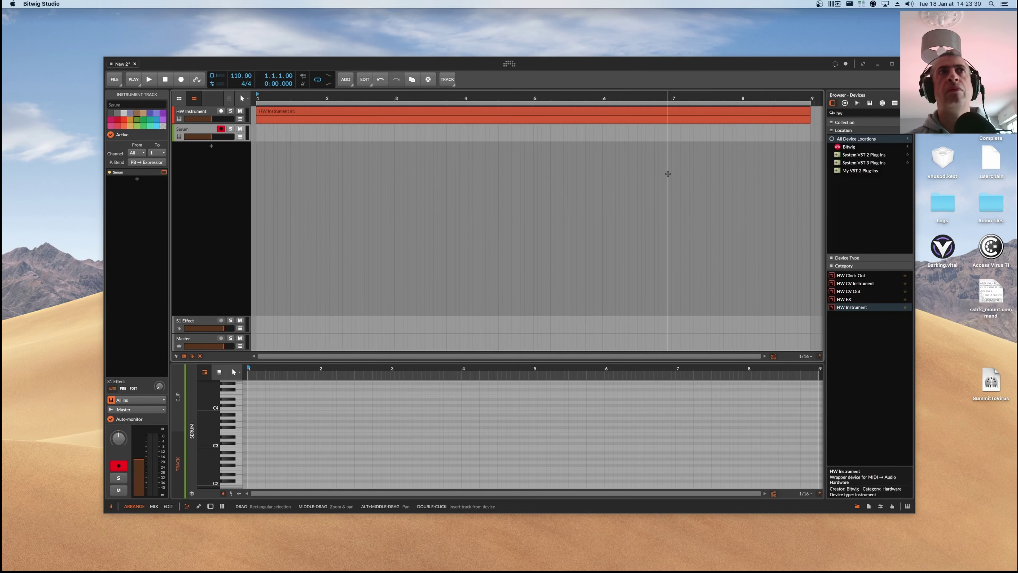
# Add another instrument track below Serum with the Spire-1.5 plug-in.
pyautogui.doubleClick(212, 148)
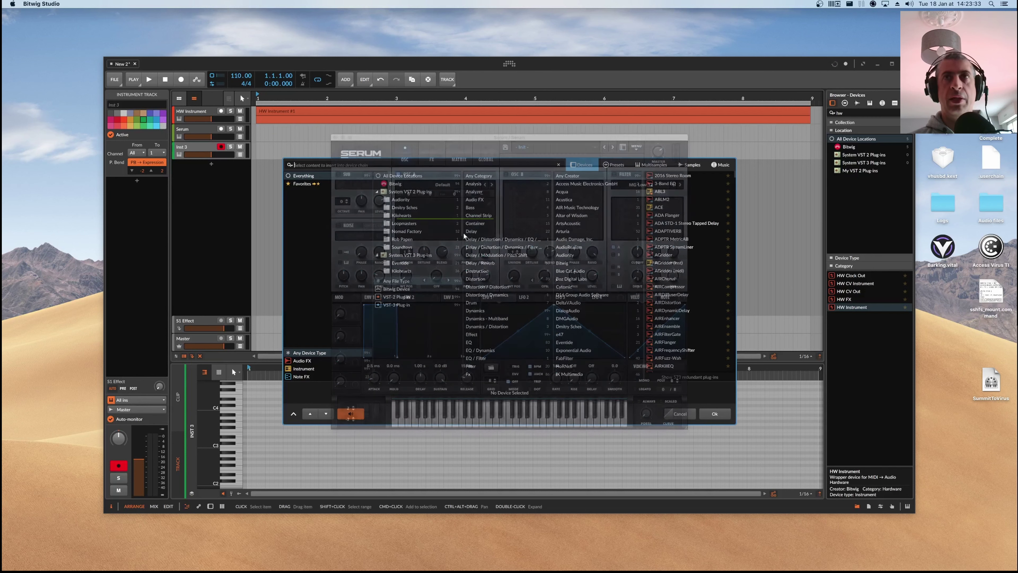
pyautogui.write('spire')
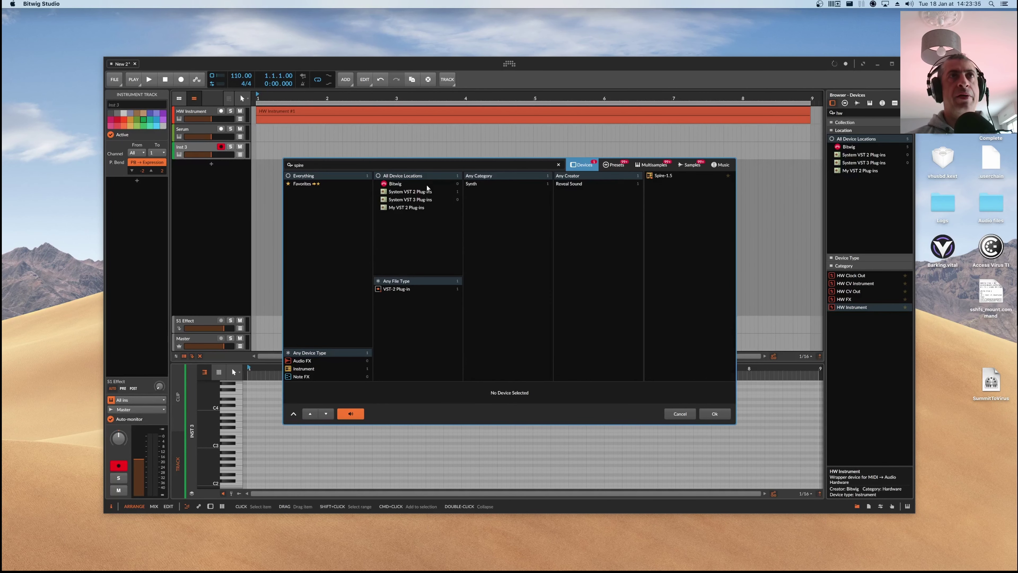
pyautogui.doubleClick(686, 179)
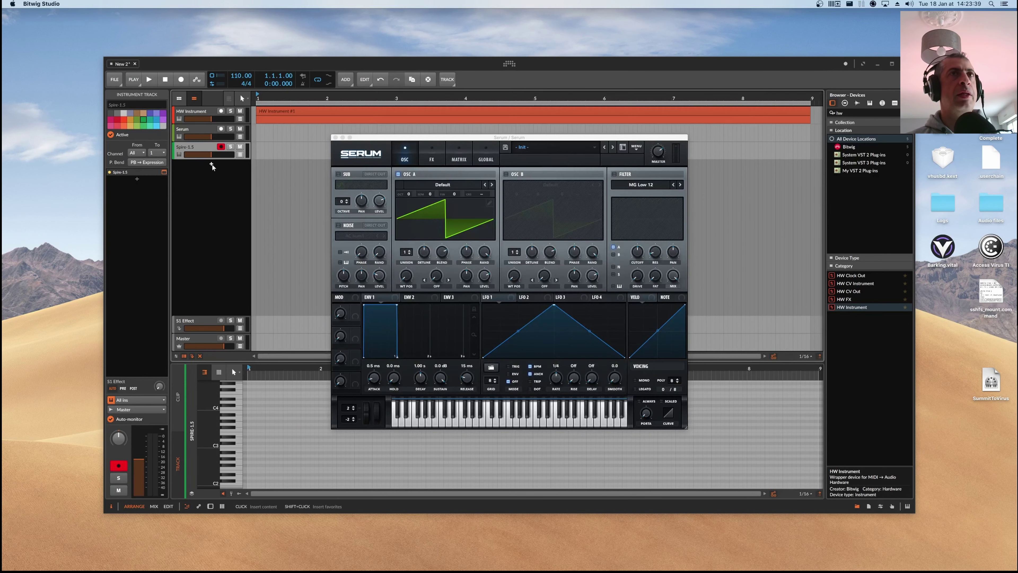
# Add a further instrument track below Spire-1.5 with the Vital plug-in.
pyautogui.doubleClick(190, 202)
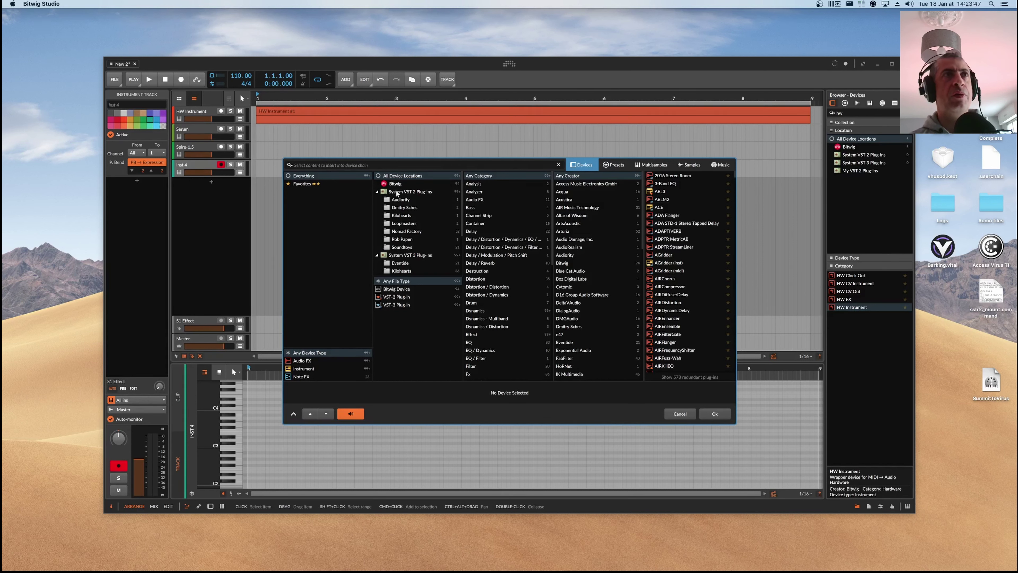
pyautogui.write('vit')
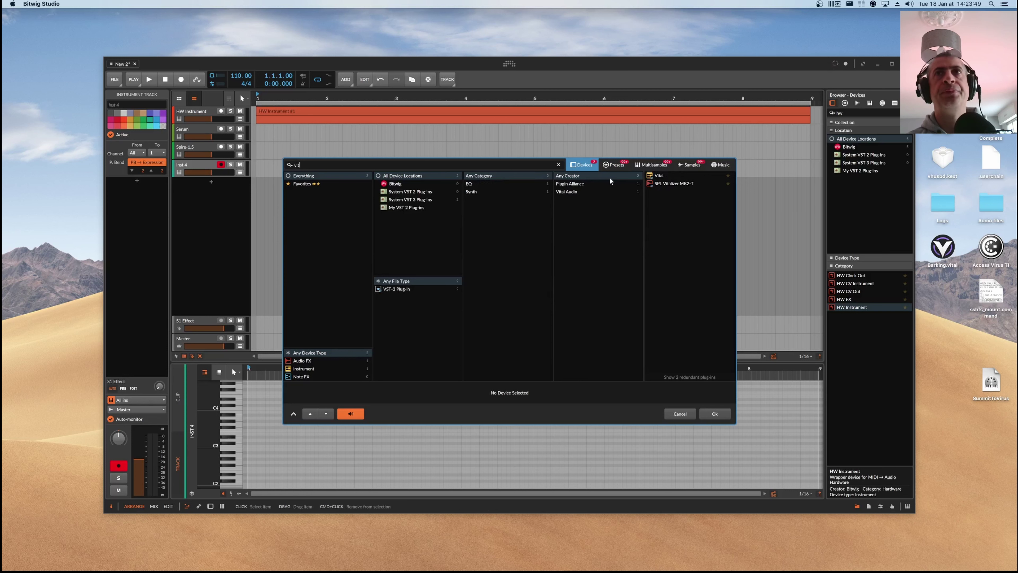
pyautogui.doubleClick(666, 177)
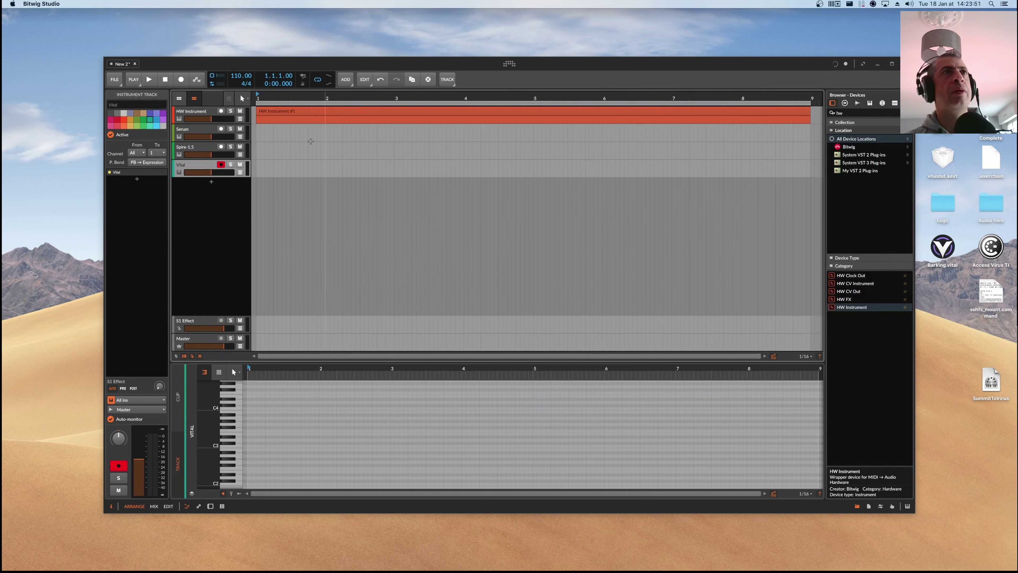
# Select the Serum track and close the Vital, Spire and Serum plug-in windows.
pyautogui.click(185, 131)
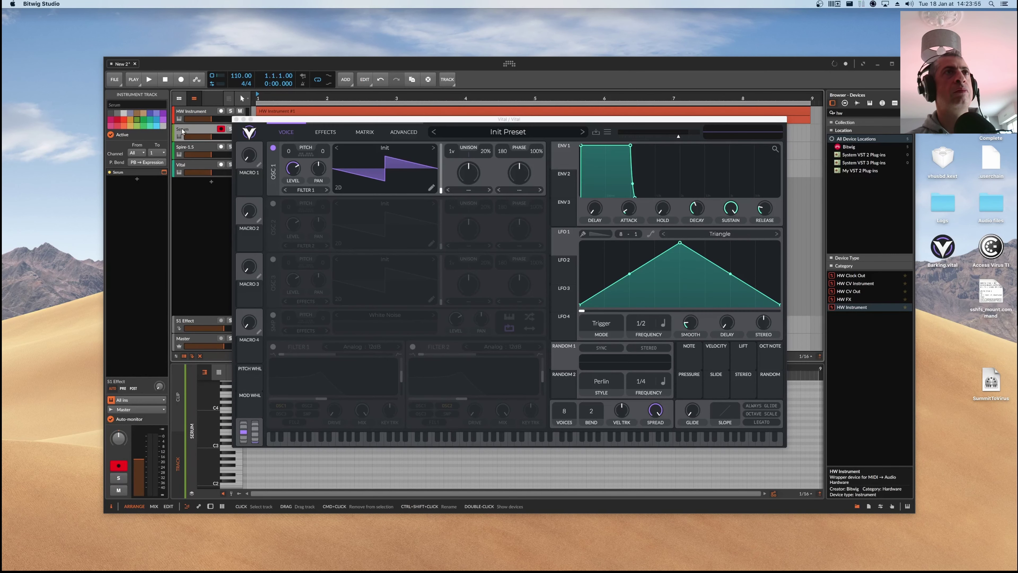
pyautogui.click(236, 119)
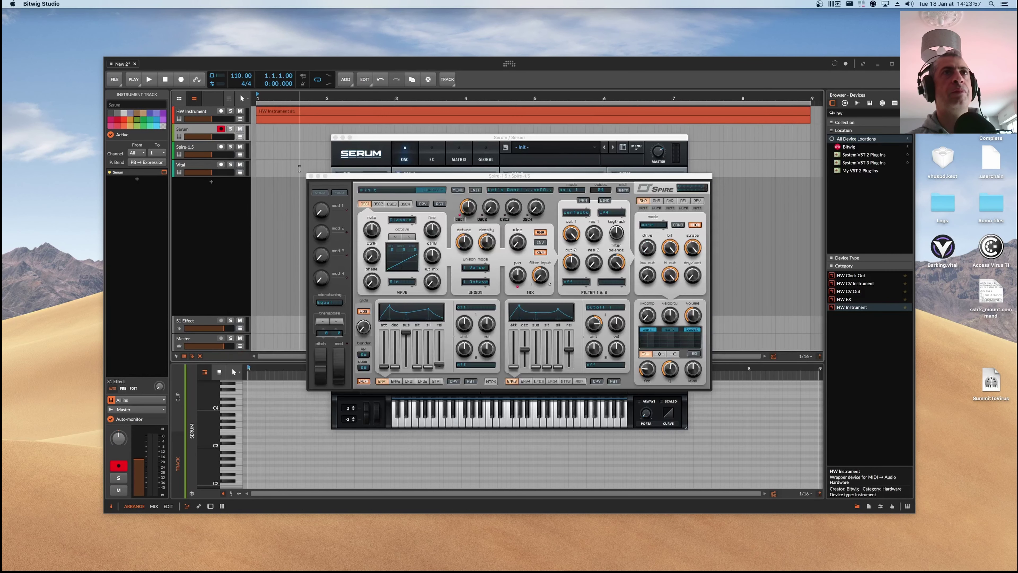
pyautogui.click(311, 176)
pyautogui.click(335, 137)
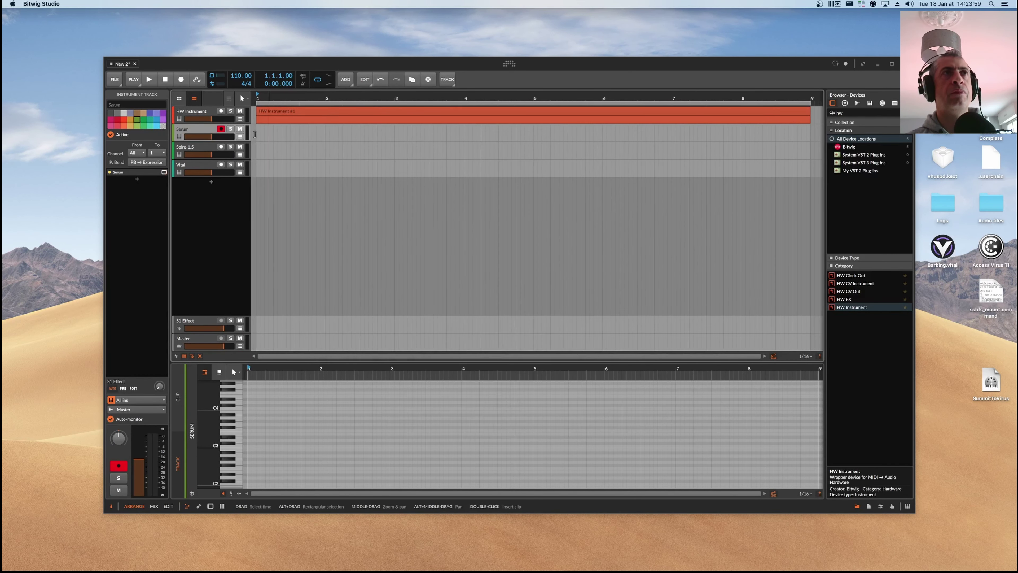
# Rename the Serum track as Grid 1.
pyautogui.rightClick(184, 134)
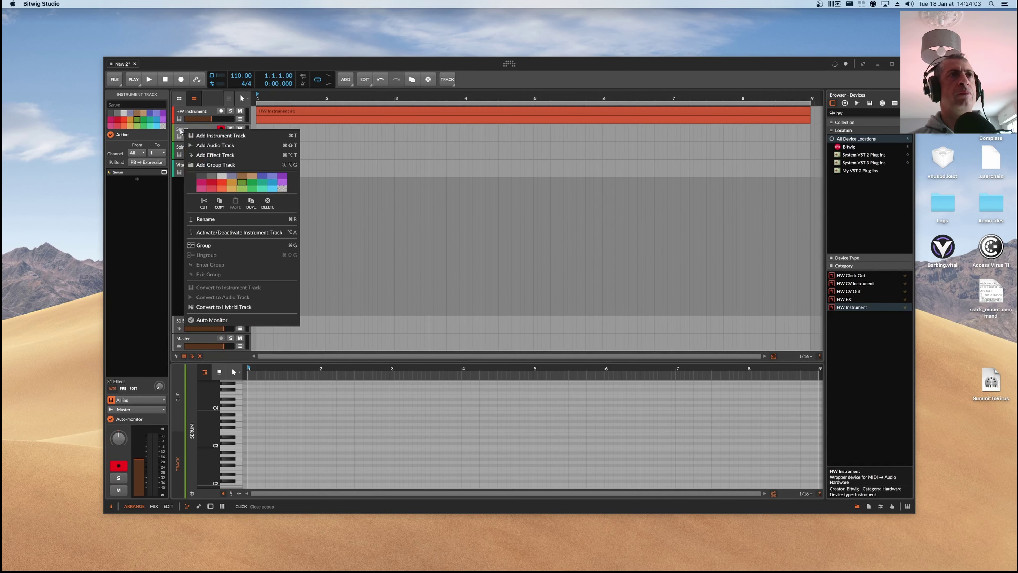
pyautogui.click(245, 220)
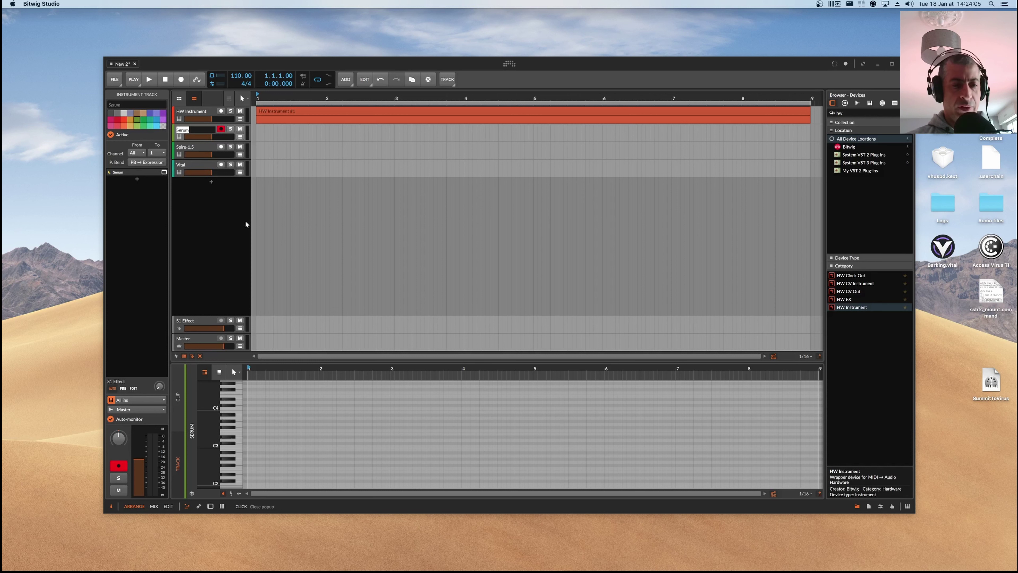
pyautogui.write('Grid 1')
pyautogui.press('Return')
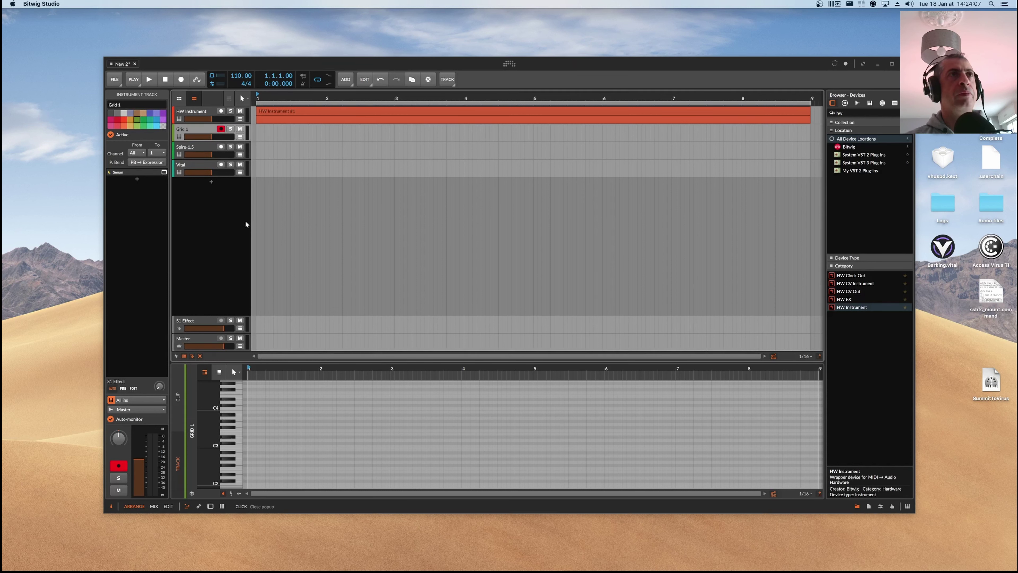
# Rename the Spire-1.5 track as GRid 2.
pyautogui.press('Down')
pyautogui.press('super+r')
pyautogui.write('GR')
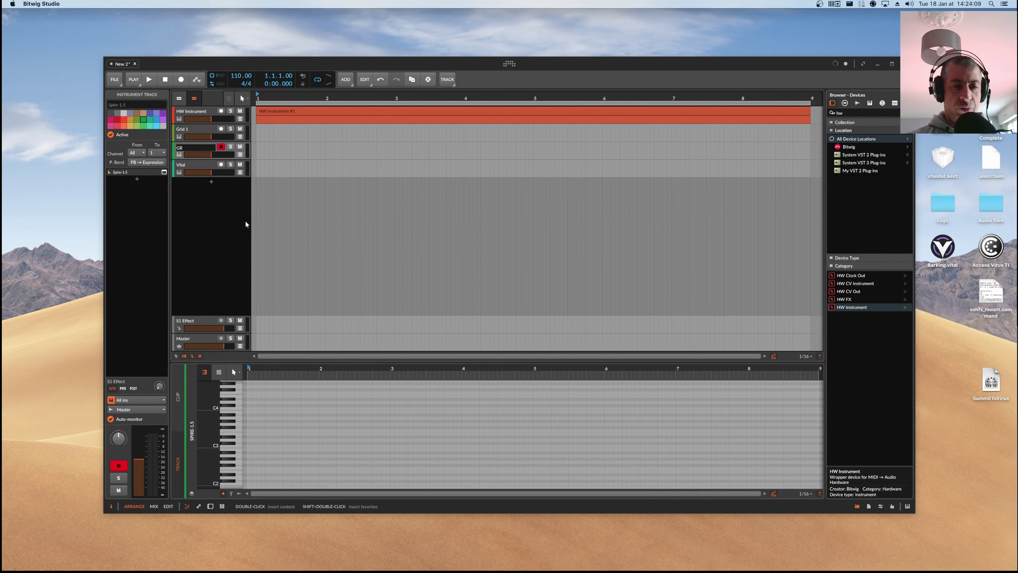
pyautogui.write('id 2')
pyautogui.press('Return')
# Rename the Vital track as Grid 3.
pyautogui.press('Down')
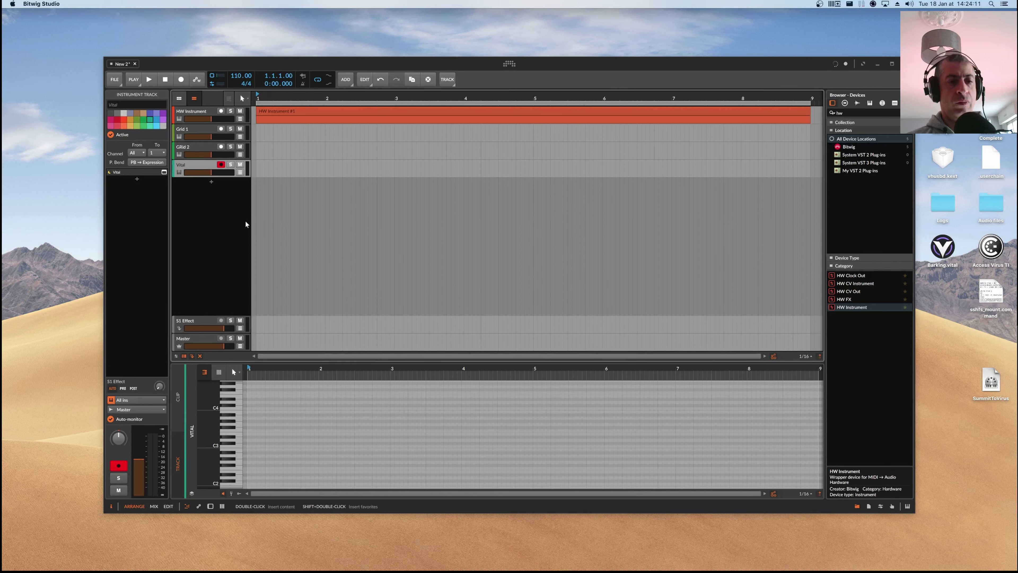
pyautogui.press('super+r')
pyautogui.write('Grid')
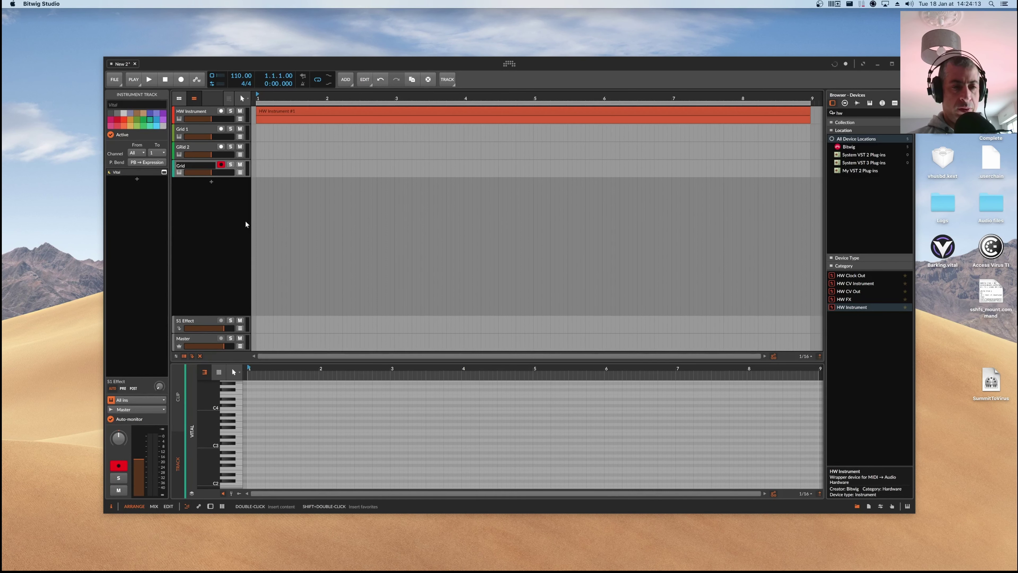
pyautogui.write(' 3')
pyautogui.press('Return')
# Correct the capitalisation of the Spire-1.5 track's name so it reads Grid 2.
pyautogui.press('Up')
pyautogui.press('super+r')
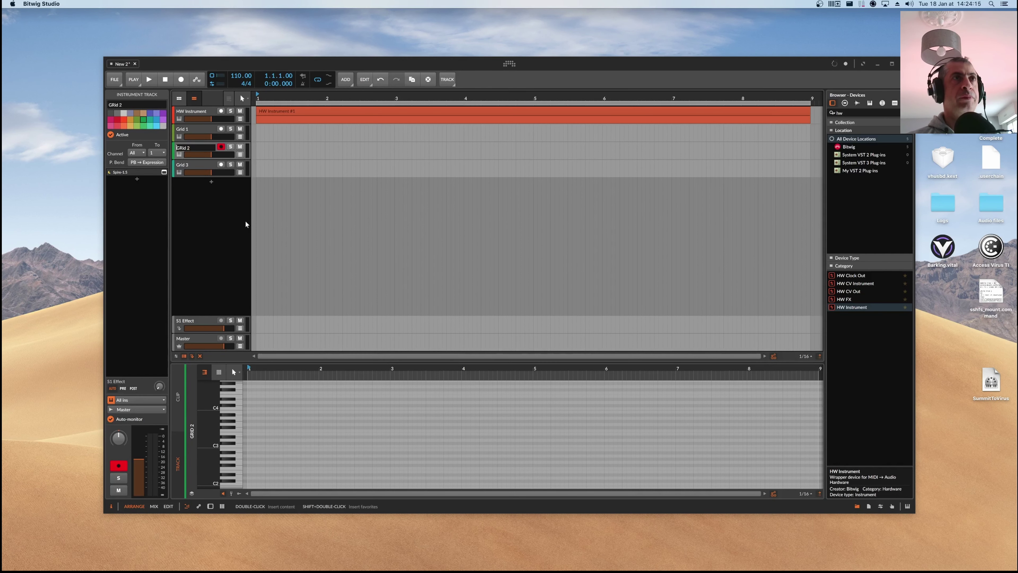
pyautogui.write('Grid 2')
pyautogui.press('Return')
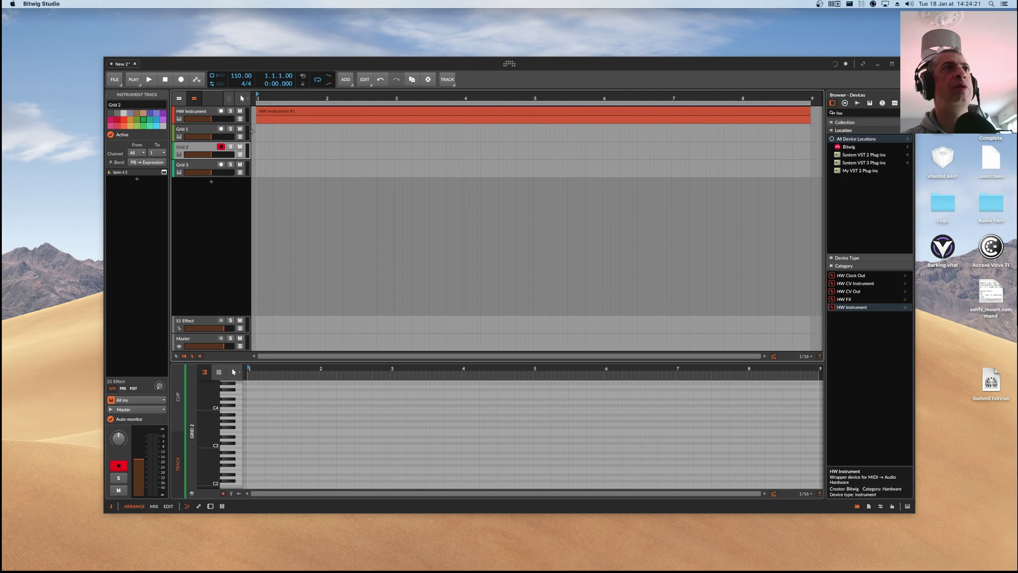
# Select the Grid 1 track and open the controller settings from its note input choices.
pyautogui.keyDown('shift'); pyautogui.click(192, 130); pyautogui.keyUp('shift')
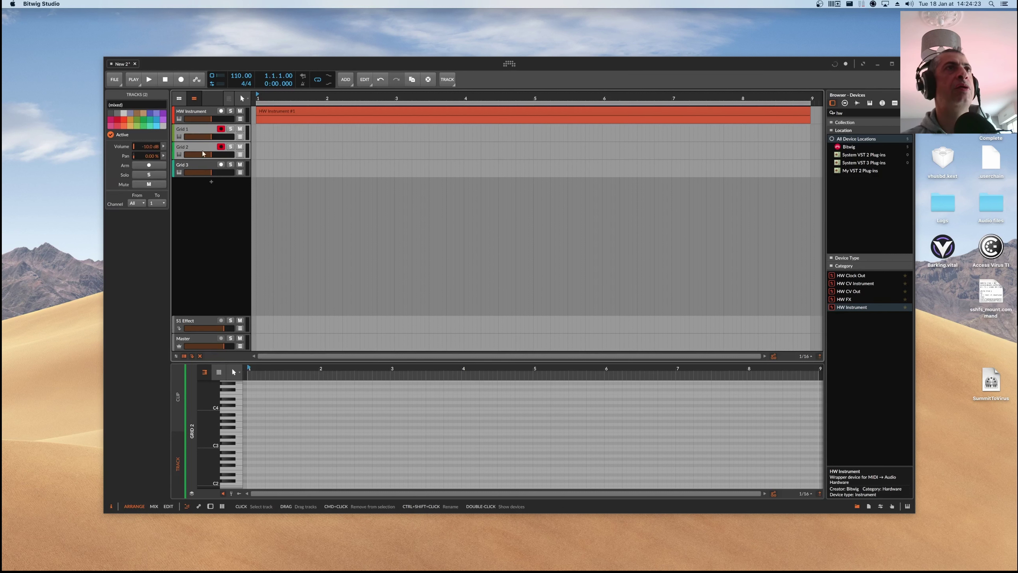
pyautogui.keyDown('shift'); pyautogui.click(204, 164); pyautogui.keyUp('shift')
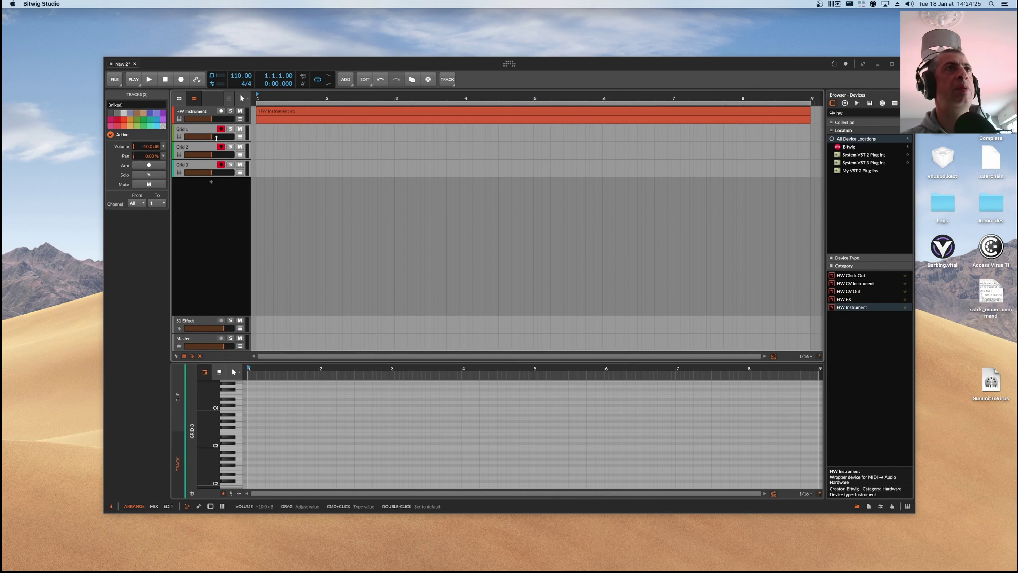
pyautogui.click(200, 132)
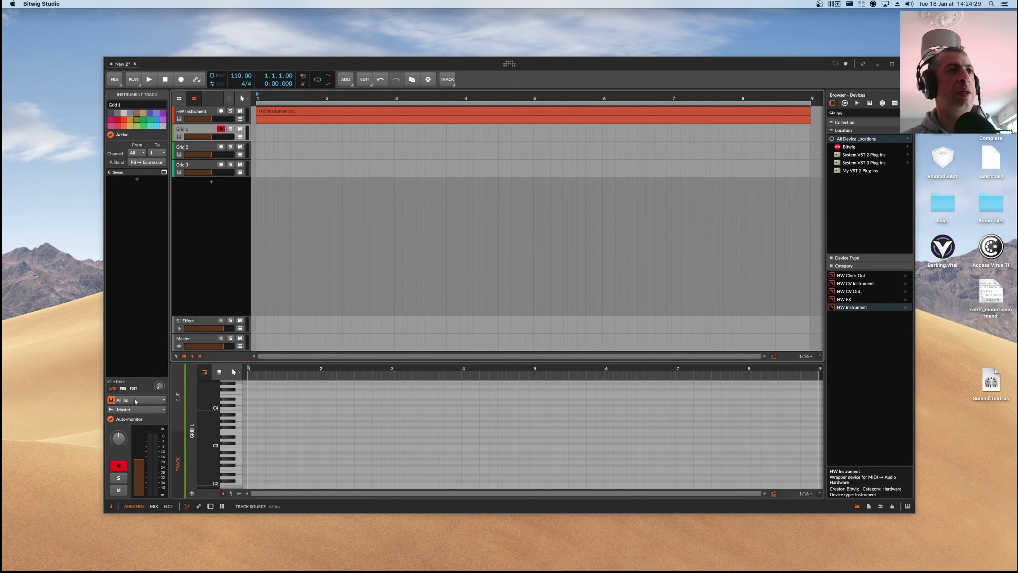
pyautogui.click(151, 400)
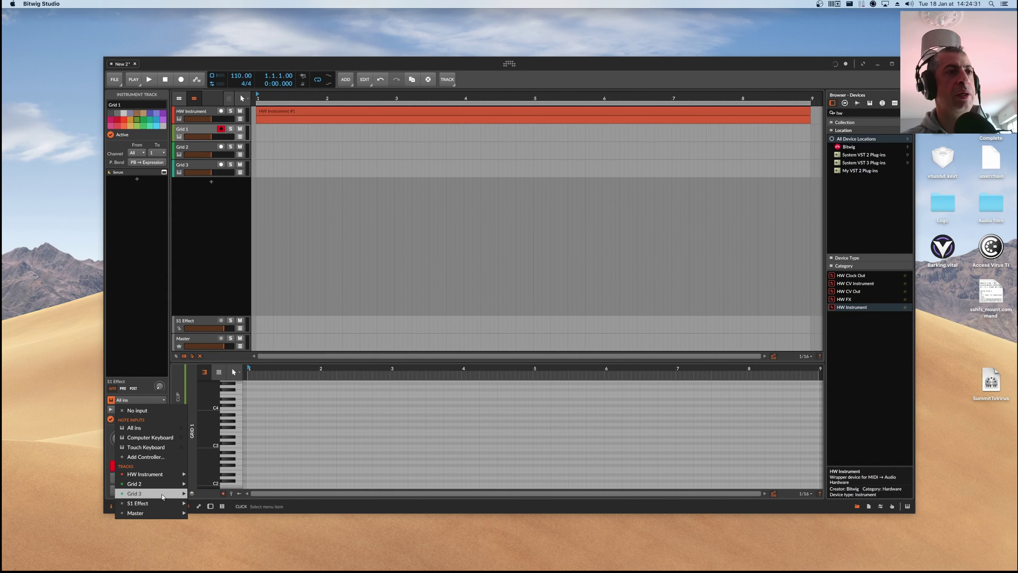
pyautogui.moveTo(160, 513)
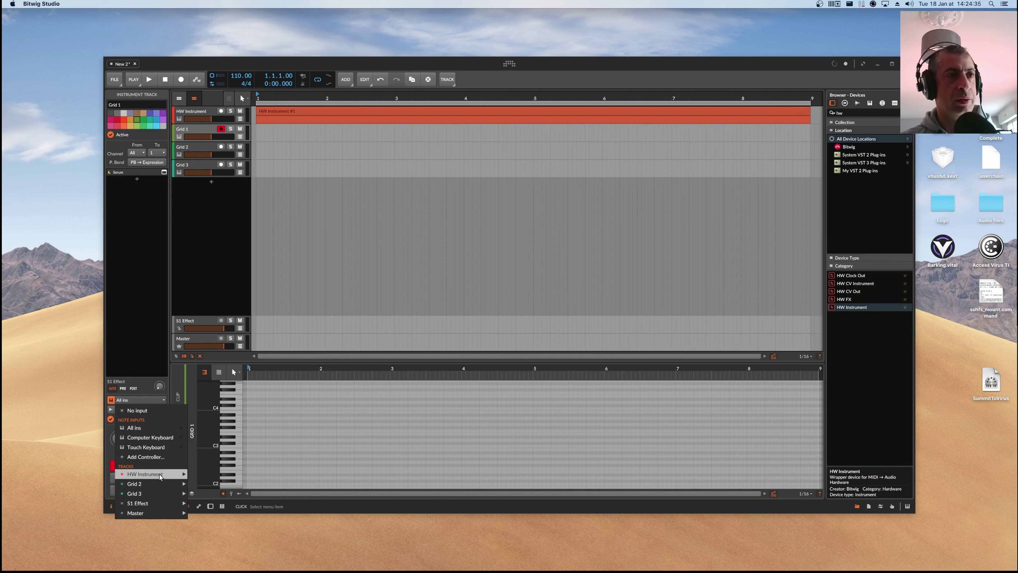
pyautogui.moveTo(160, 474)
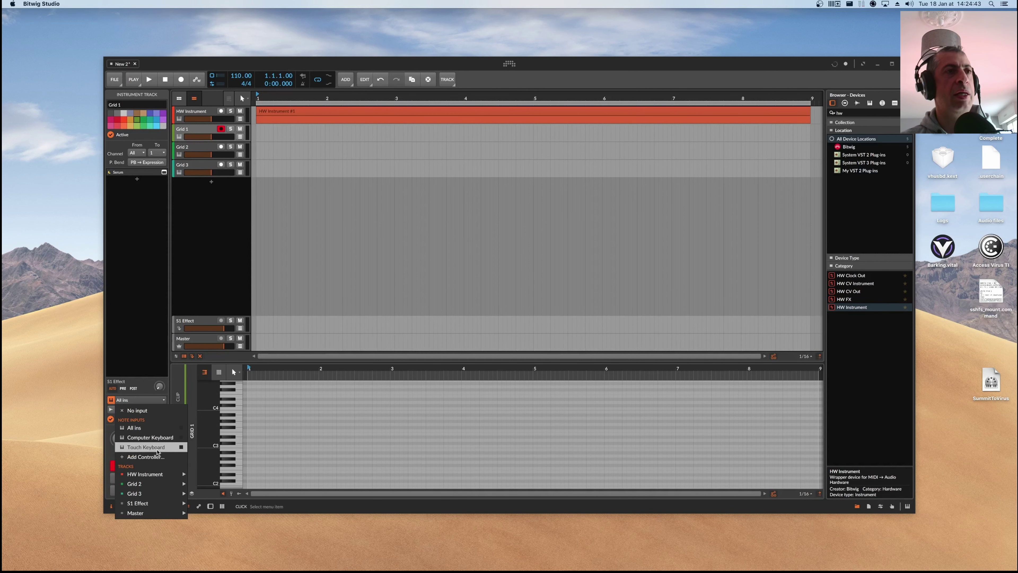
pyautogui.click(140, 457)
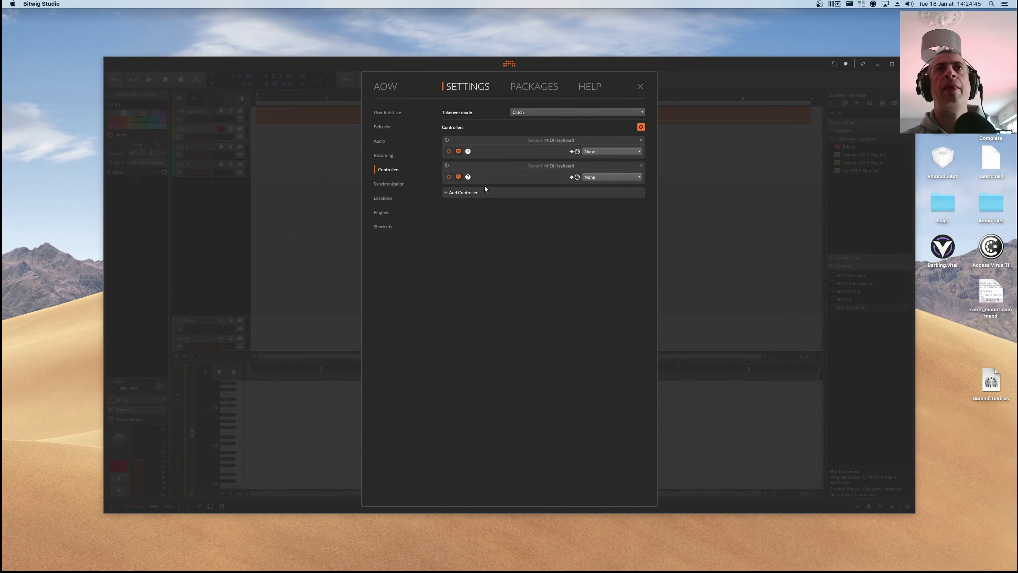
pyautogui.click(446, 193)
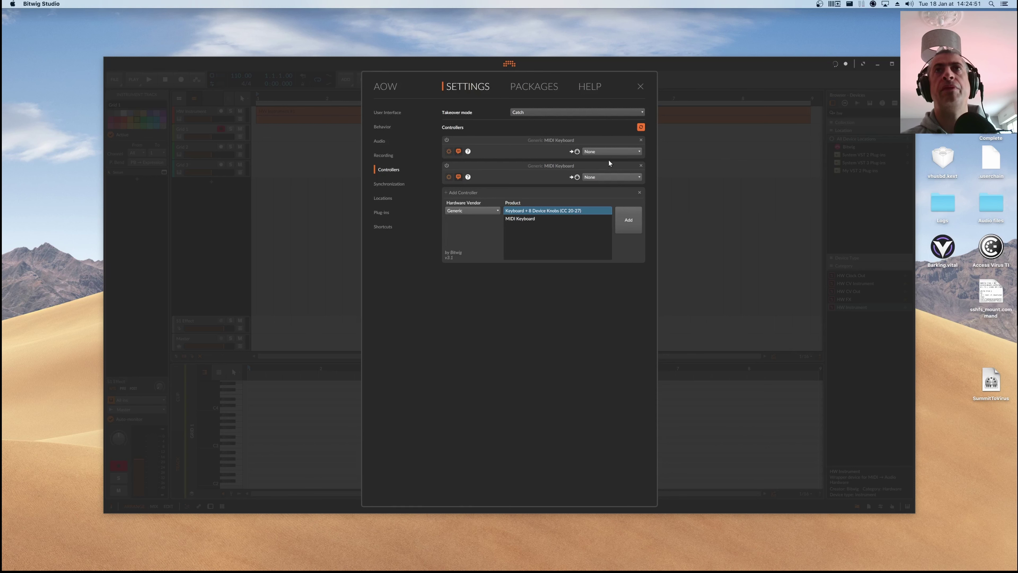
pyautogui.click(611, 152)
pyautogui.click(611, 152)
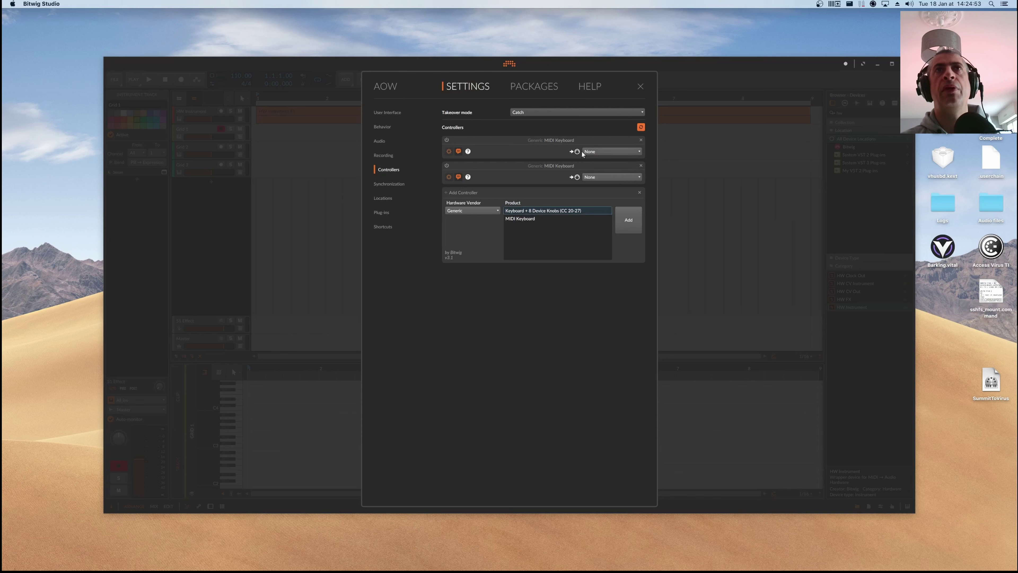
pyautogui.click(640, 192)
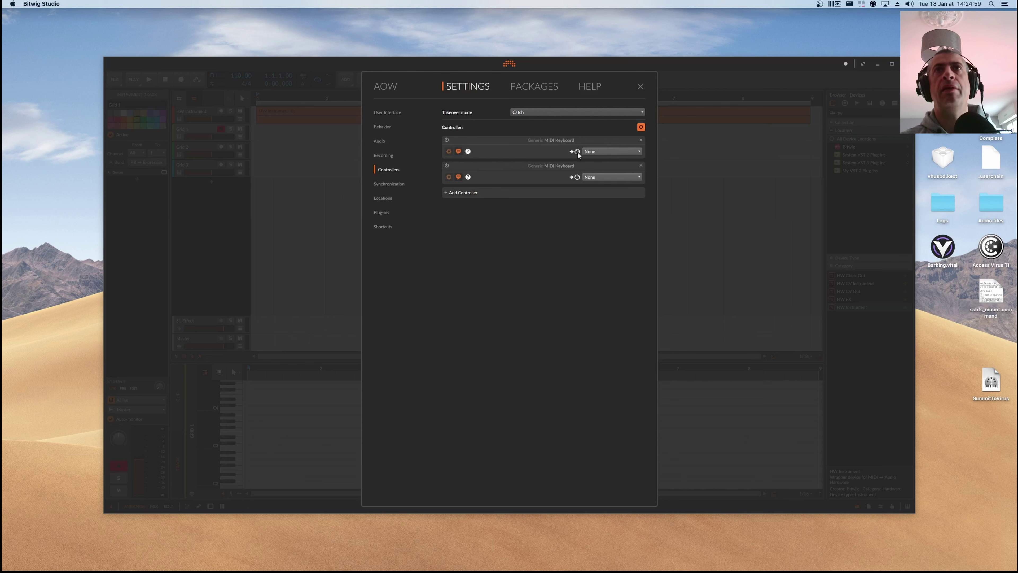
# Set the first generic MIDI Keyboard controller's input to IAC Bus Bus 1 and close the settings.
pyautogui.click(615, 151)
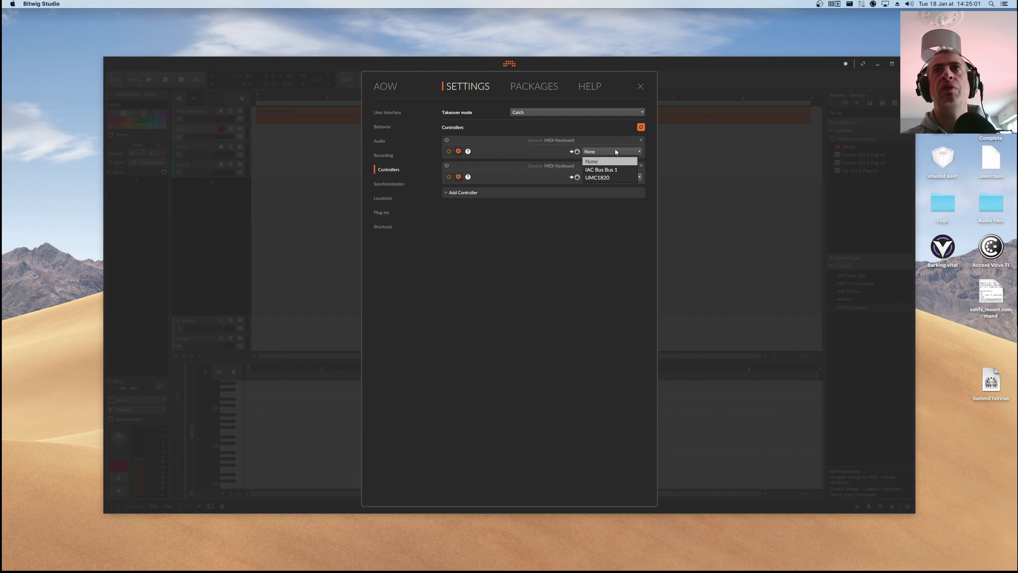
pyautogui.click(599, 170)
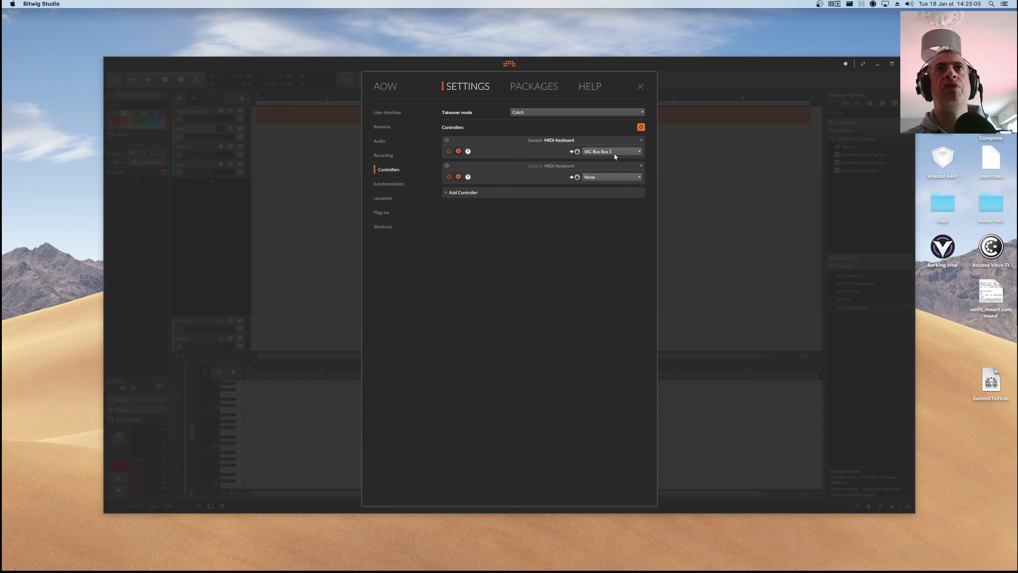
pyautogui.click(639, 87)
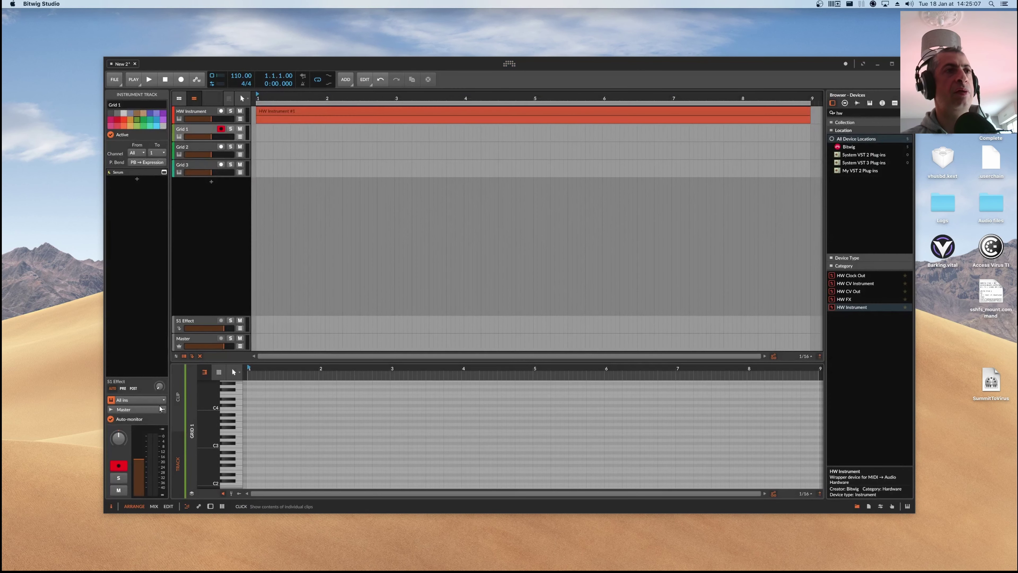
# Set the Grid 1 track's note input to IAC Bus Bus 1 - Channel 1.
pyautogui.click(154, 399)
pyautogui.moveTo(146, 457)
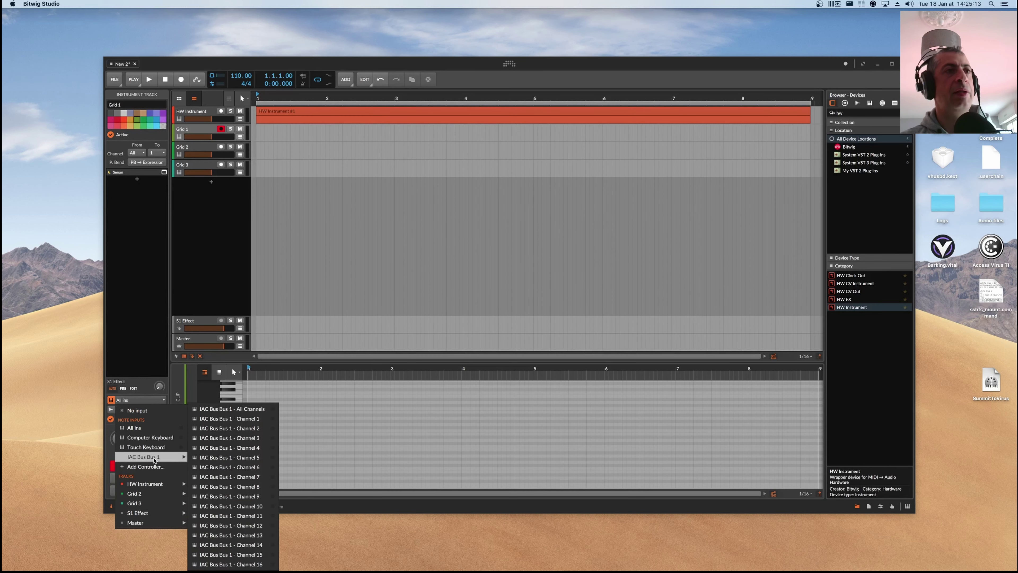
pyautogui.click(227, 418)
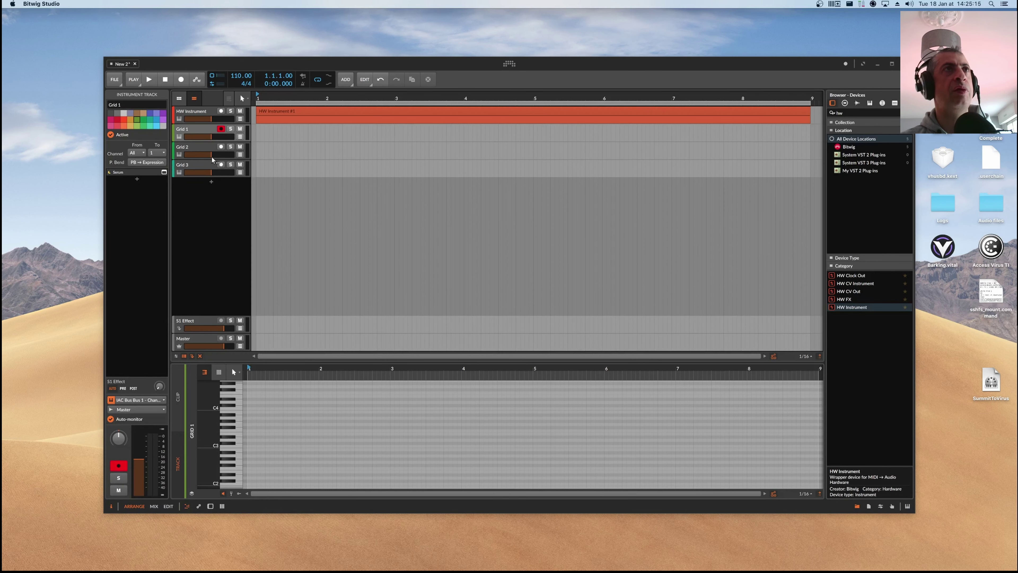
# Set the Grid 2 track's note input to IAC Bus Bus 1 - Channel 2.
pyautogui.click(208, 146)
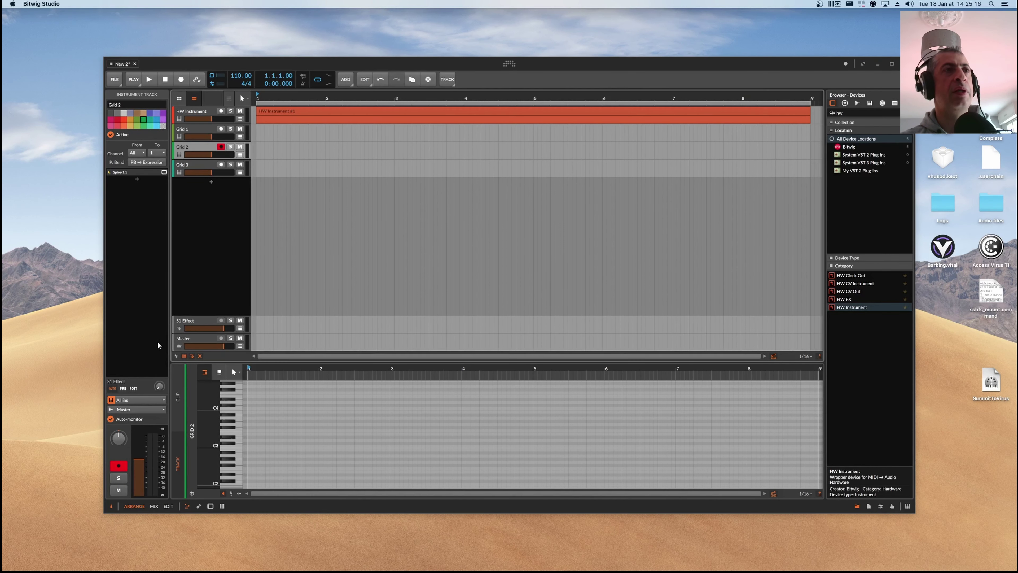
pyautogui.click(148, 399)
pyautogui.moveTo(167, 459)
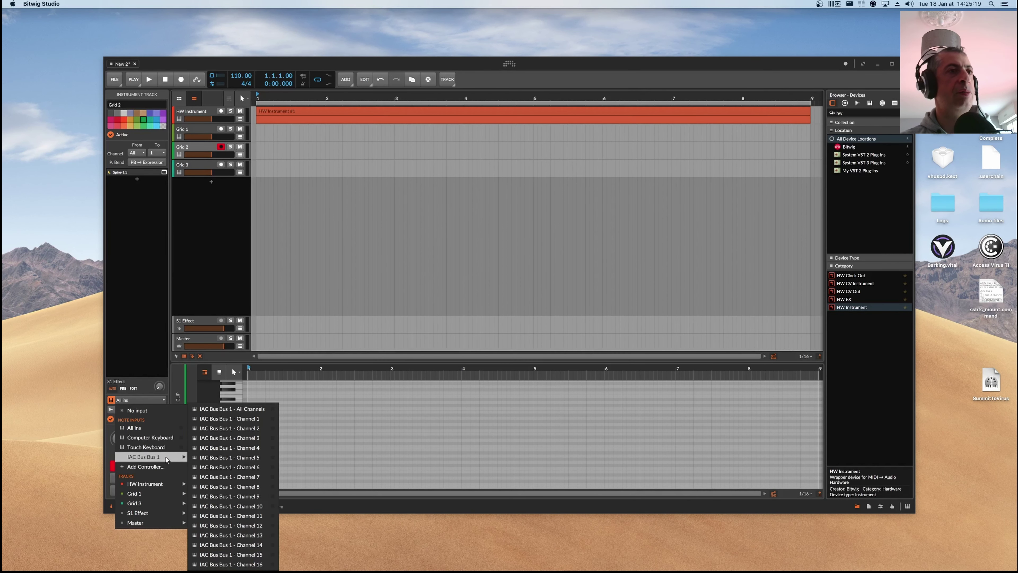
pyautogui.click(225, 428)
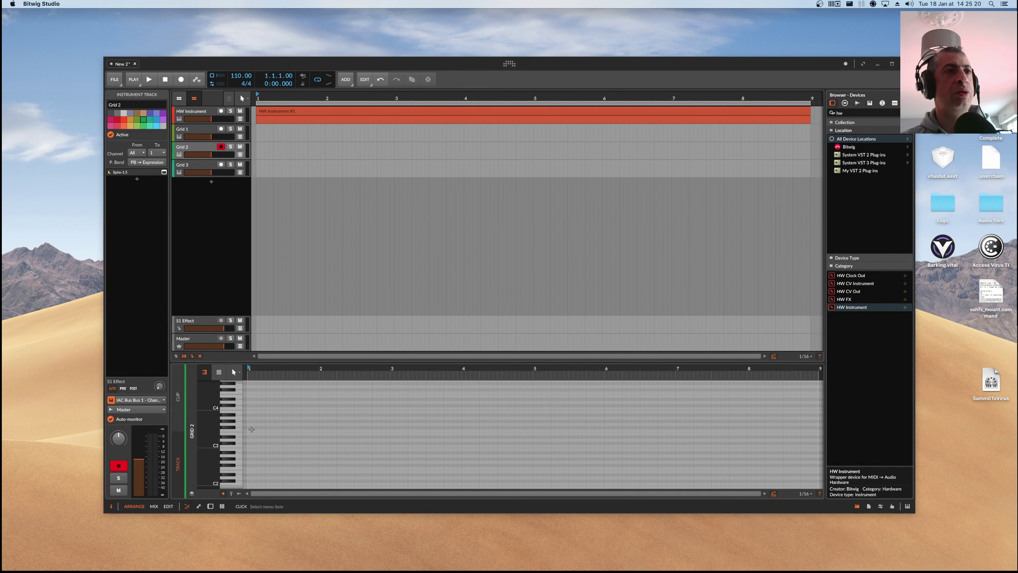
# Set the Grid 3 track's note input to IAC Bus Bus 1 - Channel 3.
pyautogui.click(204, 164)
pyautogui.click(143, 399)
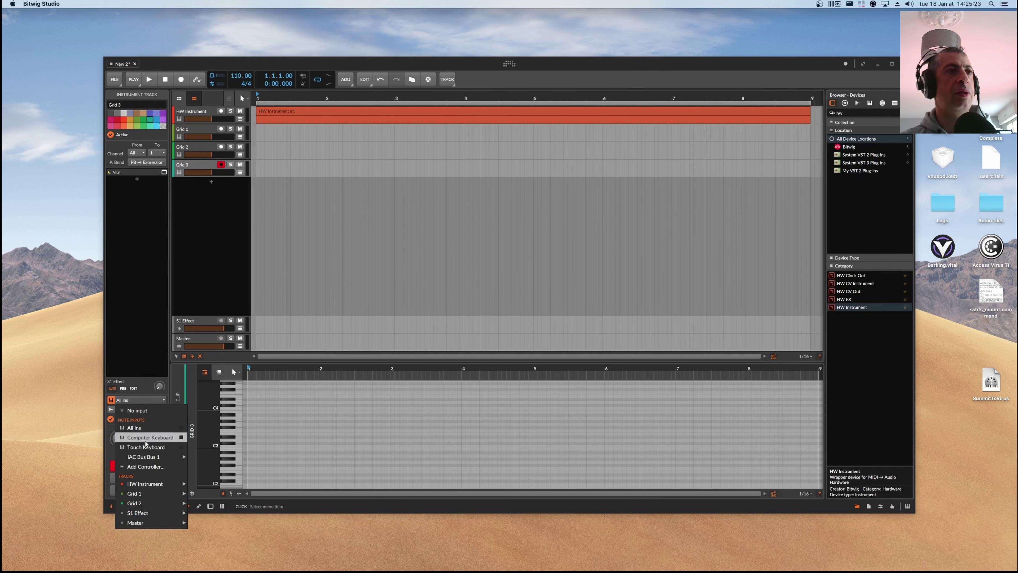
pyautogui.moveTo(160, 457)
pyautogui.click(225, 439)
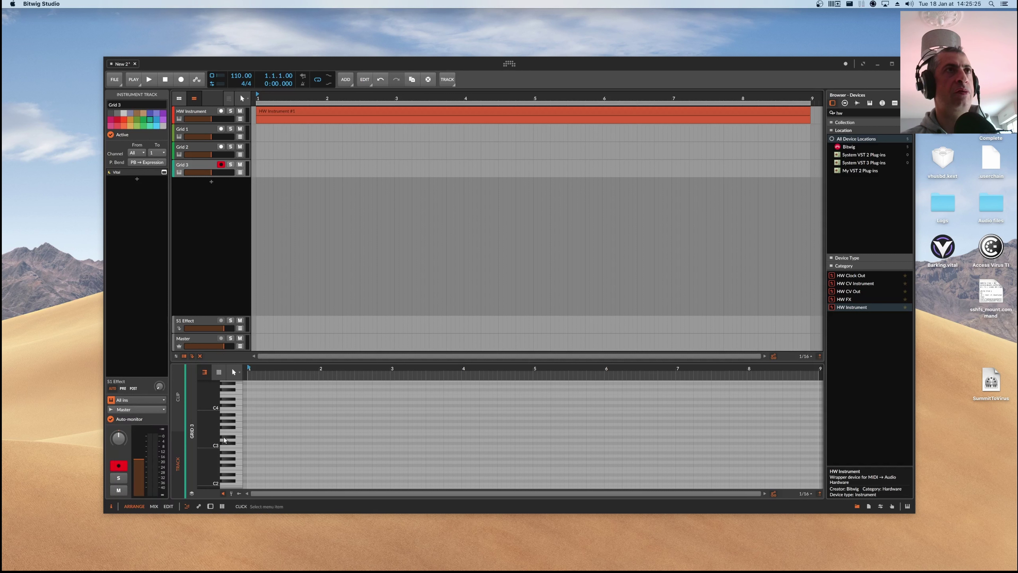
# Select and arm all three Grid tracks together and play the arrangement briefly to test the MIDI routing.
pyautogui.keyDown('shift'); pyautogui.click(205, 128); pyautogui.keyUp('shift')
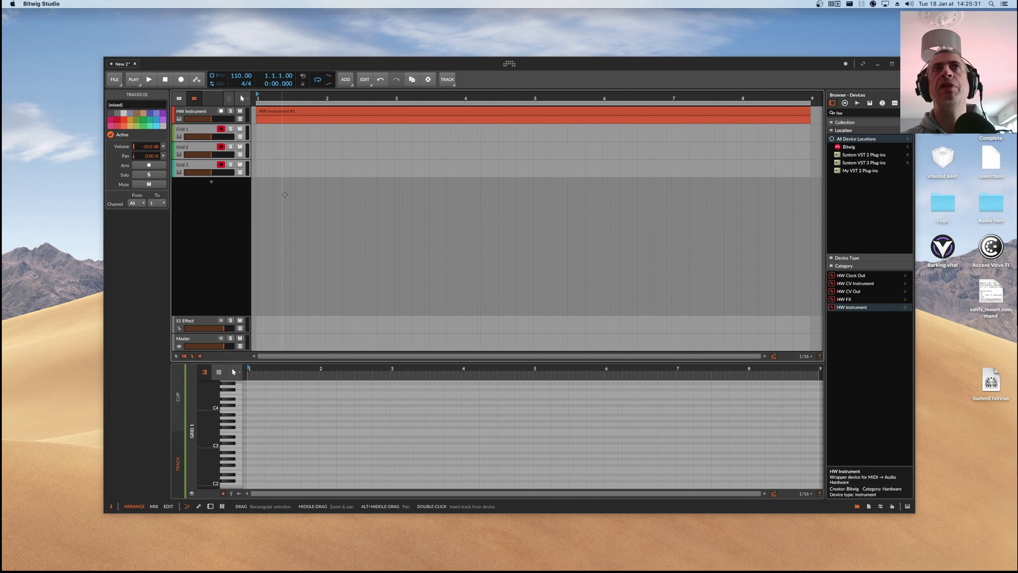
pyautogui.press('space')
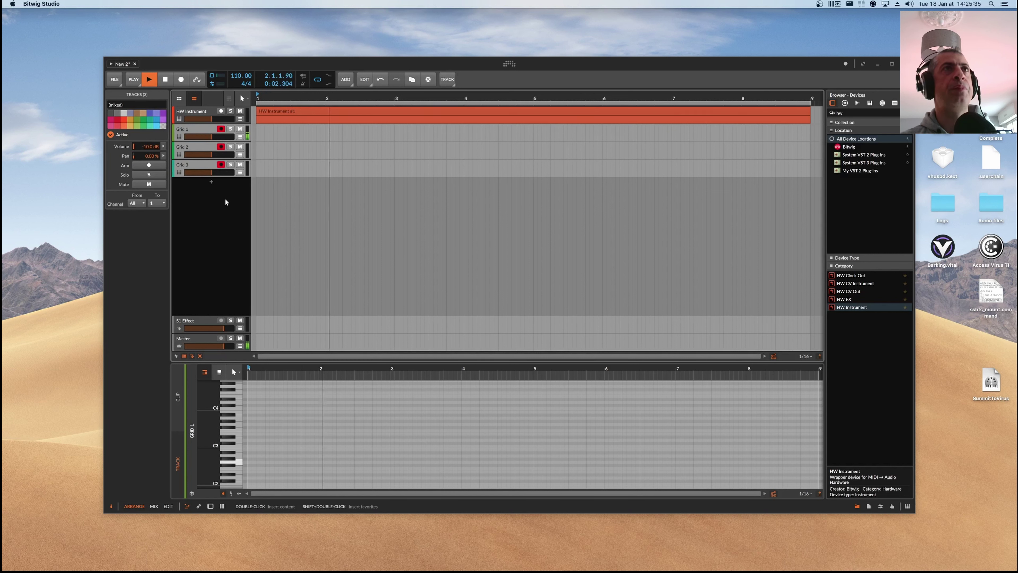
pyautogui.press('space')
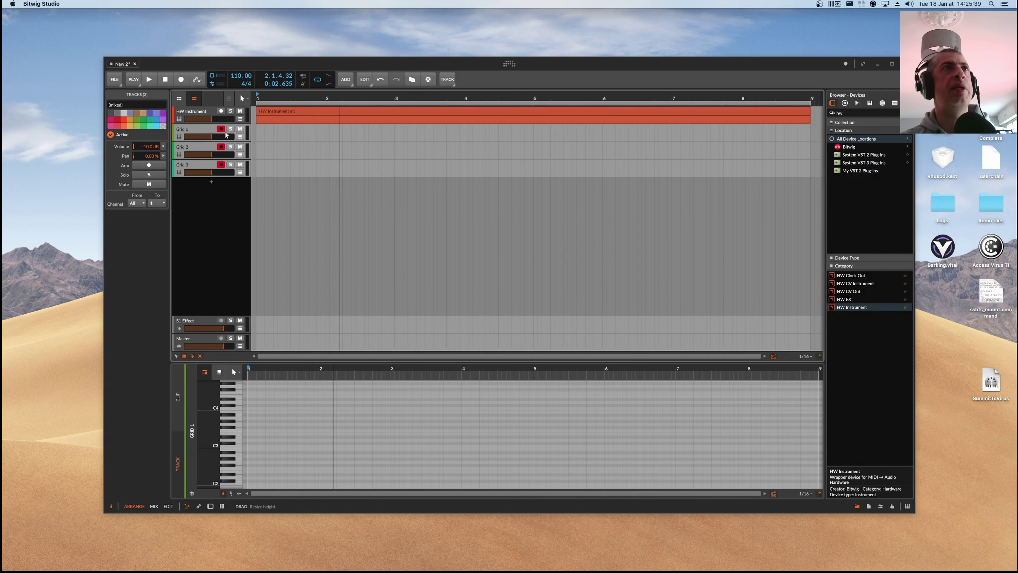
# Show the HW Instrument track's devices in the mix view and open TheGridFather's plug-in window, placed clear of the device chain.
pyautogui.click(204, 113)
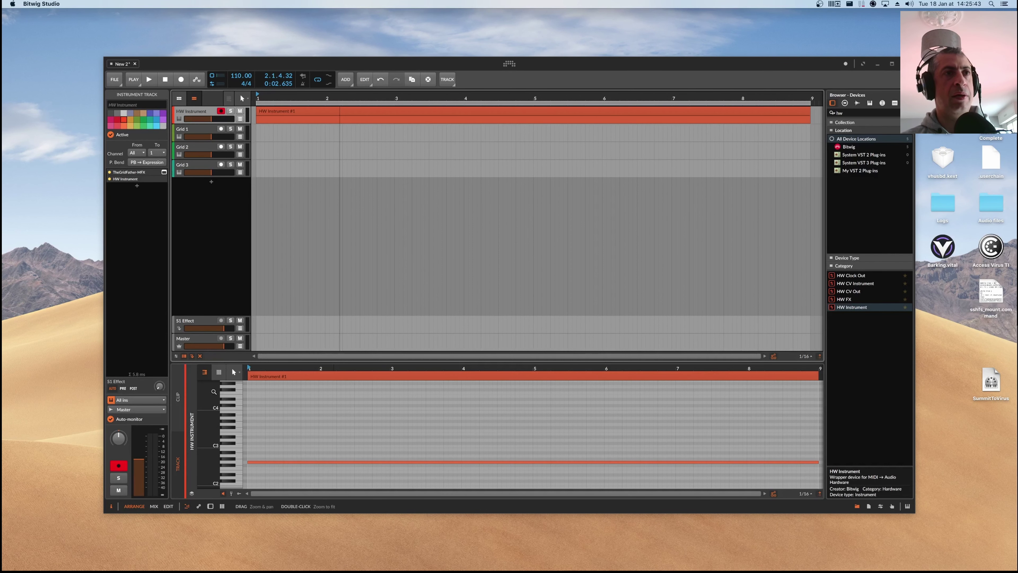
pyautogui.hotkey('alt', '2')
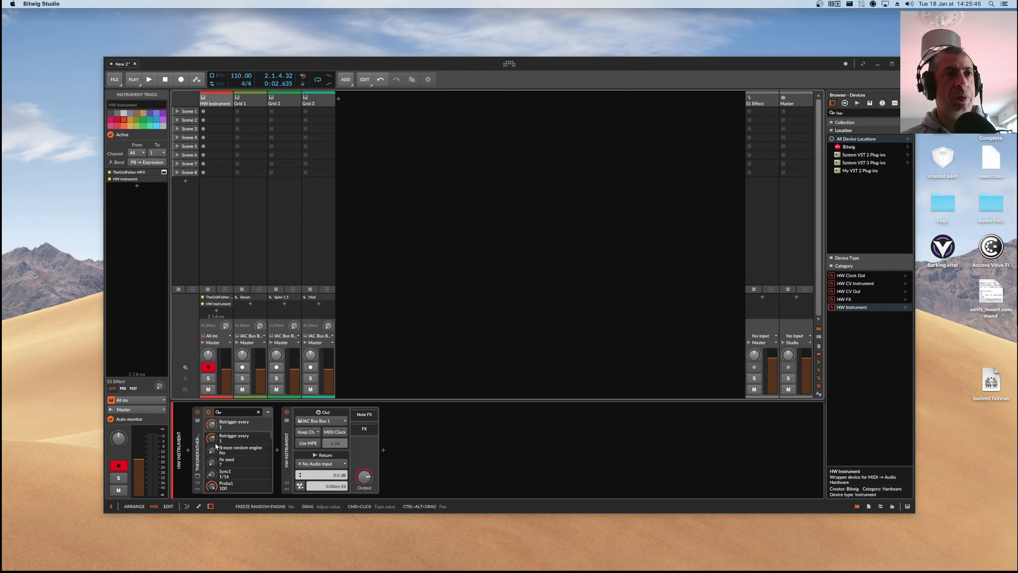
pyautogui.click(197, 475)
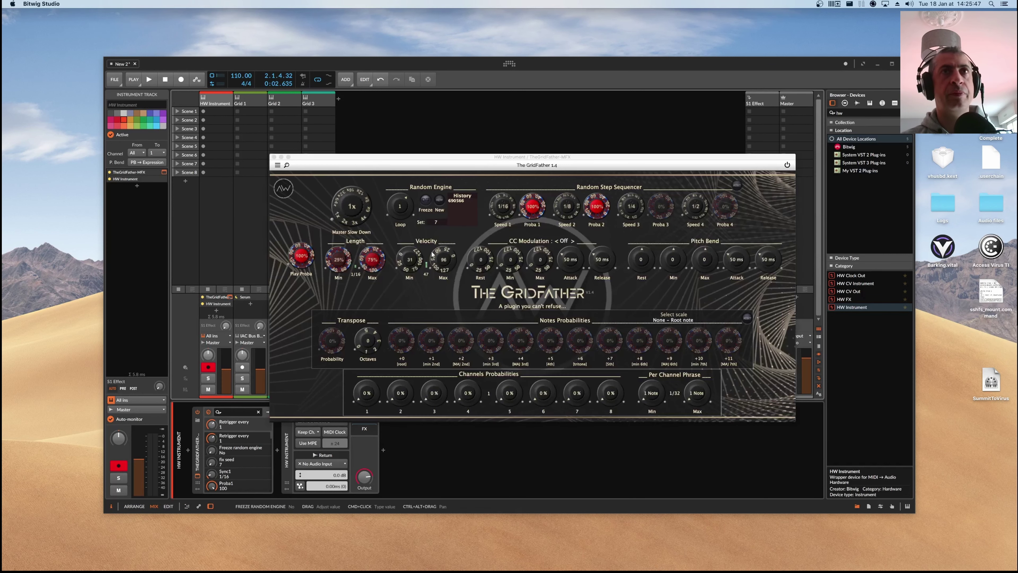
pyautogui.moveTo(496, 161); pyautogui.dragTo(522, 117)
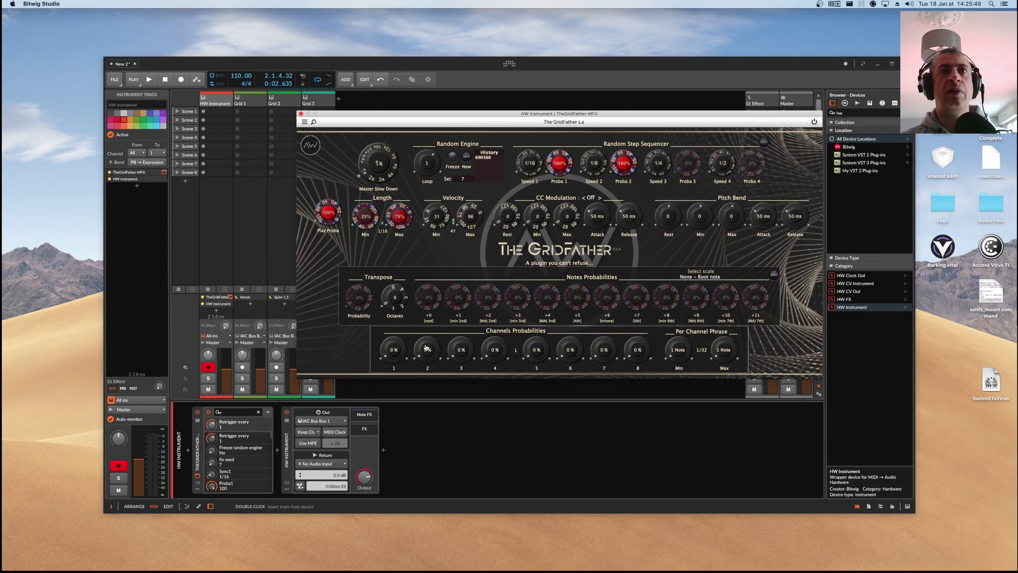
# Set TheGridFather's channel probabilities to 50% for channel 1, 50% for channel 2 and 40% for channel 3.
pyautogui.moveTo(427, 347); pyautogui.dragTo(459, 341)
pyautogui.click(397, 356)
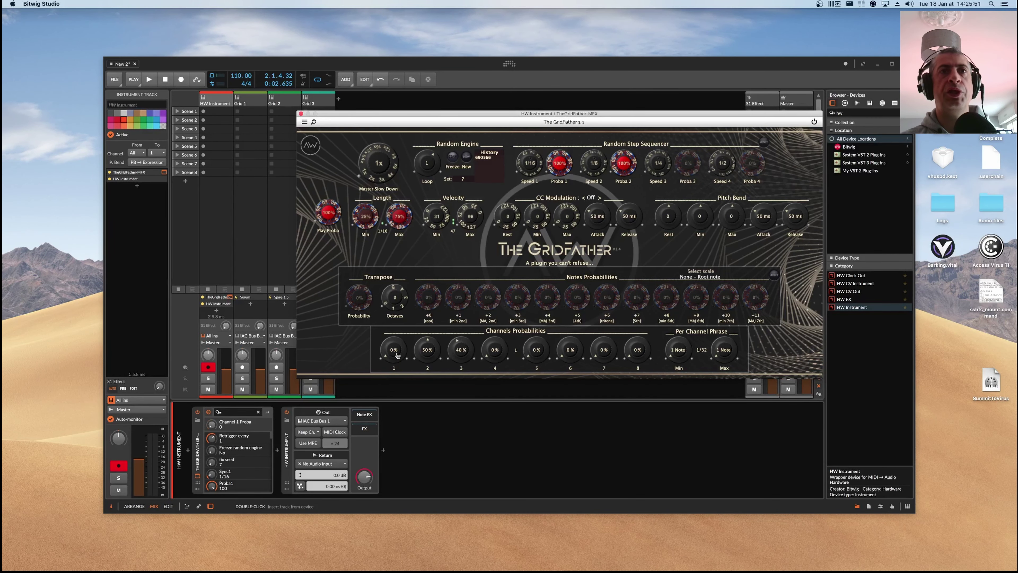
pyautogui.moveTo(397, 356); pyautogui.dragTo(398, 344)
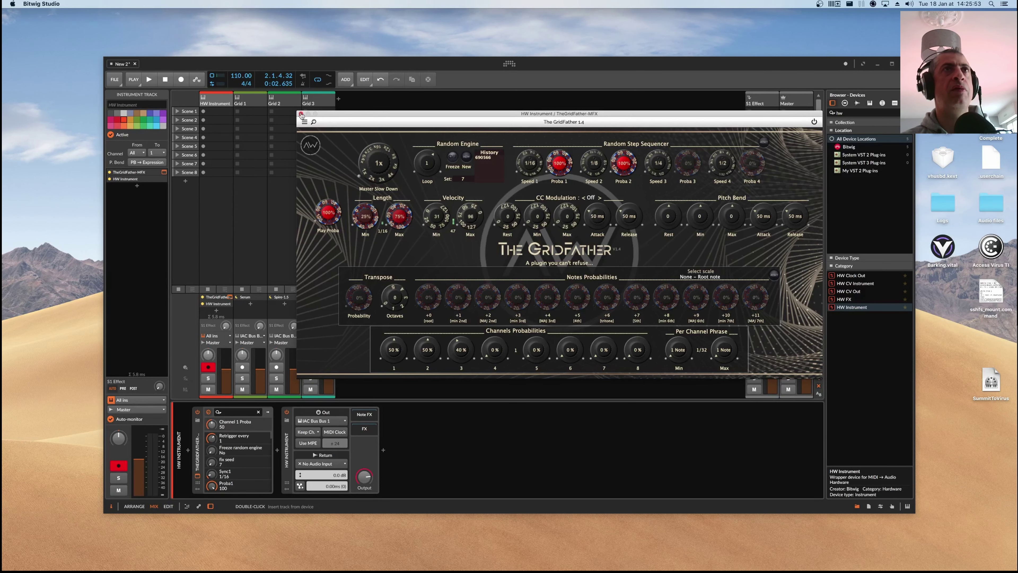
# Select the three Grid tracks together, start playback with the plug-in window clear of their mixer strips, and pan Grid 1 left and Grid 3 right.
pyautogui.moveTo(334, 116); pyautogui.dragTo(348, 115)
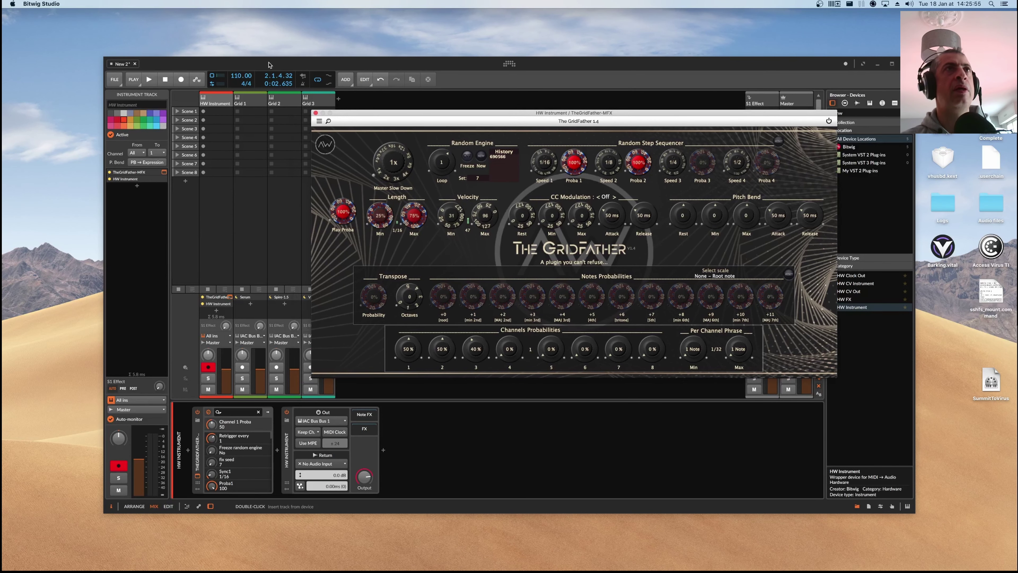
pyautogui.click(257, 101)
pyautogui.keyDown('shift'); pyautogui.click(313, 100); pyautogui.keyUp('shift')
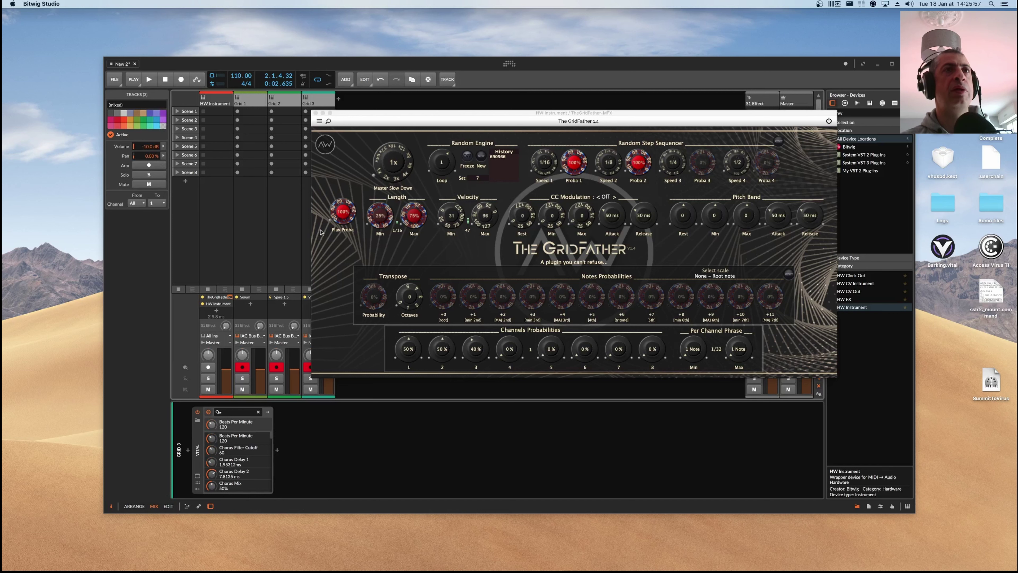
pyautogui.moveTo(383, 116); pyautogui.dragTo(419, 109)
pyautogui.press('space')
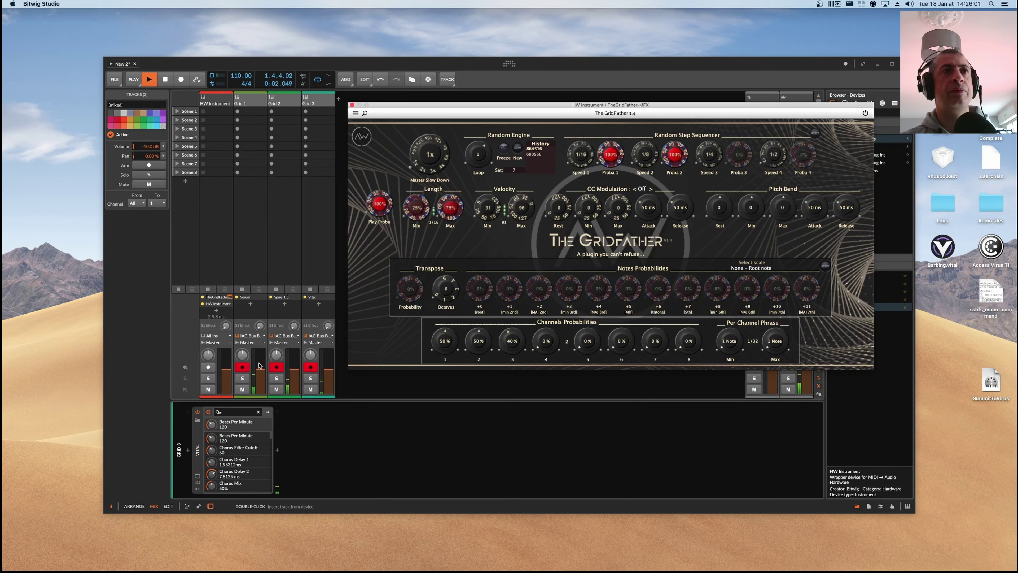
pyautogui.click(243, 356)
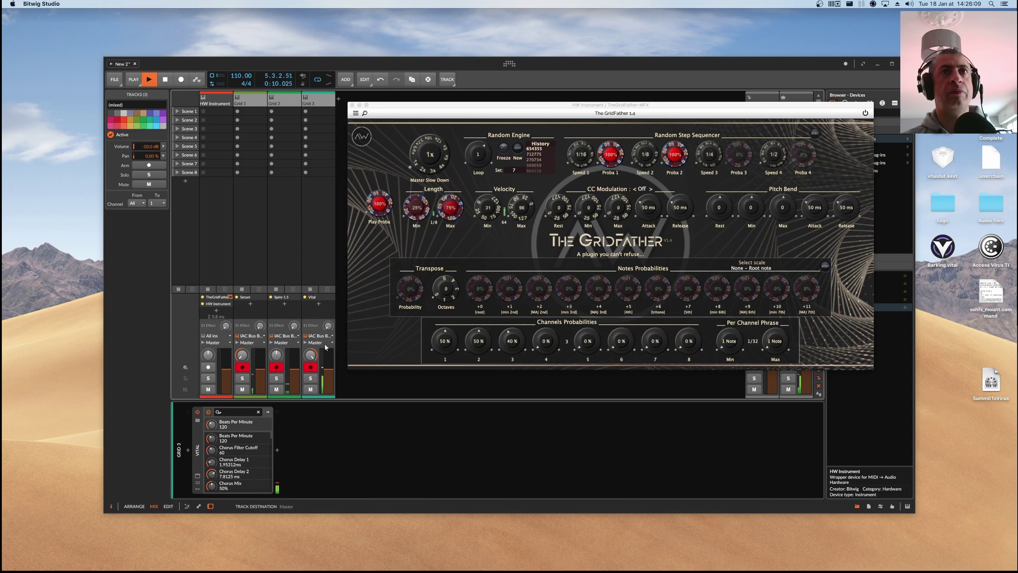
# Set the Per Channel Phrase range to 1/16 minimum and 1/4 maximum and Speed 1 to 1/32, and stop playback.
pyautogui.moveTo(784, 339); pyautogui.dragTo(735, 345)
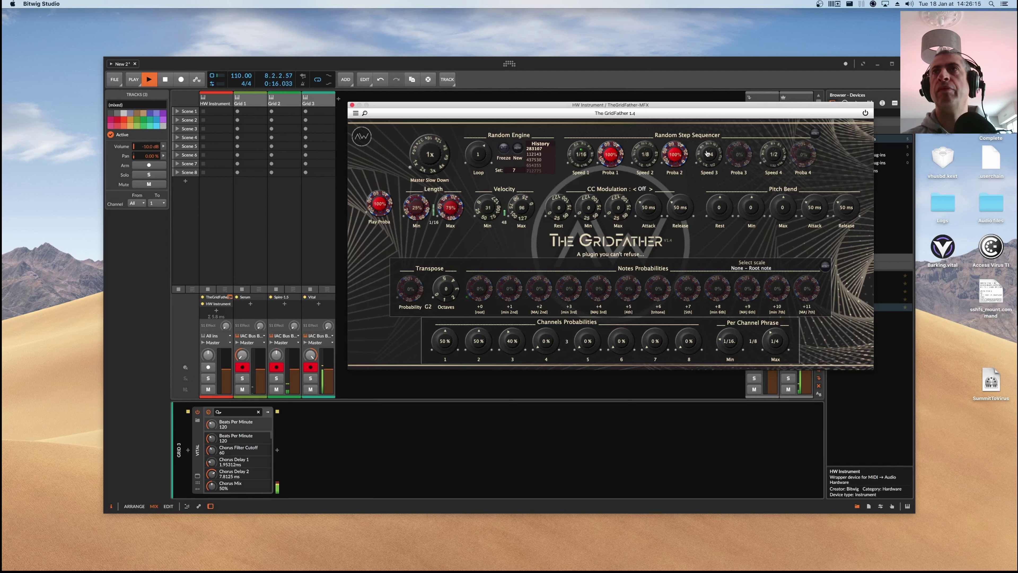
pyautogui.moveTo(581, 160); pyautogui.dragTo(582, 166)
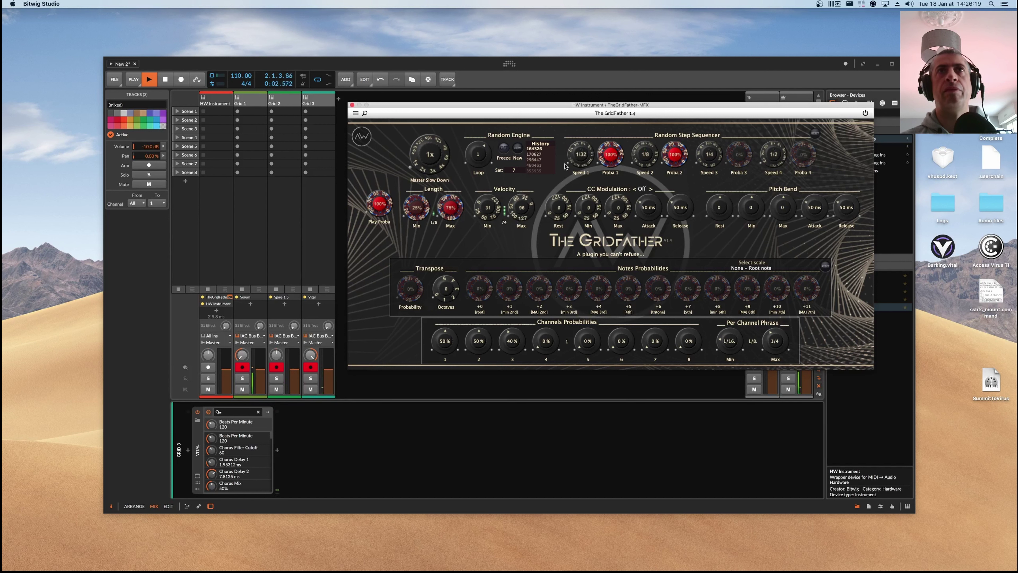
pyautogui.press('space')
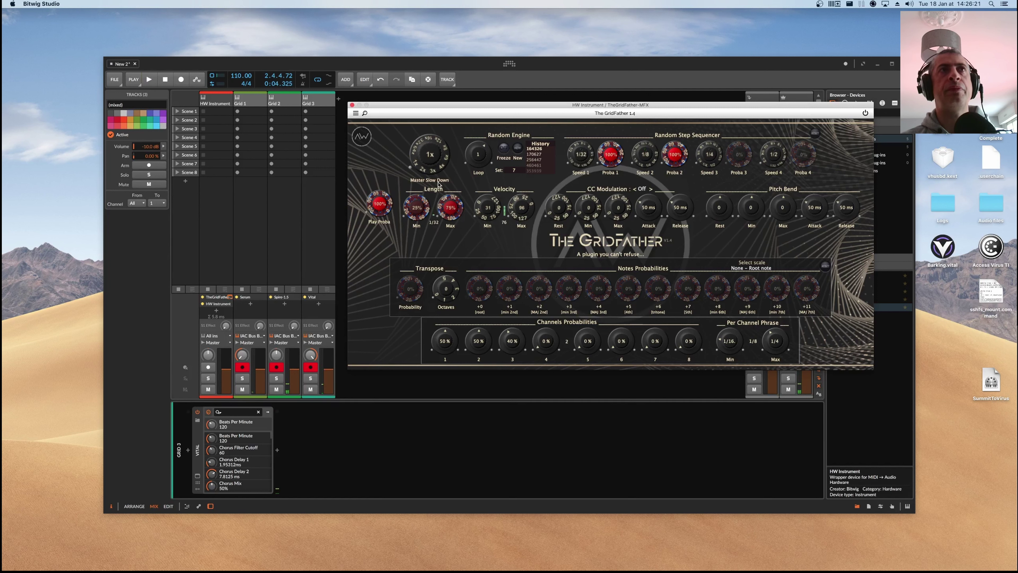
# Close the plug-in window and record about five bars from the arrangement's start onto the three armed Grid tracks.
pyautogui.click(352, 105)
pyautogui.hotkey('alt', '1')
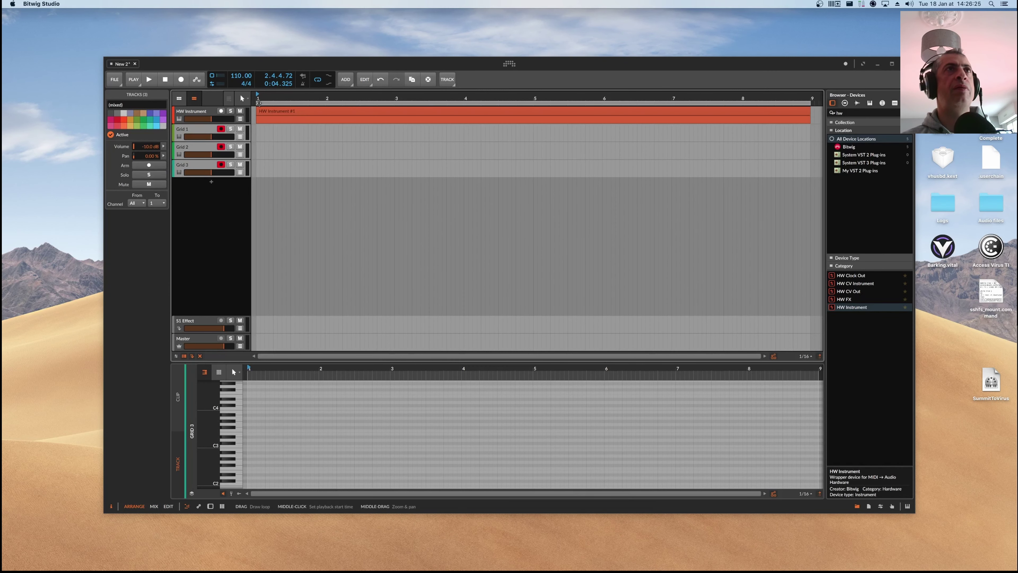
pyautogui.click(256, 117)
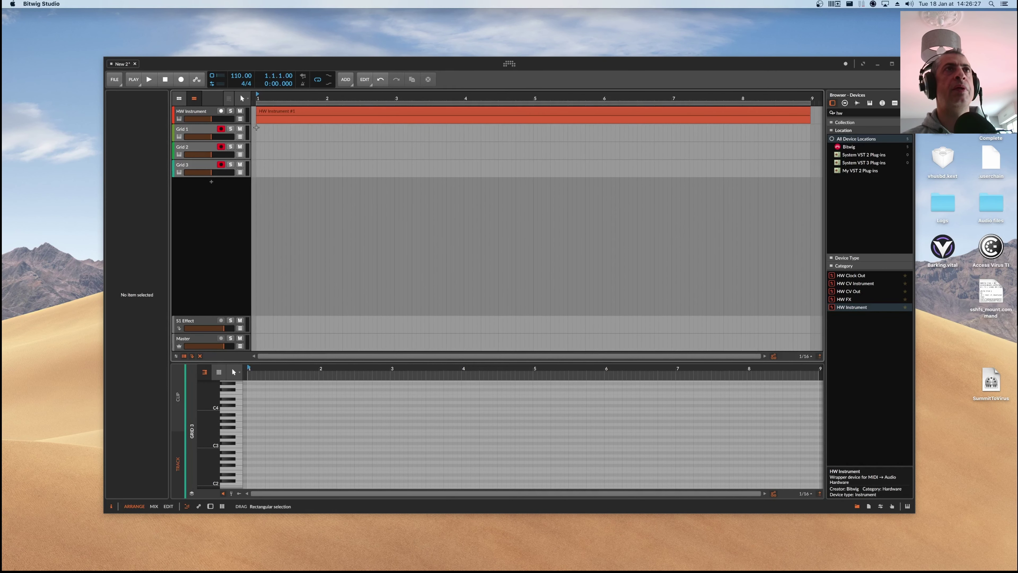
pyautogui.click(181, 79)
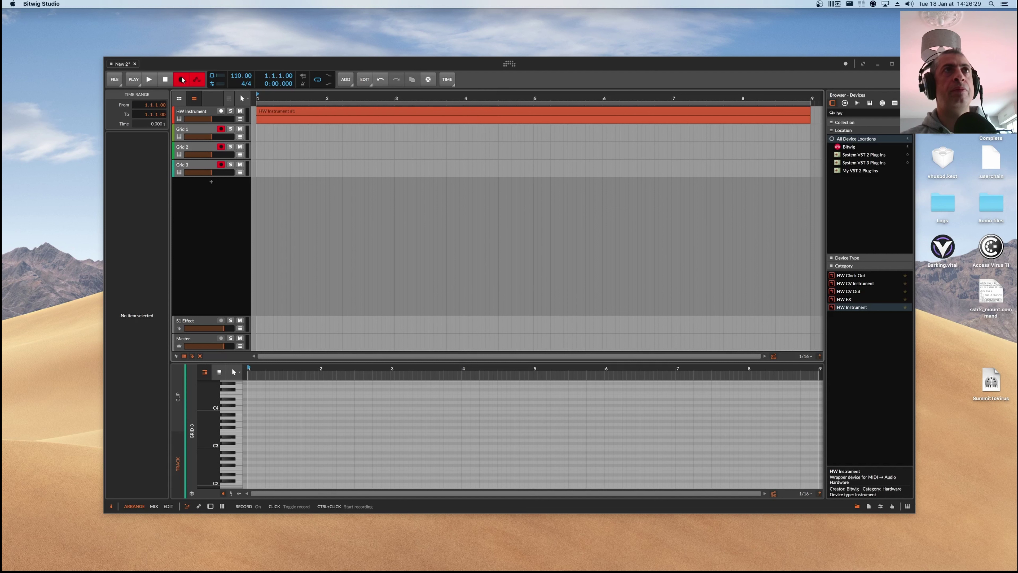
pyautogui.click(149, 79)
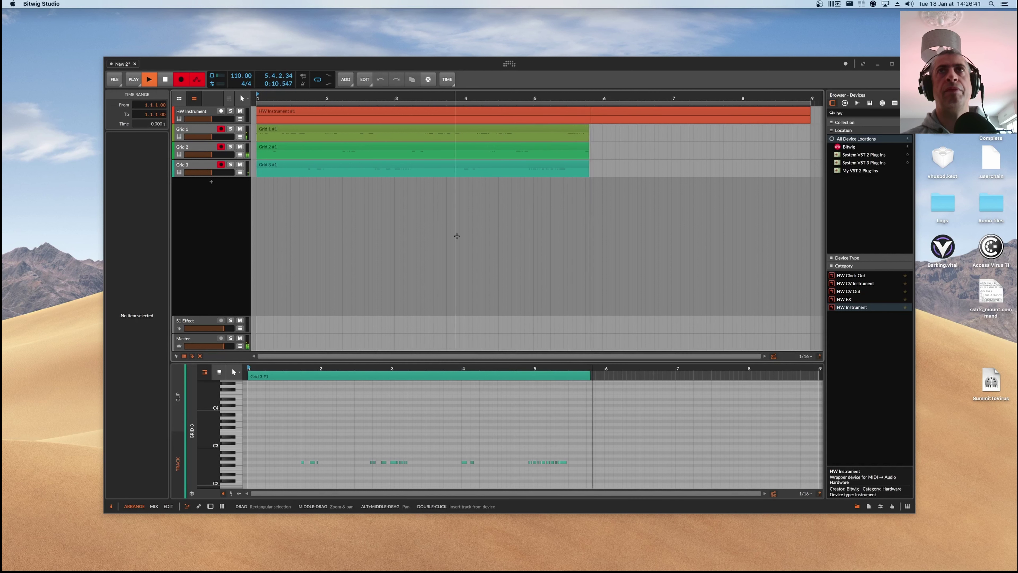
pyautogui.press('space')
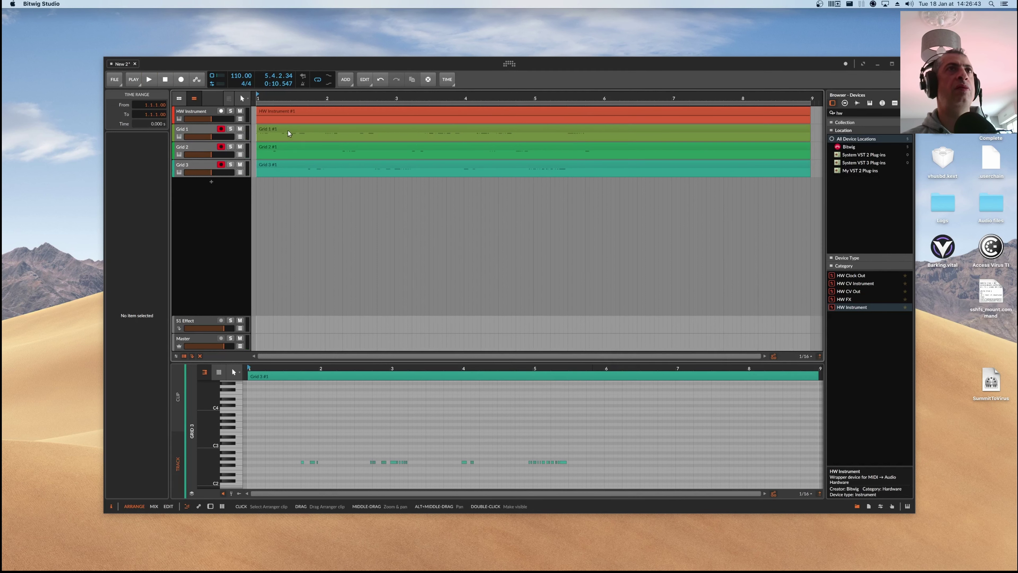
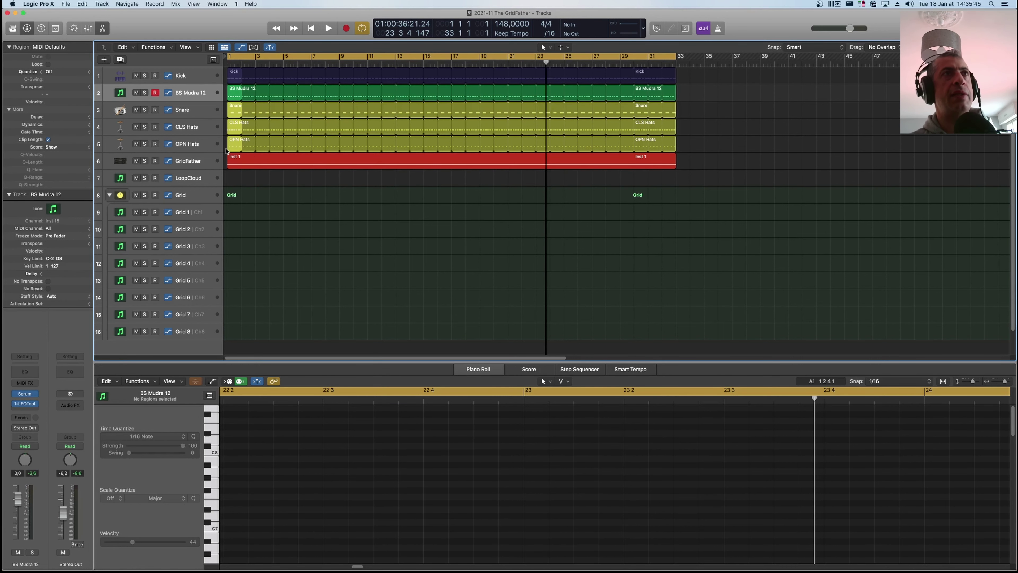
# Switch to the 2021-11 The Gridfather project in Logic Pro and examine the notes in the GridFather and BS Mudra 12 regions.
pyautogui.click(271, 158)
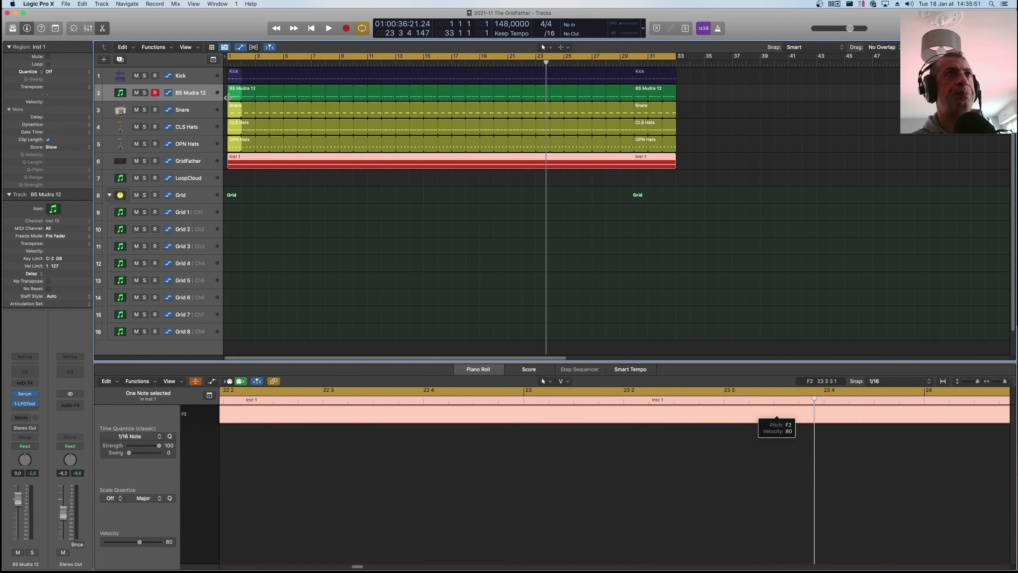
pyautogui.click(234, 91)
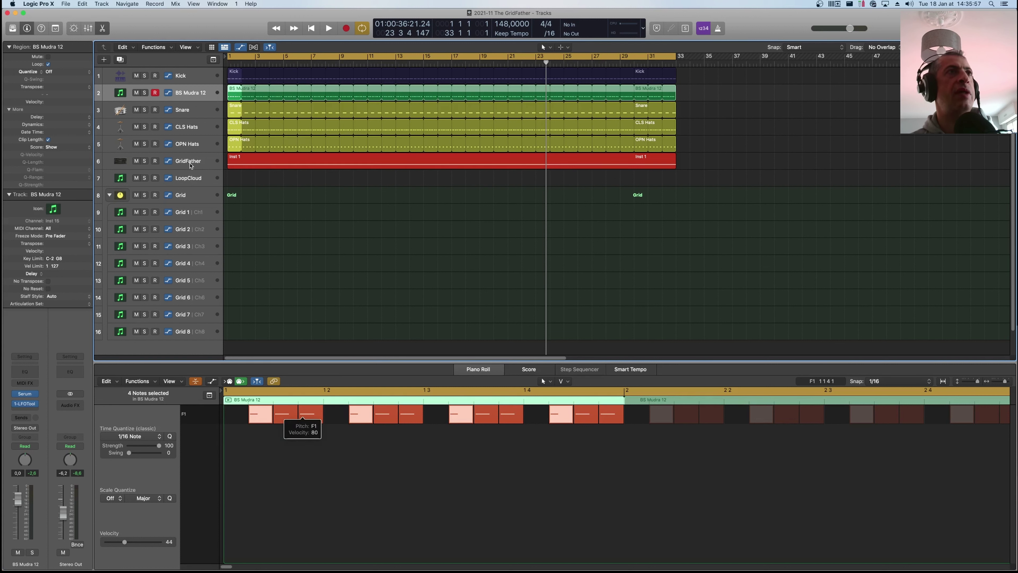
# Play the arrangement and lower the mixer levels to -7.8 dB for Snare, -10.4 dB for CLS Hats and -9.0 dB for OPN Hats.
pyautogui.hotkey('shift', 'space')
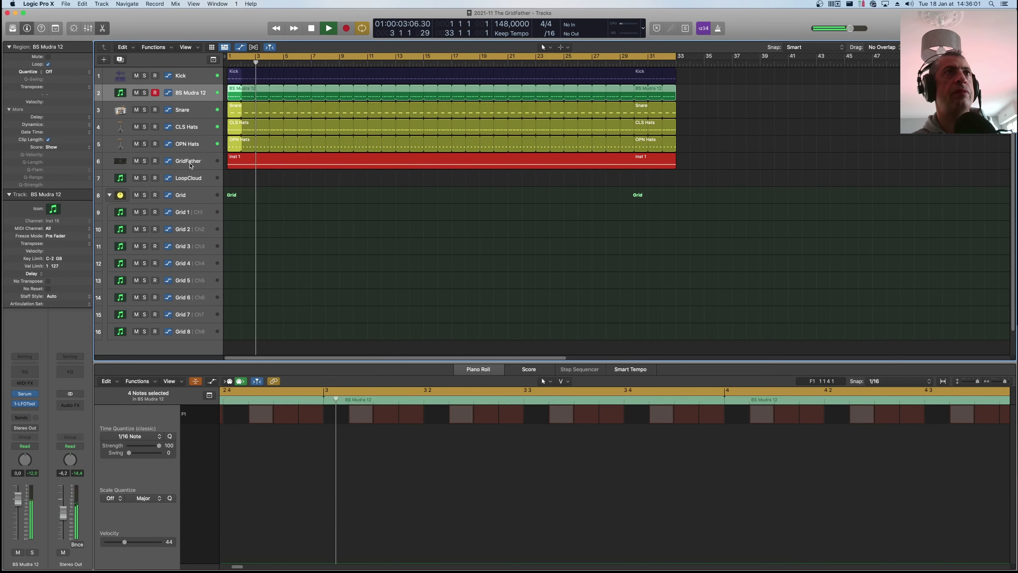
pyautogui.click(190, 112)
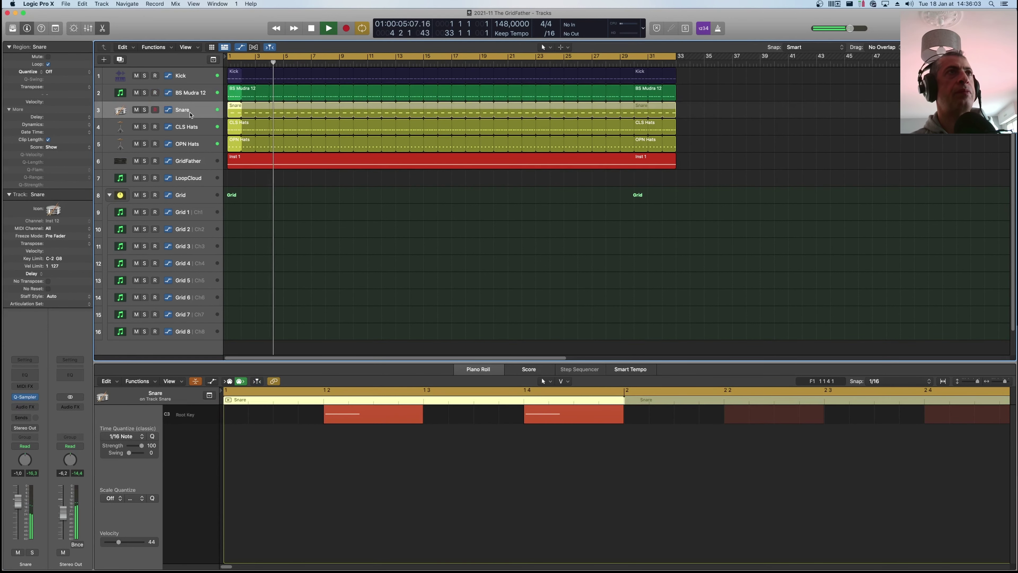
pyautogui.press('x')
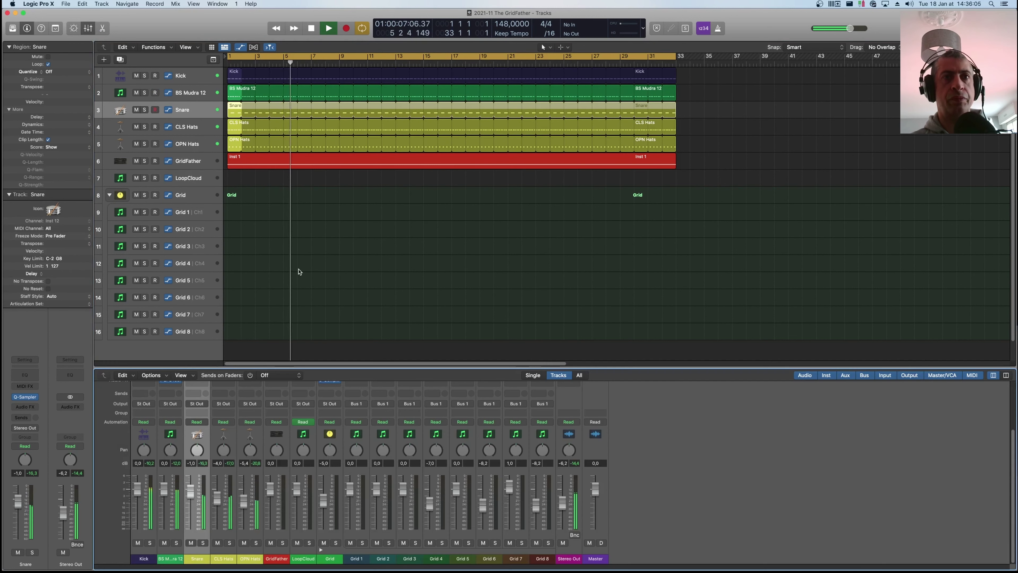
pyautogui.press('space')
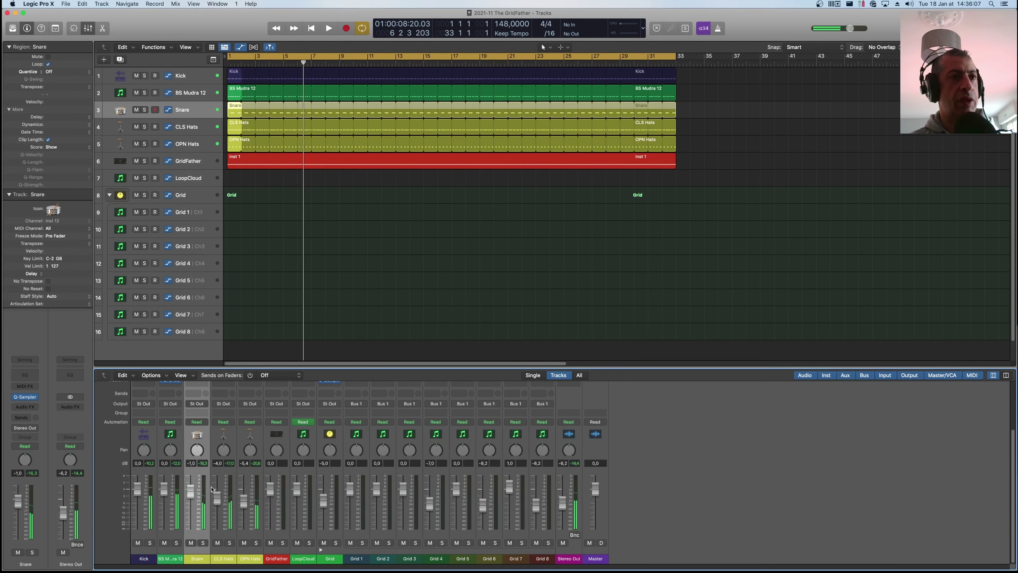
pyautogui.moveTo(191, 494); pyautogui.dragTo(243, 504)
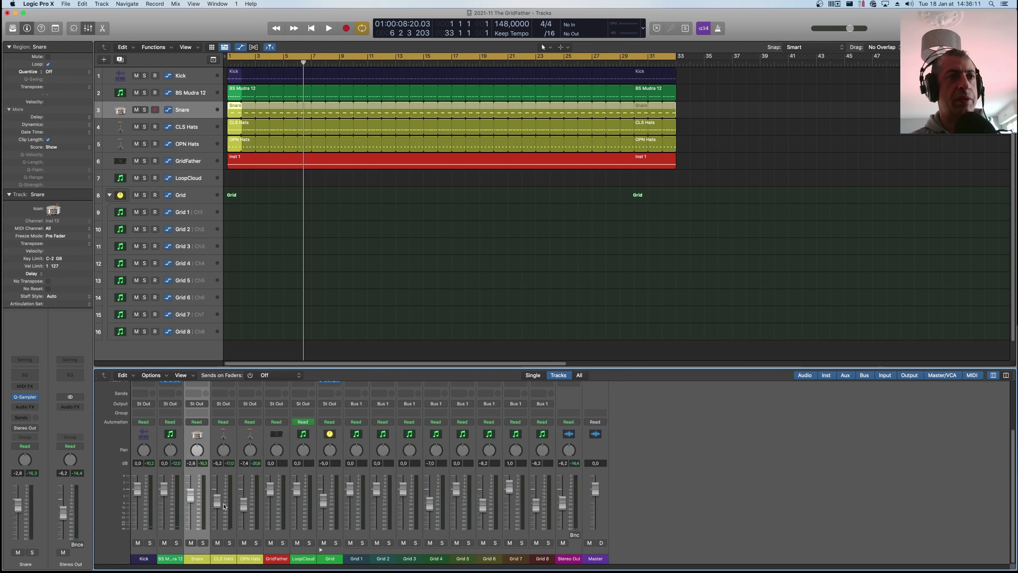
pyautogui.press('space')
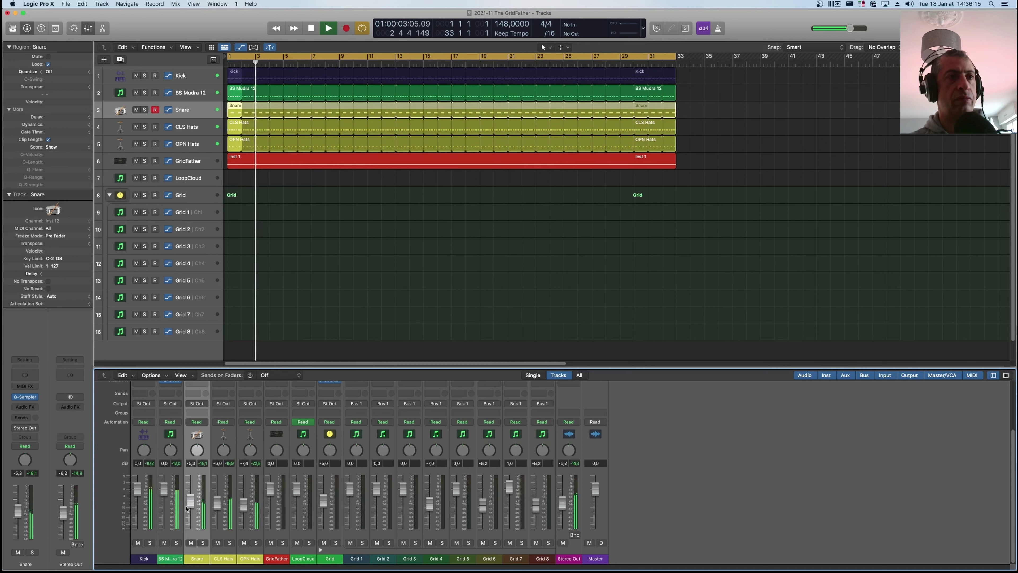
pyautogui.moveTo(189, 503); pyautogui.dragTo(189, 507)
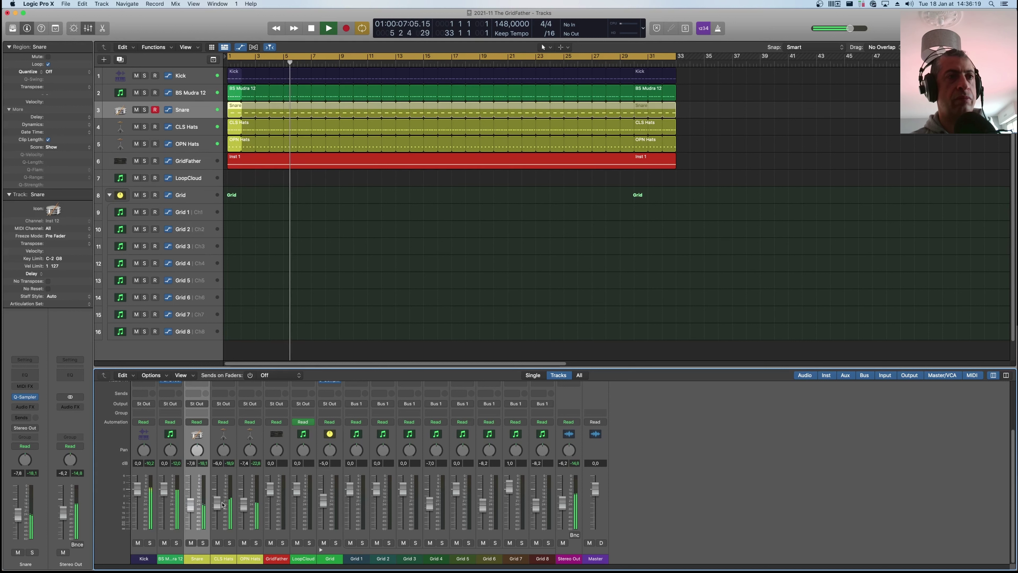
pyautogui.moveTo(219, 505); pyautogui.dragTo(244, 505)
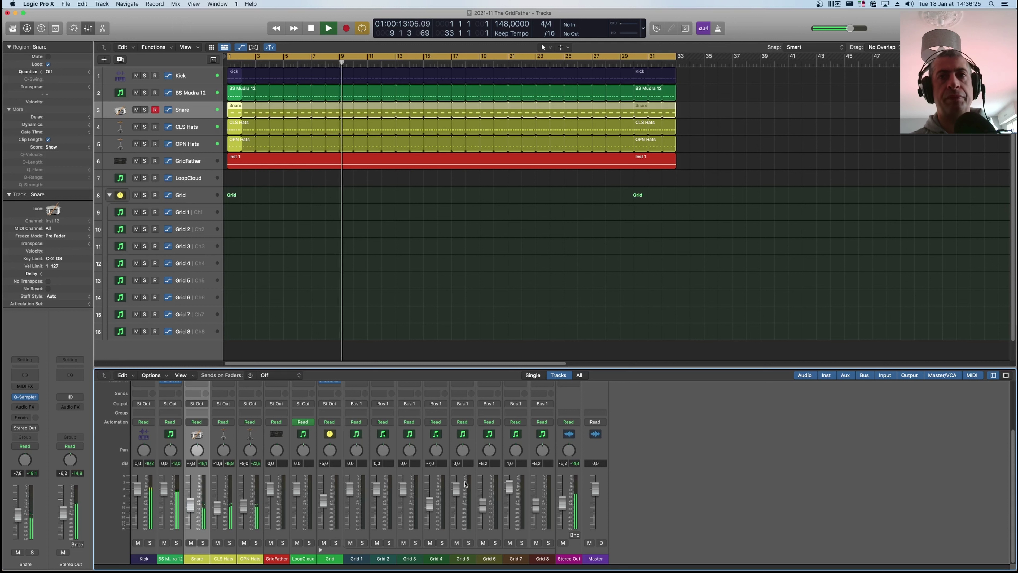
pyautogui.press('space')
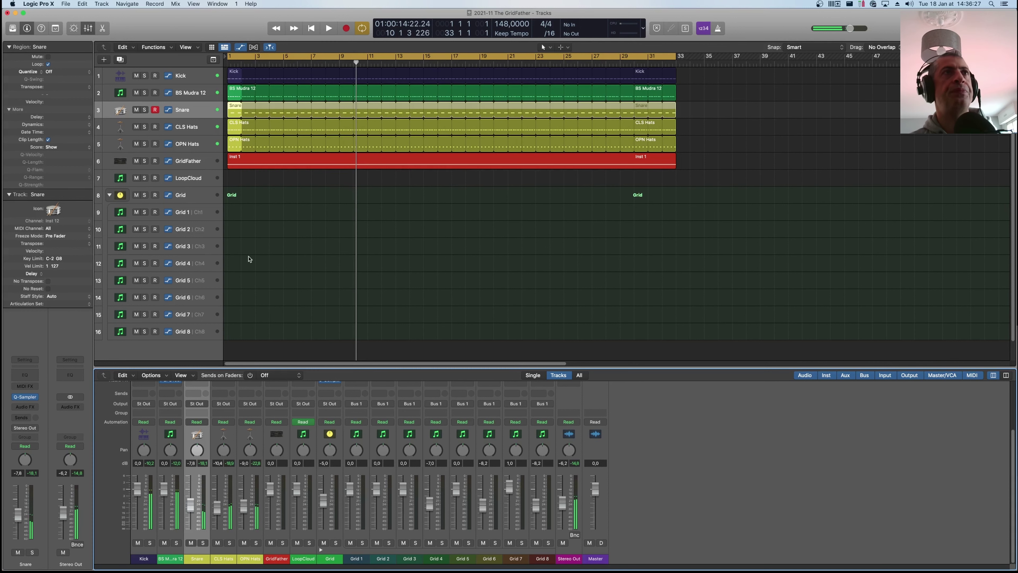
# Select the GridFather track and open its TheGridFather MIDI effect window, placed clear of the track headers.
pyautogui.click(194, 199)
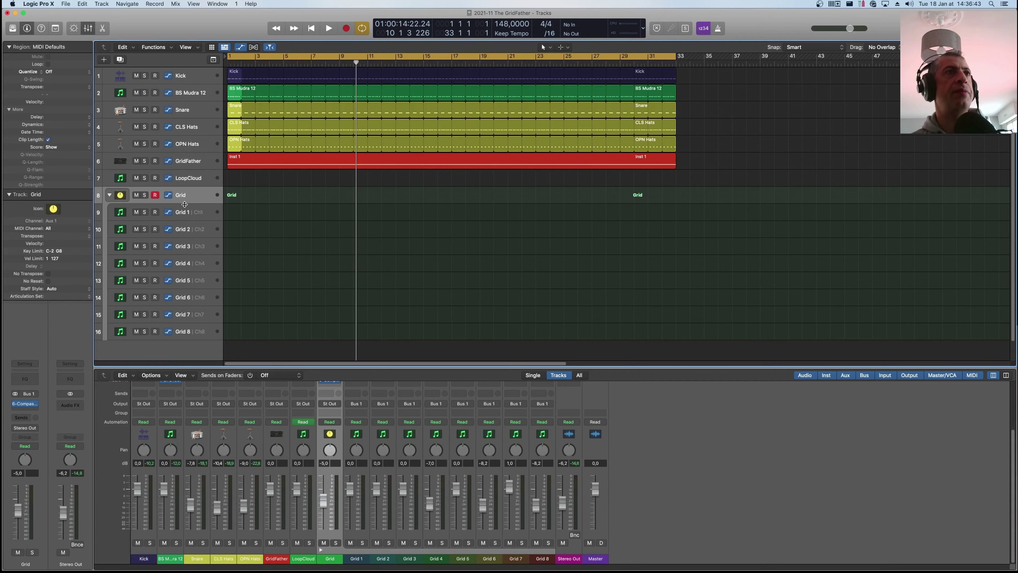
pyautogui.click(205, 165)
pyautogui.scroll(5, 280, 421)
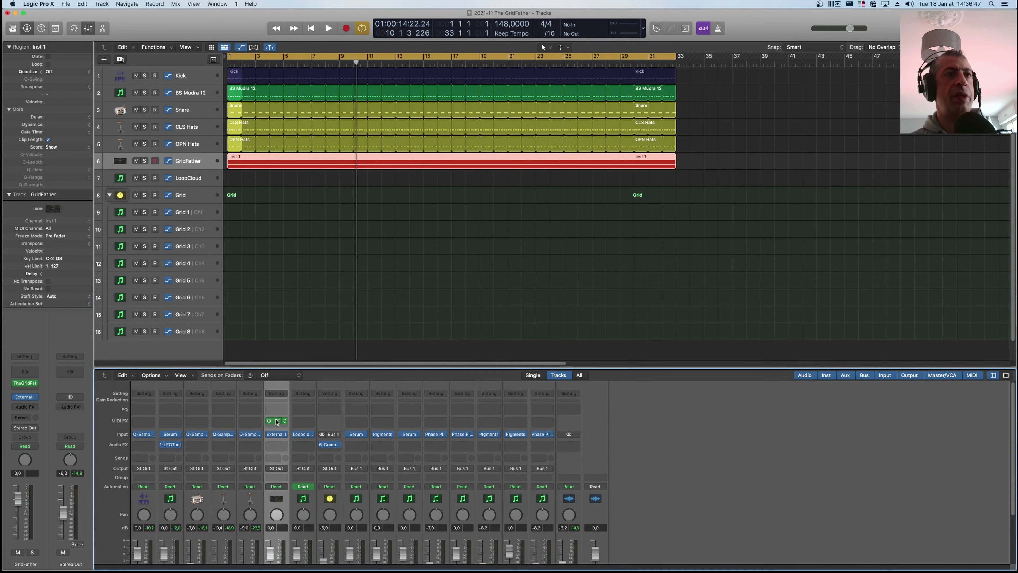
pyautogui.click(276, 421)
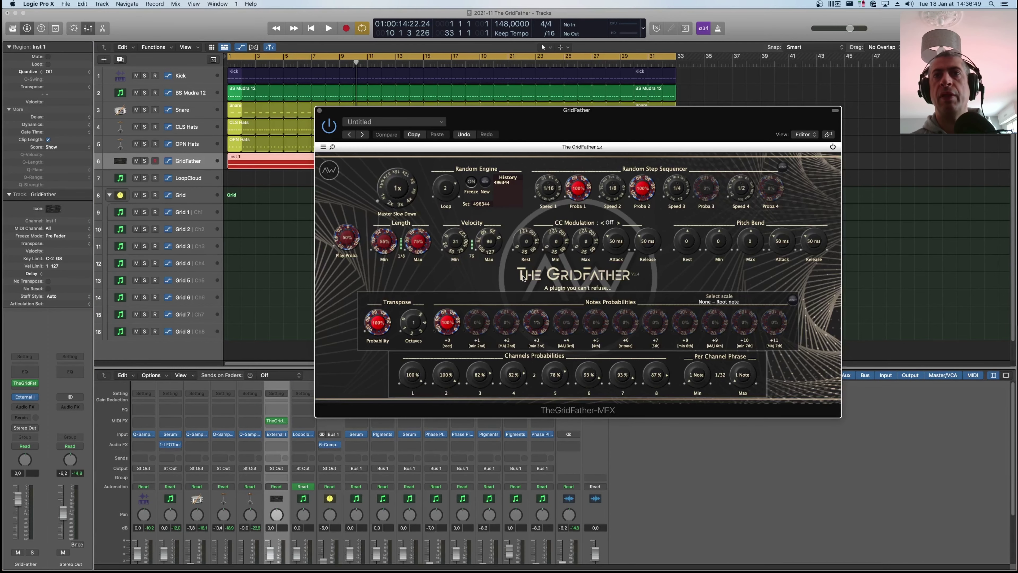
pyautogui.moveTo(549, 118); pyautogui.dragTo(627, 116)
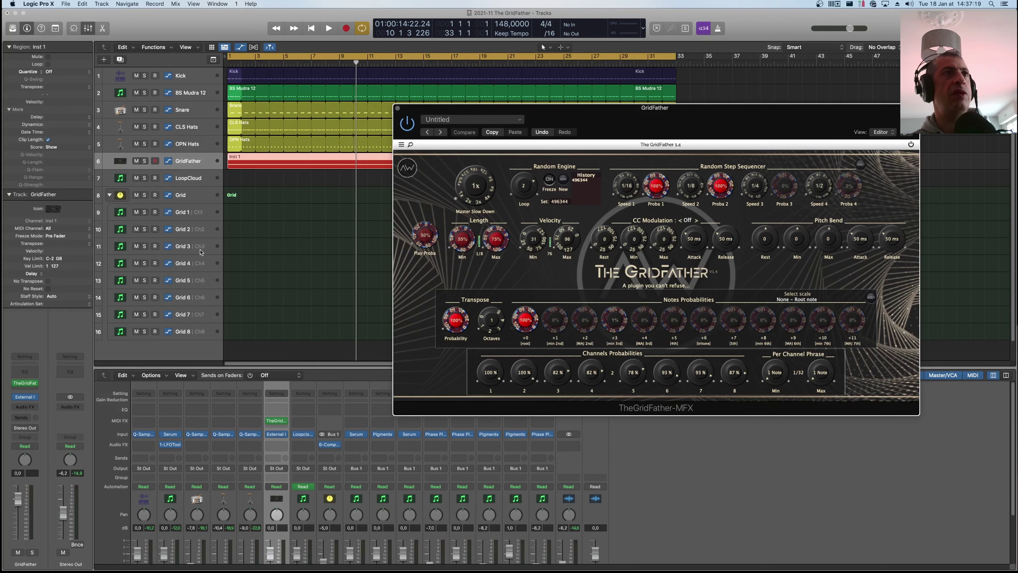
# Select the Grid 1 to Grid 8 tracks together and play briefly from the project start to test the MIDI routing.
pyautogui.click(198, 212)
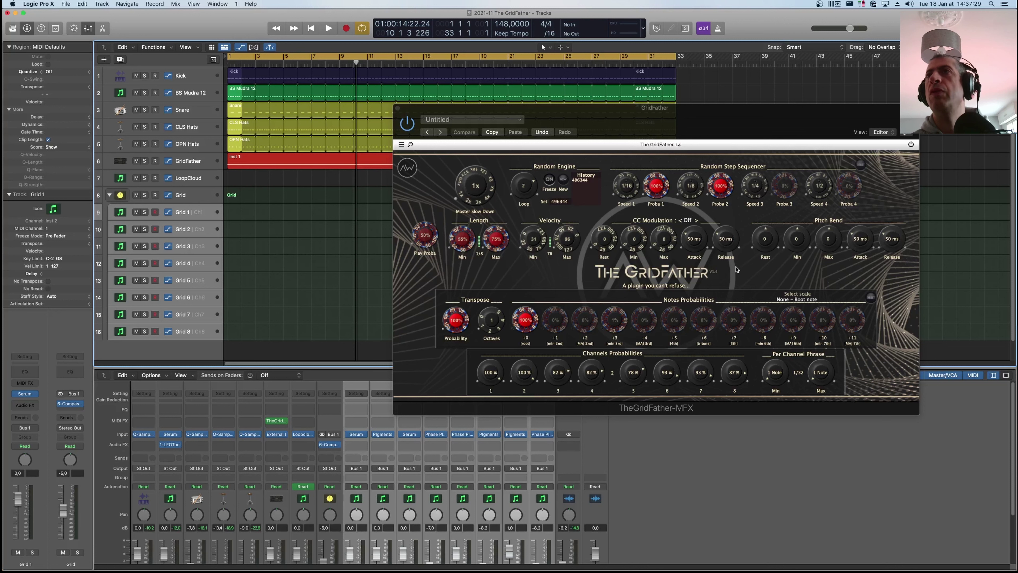
pyautogui.press('Return')
pyautogui.press('space')
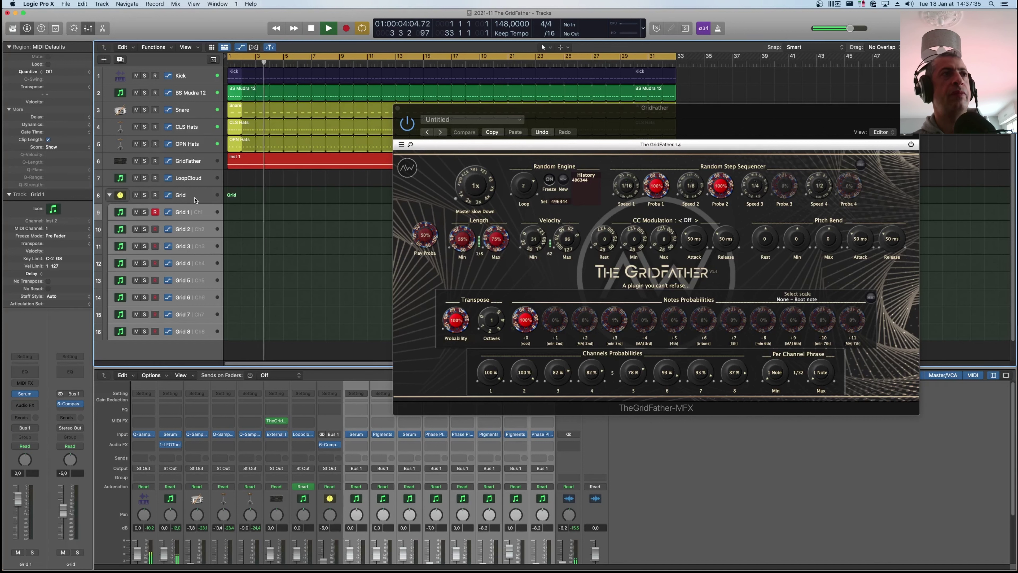
pyautogui.press('space')
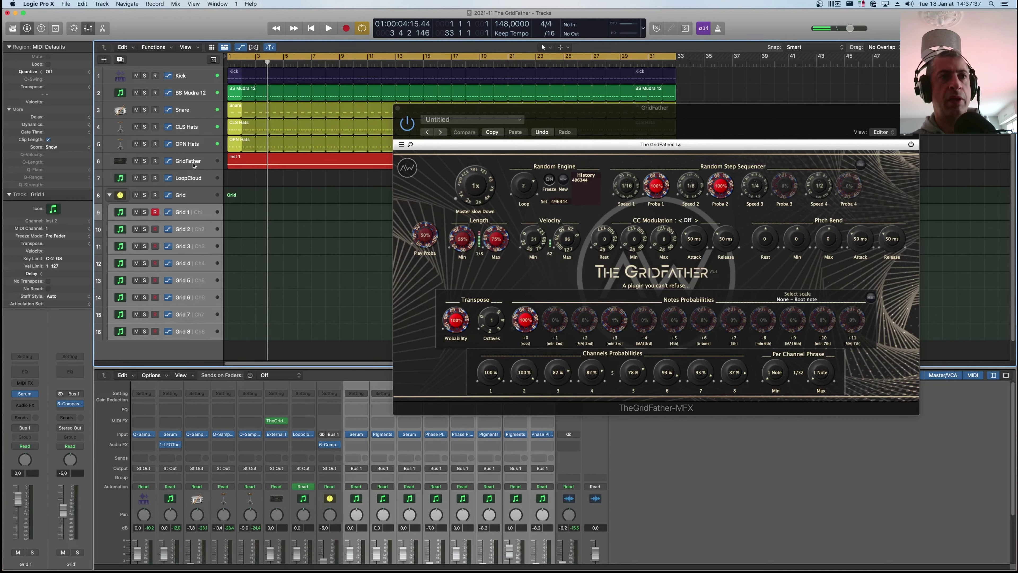
# Set the GridFather track's External Instrument MIDI destination to IAC Bus Bus 1 and close its window.
pyautogui.click(277, 435)
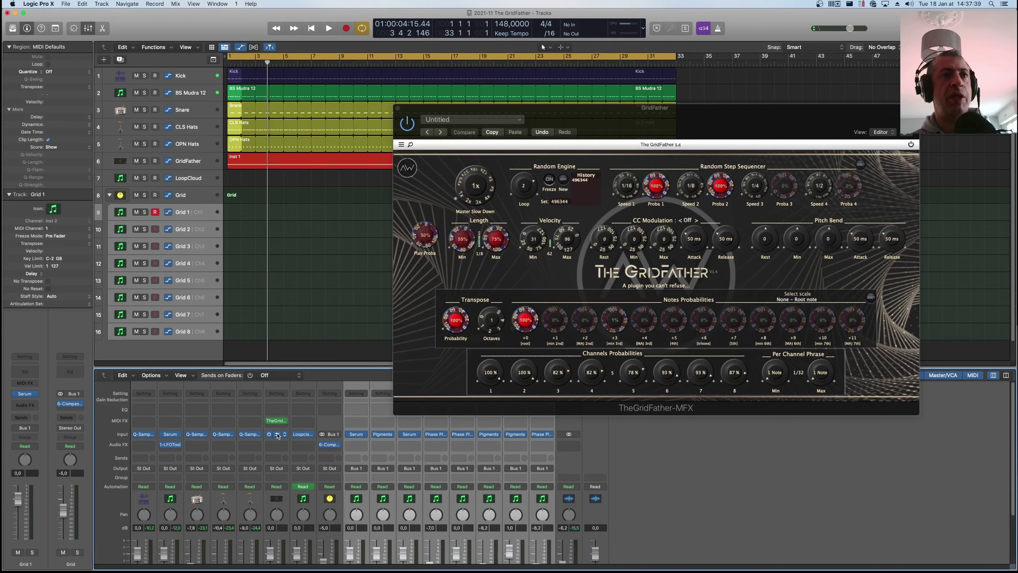
pyautogui.click(420, 166)
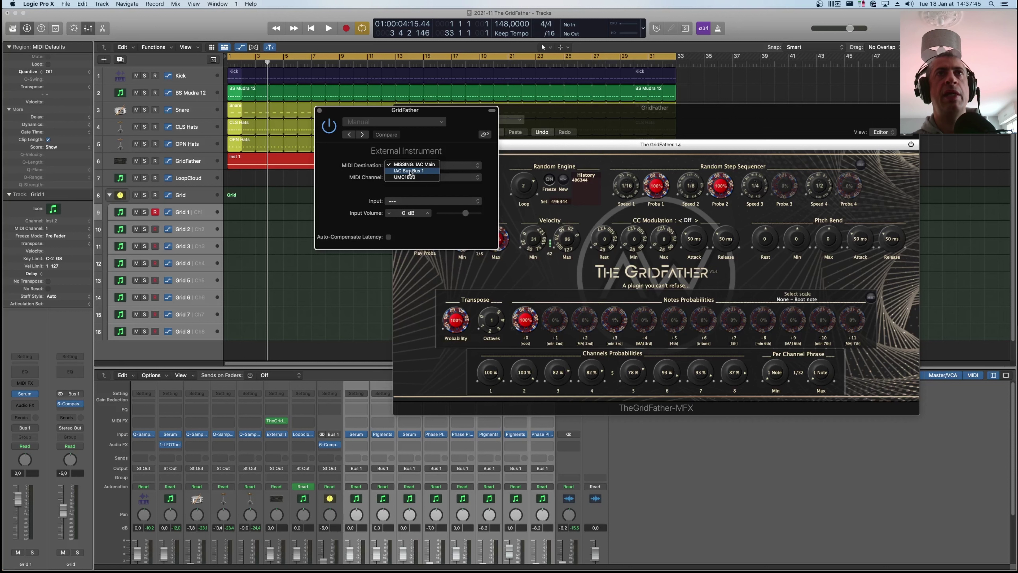
pyautogui.click(410, 172)
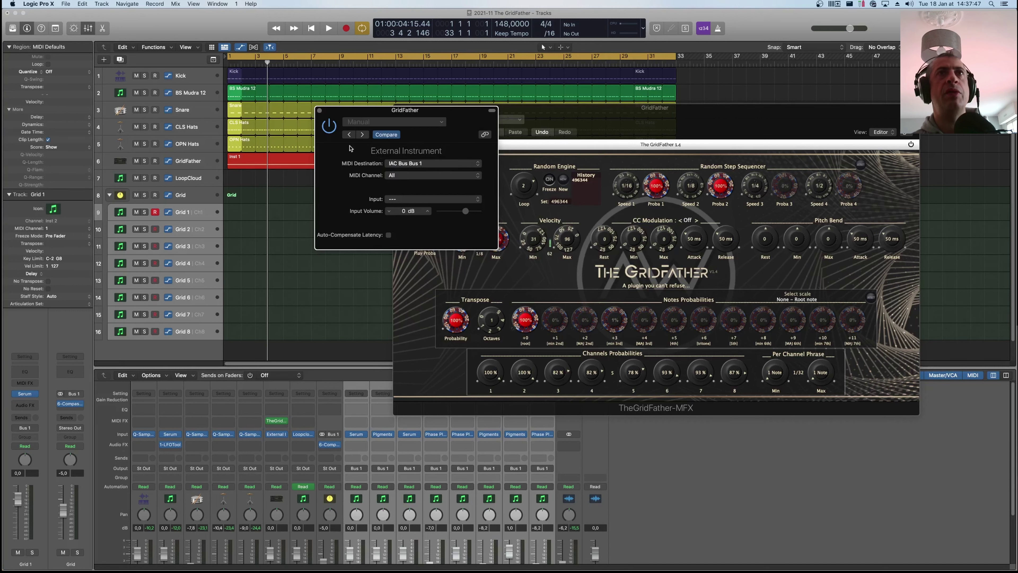
pyautogui.click(319, 112)
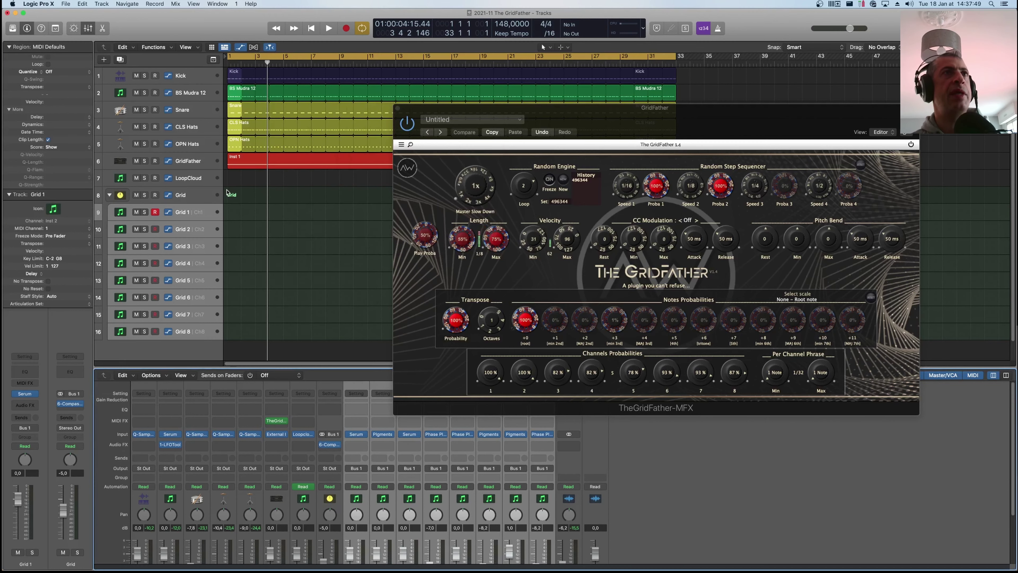
# Play the project from the start, turn off Freeze in the Random Engine while listening, and stop playback.
pyautogui.press('Return')
pyautogui.press('space')
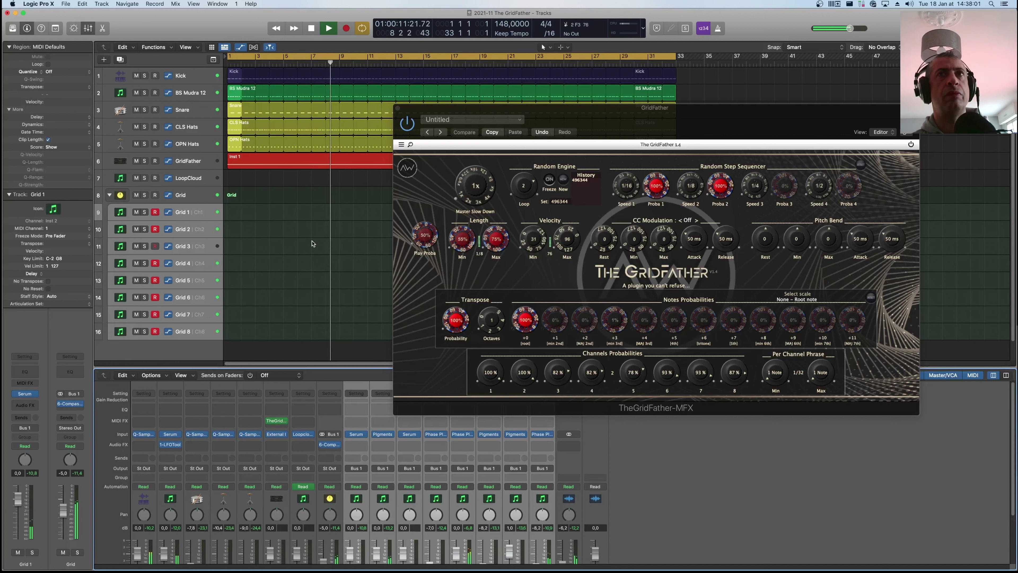
pyautogui.click(550, 181)
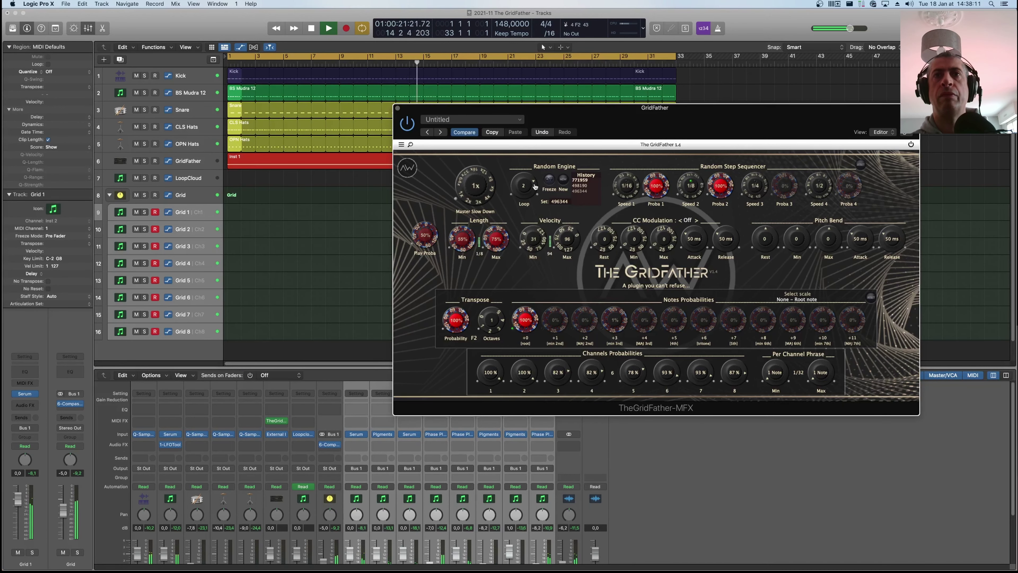
pyautogui.press('space')
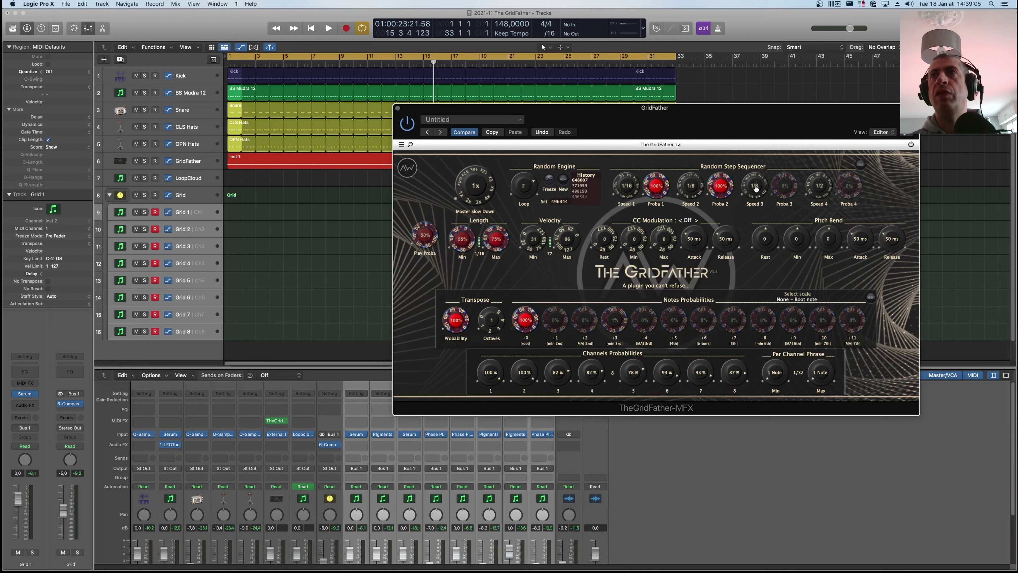
# Set Speed 3 to 1/16, Proba 3 to 43% and Play Proba to 0%, and test with brief playback.
pyautogui.moveTo(756, 189); pyautogui.dragTo(754, 199)
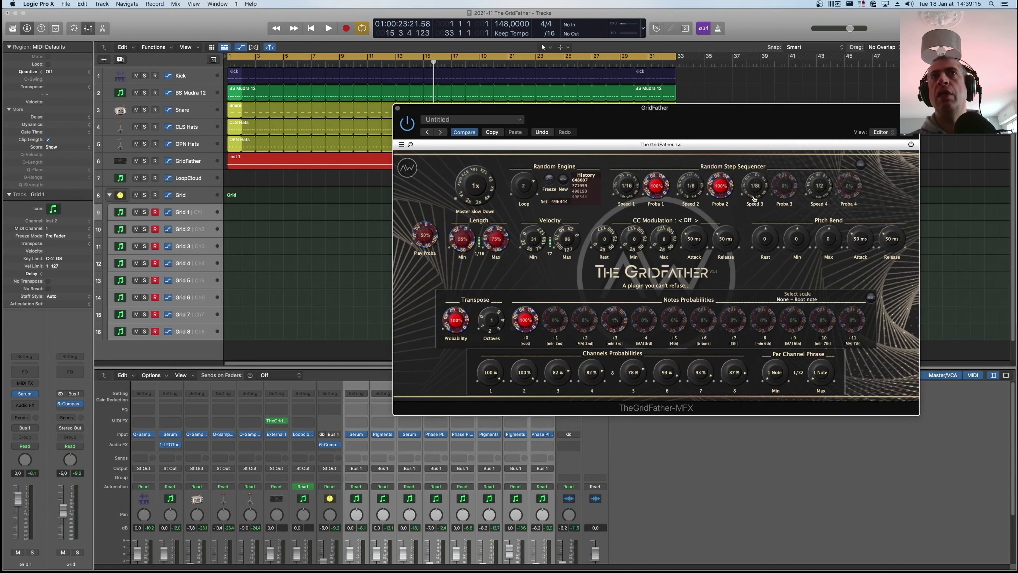
pyautogui.moveTo(754, 199); pyautogui.dragTo(781, 182)
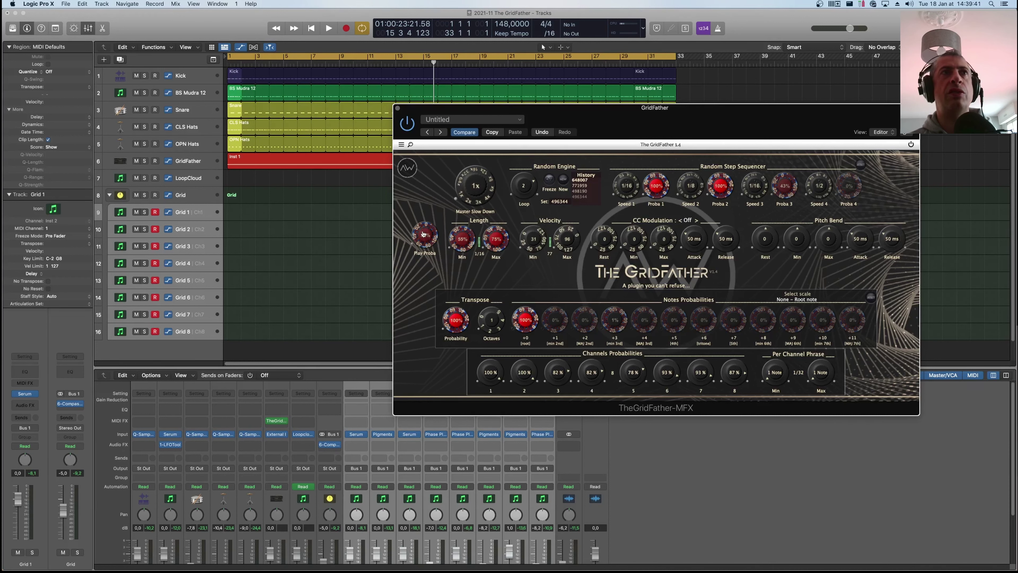
pyautogui.moveTo(431, 230); pyautogui.dragTo(420, 302)
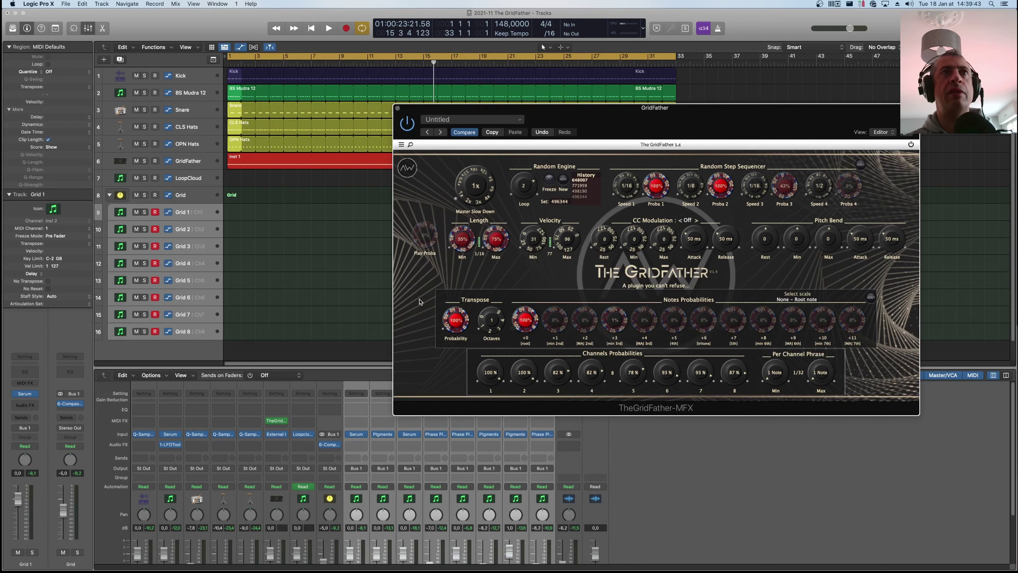
pyautogui.press('space')
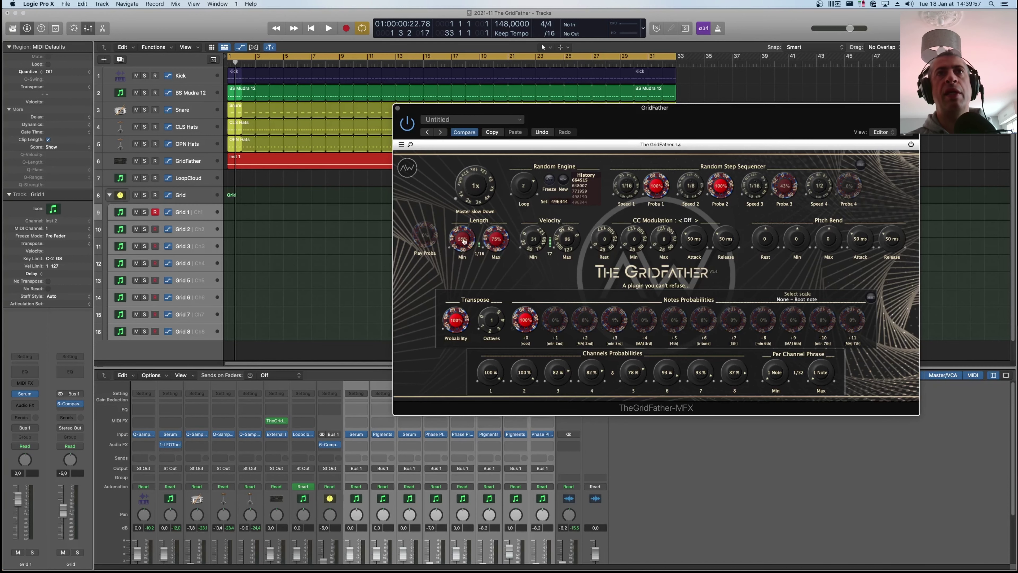
# Set Length Max to 50% and Proba 1, 2 and 3 to 0%, raise Play Proba to 100% during playback, and stop.
pyautogui.moveTo(498, 242); pyautogui.dragTo(460, 250)
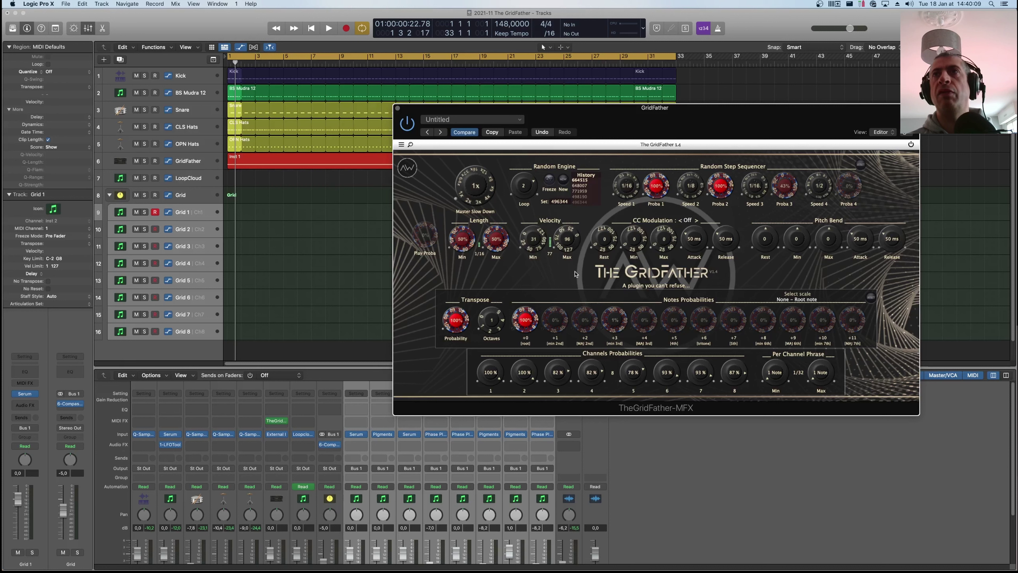
pyautogui.moveTo(652, 197); pyautogui.dragTo(711, 274)
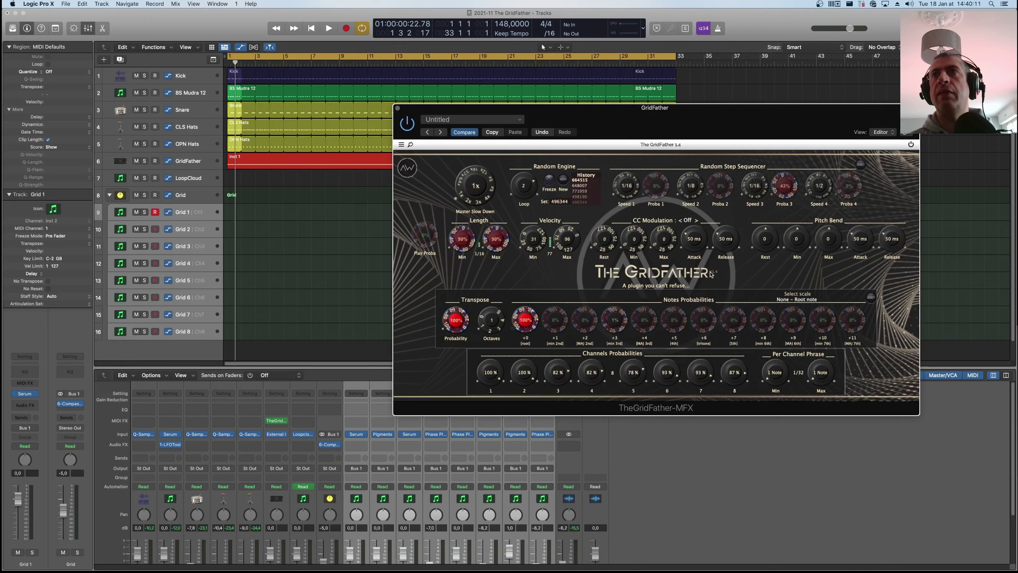
pyautogui.press('space')
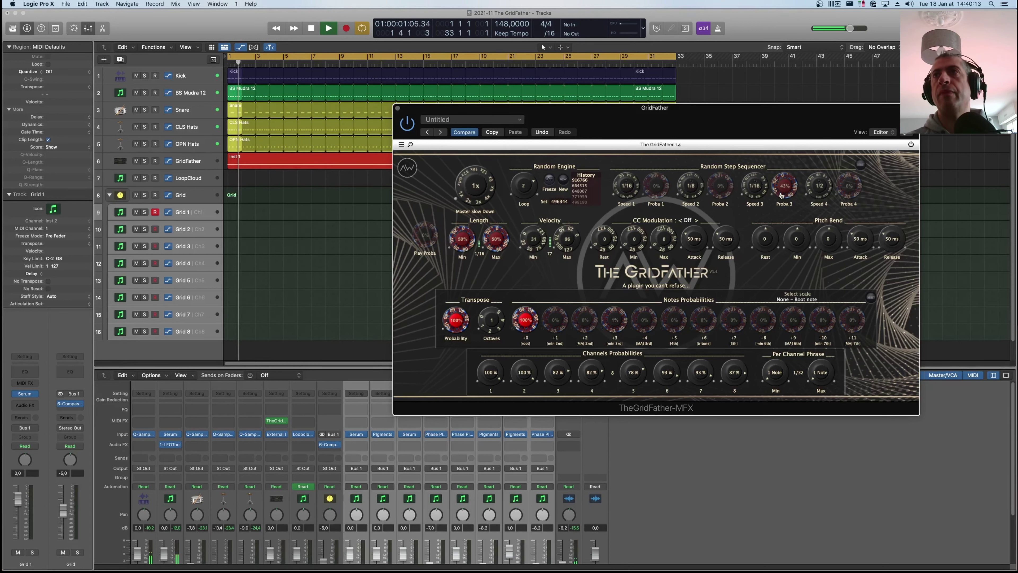
pyautogui.moveTo(426, 238); pyautogui.dragTo(438, 210)
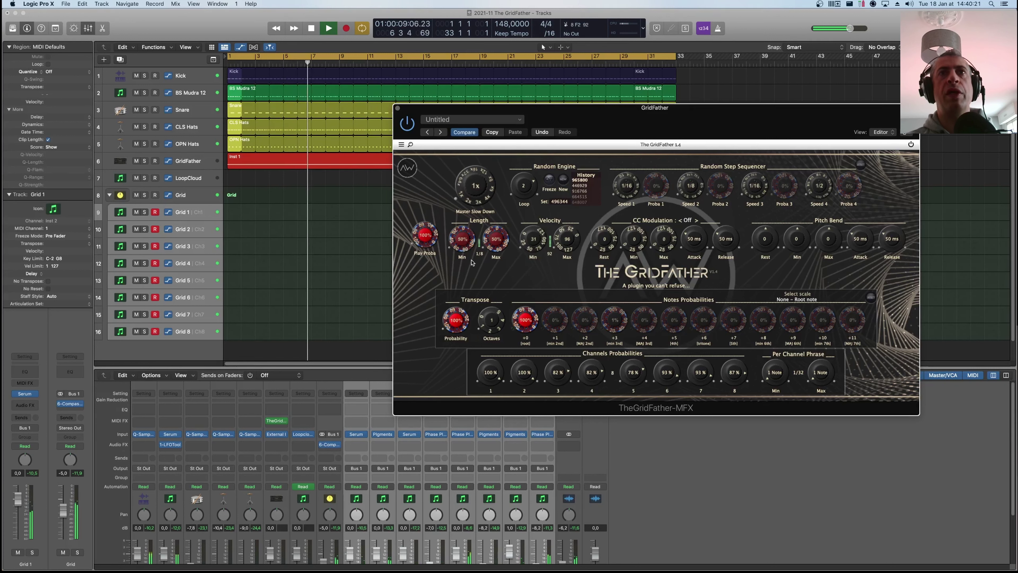
pyautogui.press('space')
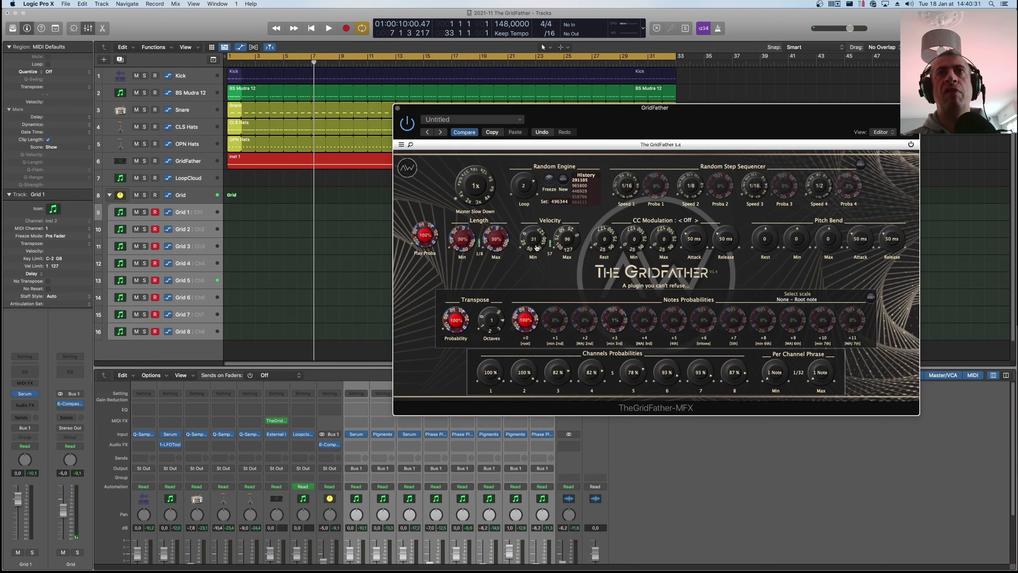
# Adjust the Velocity range so that Min is 52 and Max is 20.
pyautogui.moveTo(536, 248); pyautogui.dragTo(528, 248)
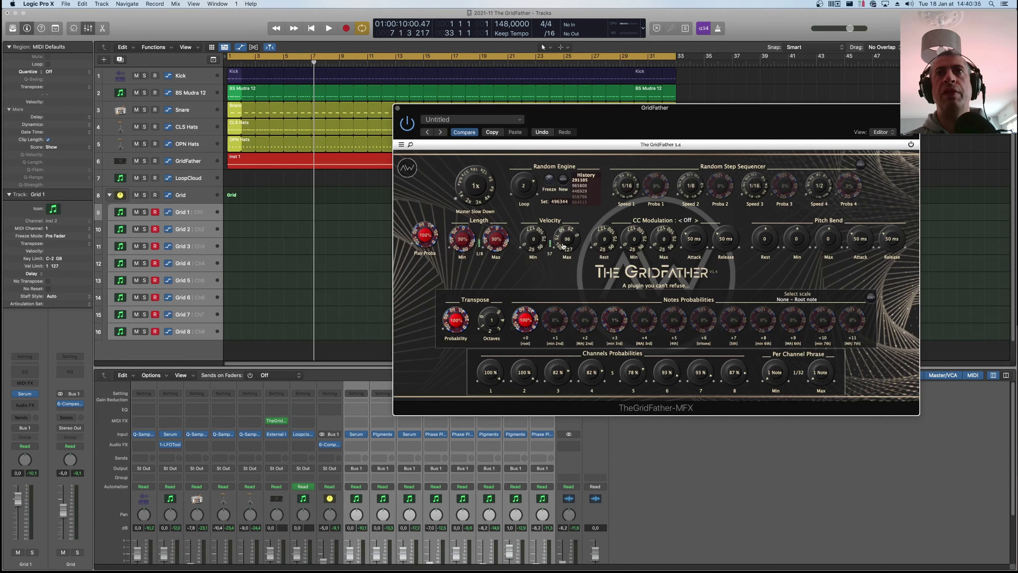
pyautogui.moveTo(541, 253); pyautogui.dragTo(563, 256)
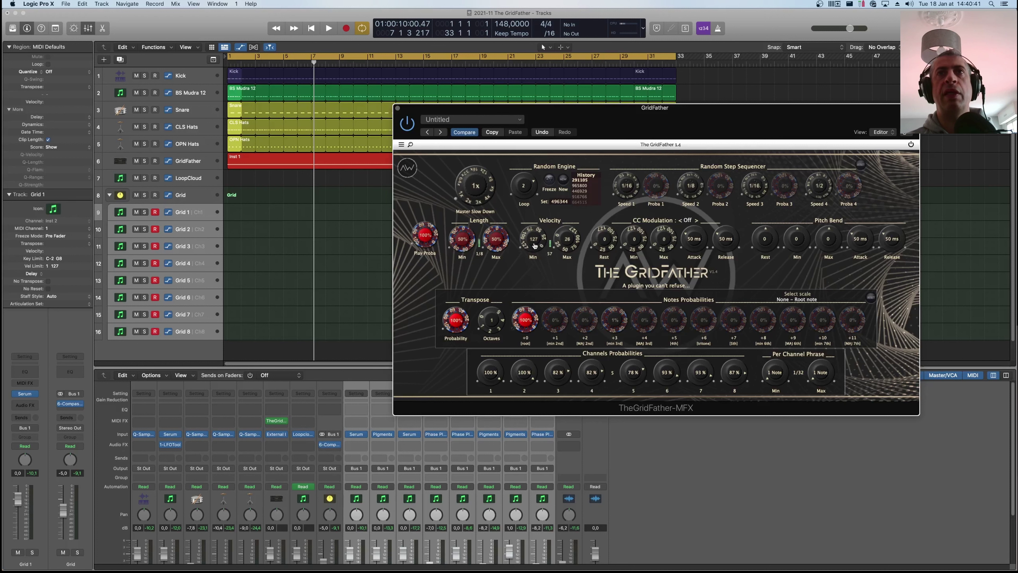
pyautogui.moveTo(534, 246); pyautogui.dragTo(568, 247)
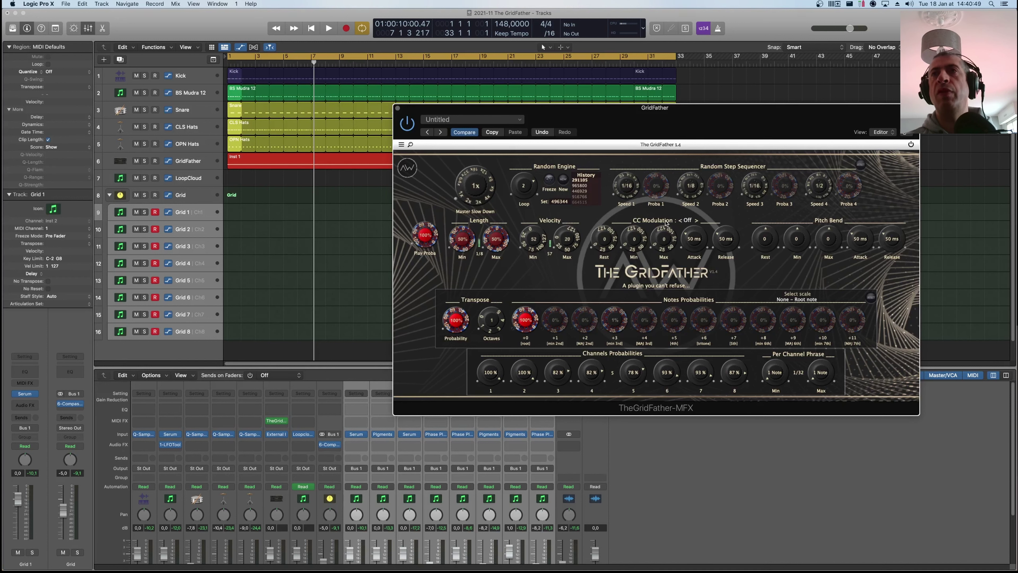
# Assign CC Modulation to 1 Mod Wheel and set its Max to 78 and Attack to 1 ms.
pyautogui.click(688, 222)
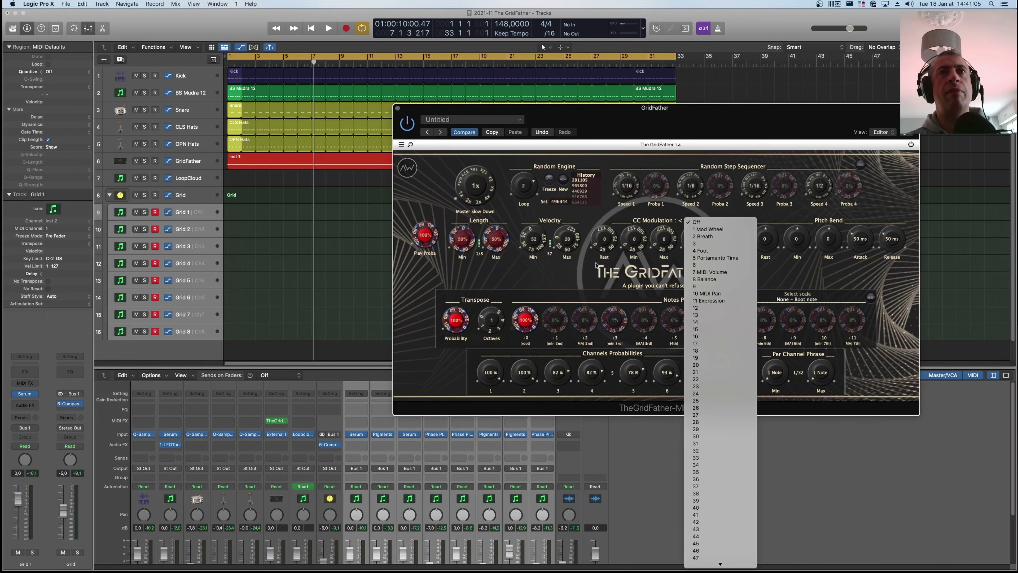
pyautogui.click(616, 220)
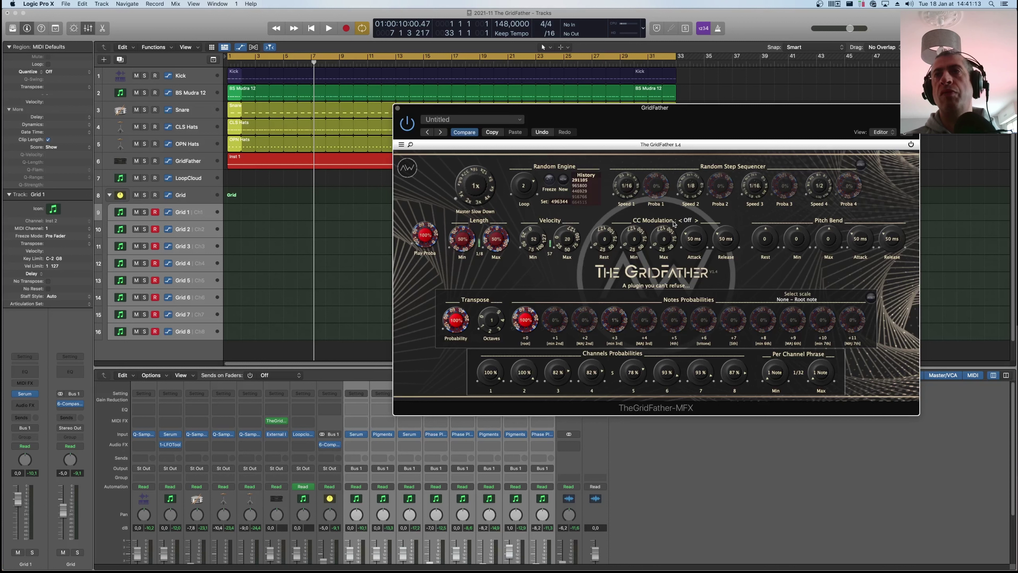
pyautogui.click(689, 222)
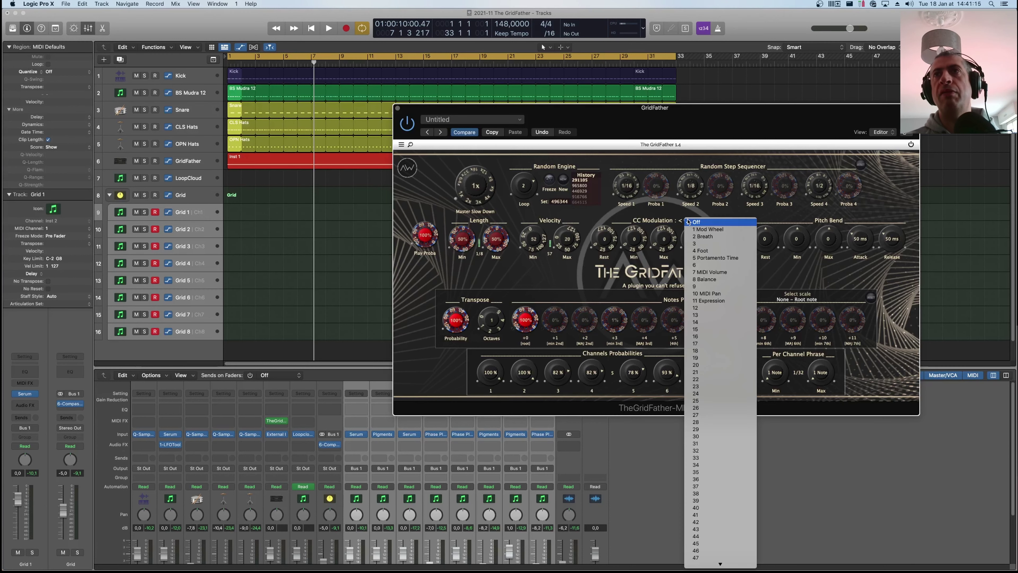
pyautogui.click(694, 228)
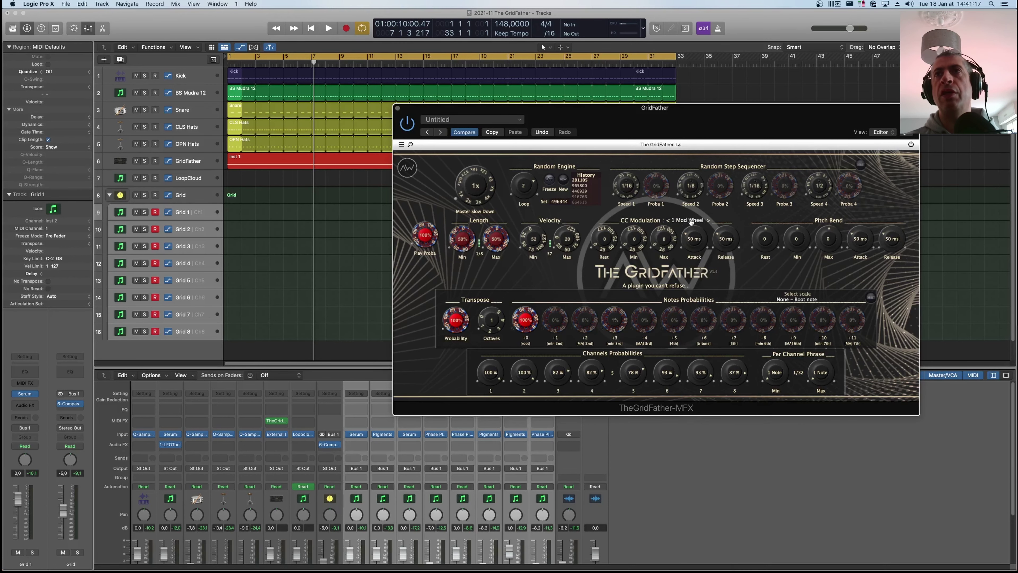
pyautogui.moveTo(664, 250); pyautogui.dragTo(663, 236)
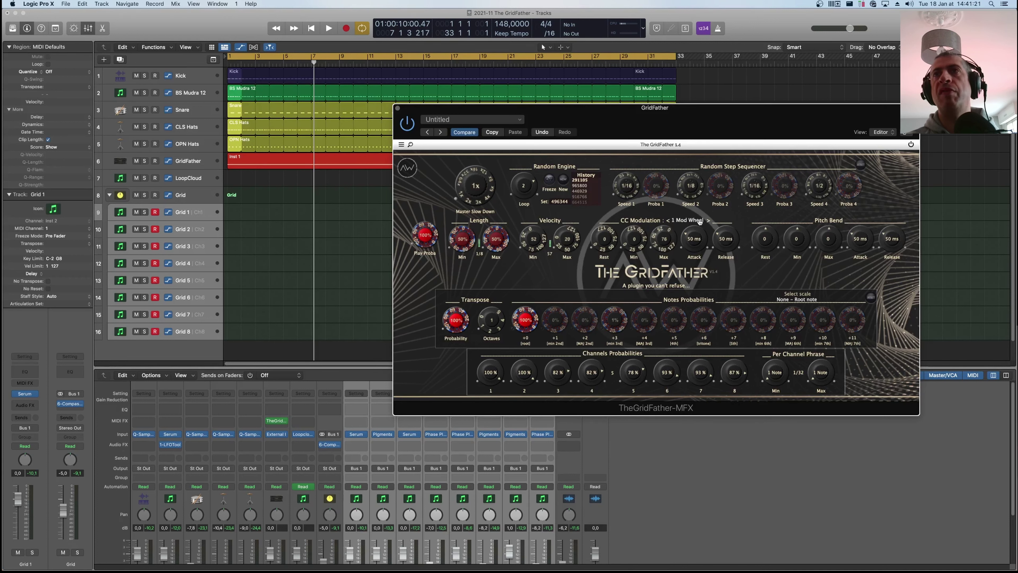
pyautogui.moveTo(690, 245); pyautogui.dragTo(701, 240)
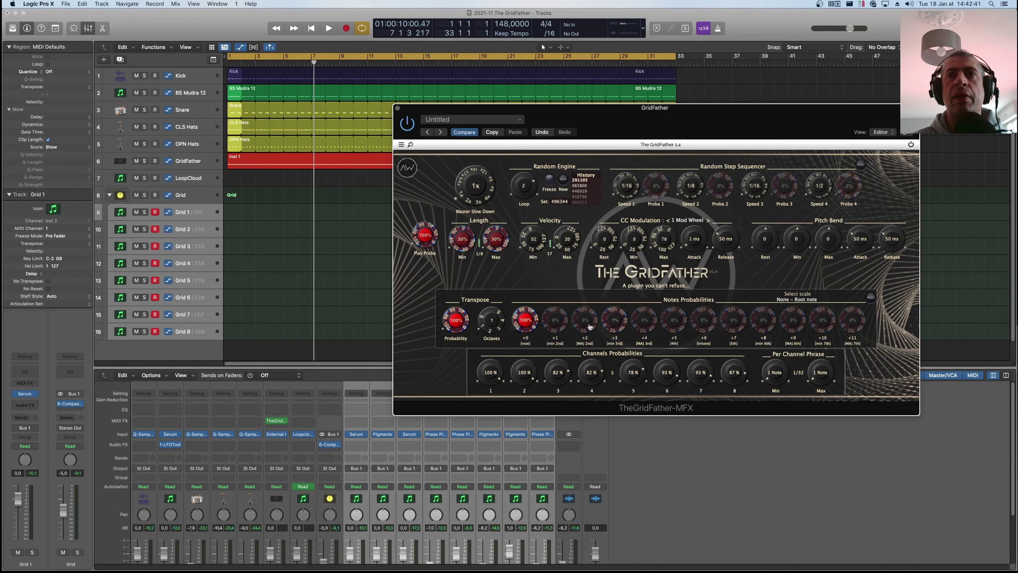
# Raise the note probabilities for +3, +6, +8 and +10 to about 25% each, leaving the root at 100%.
pyautogui.moveTo(603, 325); pyautogui.dragTo(604, 315)
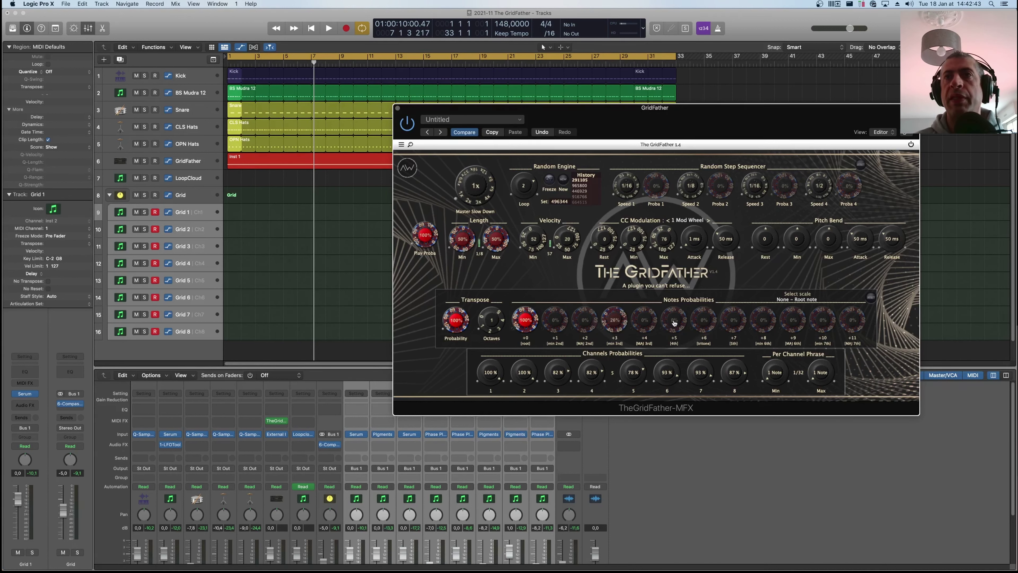
pyautogui.moveTo(704, 325); pyautogui.dragTo(763, 315)
pyautogui.moveTo(830, 321); pyautogui.dragTo(830, 312)
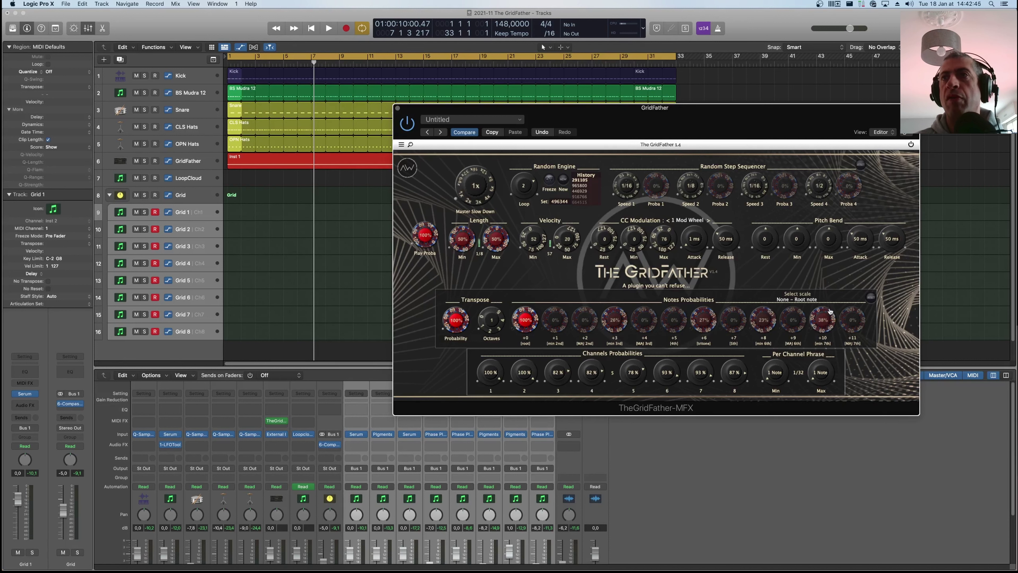
pyautogui.moveTo(527, 320); pyautogui.dragTo(530, 310)
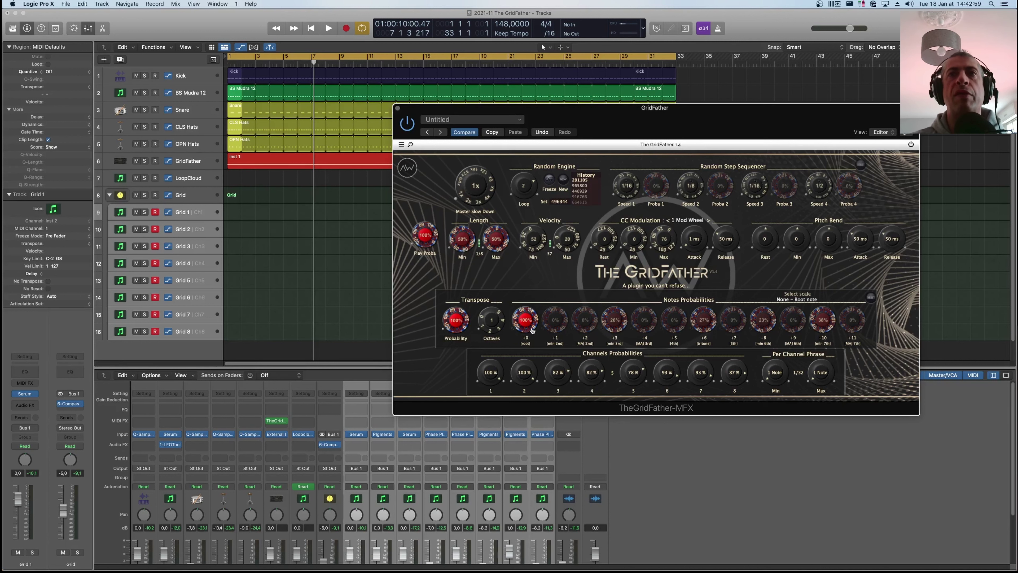
# Apply the Major Phrygian / Jewish / Spanish scale to the Notes Probabilities.
pyautogui.click(802, 300)
pyautogui.scroll(-5, 862, 387)
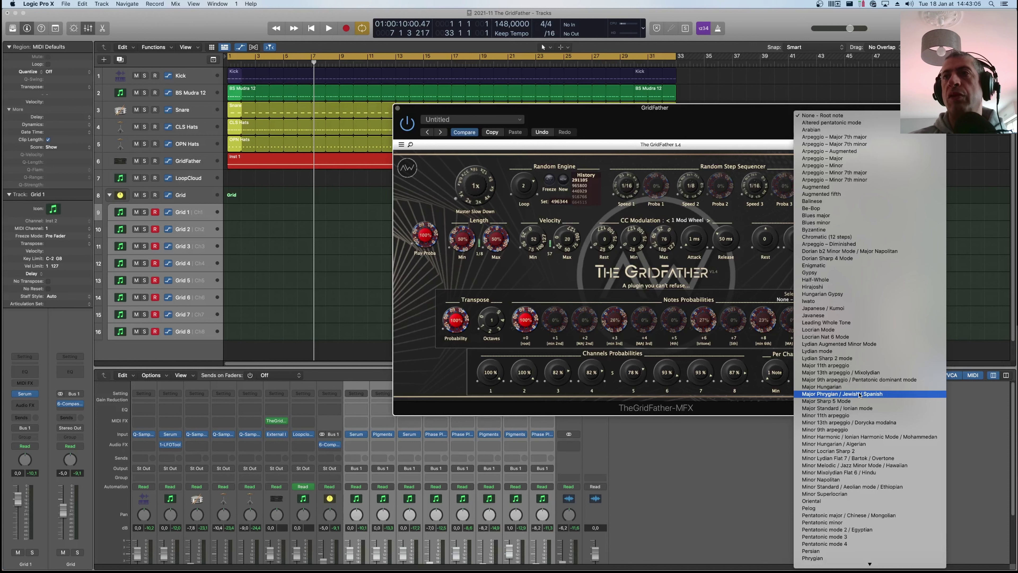
pyautogui.click(852, 394)
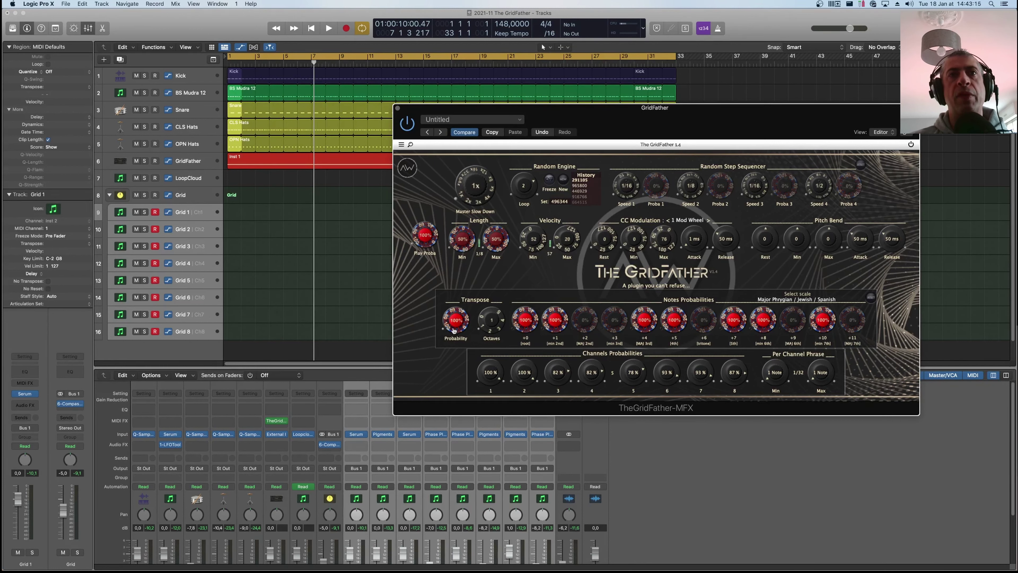
# Set the Transpose Probability to 33%, try different Octaves ranges and set Octaves to 0.
pyautogui.moveTo(457, 322); pyautogui.dragTo(457, 336)
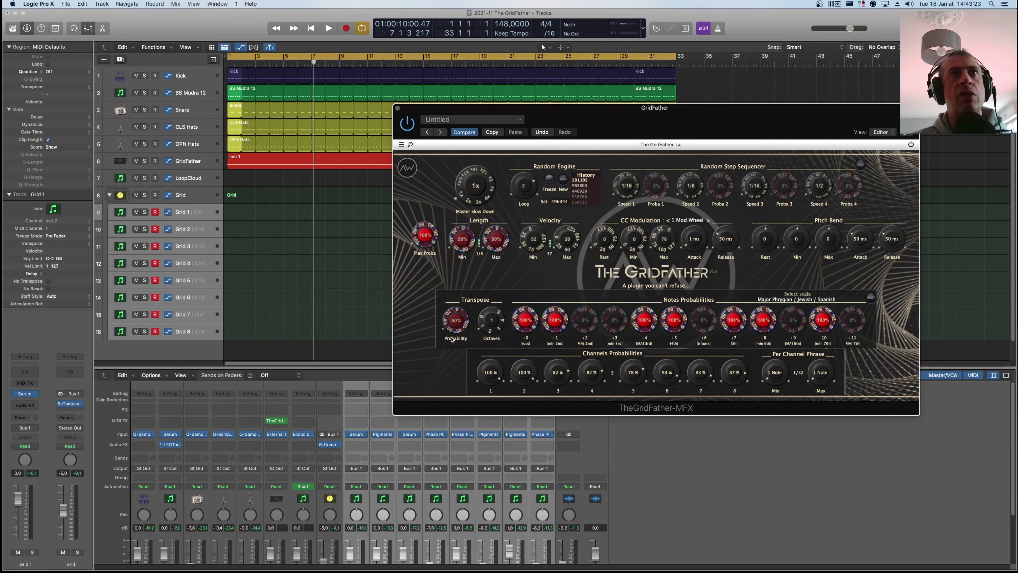
pyautogui.click(457, 319)
pyautogui.moveTo(461, 314); pyautogui.dragTo(487, 327)
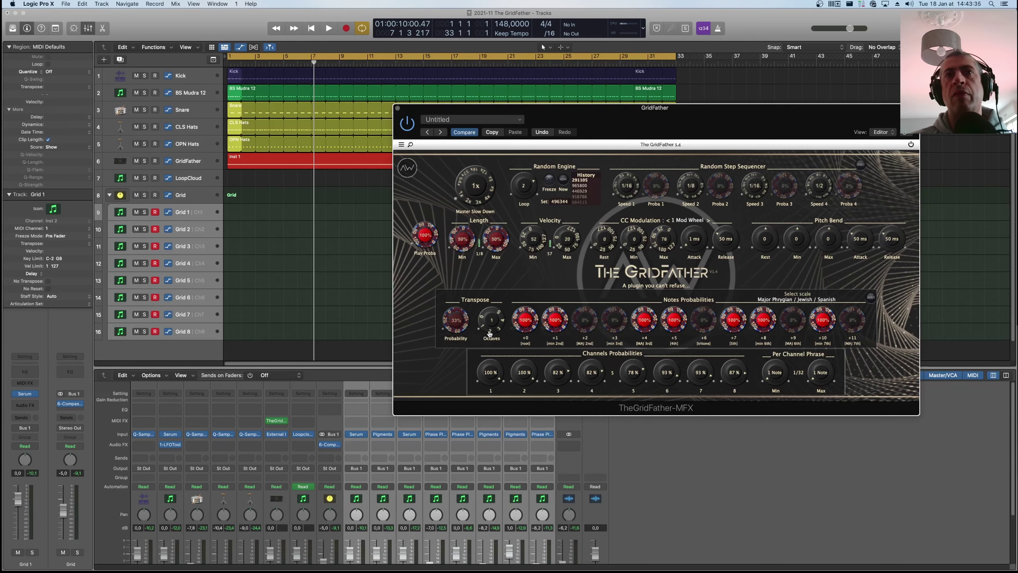
pyautogui.moveTo(495, 326); pyautogui.dragTo(494, 318)
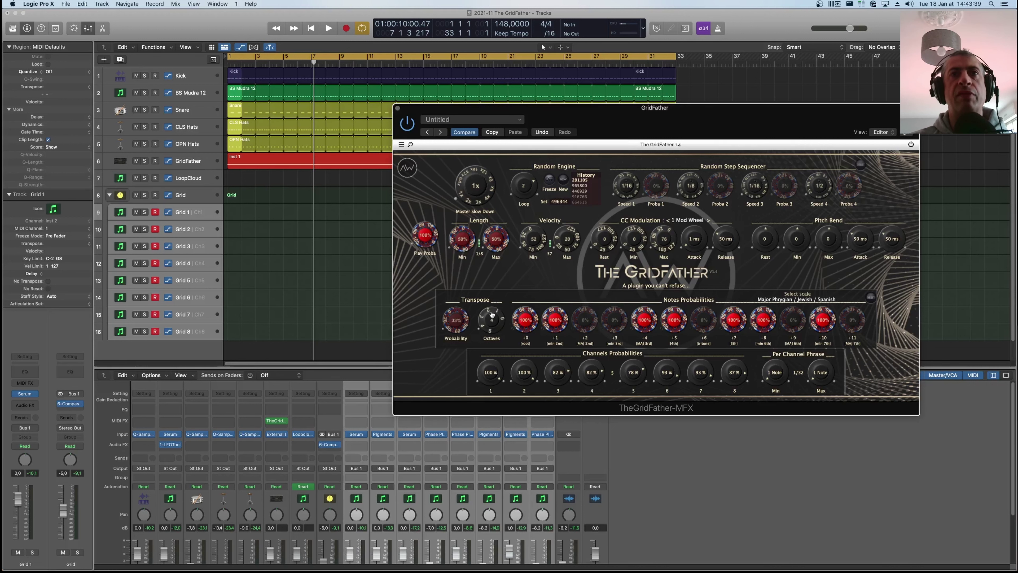
pyautogui.moveTo(493, 314); pyautogui.dragTo(492, 328)
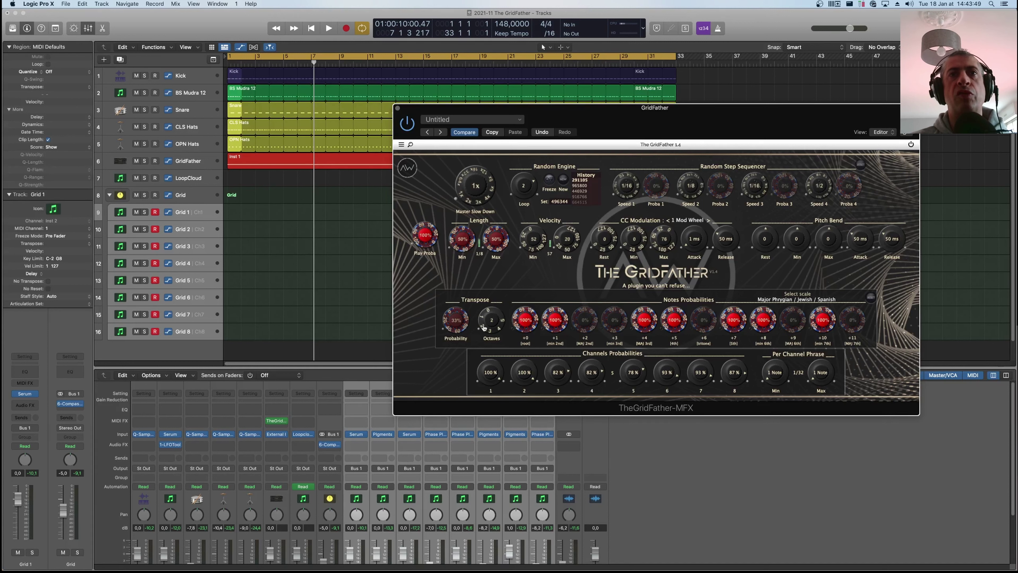
pyautogui.moveTo(484, 327)
pyautogui.mouseDown()
pyautogui.moveTo(514, 330)
pyautogui.moveTo(496, 338)
pyautogui.mouseUp()
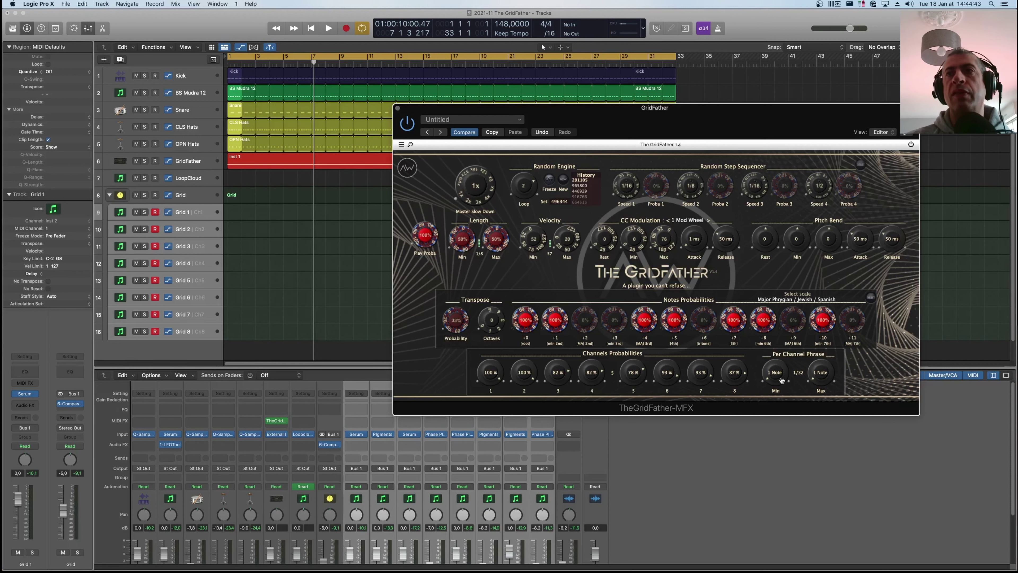
# Set the Per Channel Phrase Min to 1/8 and Max to 1/4, and raise Master Slow Down to 3x.
pyautogui.moveTo(781, 380); pyautogui.dragTo(783, 379)
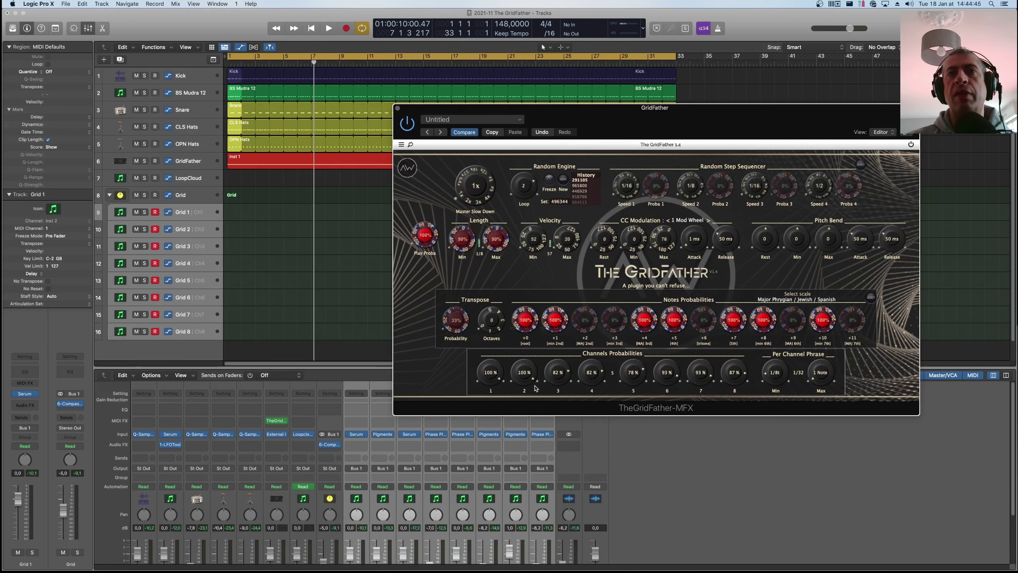
pyautogui.moveTo(774, 373); pyautogui.dragTo(860, 366)
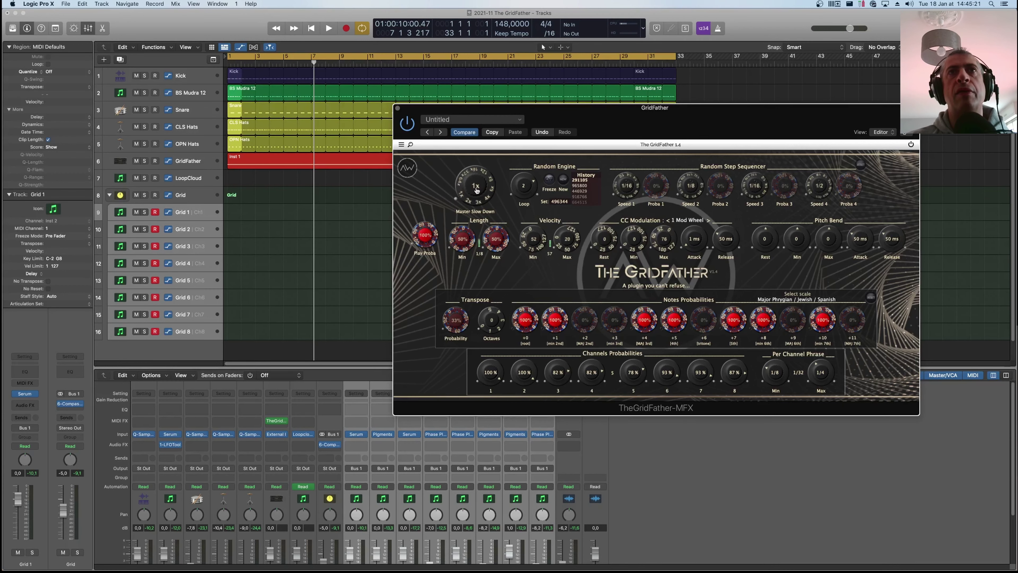
pyautogui.moveTo(476, 190); pyautogui.dragTo(476, 189)
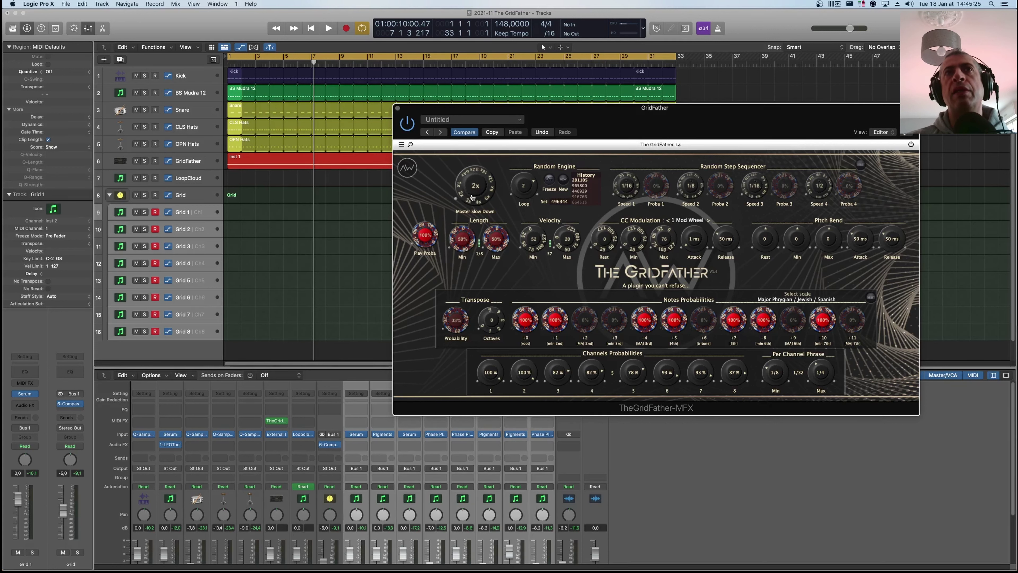
pyautogui.moveTo(472, 197); pyautogui.dragTo(472, 196)
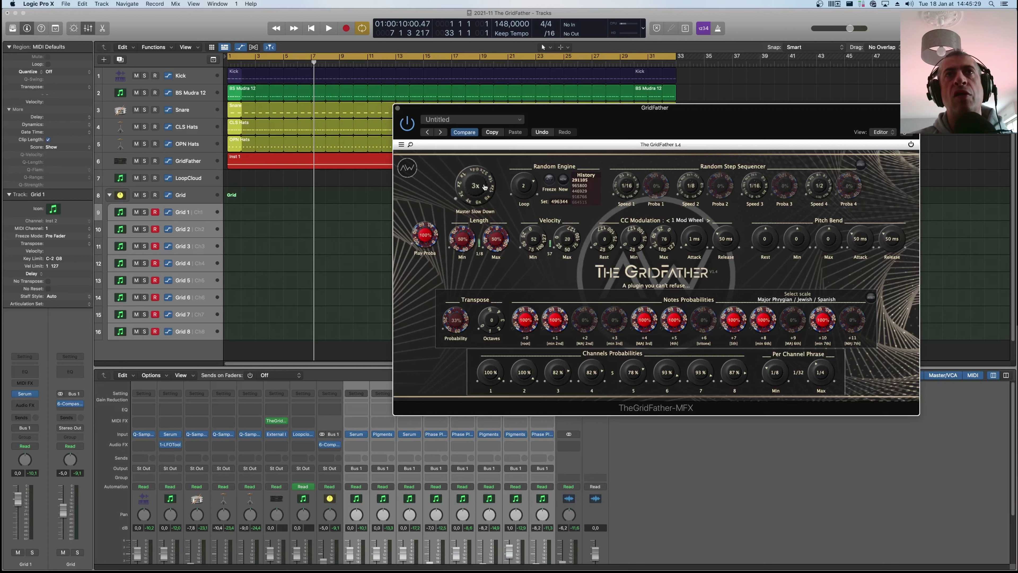
pyautogui.moveTo(483, 188); pyautogui.dragTo(476, 190)
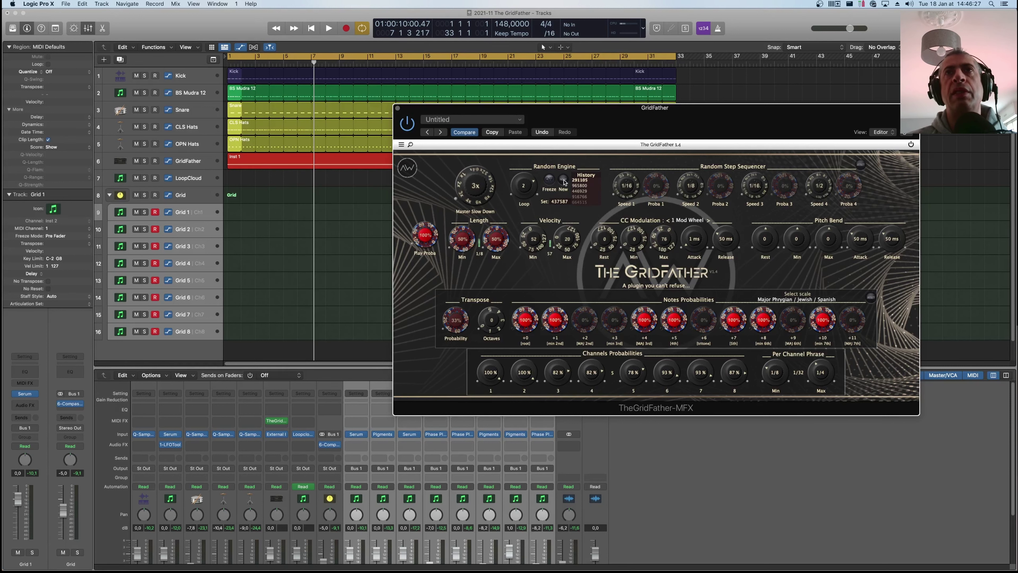
# Generate a new random seed and try switching Freeze on and off in the Random Engine.
pyautogui.click(563, 180)
pyautogui.click(549, 180)
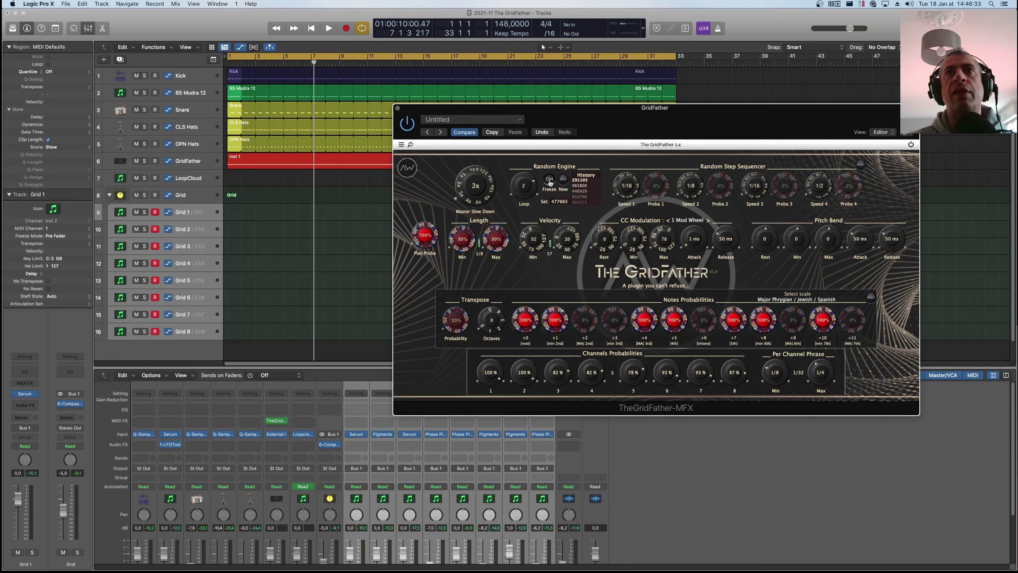
pyautogui.click(550, 181)
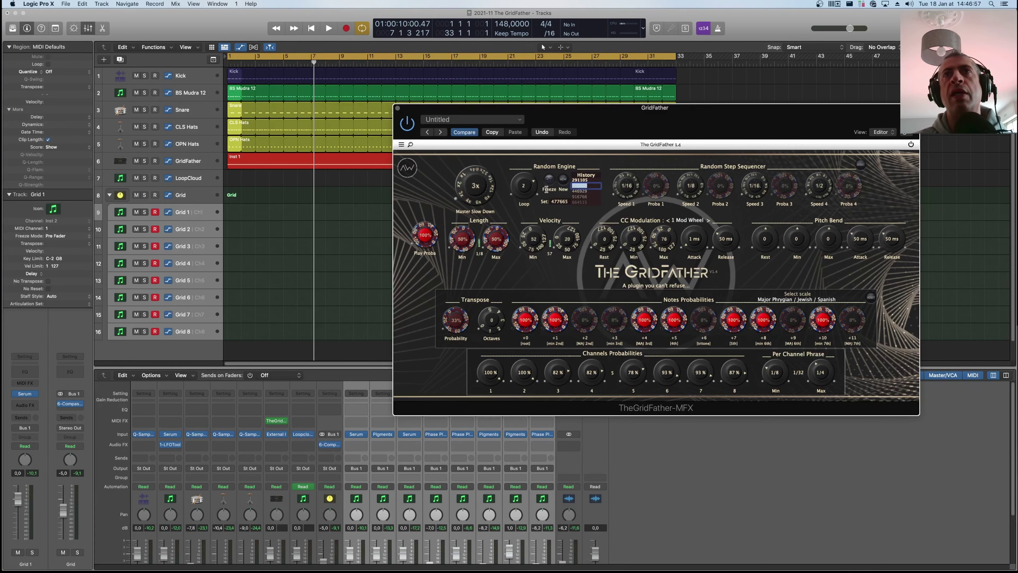
# Turn on Freeze and set the Random Engine seed to 965800, copied from the History.
pyautogui.click(576, 186)
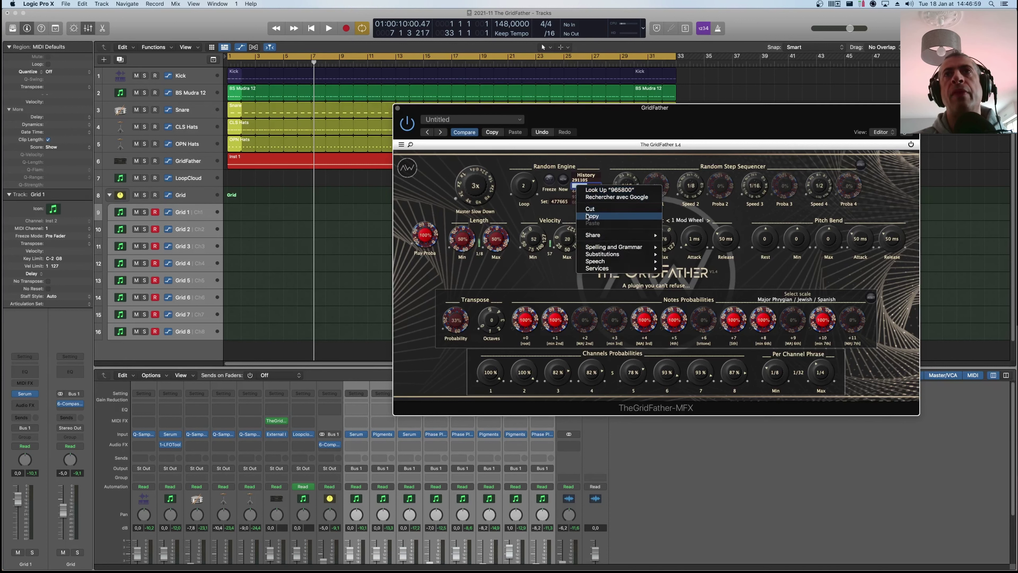
pyautogui.press('Escape')
pyautogui.click(549, 180)
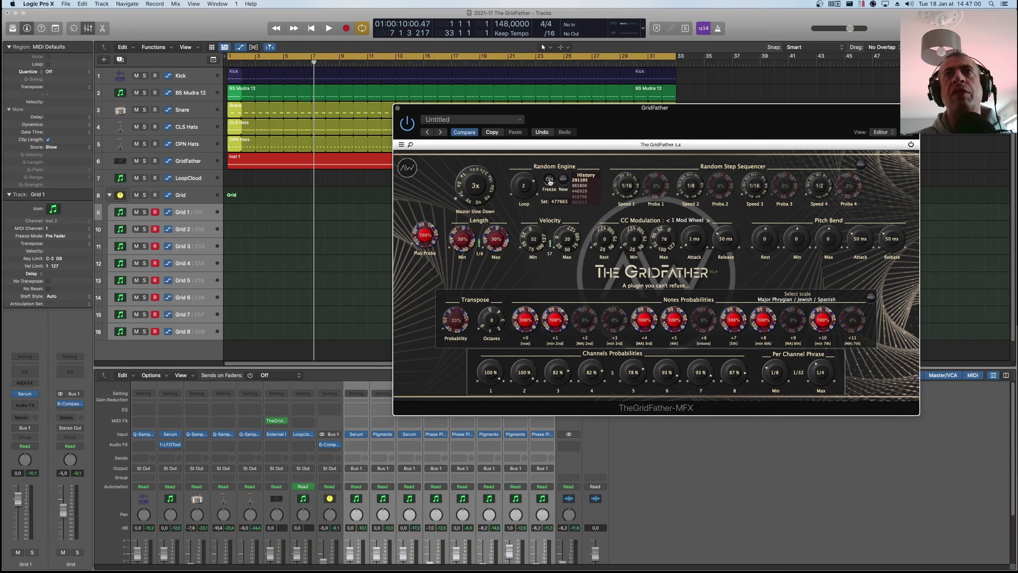
pyautogui.click(560, 203)
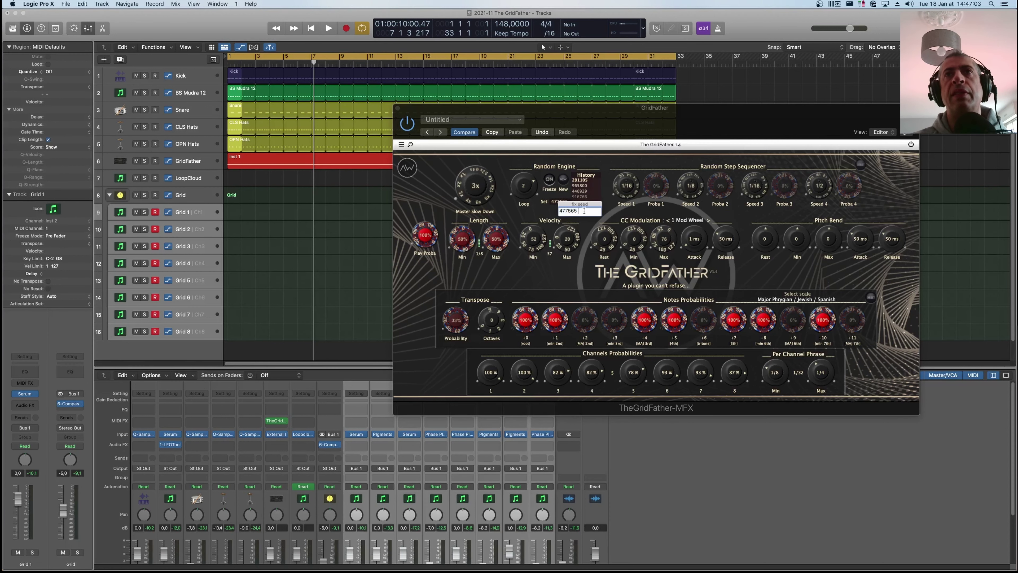
pyautogui.press('BackSpace')
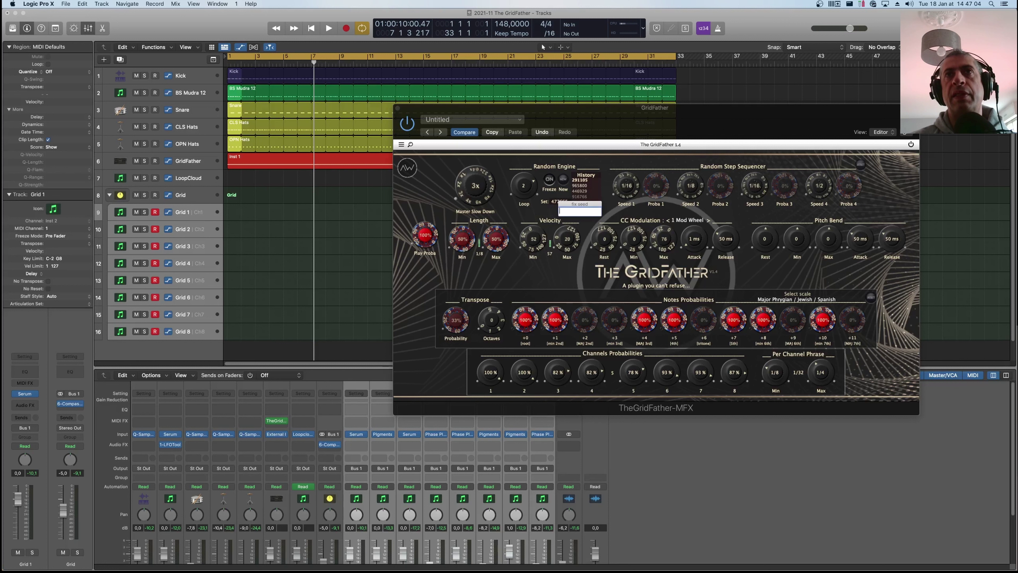
pyautogui.rightClick(566, 212)
pyautogui.click(582, 229)
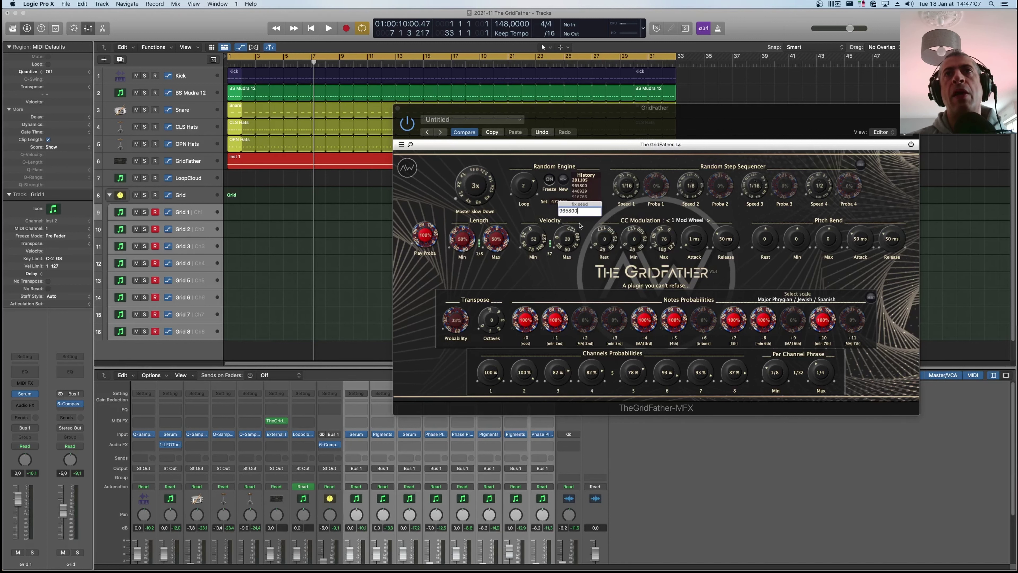
pyautogui.press('Return')
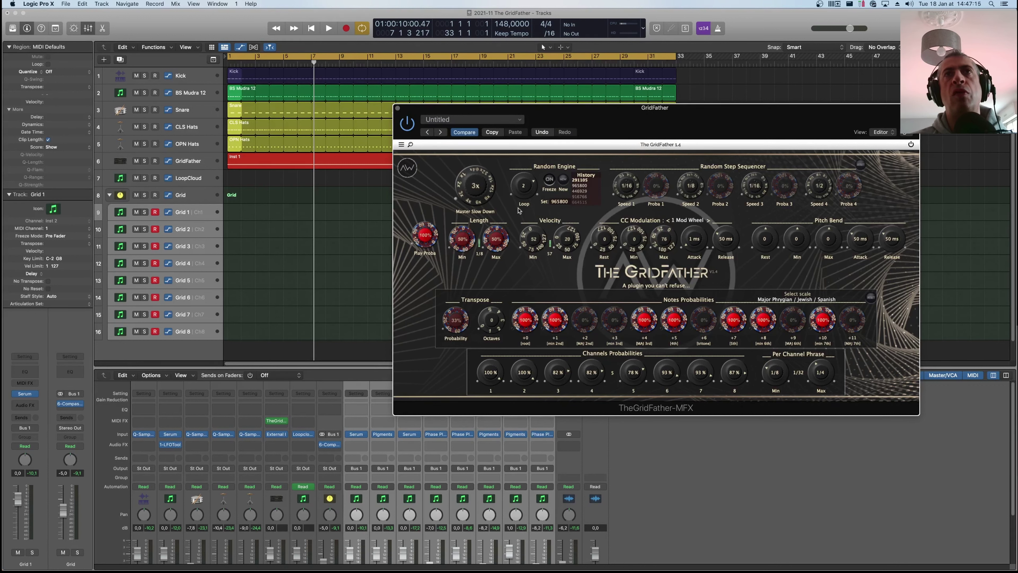
# Set Loop to 1 and Master Slow Down to 1x, with step sequencer Proba 1 at 33% and Proba 2 at 49%.
pyautogui.moveTo(527, 191); pyautogui.dragTo(526, 193)
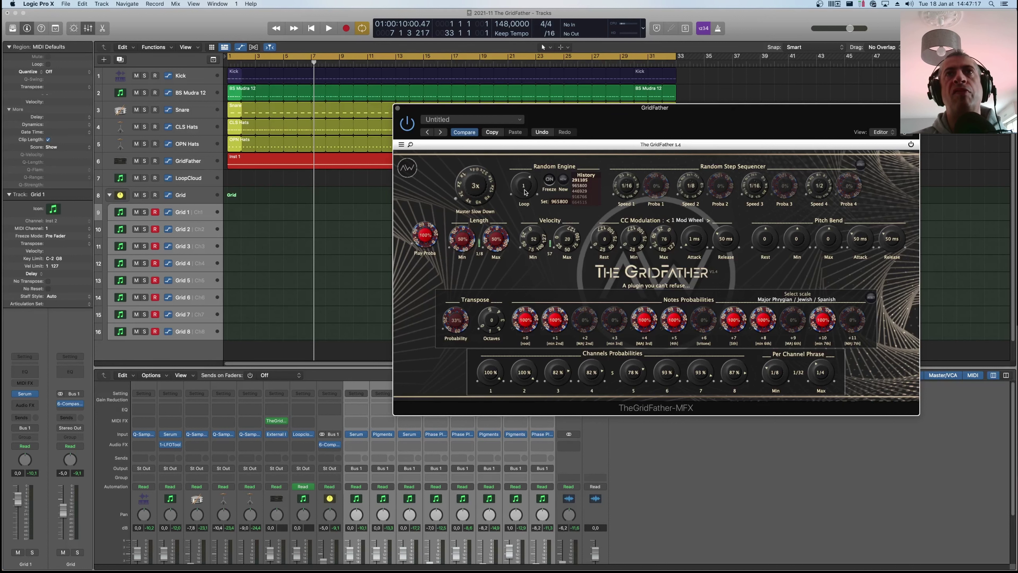
pyautogui.doubleClick(468, 198)
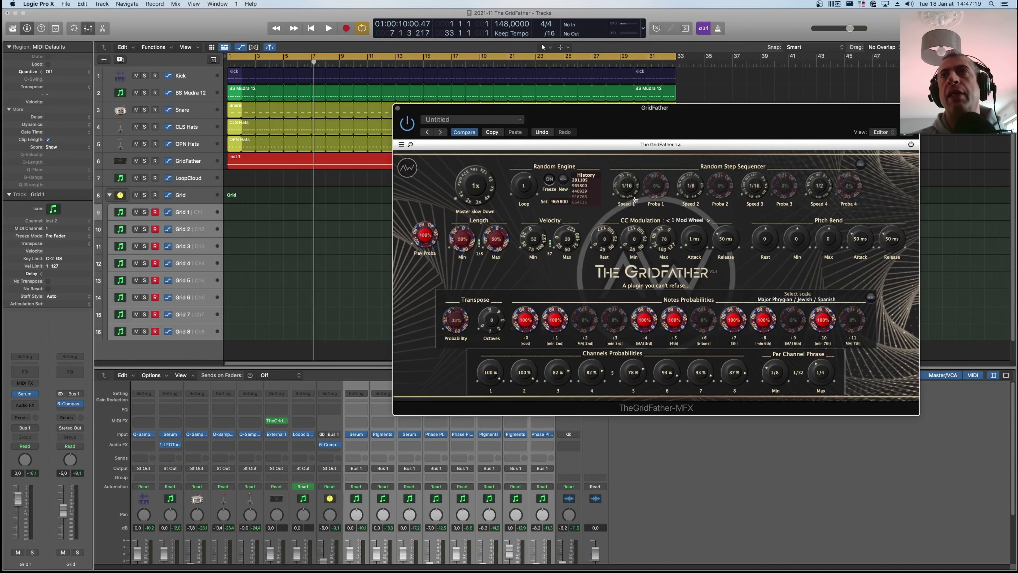
pyautogui.moveTo(723, 194); pyautogui.dragTo(662, 187)
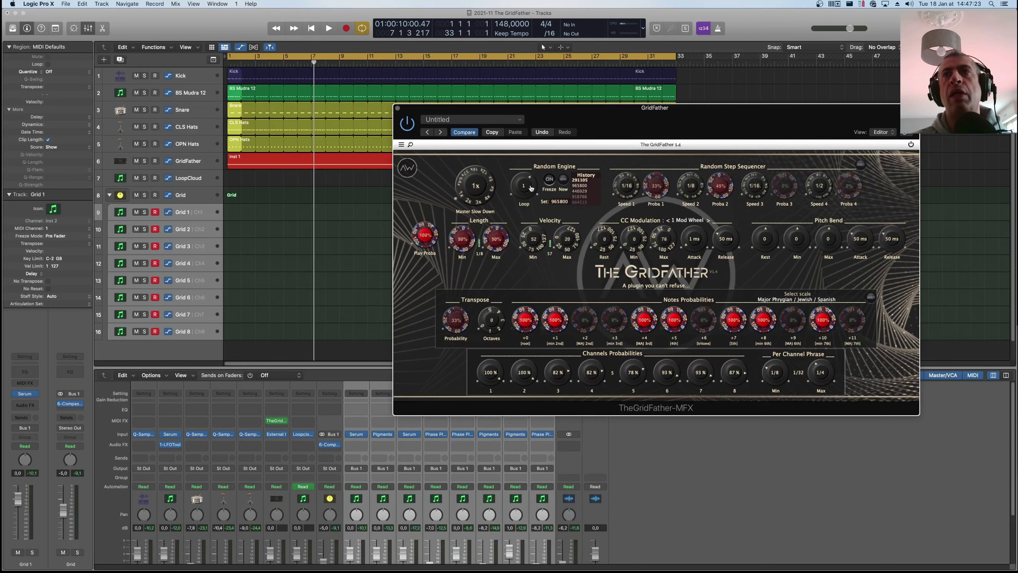
# Play the project from the start, raise Proba 1 to 100% while listening, and stop playback.
pyautogui.press('Return')
pyautogui.press('space')
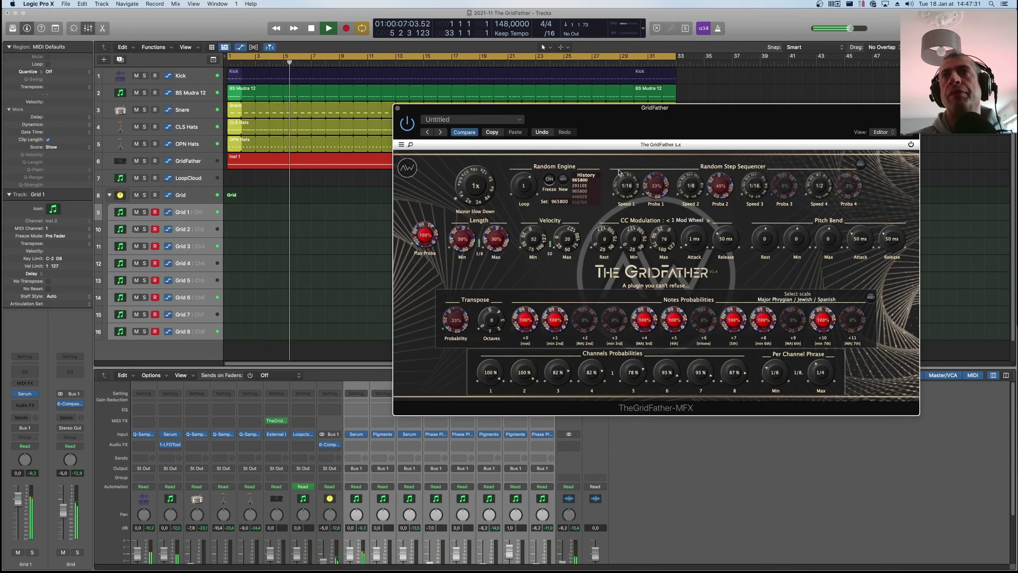
pyautogui.moveTo(655, 190); pyautogui.dragTo(658, 173)
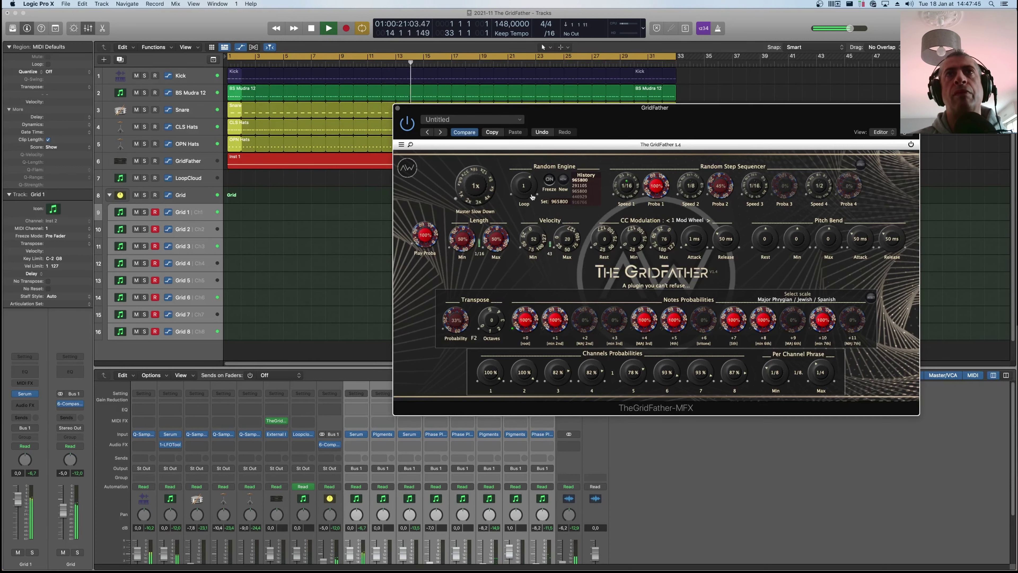
pyautogui.press('space')
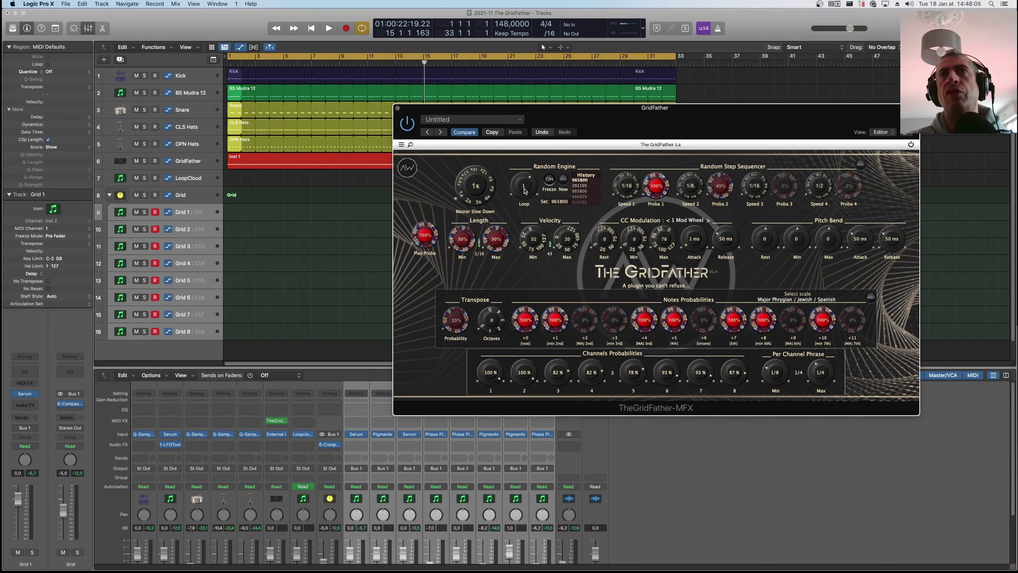
# Resume playback, generate two new random seeds in turn while listening, and stop playback.
pyautogui.press('space')
pyautogui.click(563, 182)
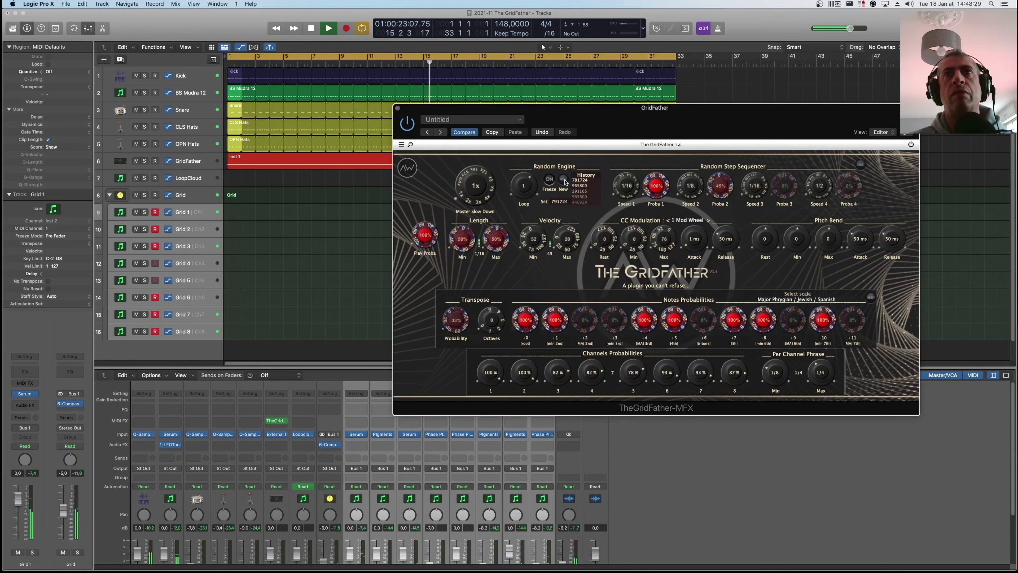
pyautogui.click(564, 180)
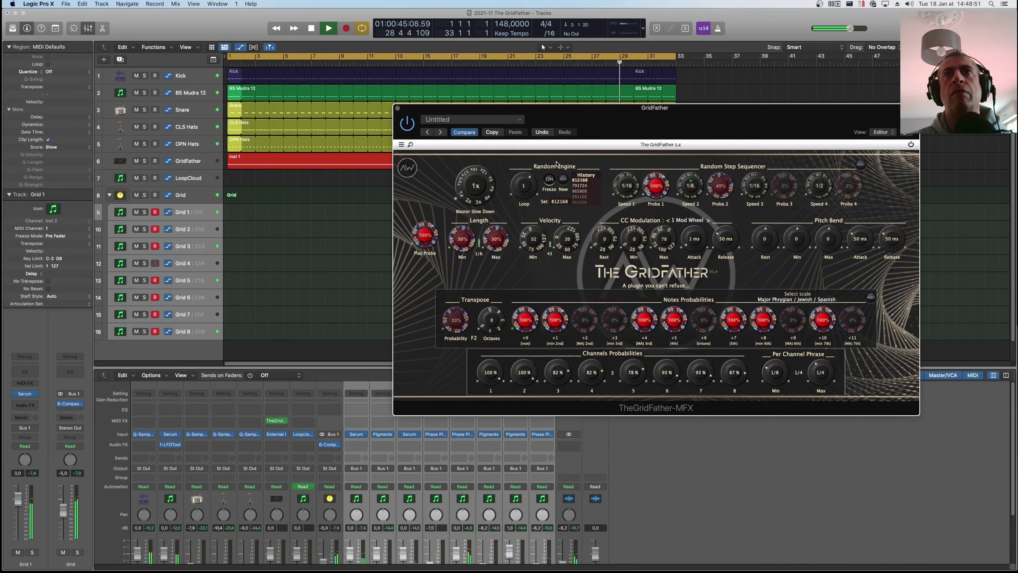
pyautogui.press('space')
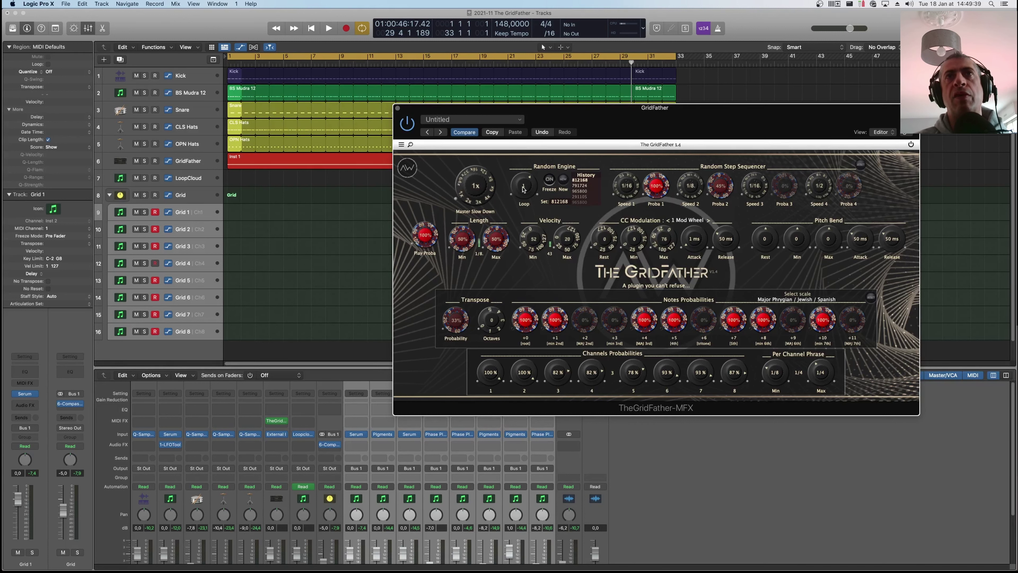
# Play with Loop set to 1/2, generate a new random seed, and restore seed 812168 from the History.
pyautogui.press('space')
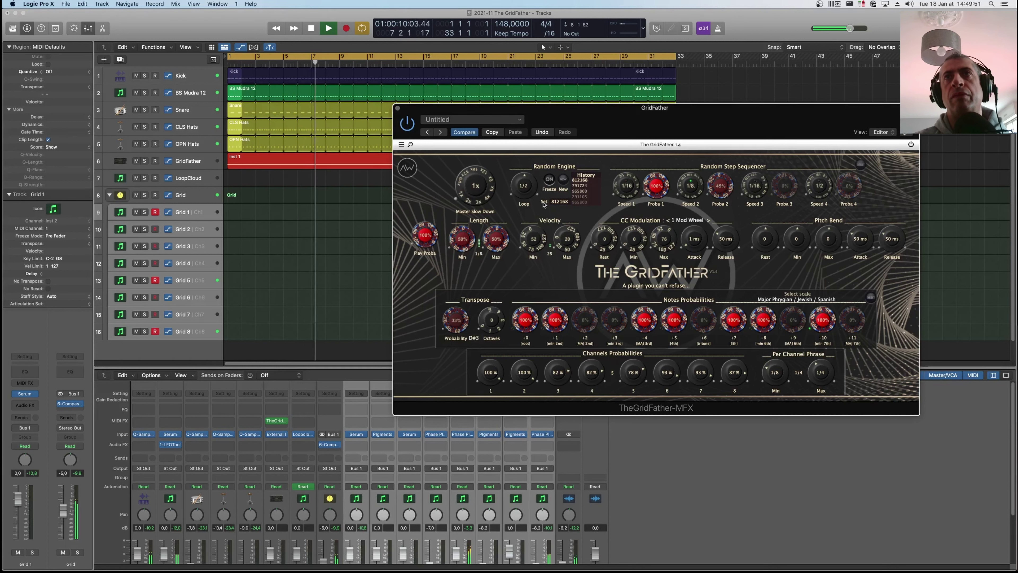
pyautogui.click(563, 184)
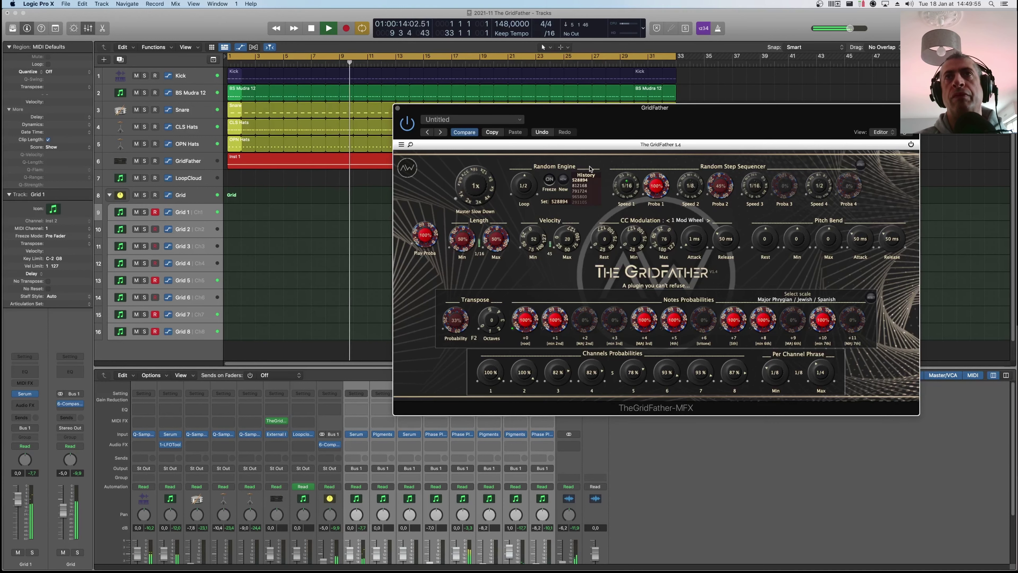
pyautogui.click(581, 186)
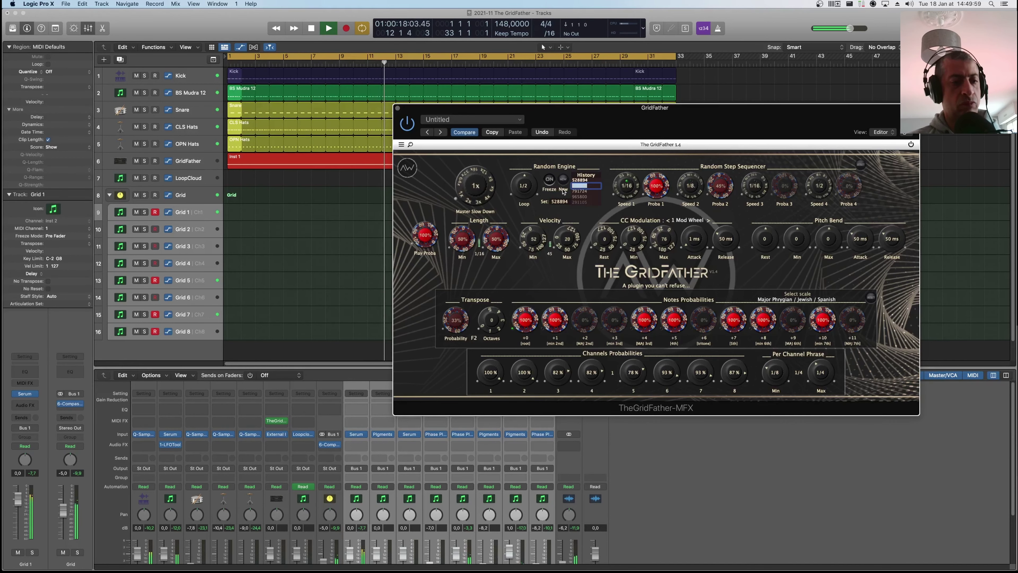
pyautogui.click(558, 203)
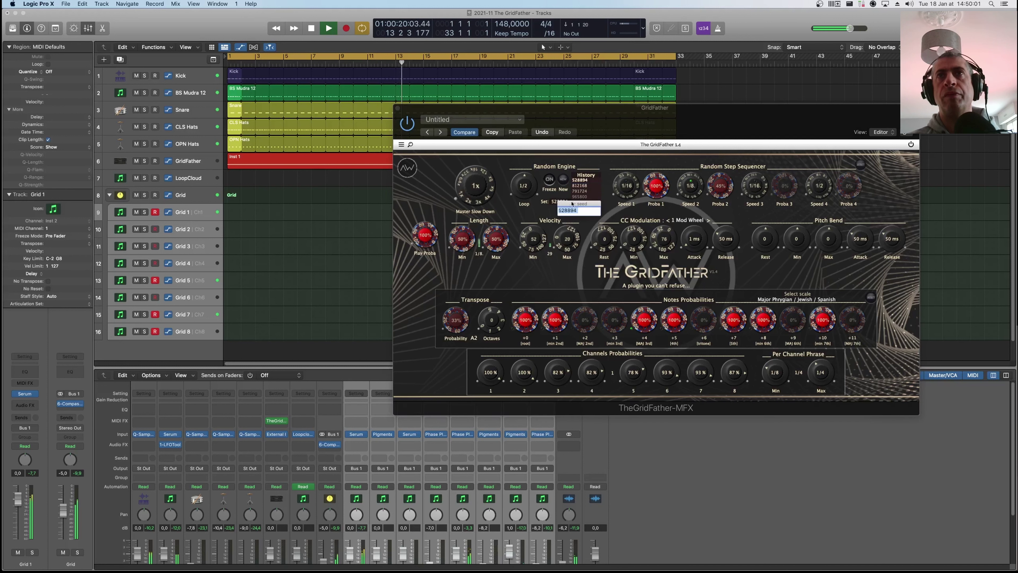
pyautogui.click(568, 211)
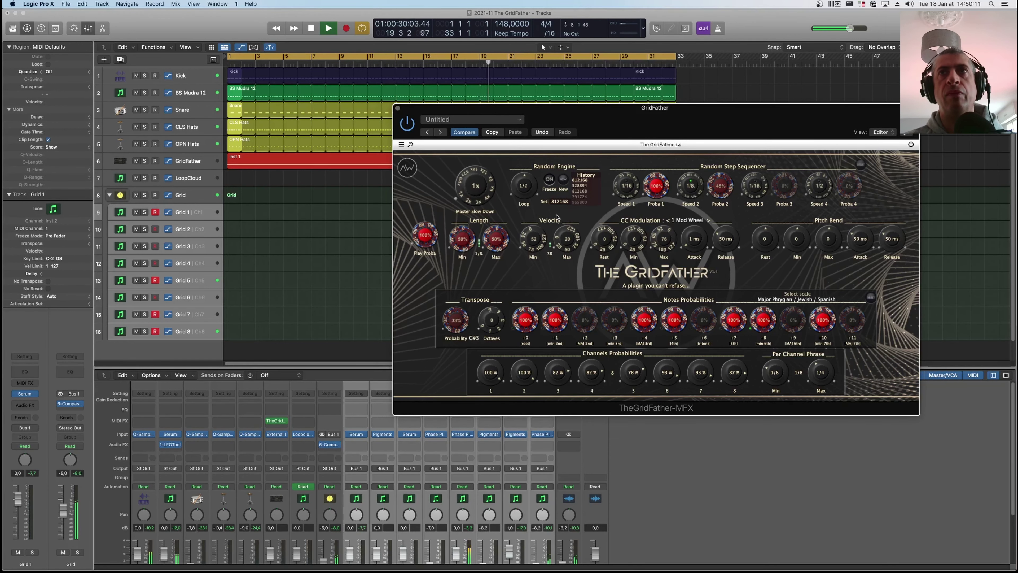
# Switch the seed to 528894 from the History during playback, listen to the pattern, and stop.
pyautogui.click(585, 187)
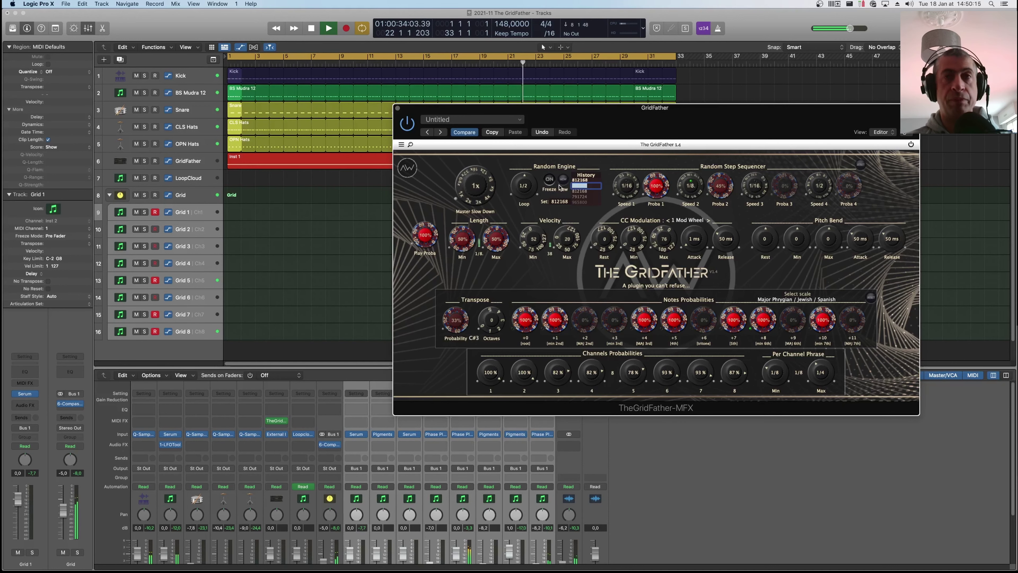
pyautogui.click(558, 202)
pyautogui.write('528894')
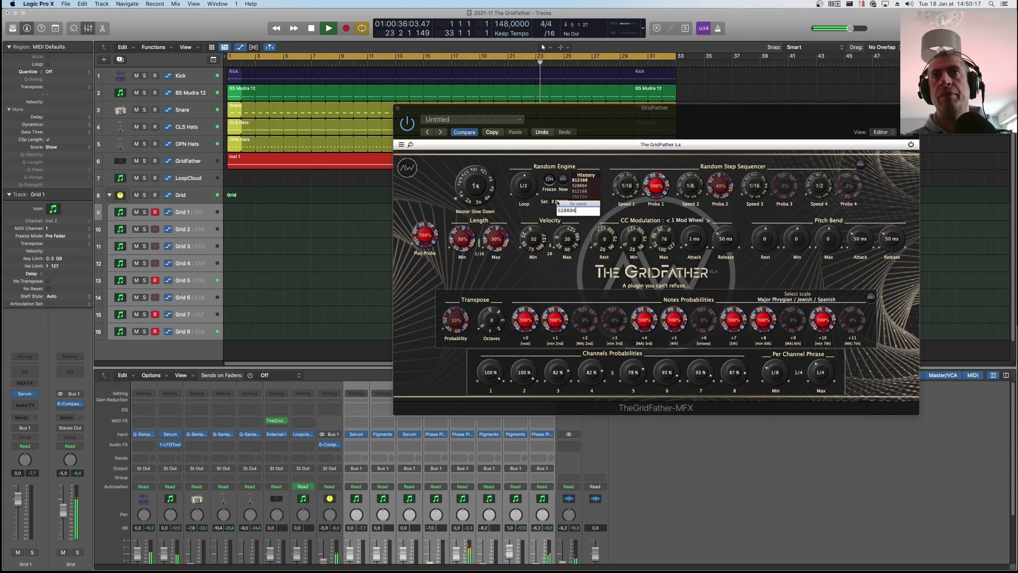
pyautogui.press('Return')
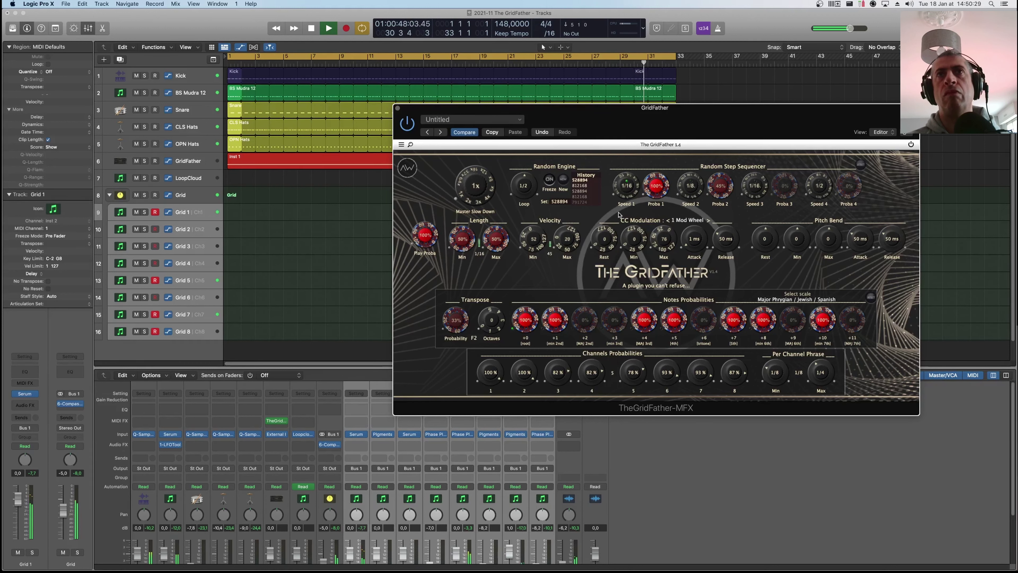
pyautogui.press('space')
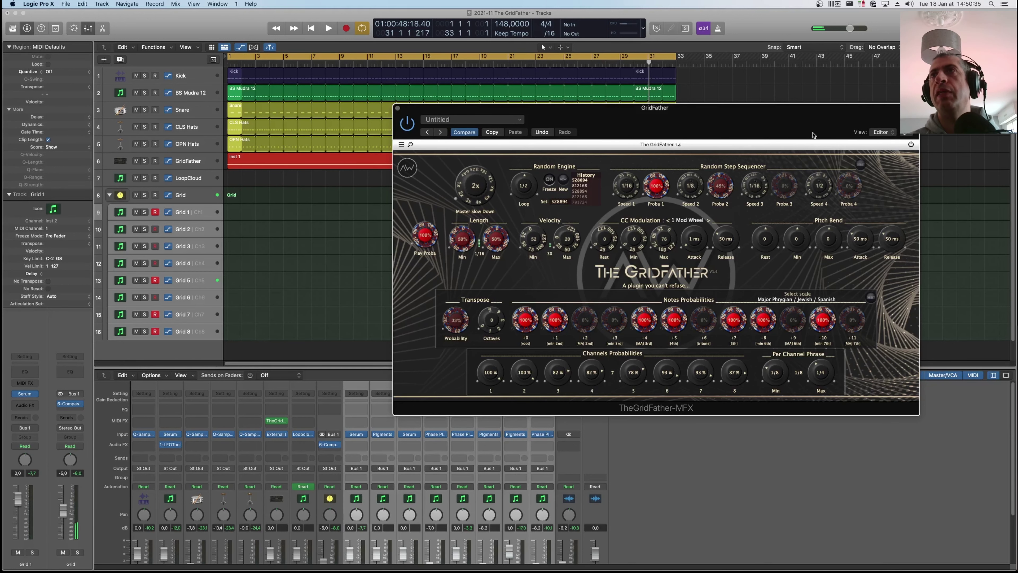
# Play with Master Slow Down at 2x, dismiss the overload alert, set the seed to 812168 and resume playback.
pyautogui.press('space')
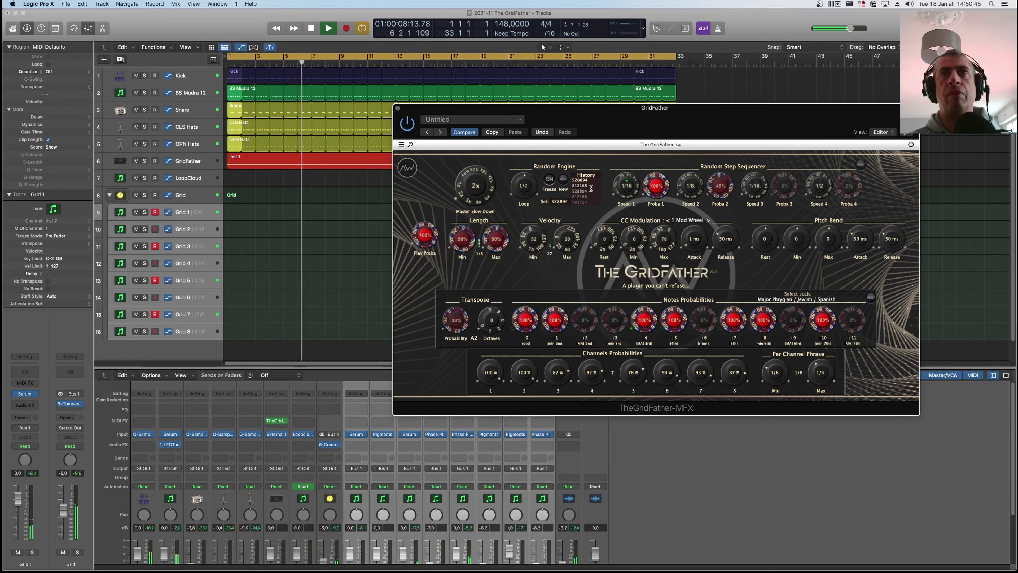
pyautogui.click(567, 189)
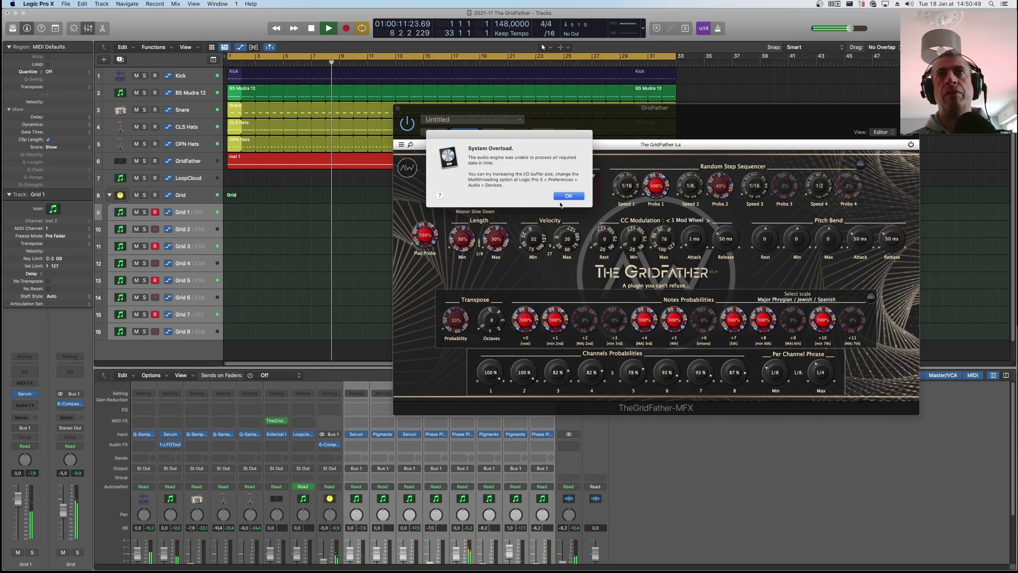
pyautogui.click(563, 198)
pyautogui.click(560, 202)
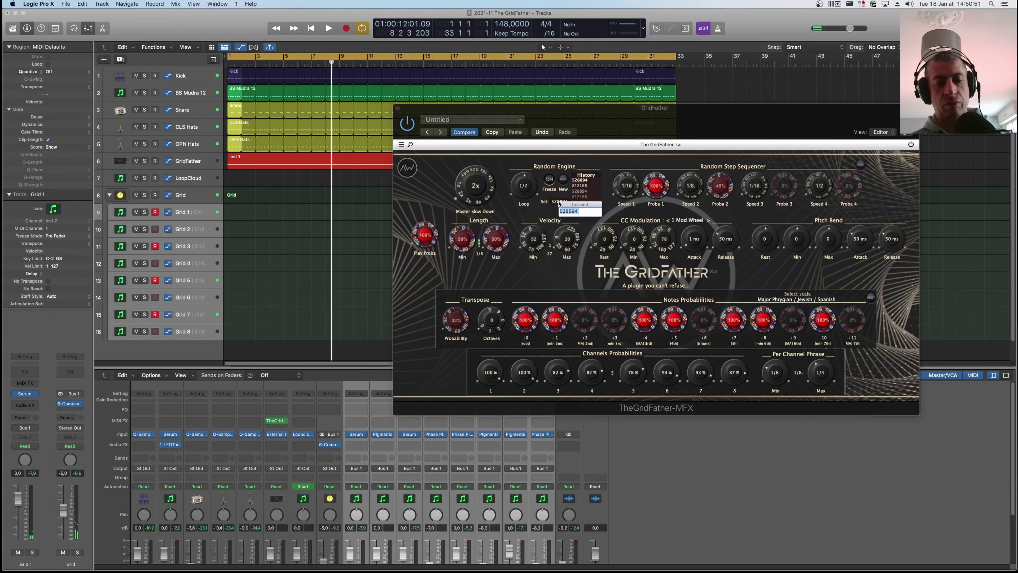
pyautogui.write('812168')
pyautogui.press('Return')
pyautogui.press('space')
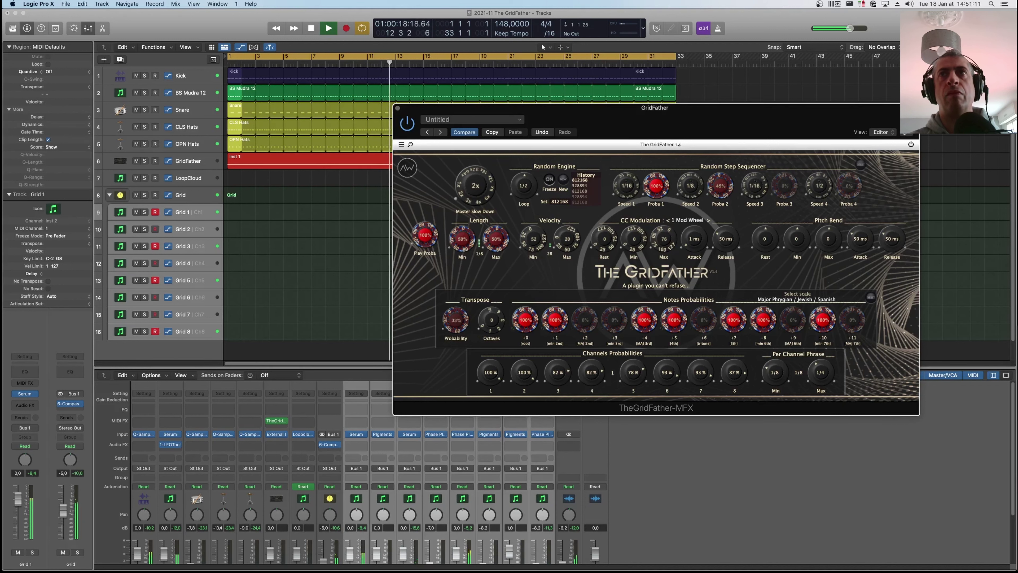
# Stop playback and examine the preset loading and saving options of TheGridFather, leaving the current preset as it is.
pyautogui.press('space')
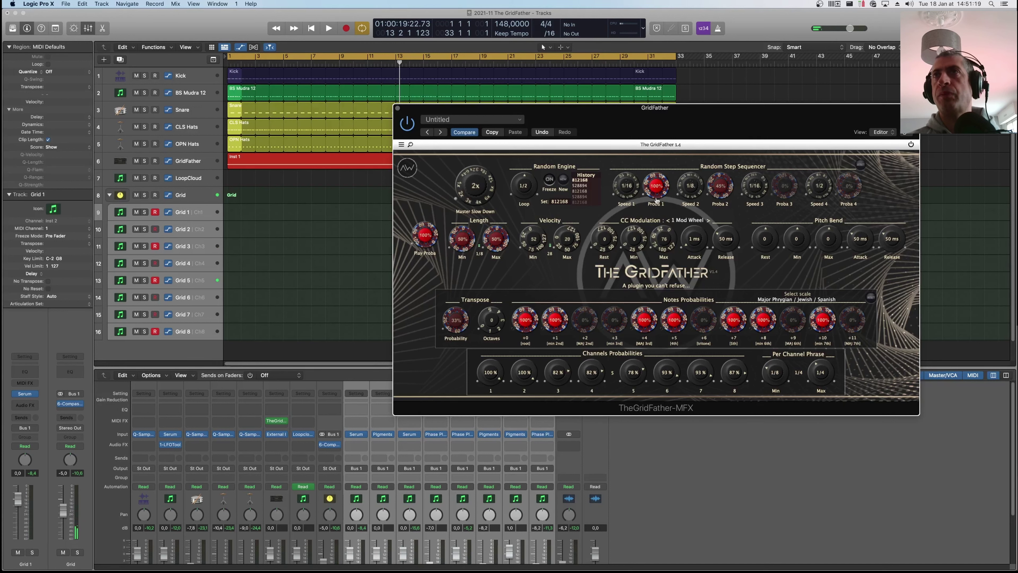
pyautogui.click(401, 144)
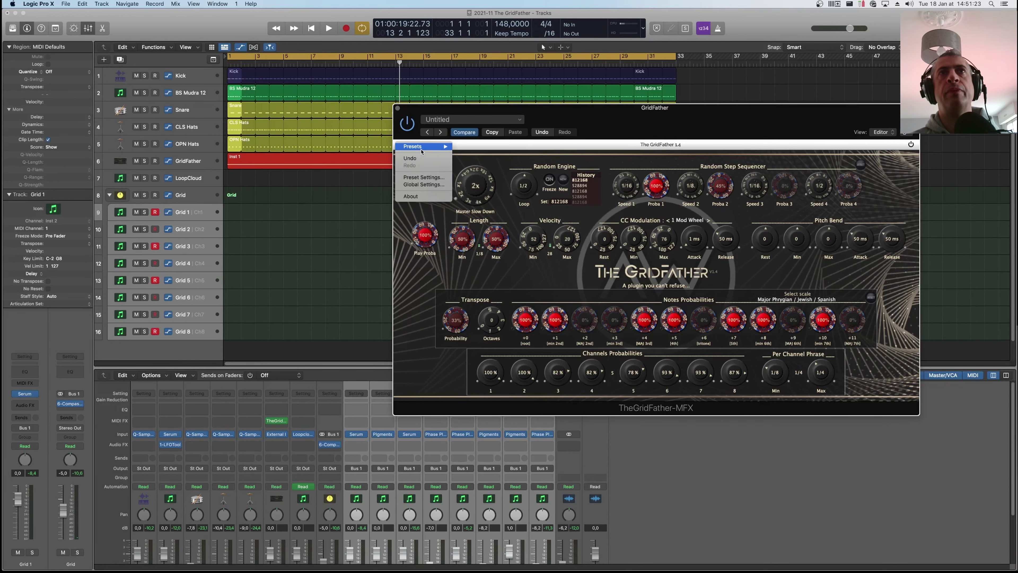
pyautogui.moveTo(422, 151)
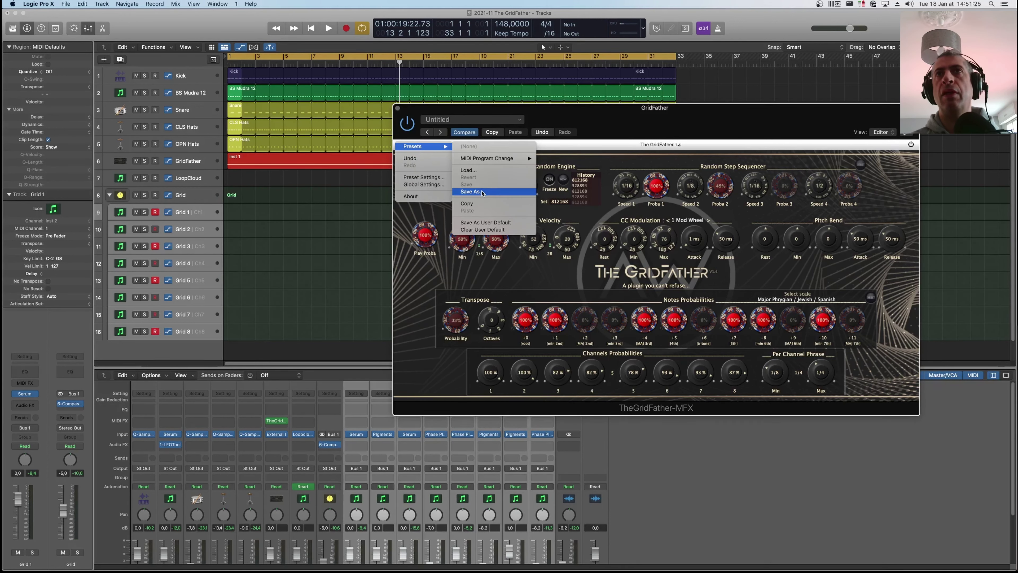
pyautogui.click(665, 129)
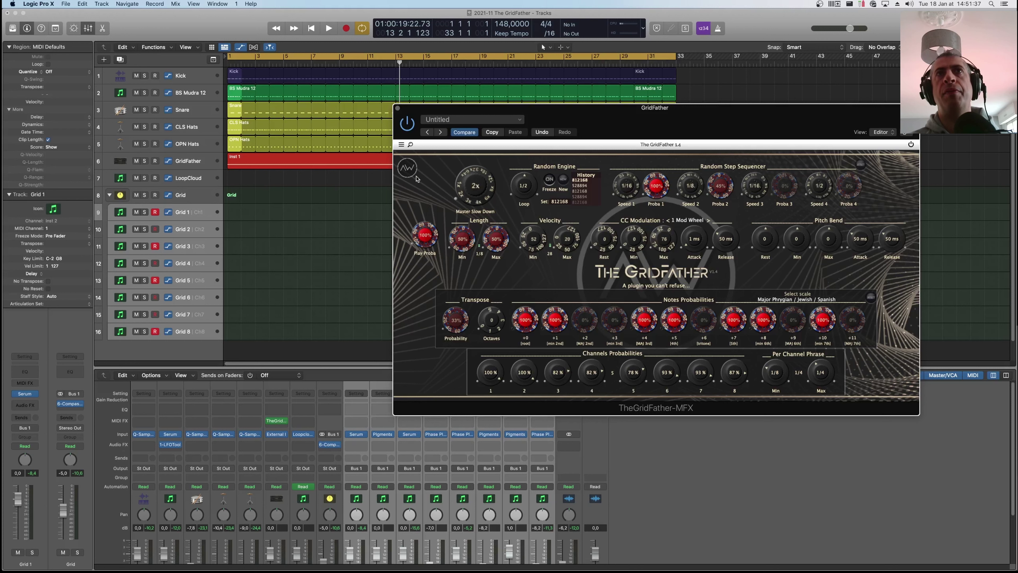
# Scale the plugin interface to 70 %, move its window lower over the tracks, and set the scale back to 100 %.
pyautogui.click(412, 147)
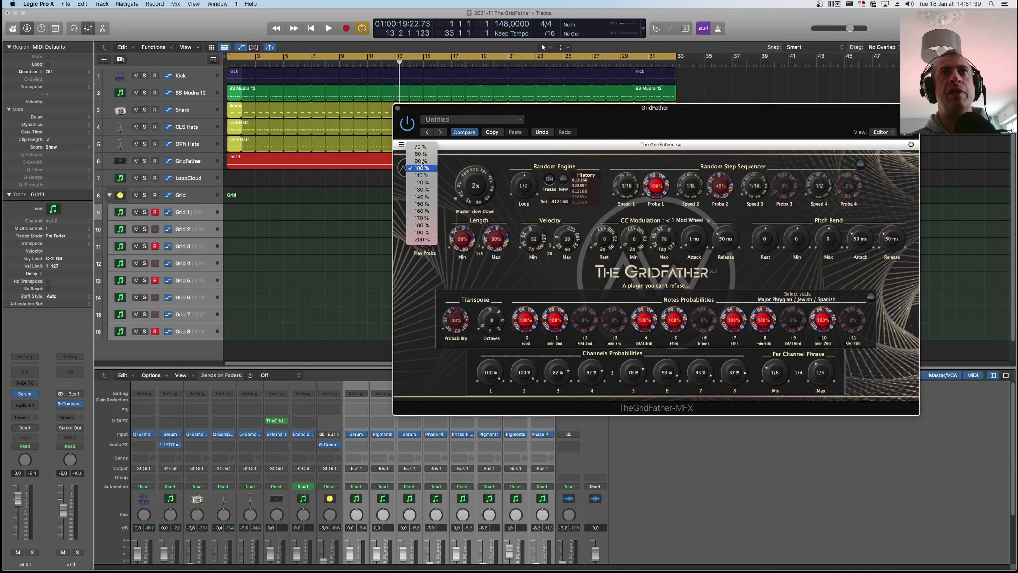
pyautogui.click(422, 147)
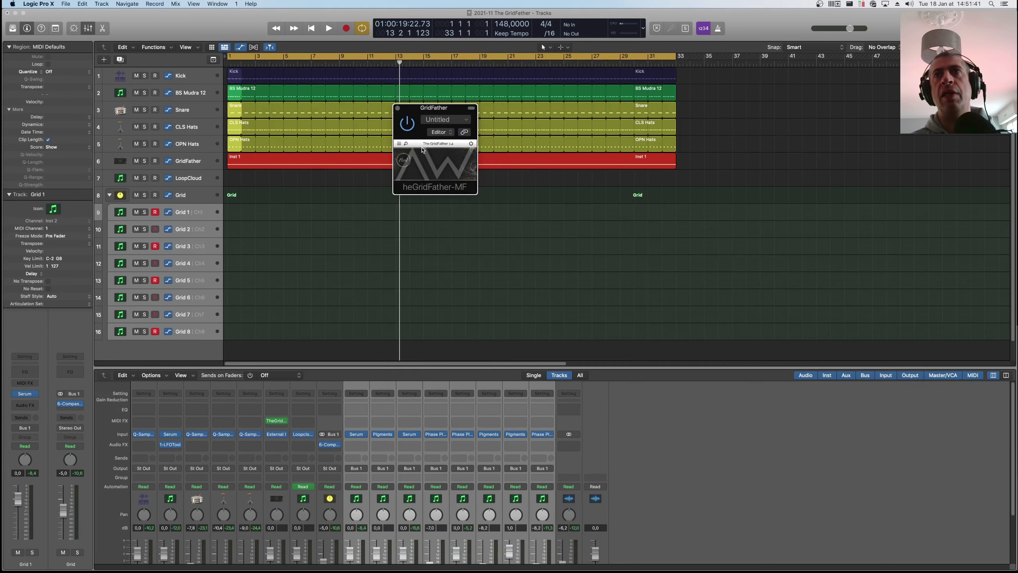
pyautogui.moveTo(466, 104); pyautogui.dragTo(440, 146)
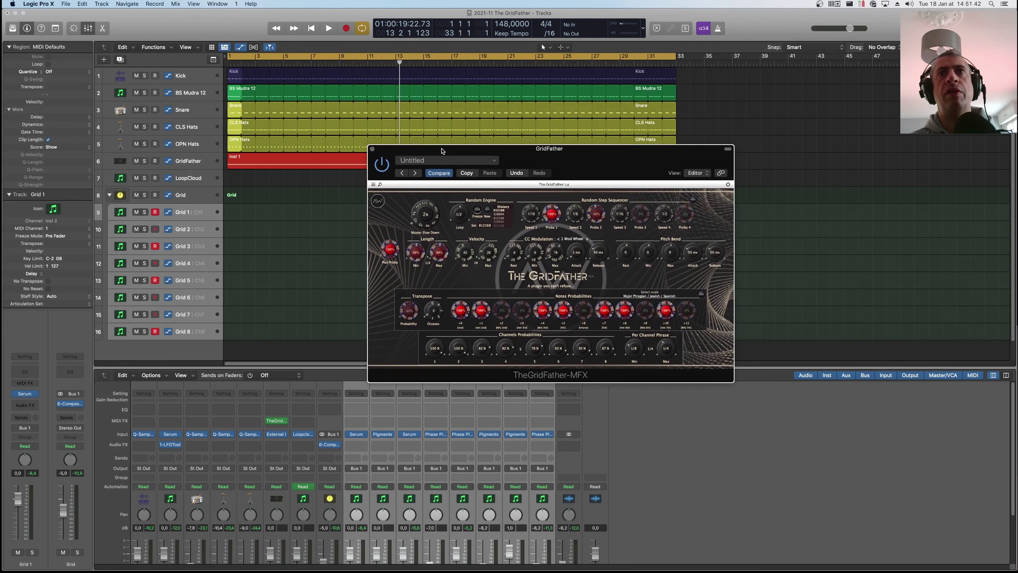
pyautogui.click(380, 188)
pyautogui.click(391, 210)
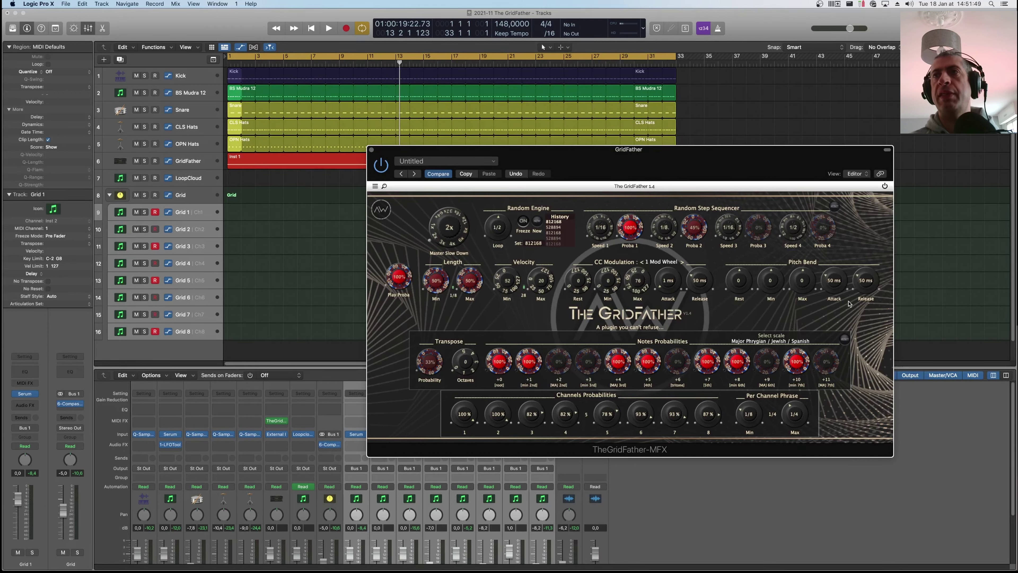
# Reset the Random Step Sequencer settings and the Transpose and Notes Probabilities section.
pyautogui.click(835, 207)
pyautogui.click(845, 340)
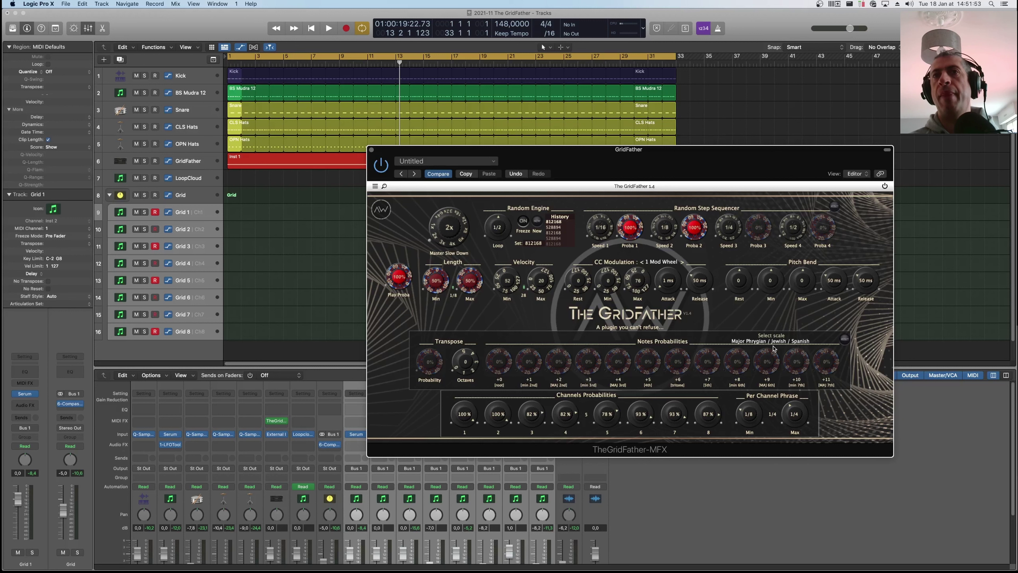
# Examine the MIDI controllers available for CC Modulation and keep 1 Mod Wheel.
pyautogui.click(665, 264)
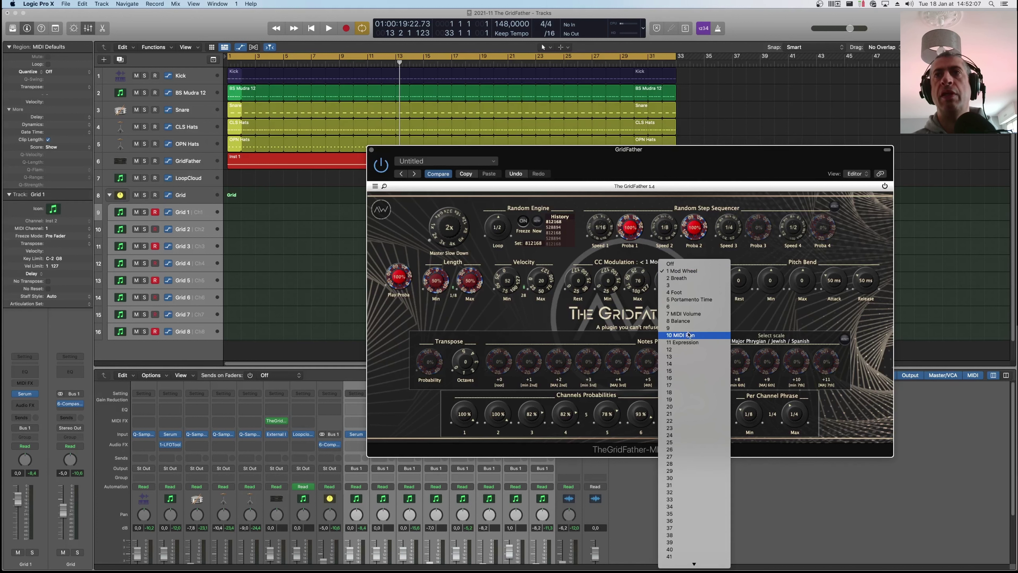
pyautogui.scroll(-10, 689, 358)
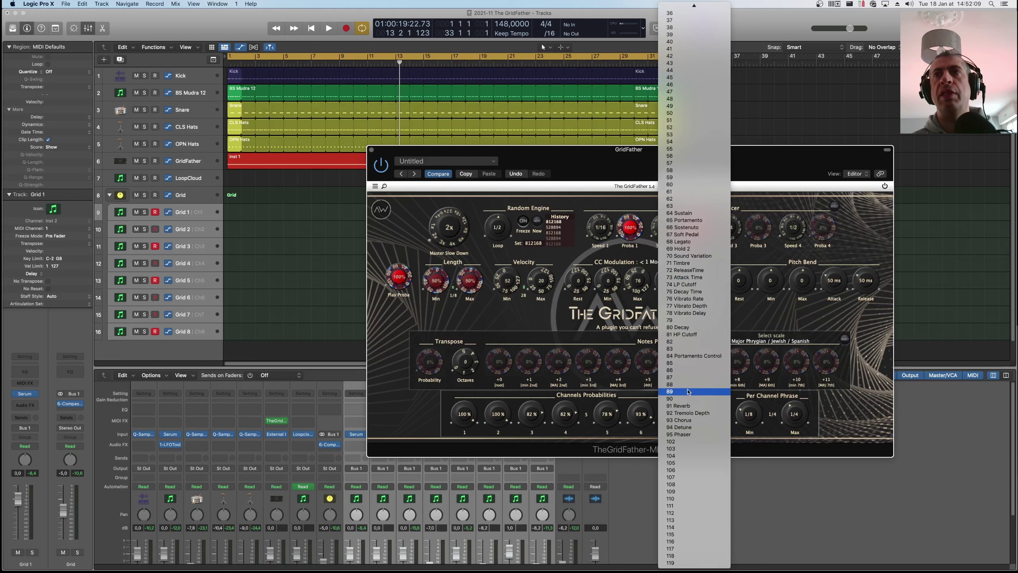
pyautogui.scroll(10, 694, 349)
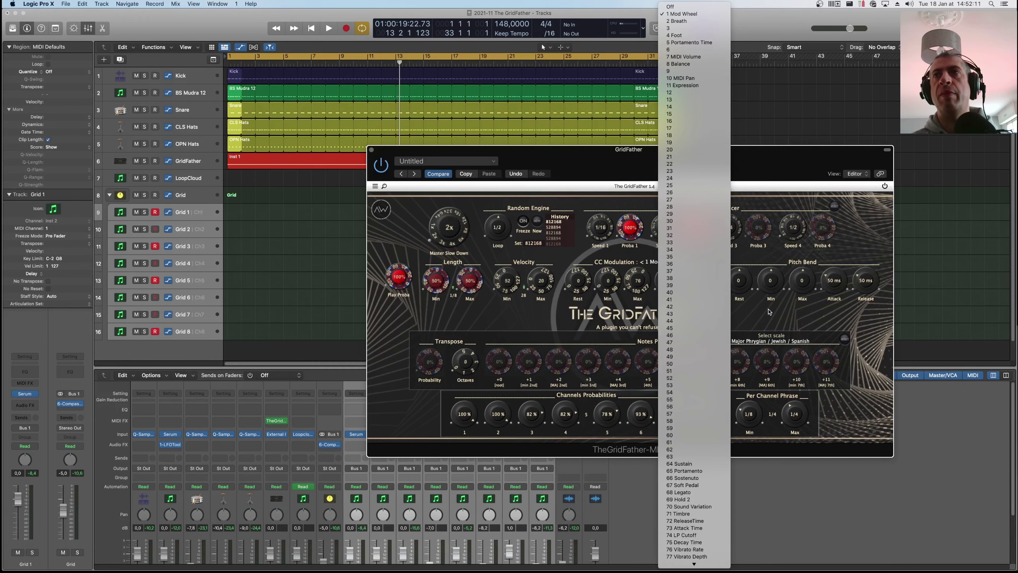
pyautogui.click(825, 320)
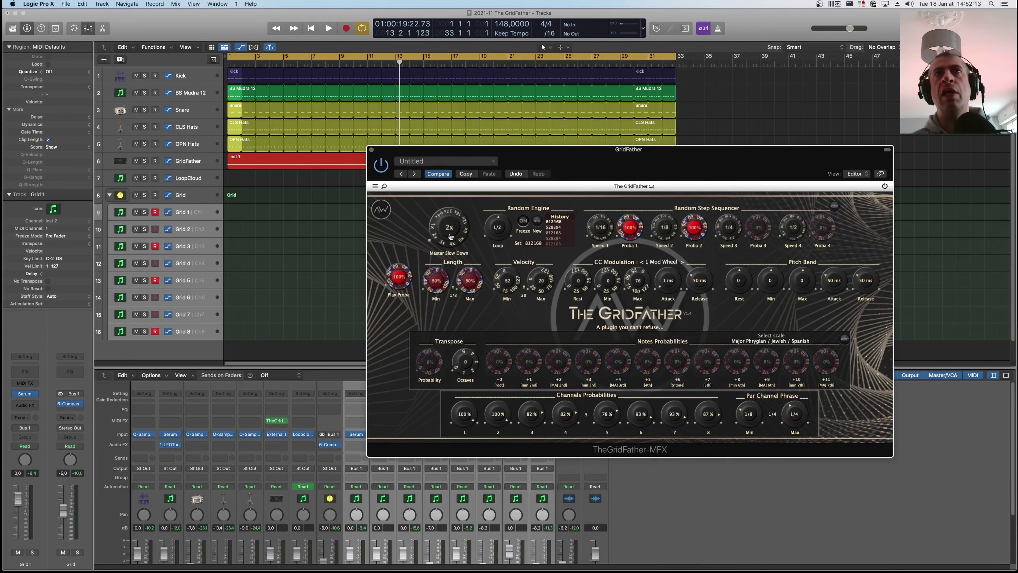